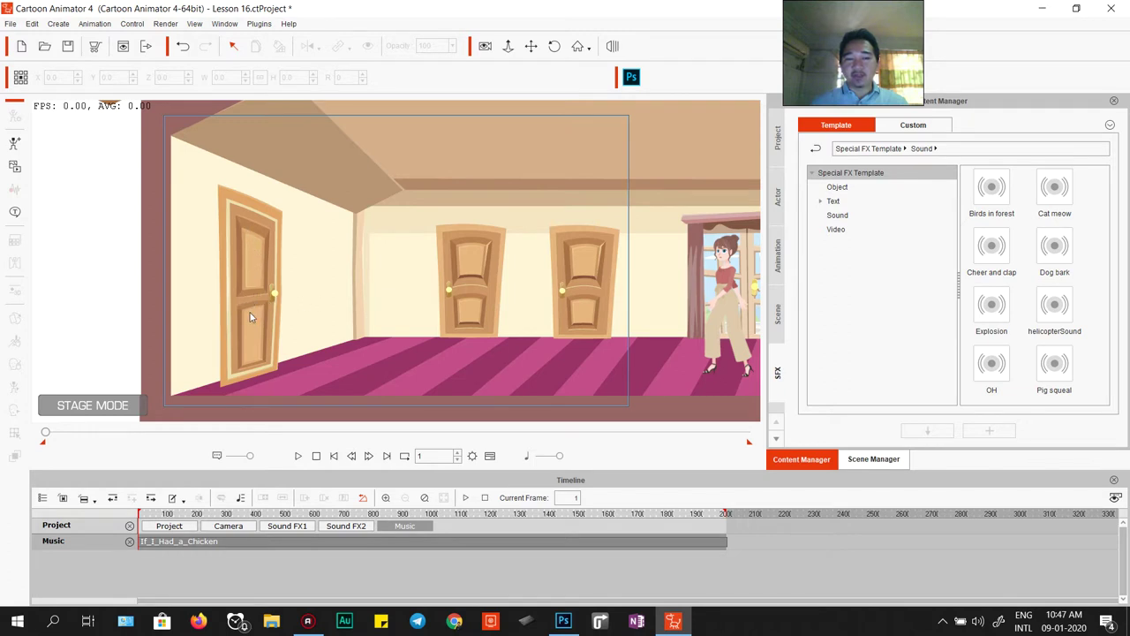
# Step: Play the scene's walking and door animation, pause it and return the playhead to frame 71
pyautogui.click(298, 457)
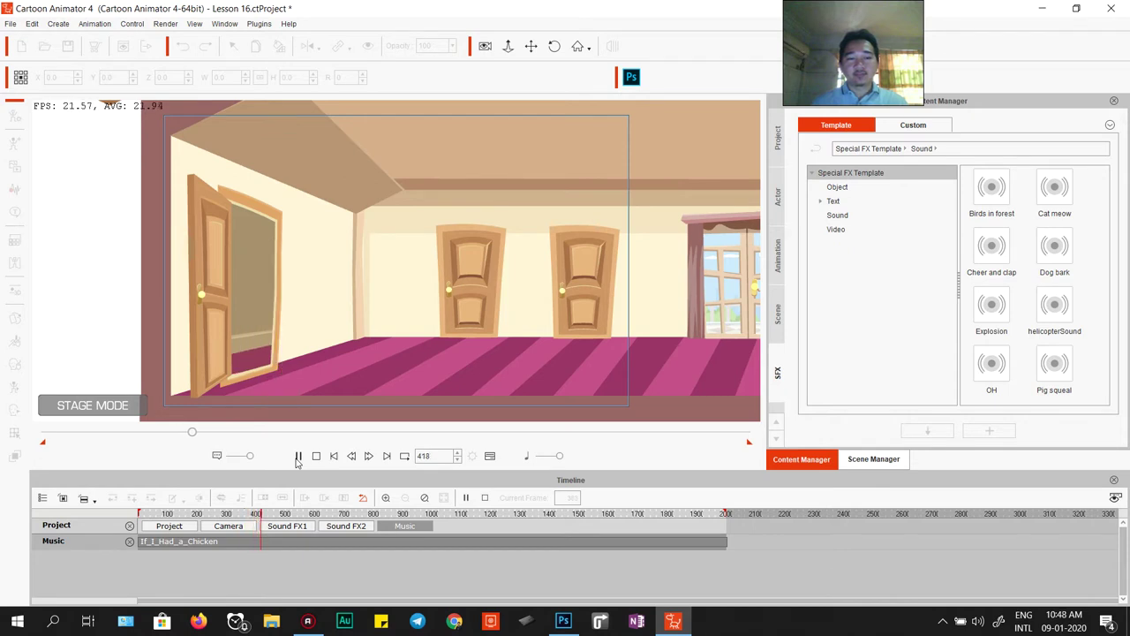
pyautogui.click(297, 457)
pyautogui.moveTo(197, 431); pyautogui.dragTo(70, 449)
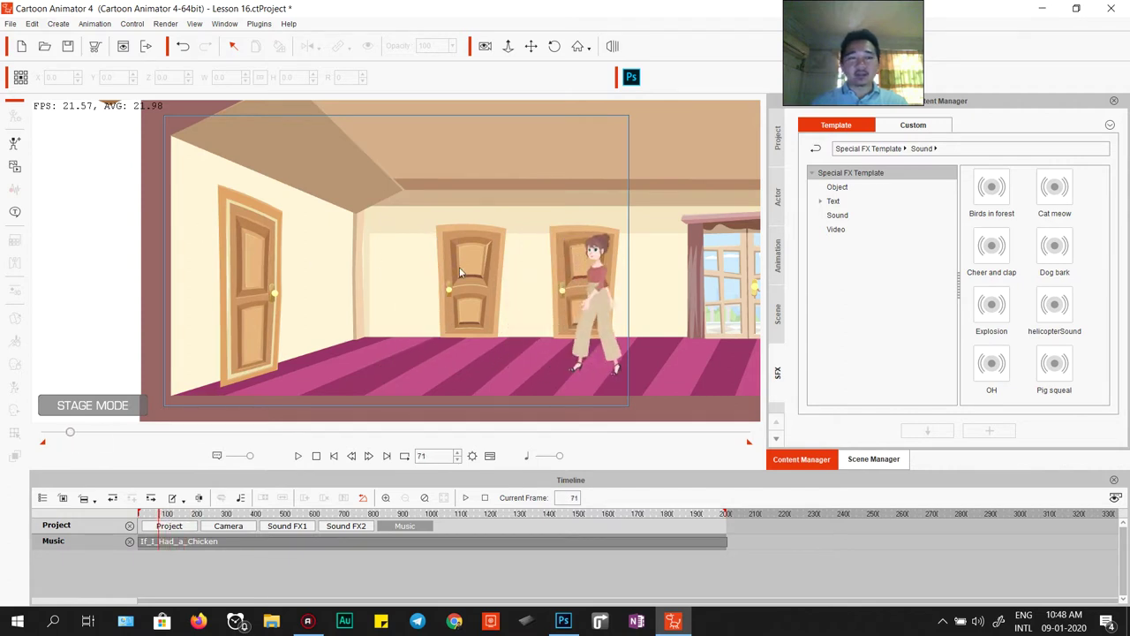
# Step: Select the door on the side wall, scrub to frame 282 and examine the actions in its Action Menu
pyautogui.click(255, 242)
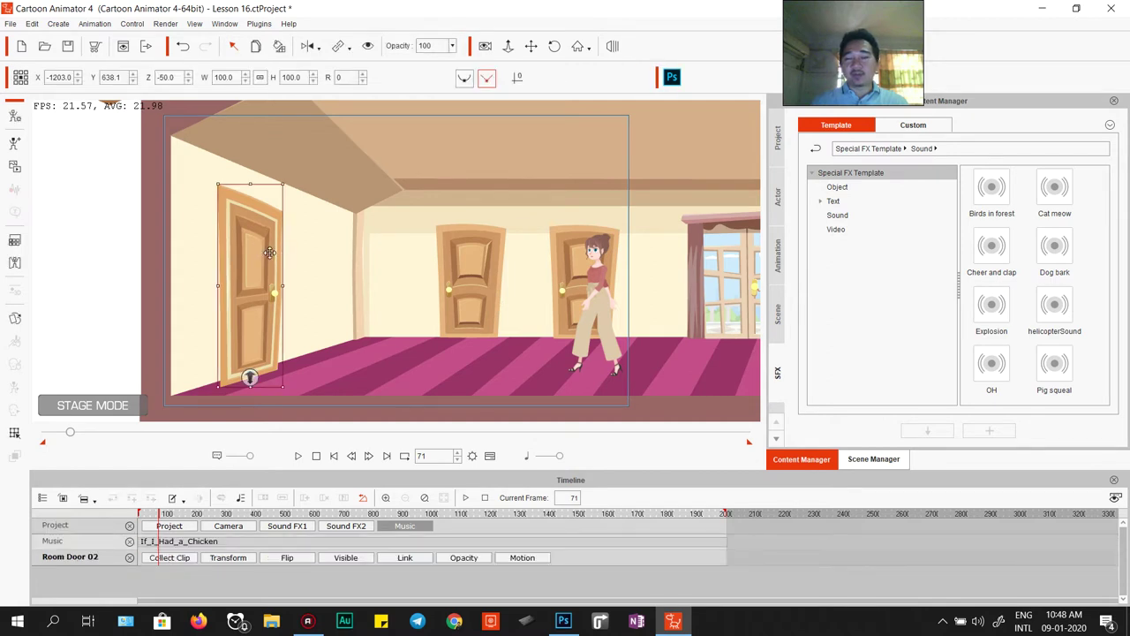
pyautogui.moveTo(70, 433); pyautogui.dragTo(151, 441)
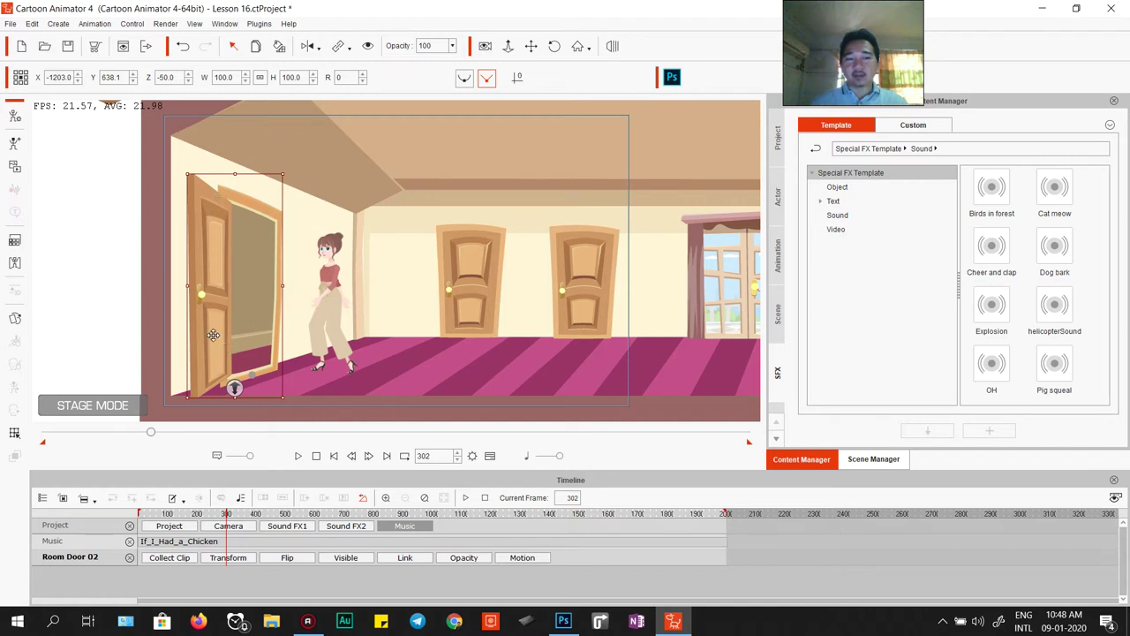
pyautogui.moveTo(151, 433)
pyautogui.mouseDown()
pyautogui.moveTo(139, 433)
pyautogui.moveTo(209, 436)
pyautogui.moveTo(76, 433)
pyautogui.moveTo(143, 433)
pyautogui.mouseUp()
pyautogui.rightClick(236, 253)
pyautogui.moveTo(300, 262)
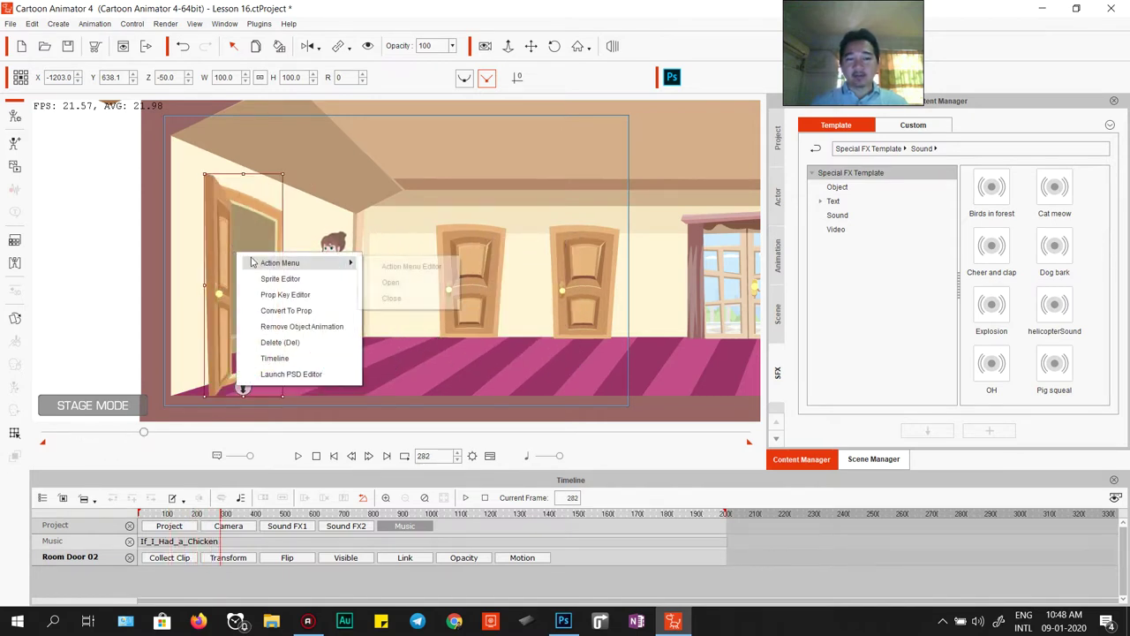
pyautogui.click(389, 283)
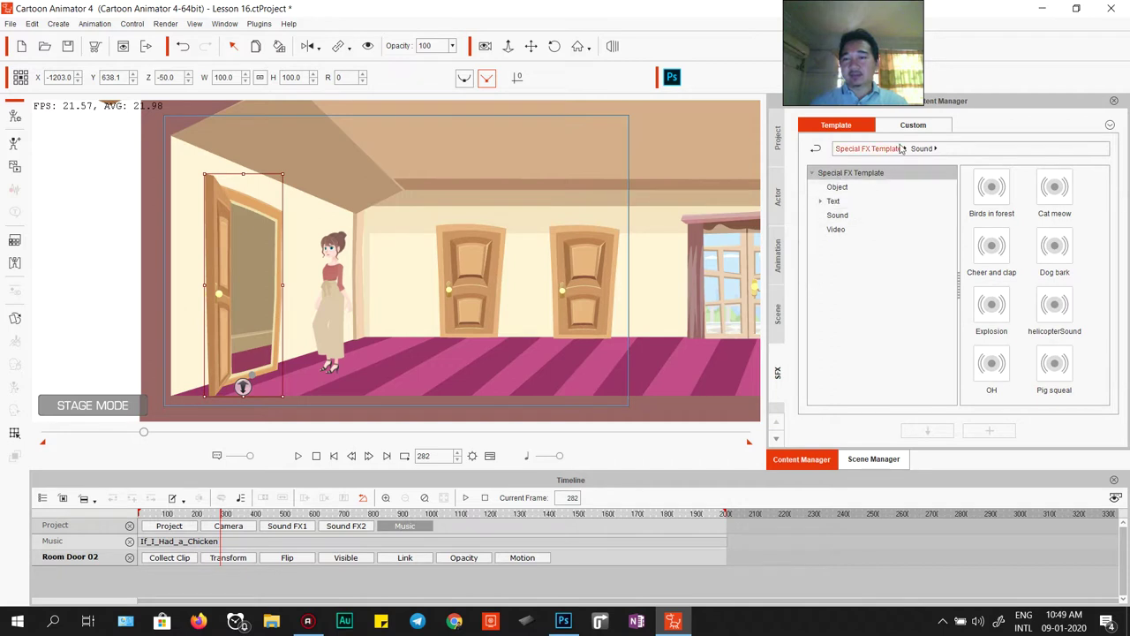
# Step: Browse the template content library to Prop Template and show its folder with Find File
pyautogui.click(914, 125)
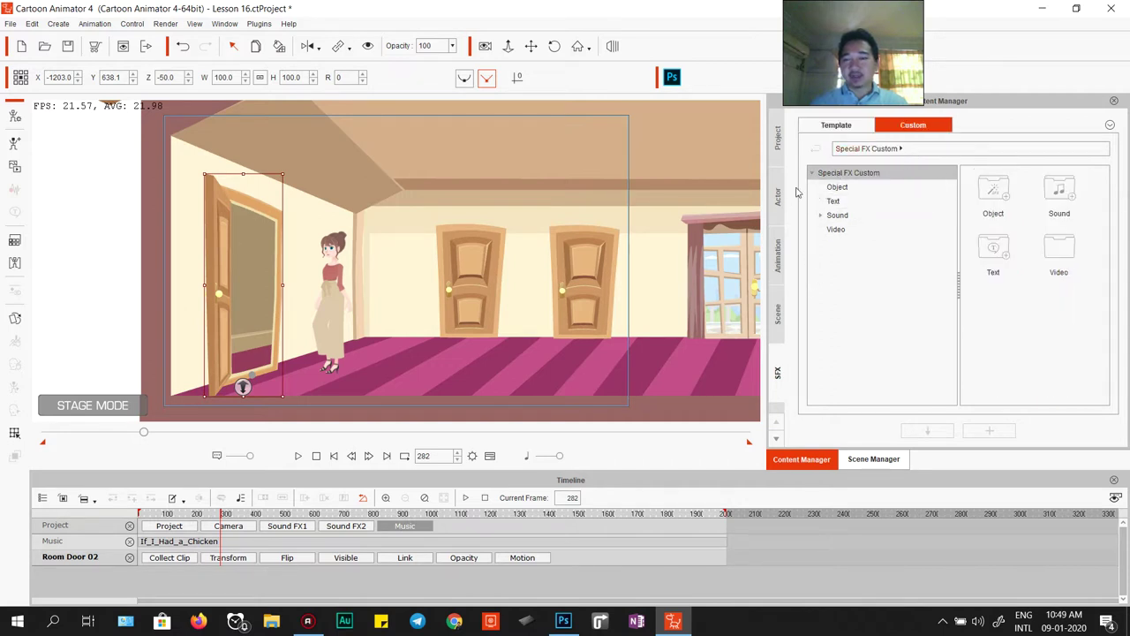
pyautogui.click(839, 125)
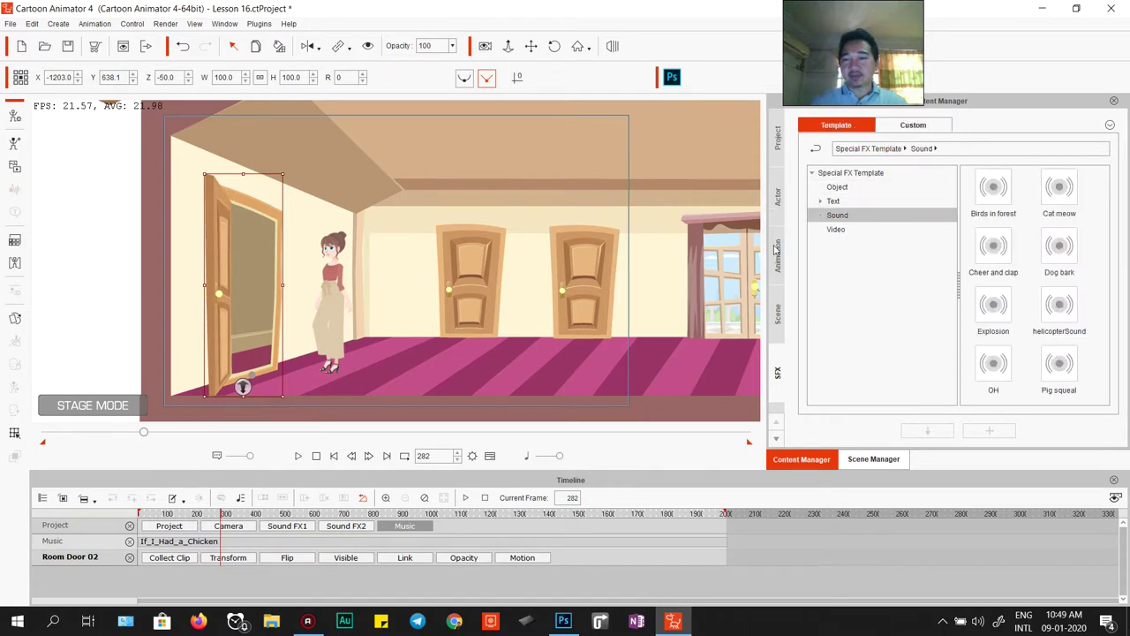
pyautogui.scroll(-2, 777, 387)
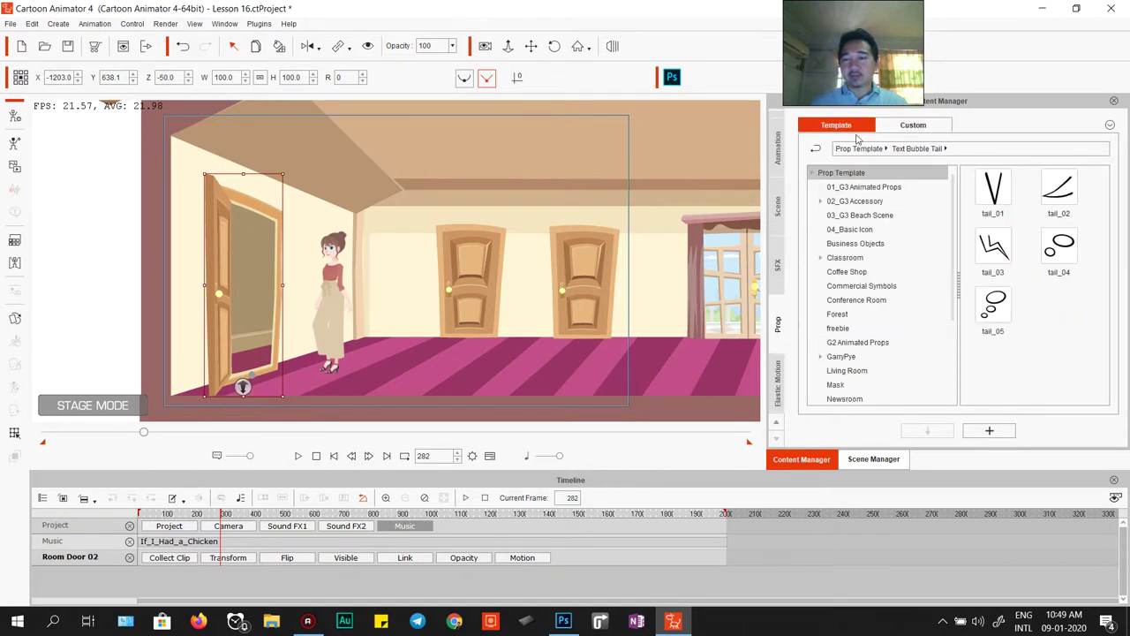
pyautogui.click(826, 176)
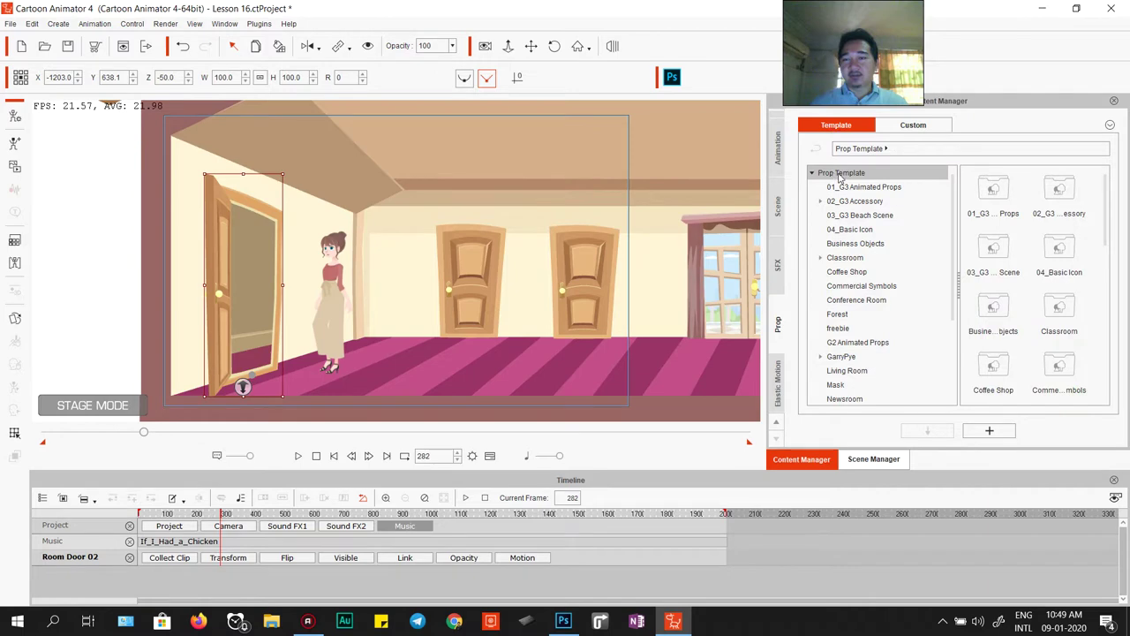
pyautogui.rightClick(869, 175)
pyautogui.click(898, 351)
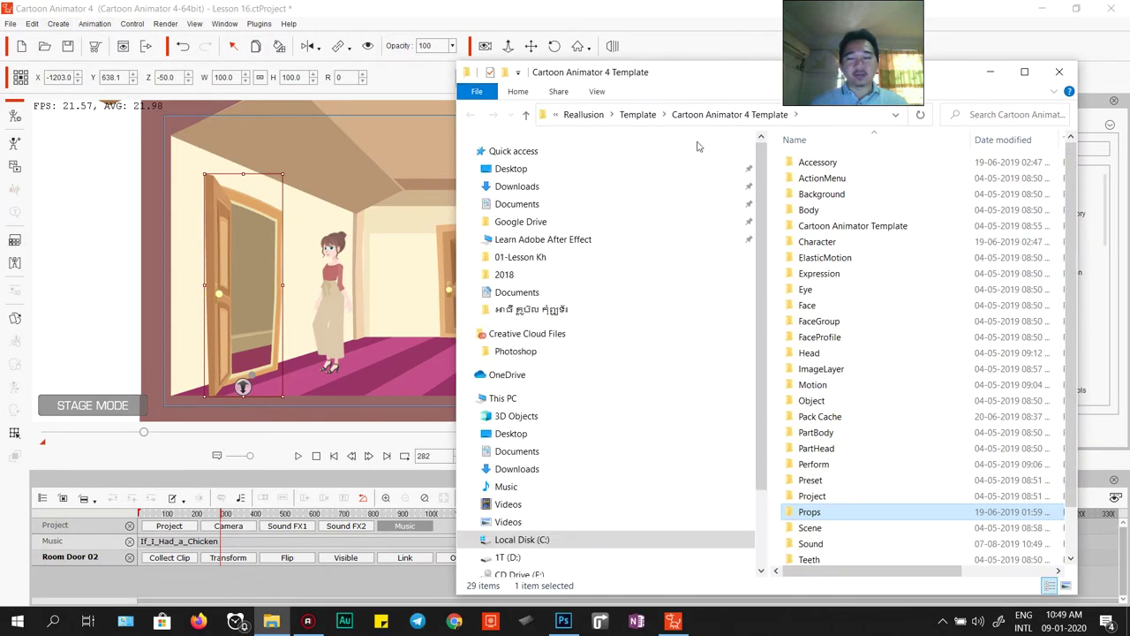
# Step: Search the Cartoon Animator 4 Template folder for "door" and move the results window aside
pyautogui.click(995, 121)
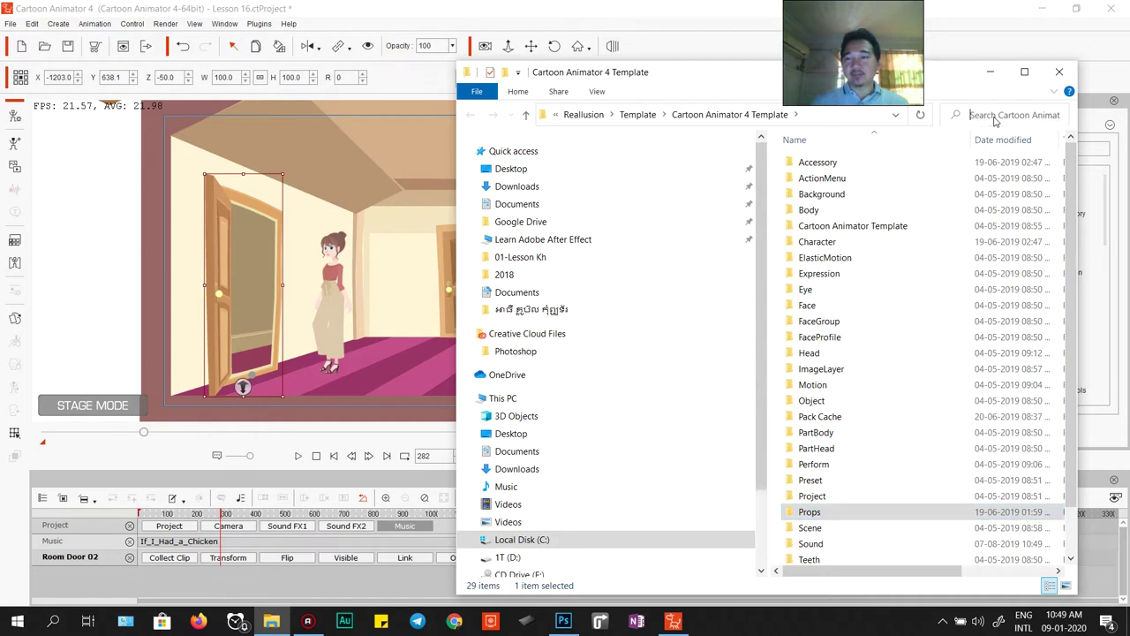
pyautogui.write('door')
pyautogui.press('Return')
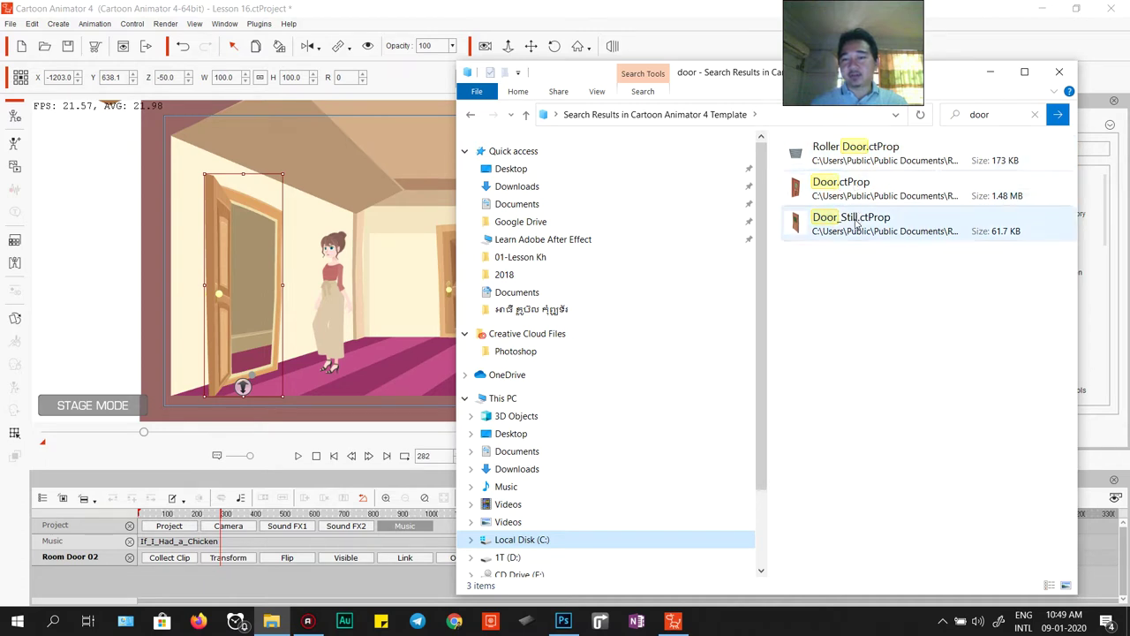
pyautogui.moveTo(865, 78); pyautogui.dragTo(583, 31)
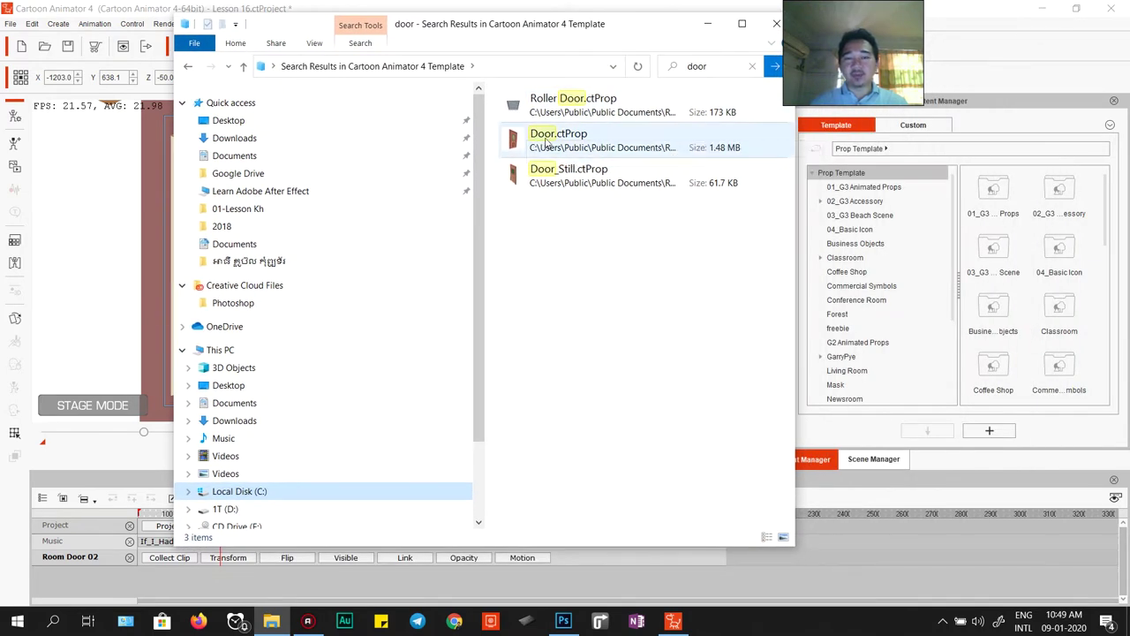
# Step: Switch the prop library to the custom content and show the Prop Custom folder with Find File
pyautogui.click(913, 129)
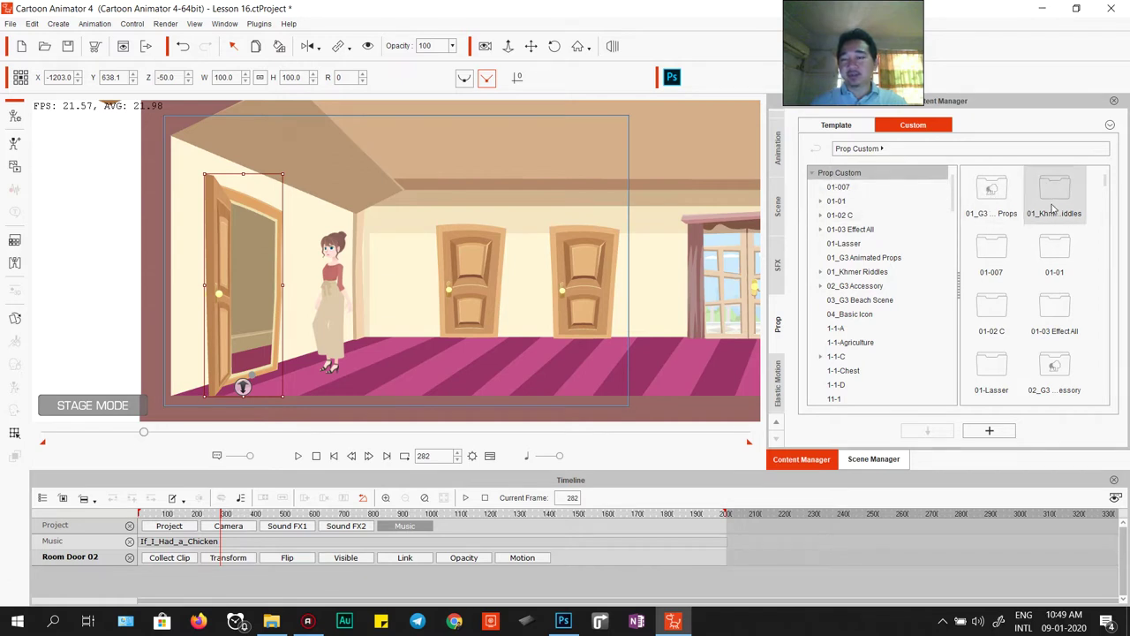
pyautogui.click(837, 127)
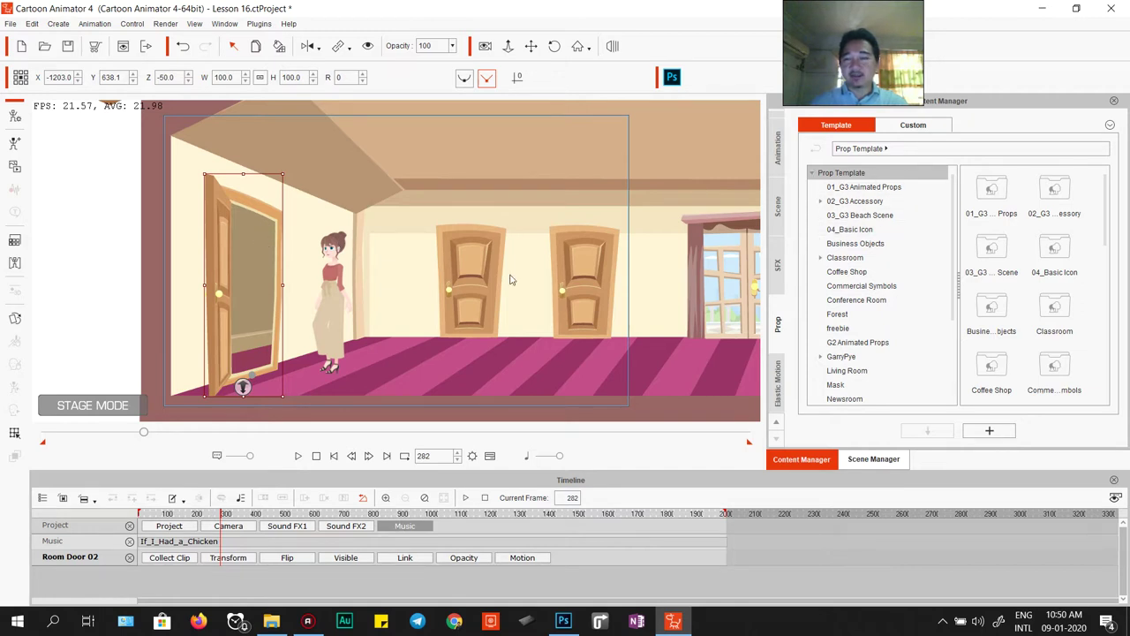
pyautogui.click(915, 129)
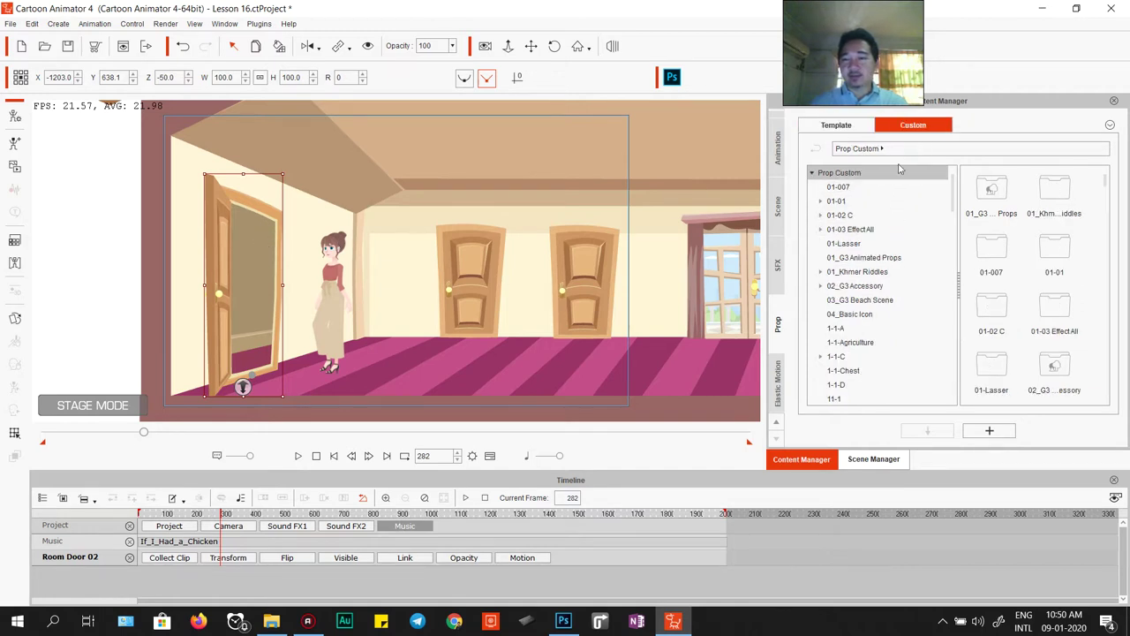
pyautogui.rightClick(840, 176)
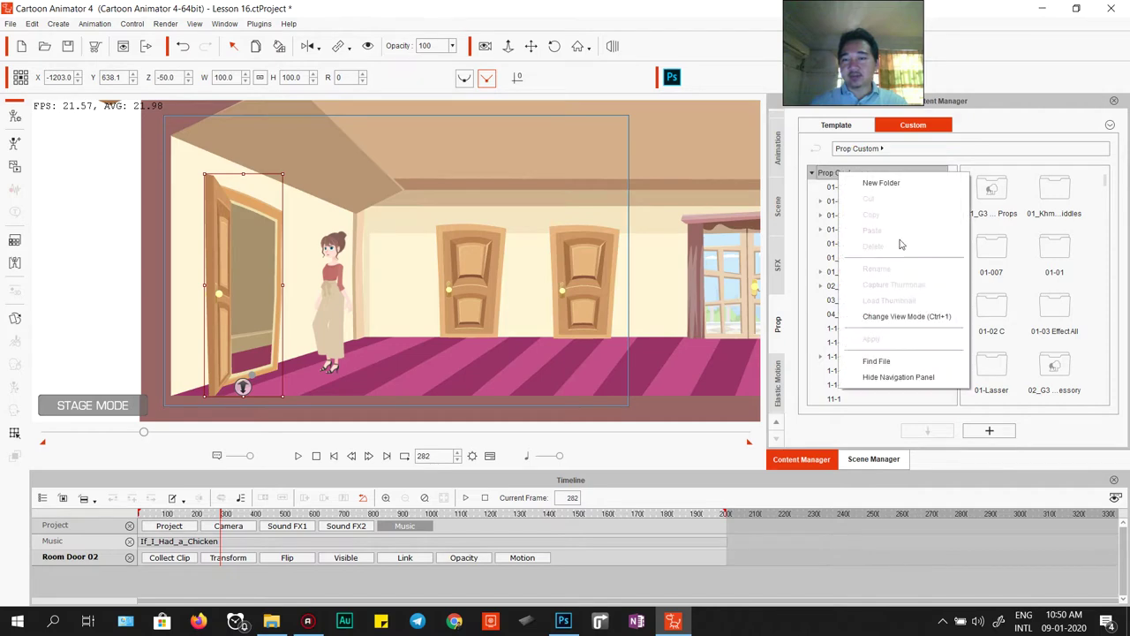
pyautogui.click(898, 360)
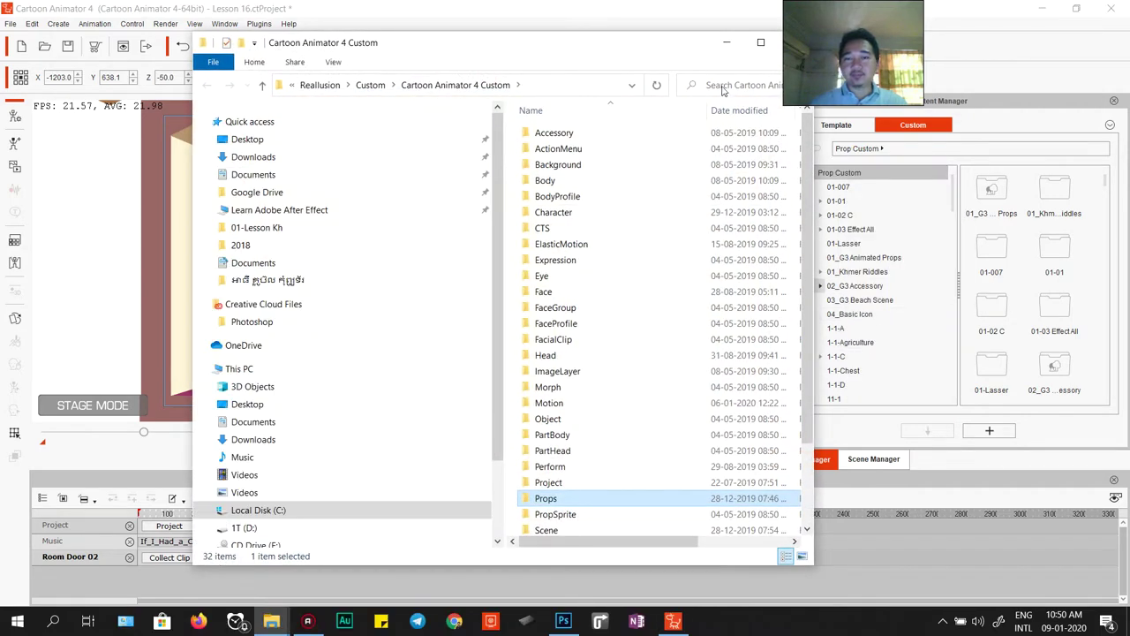
# Step: Search the Cartoon Animator 4 Custom folder for "door" and browse the results for the DoorBlue prop
pyautogui.click(722, 85)
pyautogui.write('door')
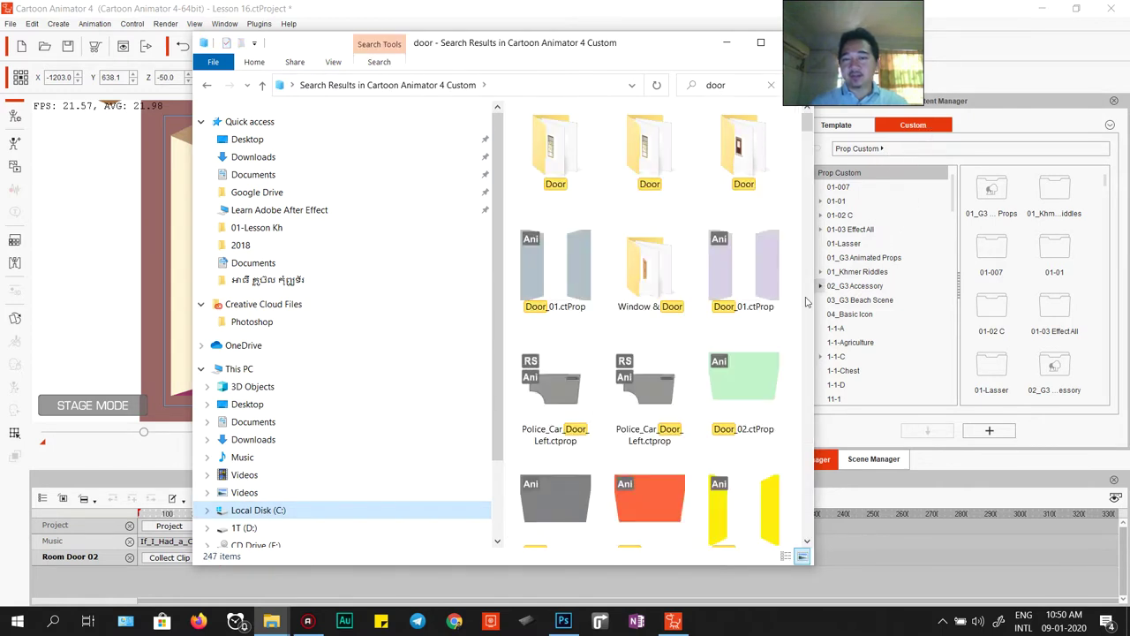
pyautogui.scroll(-5, 685, 306)
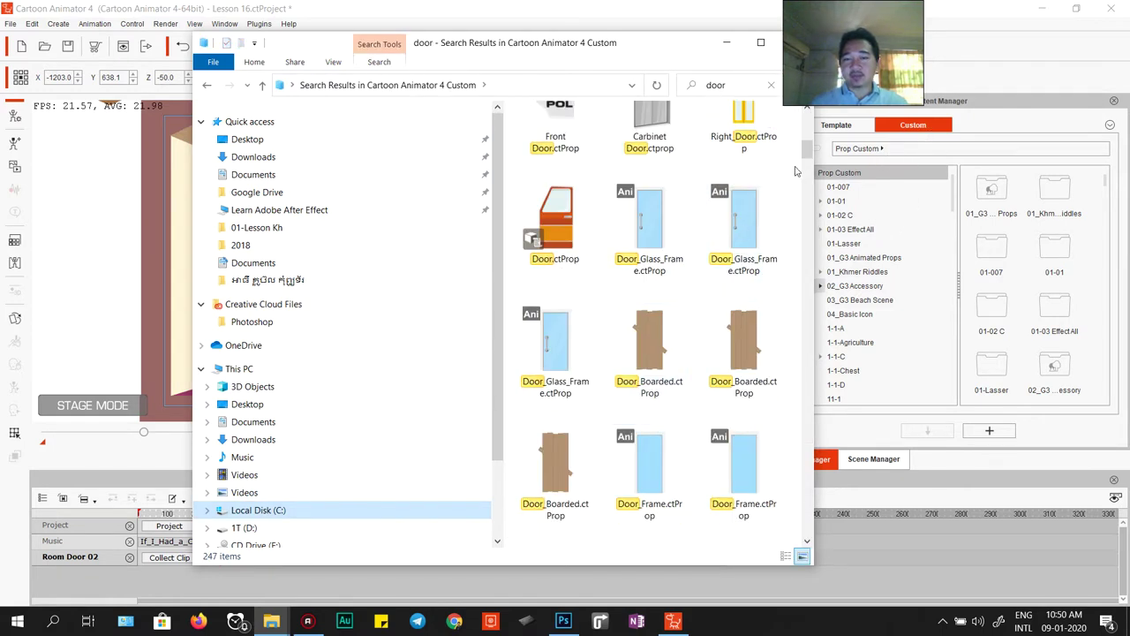
pyautogui.moveTo(806, 154); pyautogui.dragTo(814, 408)
pyautogui.scroll(2, 594, 314)
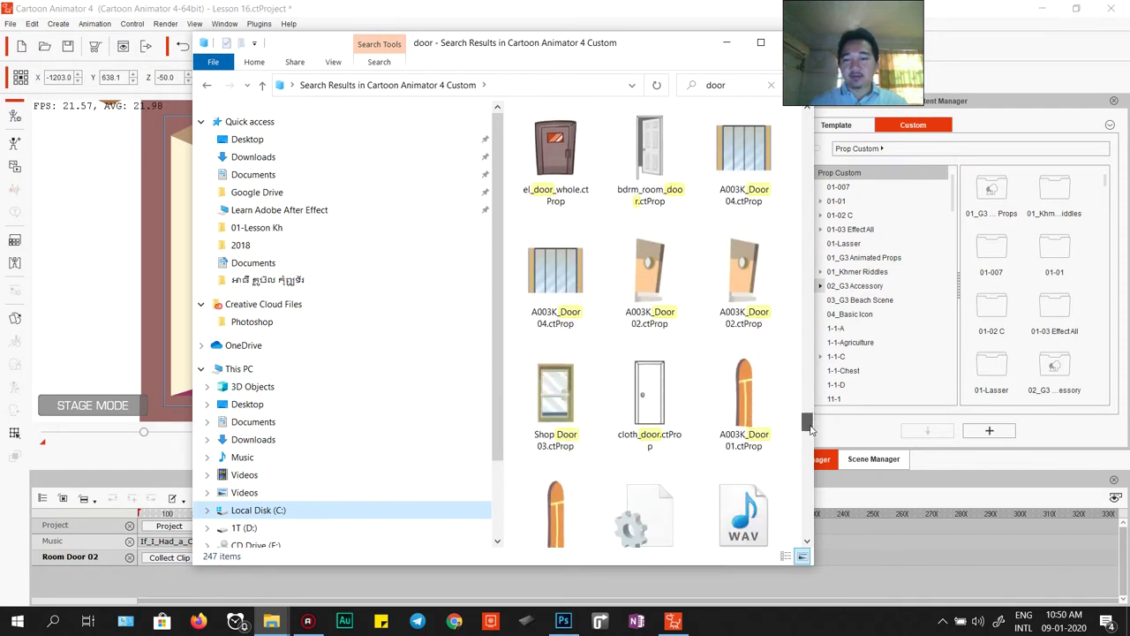
pyautogui.moveTo(811, 436); pyautogui.dragTo(810, 444)
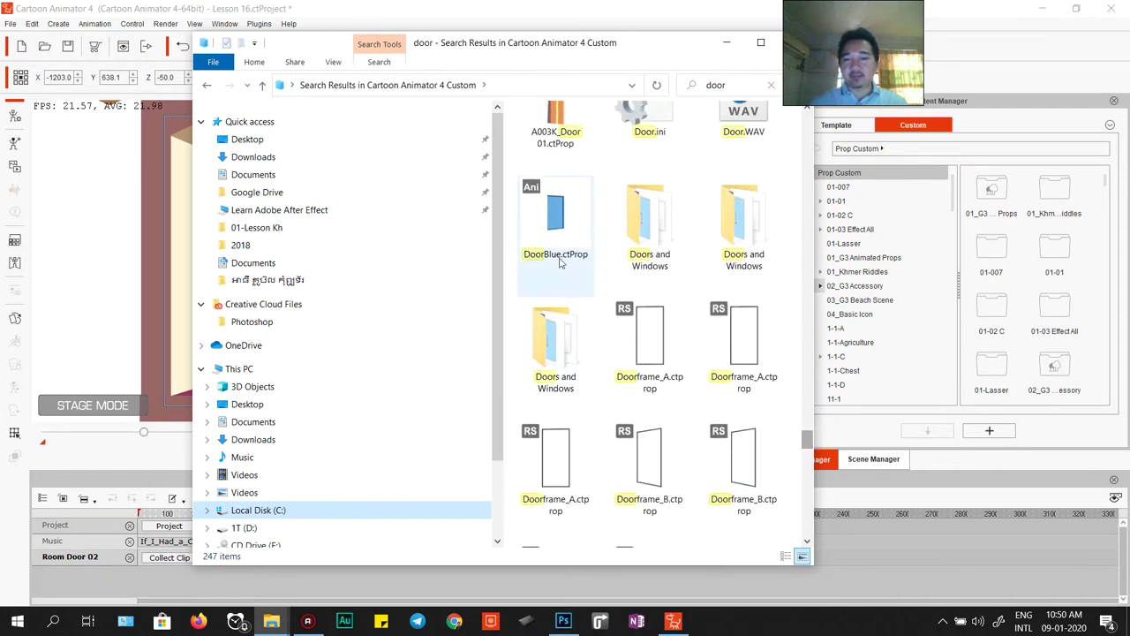
# Step: Add the DoorBlue.ctProp prop to the scene and position it on the back wall beside the wooden door
pyautogui.moveTo(558, 219); pyautogui.dragTo(364, 312)
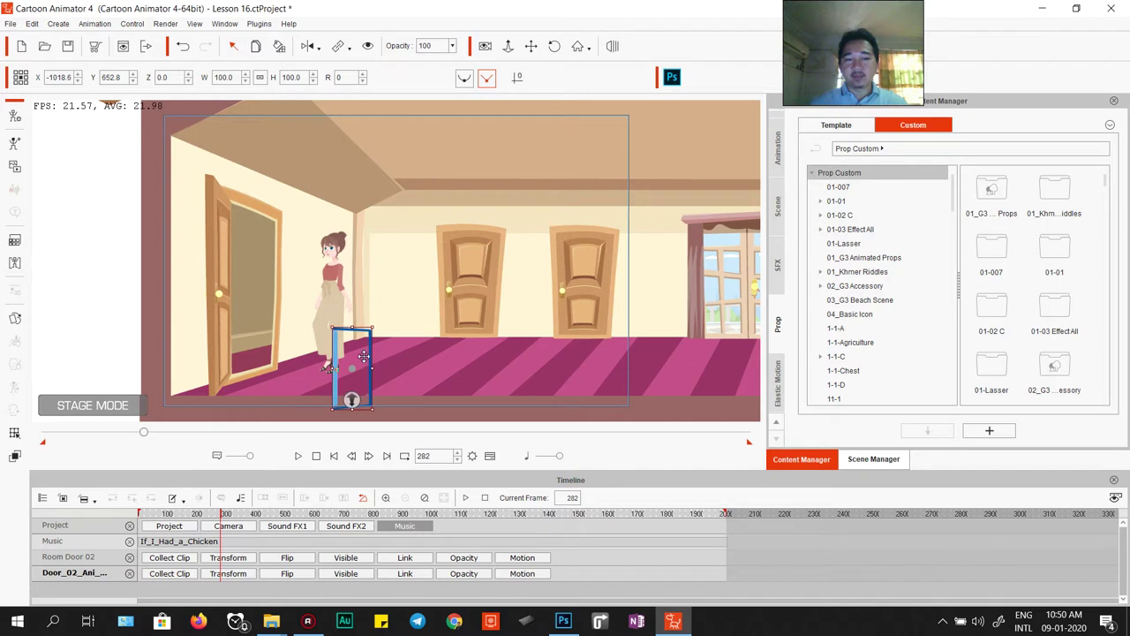
pyautogui.moveTo(364, 356); pyautogui.dragTo(383, 257)
pyautogui.moveTo(385, 256); pyautogui.dragTo(414, 274)
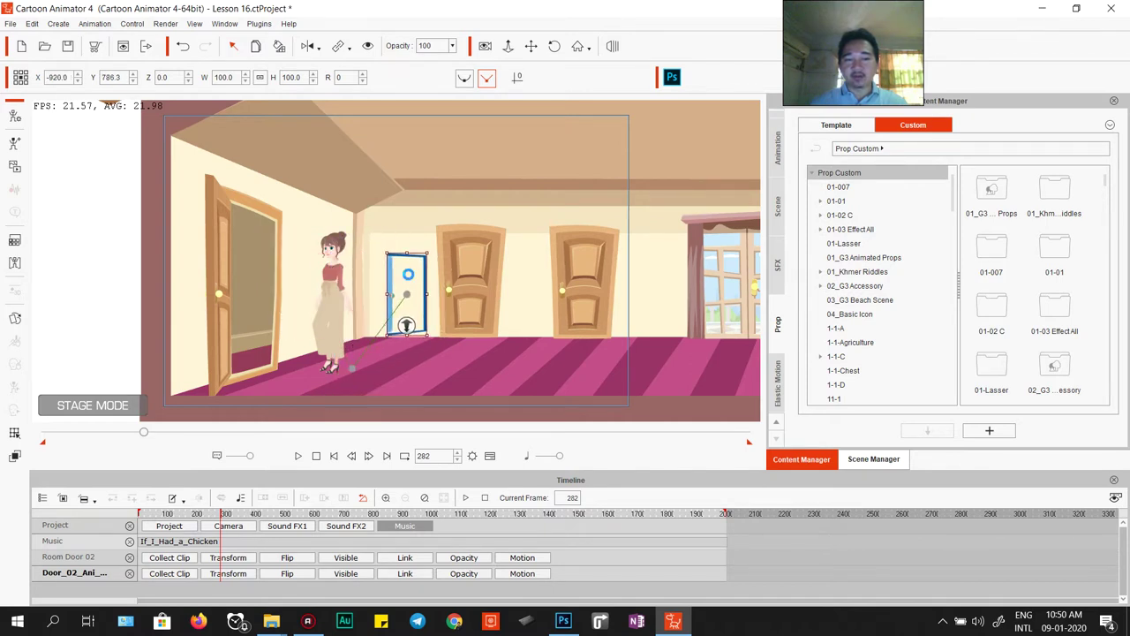
# Step: Return the playhead to frame 1 and run the blue door's OpenDoor action
pyautogui.rightClick(412, 275)
pyautogui.click(450, 371)
pyautogui.click(317, 456)
pyautogui.rightClick(412, 271)
pyautogui.moveTo(450, 280)
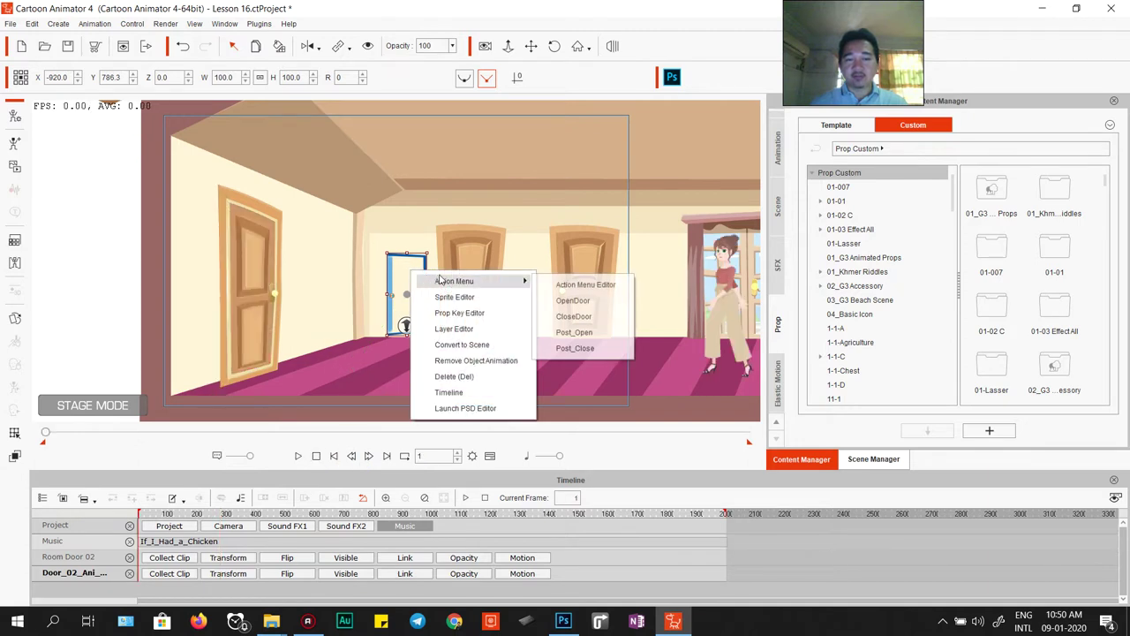
pyautogui.click(581, 301)
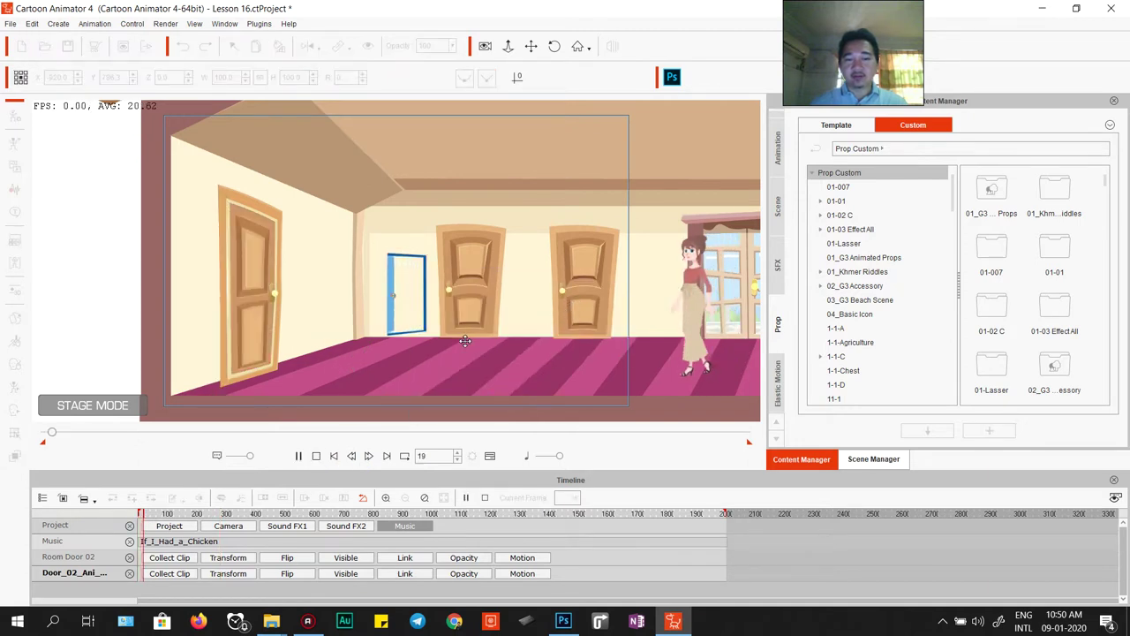
# Step: Move the blue door beside the side-wall door and enlarge it to about 159.3 in width and height
pyautogui.moveTo(407, 267); pyautogui.dragTo(323, 265)
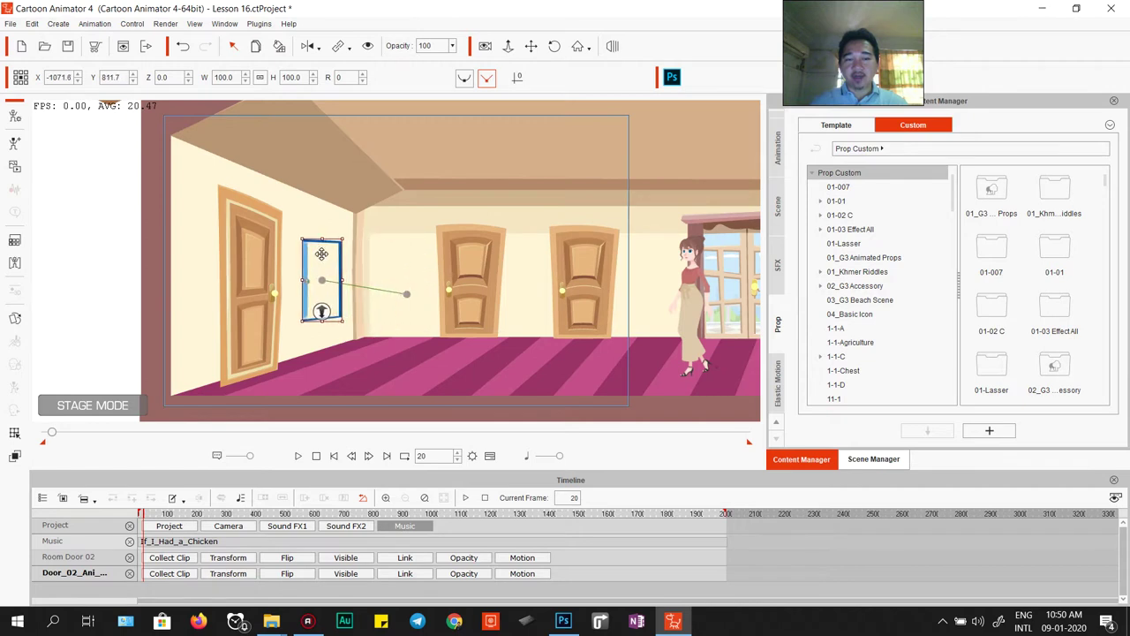
pyautogui.moveTo(344, 335)
pyautogui.mouseDown()
pyautogui.moveTo(359, 336)
pyautogui.moveTo(353, 352)
pyautogui.mouseUp()
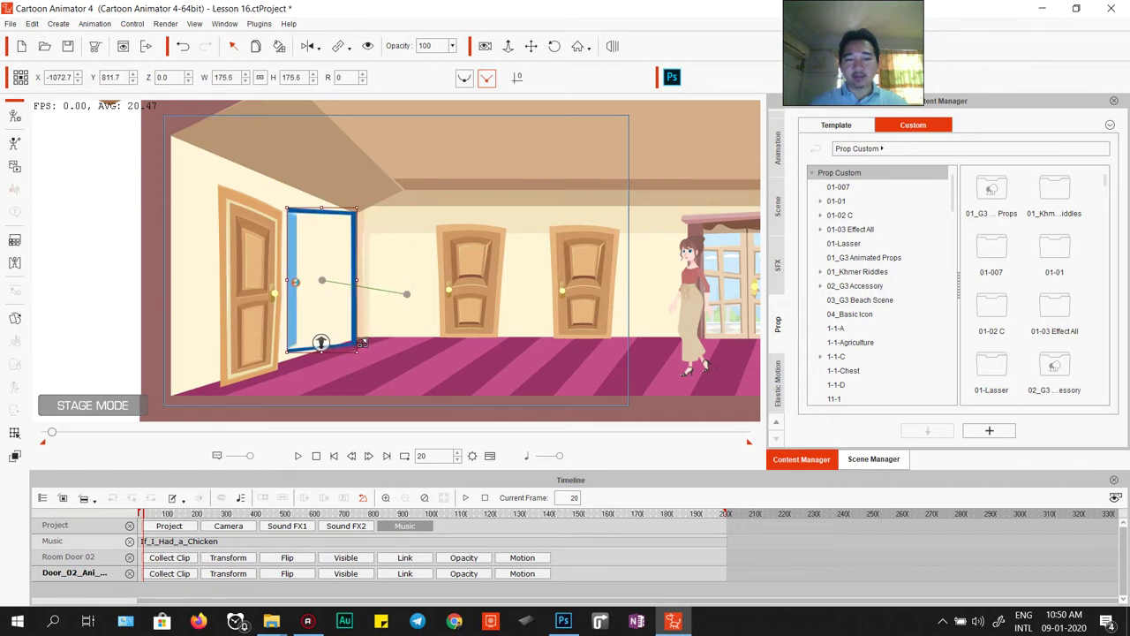
pyautogui.moveTo(320, 264); pyautogui.dragTo(317, 271)
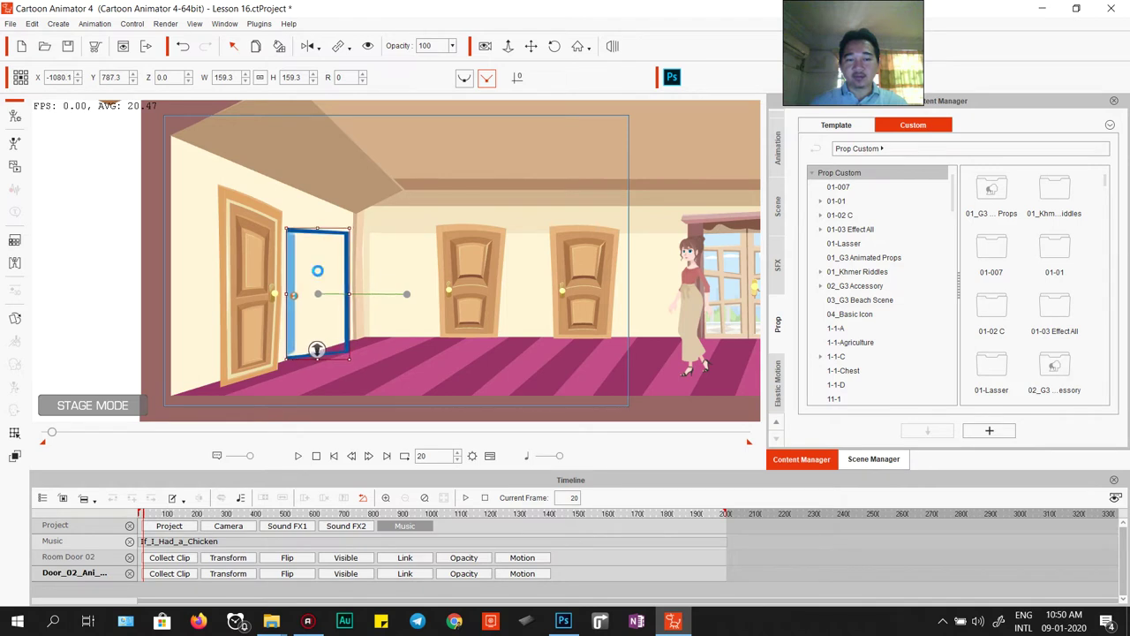
# Step: Run the blue door's CloseDoor action
pyautogui.rightClick(318, 271)
pyautogui.moveTo(397, 283)
pyautogui.click(483, 317)
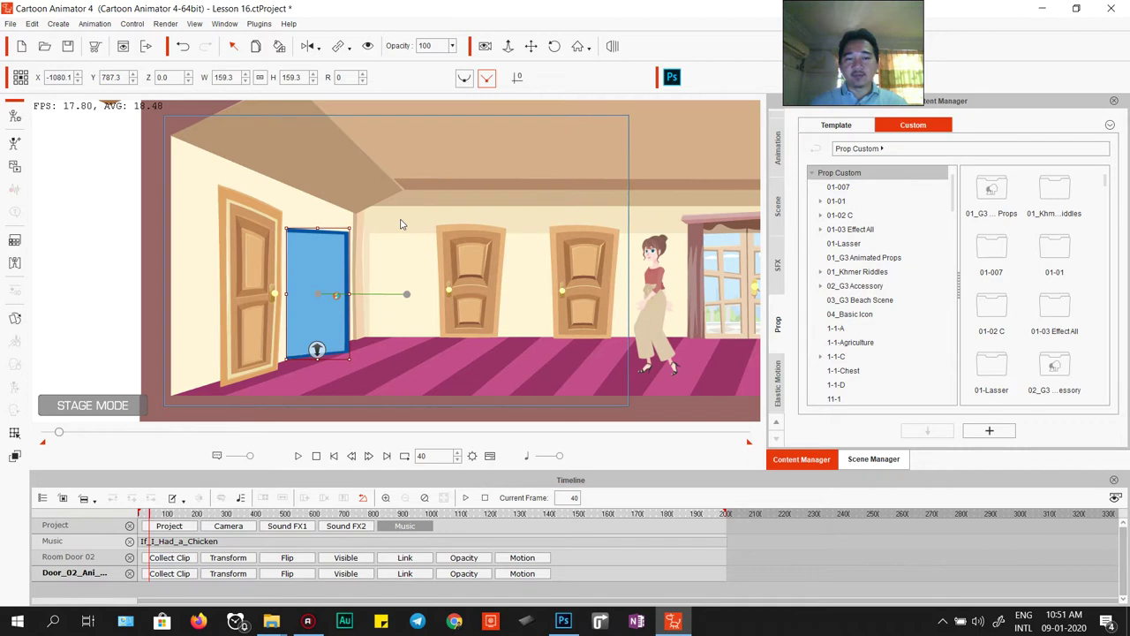
# Step: Move the blue door away from the side-wall door and delete it from the scene
pyautogui.rightClick(340, 259)
pyautogui.click(322, 280)
pyautogui.moveTo(325, 273); pyautogui.dragTo(399, 229)
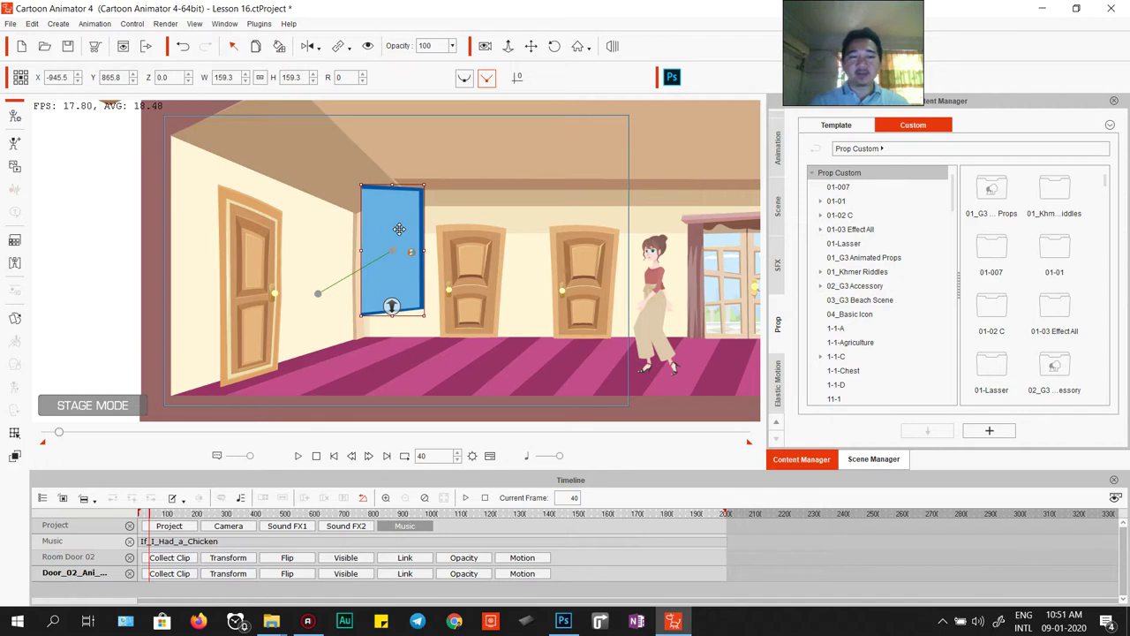
pyautogui.press('Delete')
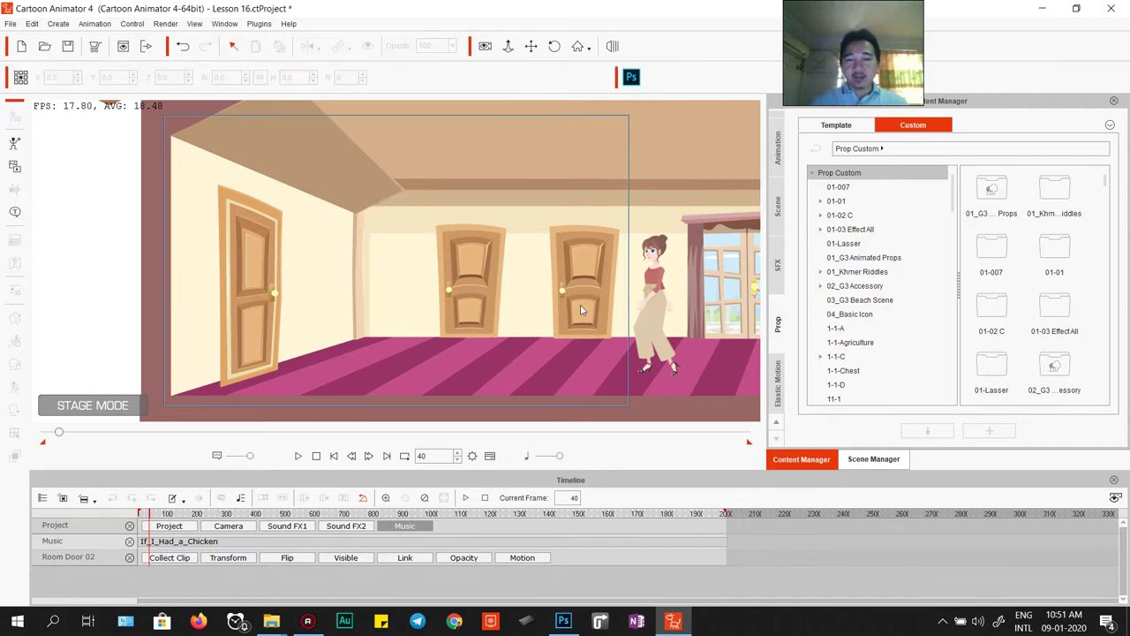
# Step: Delete the walking woman character from the scene and select the wooden door on the side wall
pyautogui.click(616, 314)
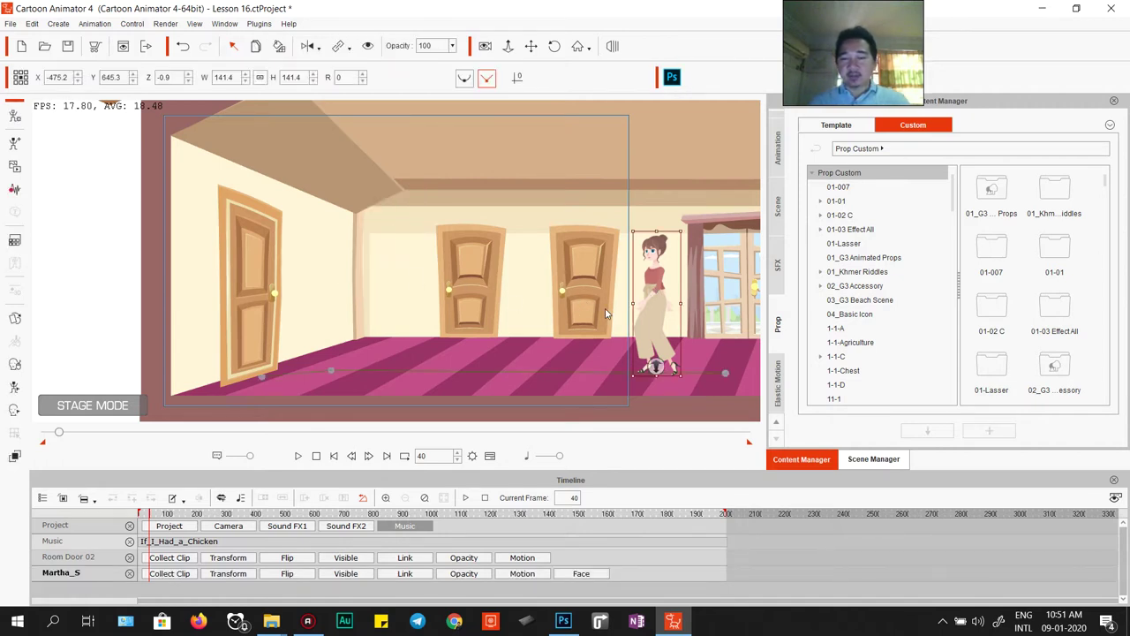
pyautogui.press('Delete')
pyautogui.click(262, 269)
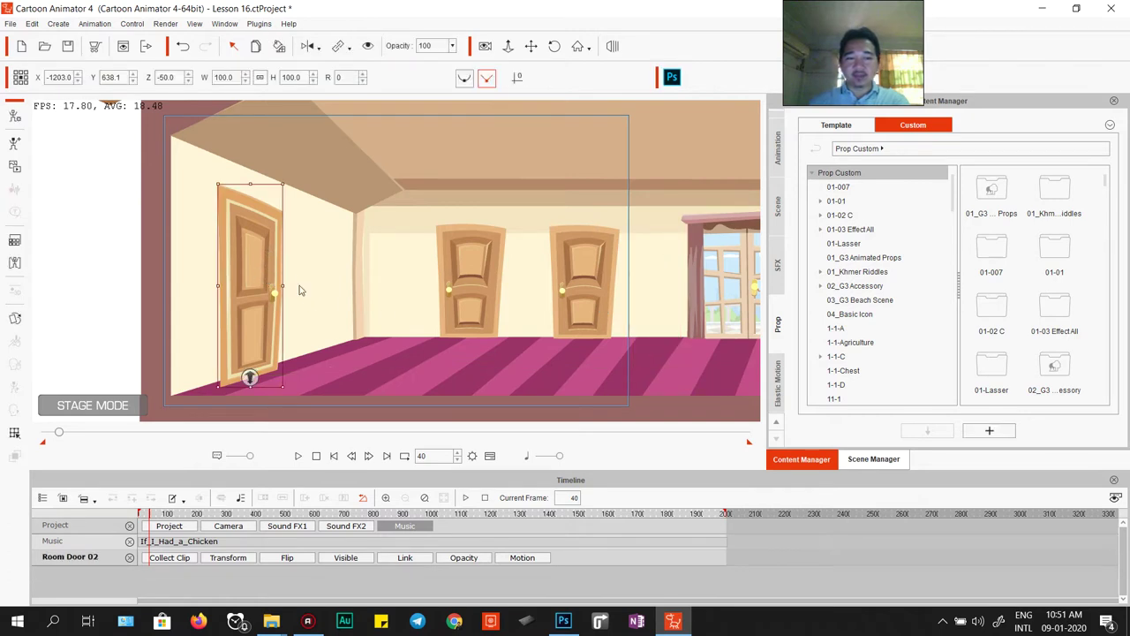
# Step: Remove the side-wall door's object animation and try its Open action
pyautogui.rightClick(257, 252)
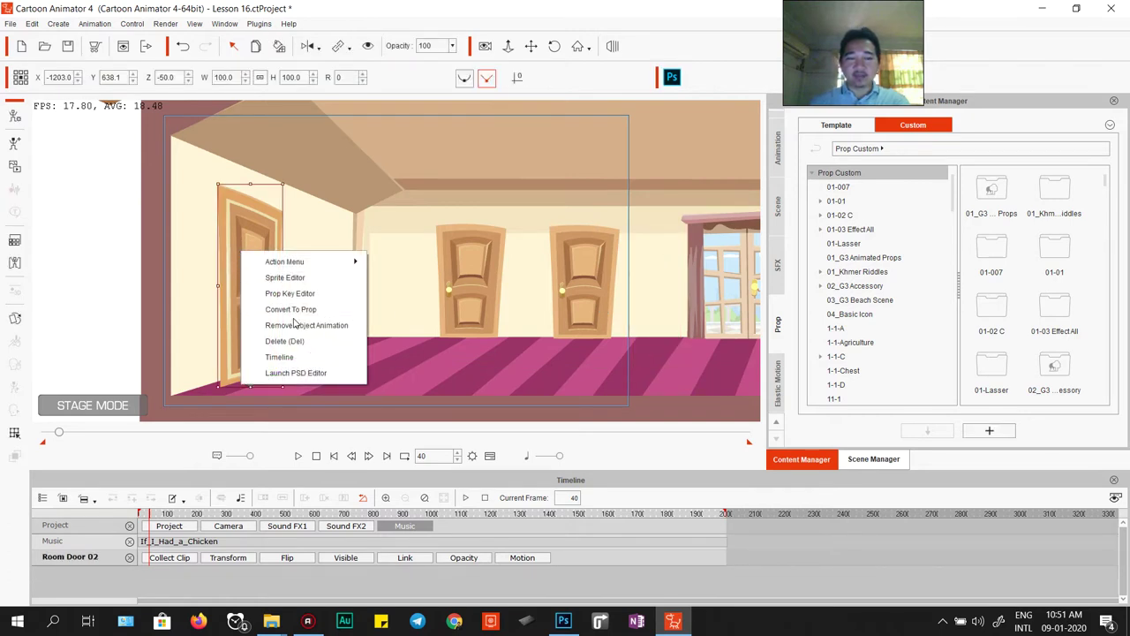
pyautogui.click(303, 323)
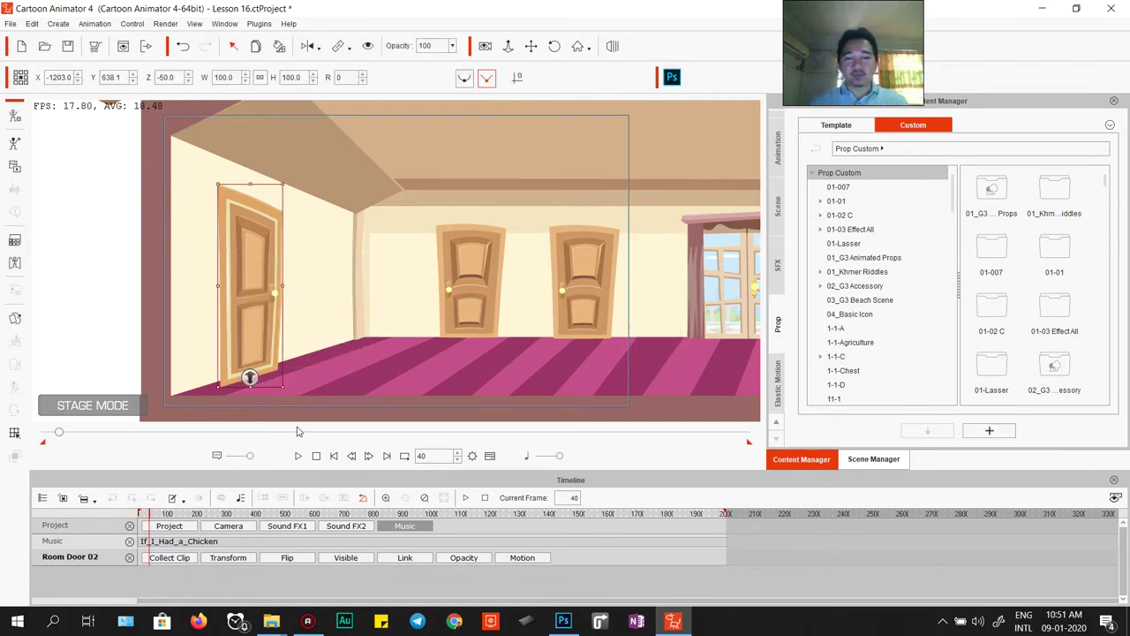
pyautogui.rightClick(237, 272)
pyautogui.moveTo(336, 278)
pyautogui.click(371, 297)
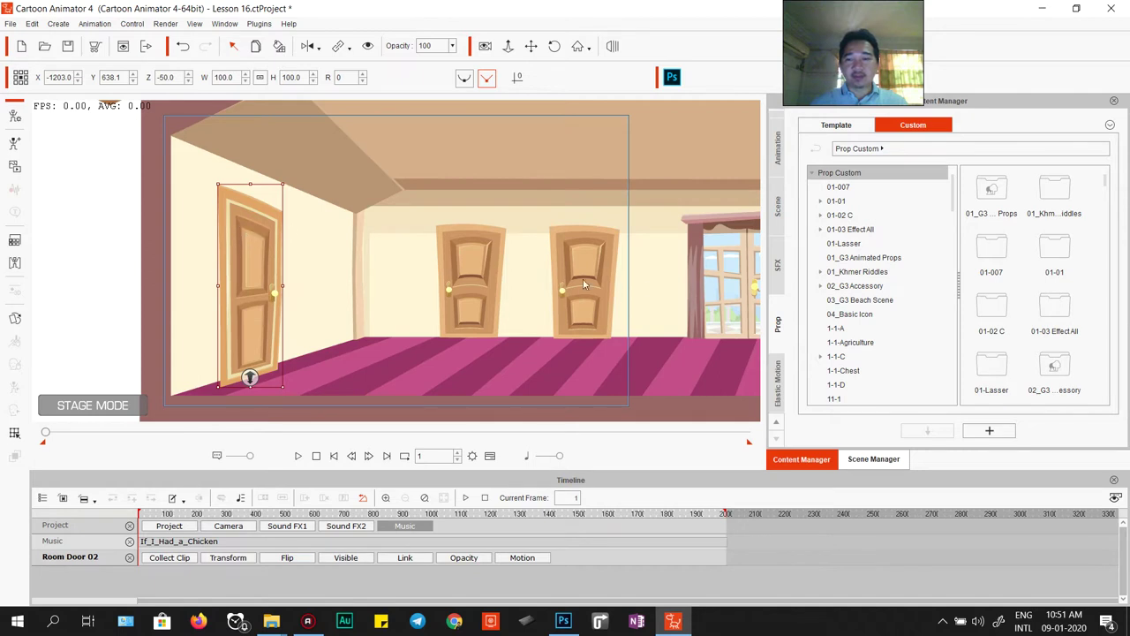
# Step: Place the Action Board prop from the custom 01_G3 Animated Props folder on the back wall near the room corner
pyautogui.click(844, 243)
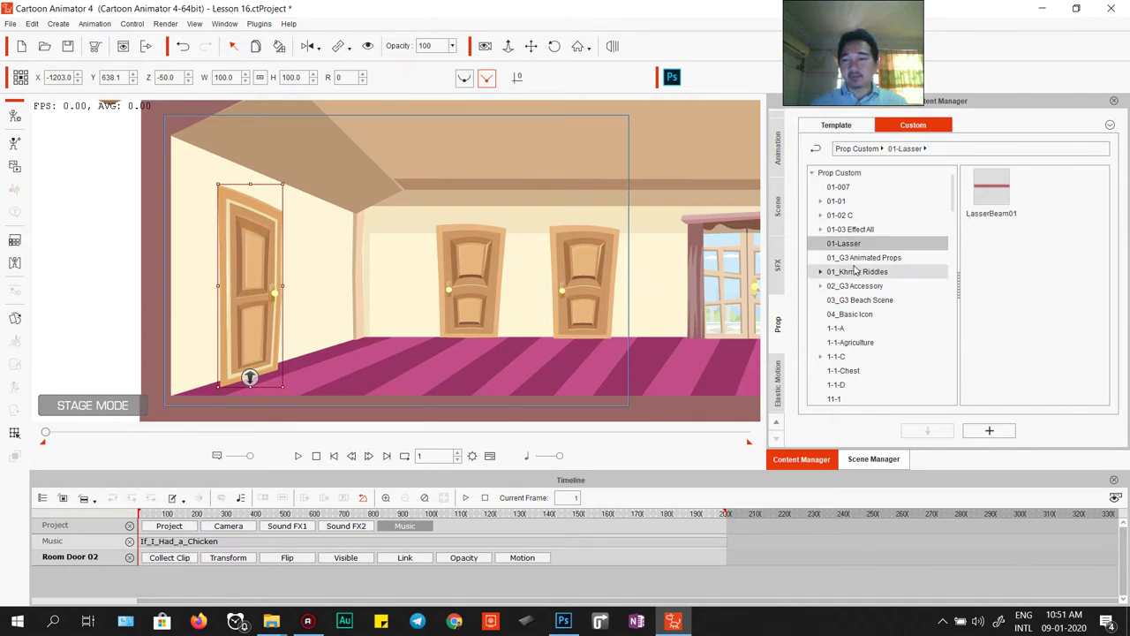
pyautogui.click(855, 258)
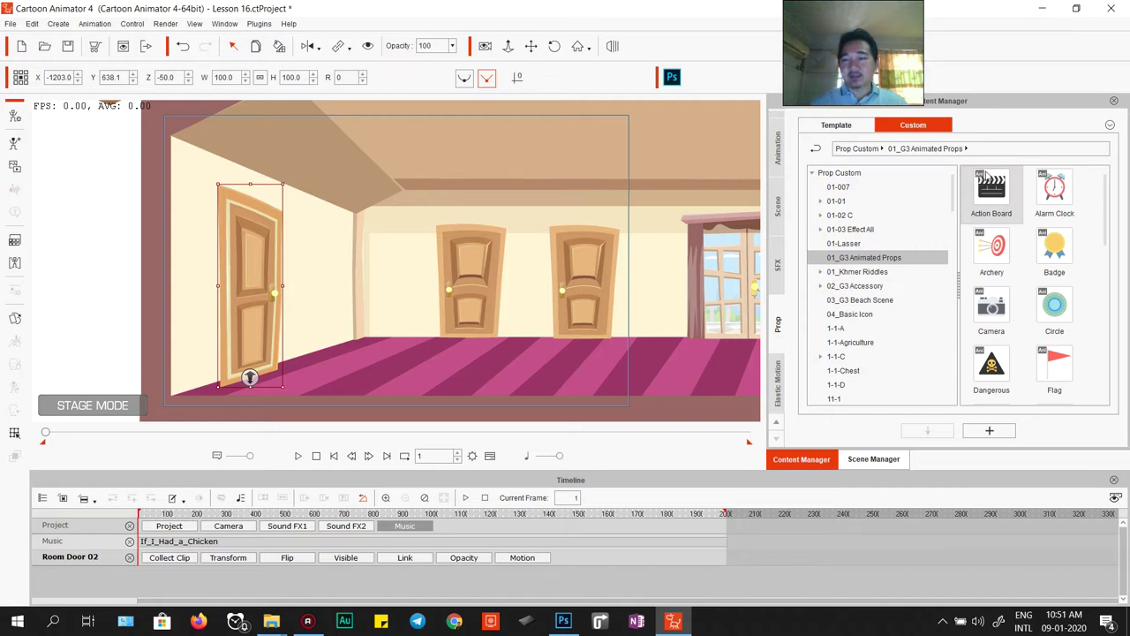
pyautogui.moveTo(987, 192); pyautogui.dragTo(389, 276)
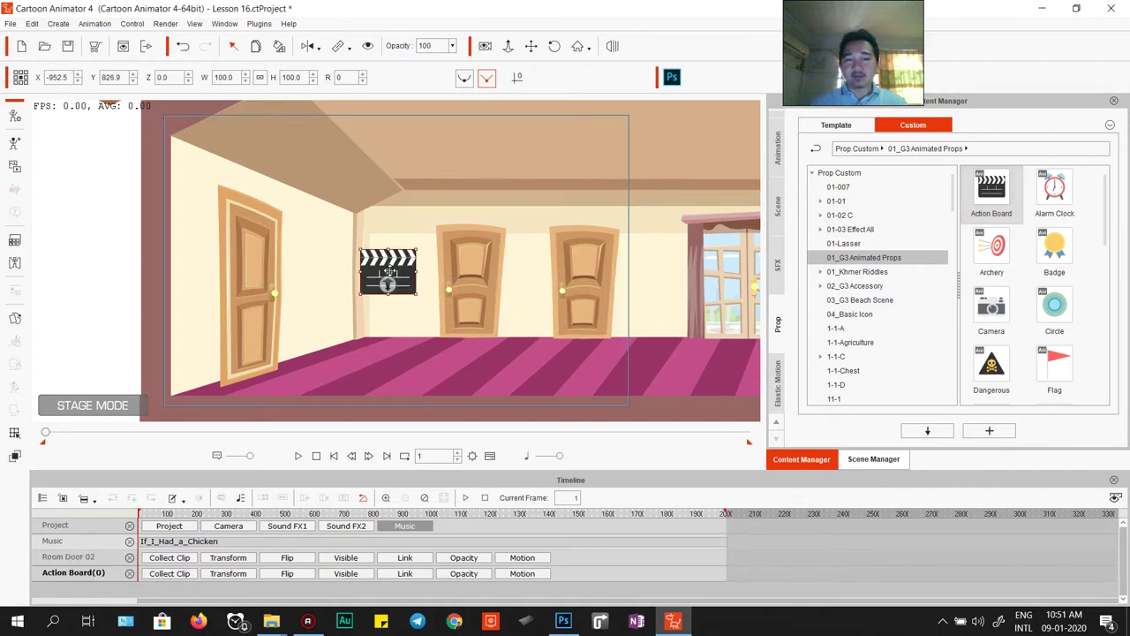
# Step: Run the Action Board's action board_start and action board_action actions, and delete the prop from the scene
pyautogui.rightClick(388, 277)
pyautogui.moveTo(491, 283)
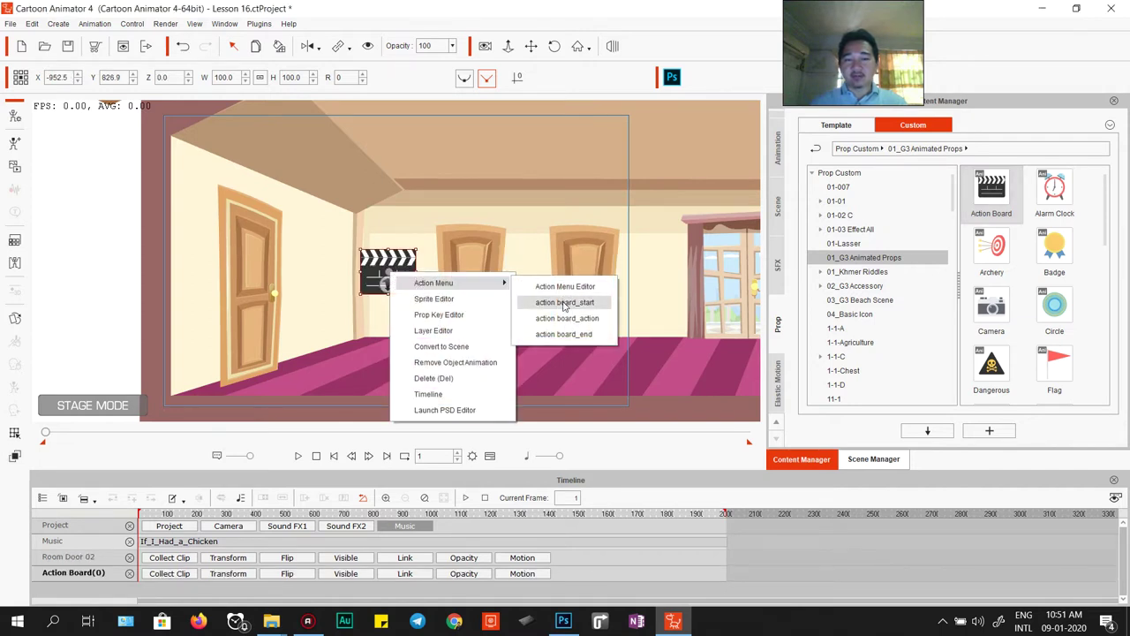
pyautogui.click(563, 303)
pyautogui.rightClick(389, 273)
pyautogui.moveTo(477, 283)
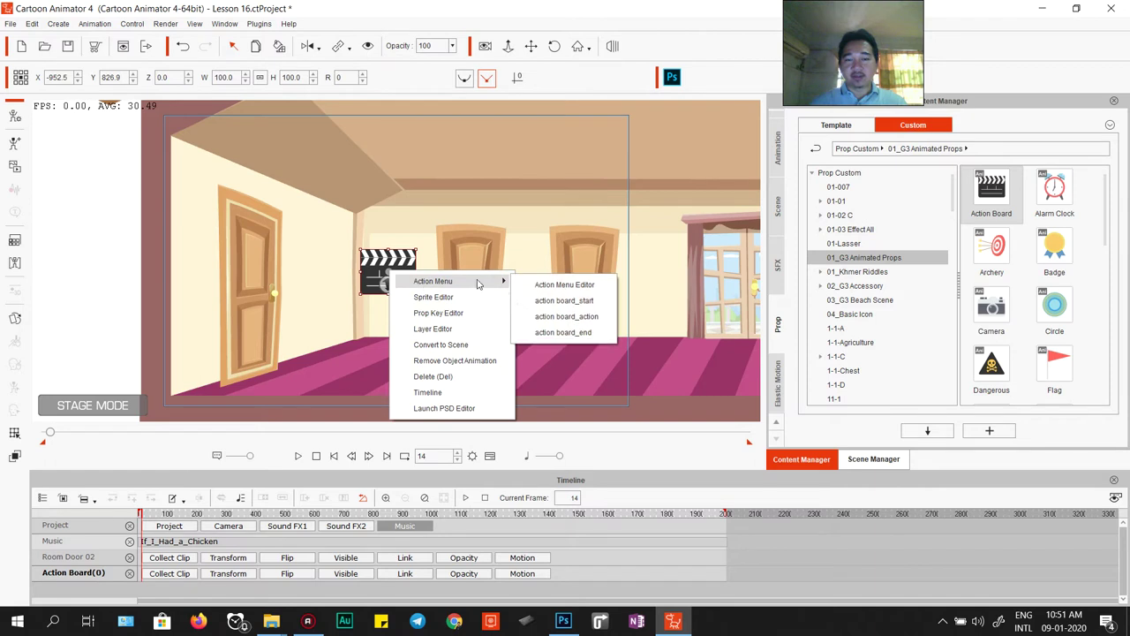
pyautogui.click(548, 317)
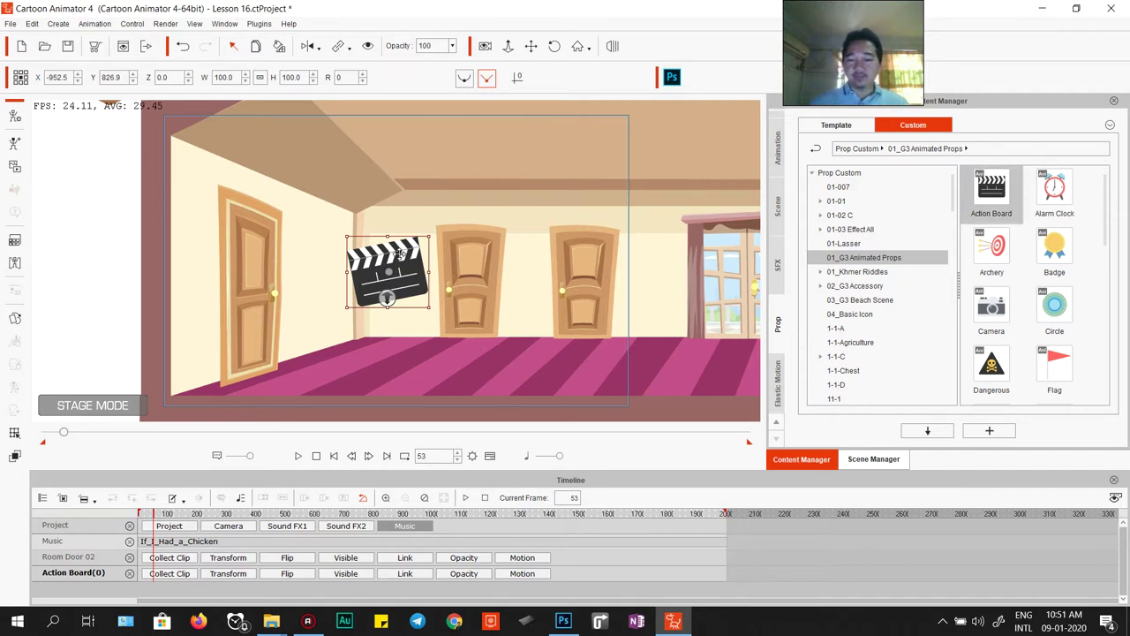
pyautogui.press('Delete')
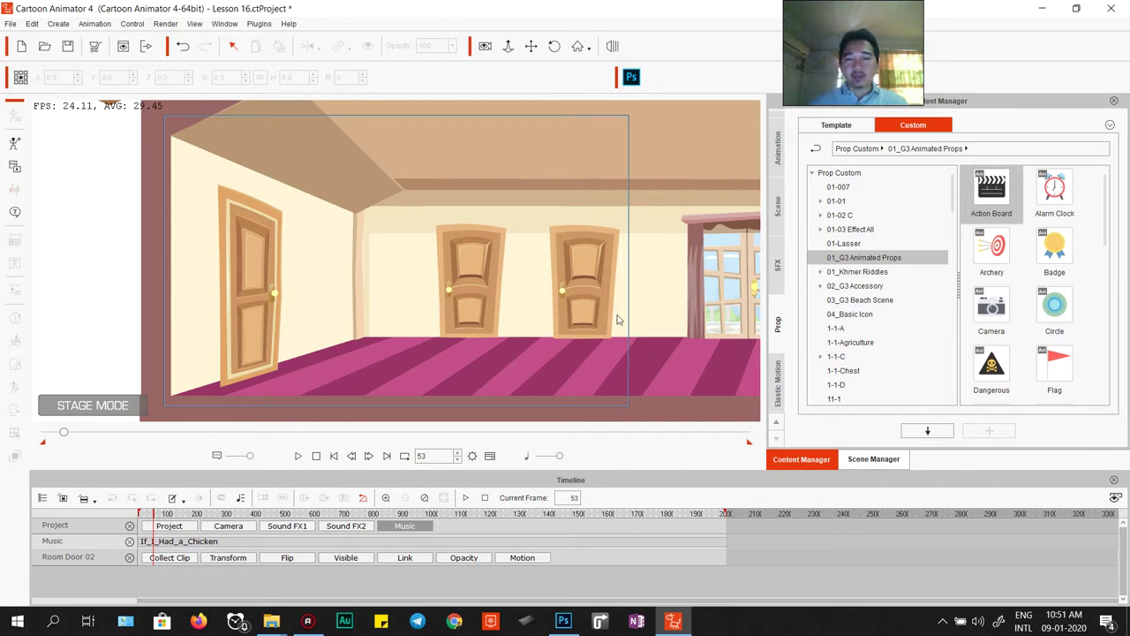
# Step: Browse the custom scene library's folders, from the first scene sets through G3 Scene-Living Spaces
pyautogui.click(777, 206)
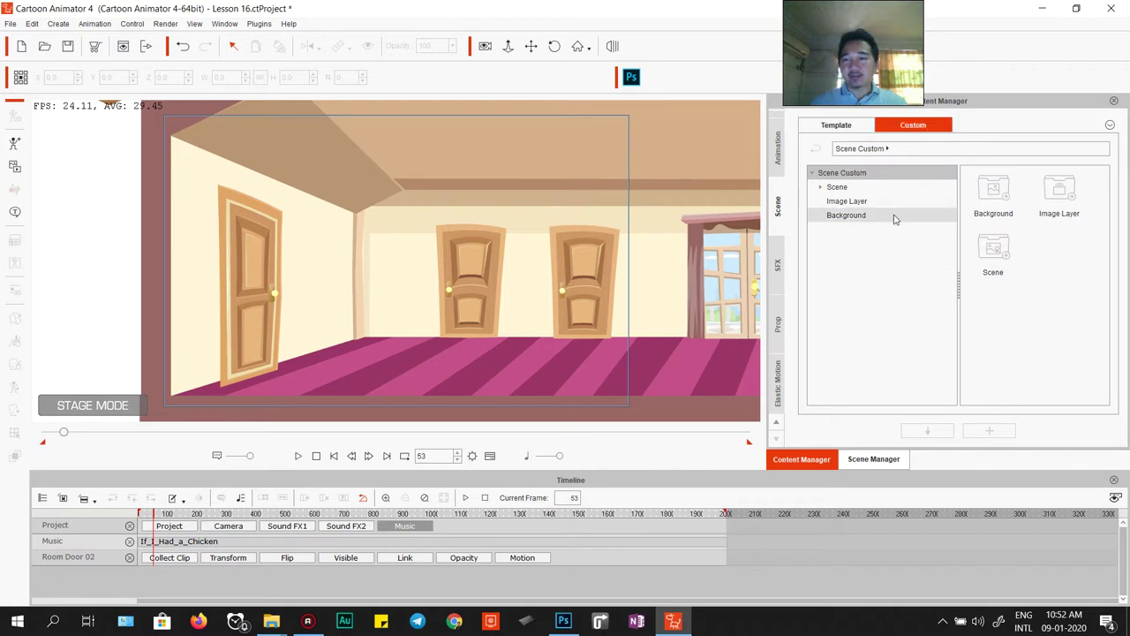
pyautogui.doubleClick(830, 188)
pyautogui.click(859, 216)
pyautogui.click(849, 257)
pyautogui.click(879, 271)
pyautogui.click(856, 300)
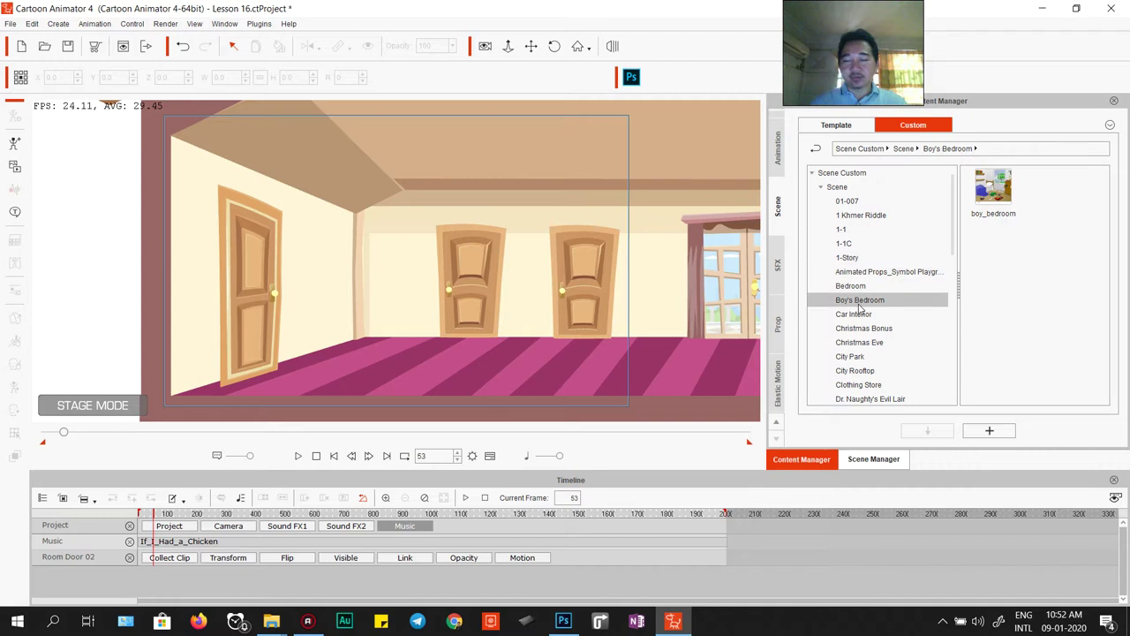
pyautogui.click(855, 314)
pyautogui.click(862, 328)
pyautogui.scroll(-3, 863, 332)
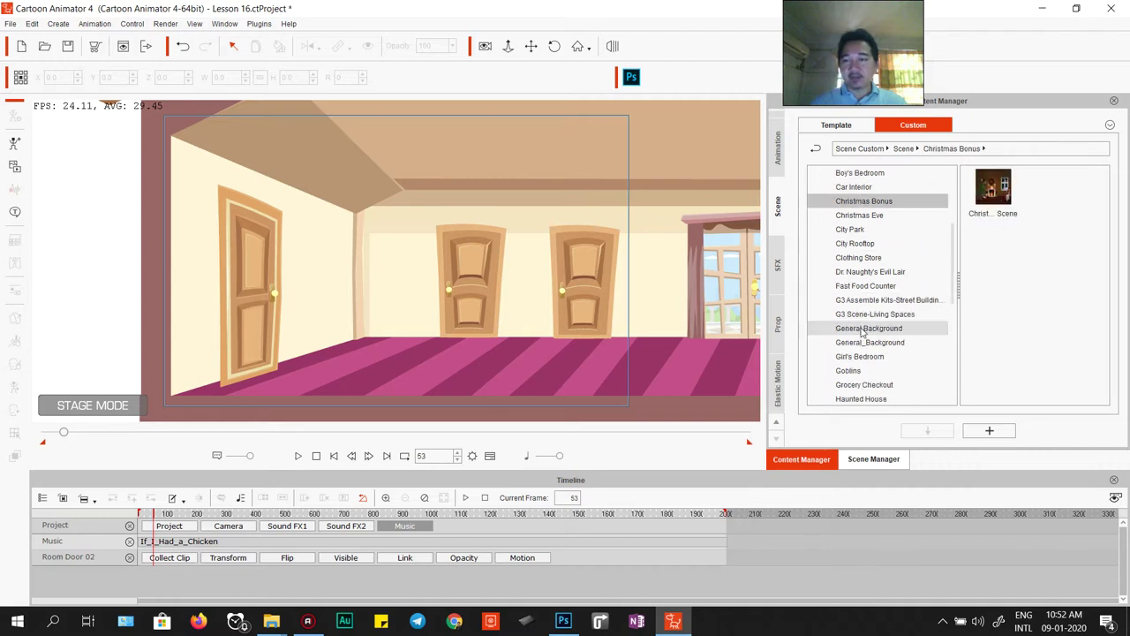
pyautogui.click(861, 257)
pyautogui.click(865, 286)
pyautogui.click(870, 301)
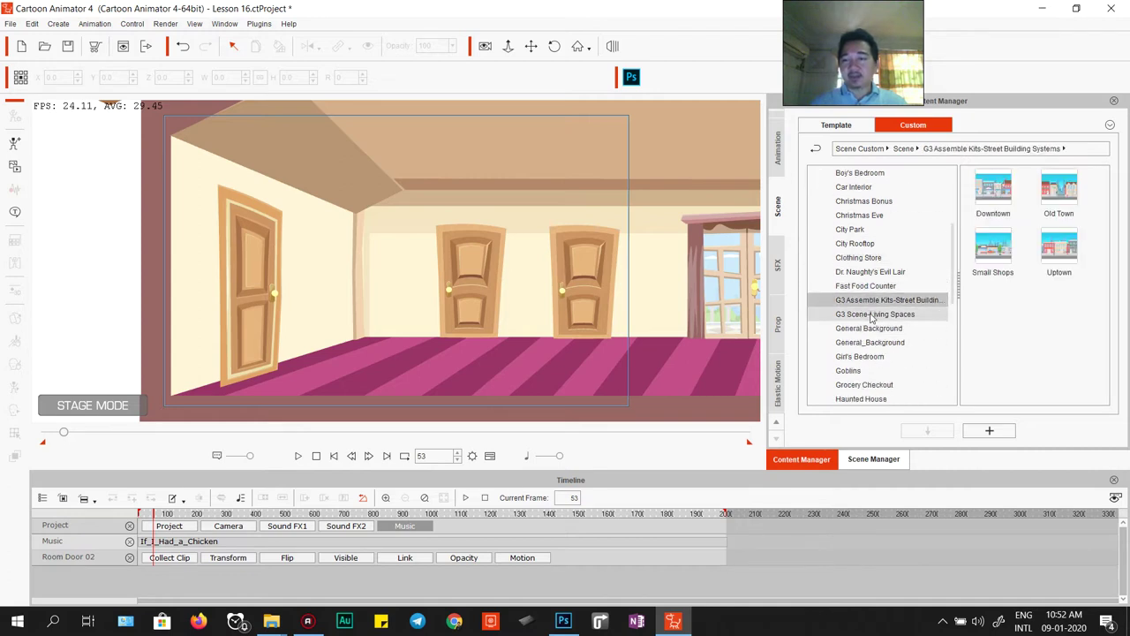
pyautogui.click(871, 313)
# Step: Find the A010 Apartment scene in the Indoor Scene Series - My Apartment folder of the custom scene library
pyautogui.scroll(-3, 869, 292)
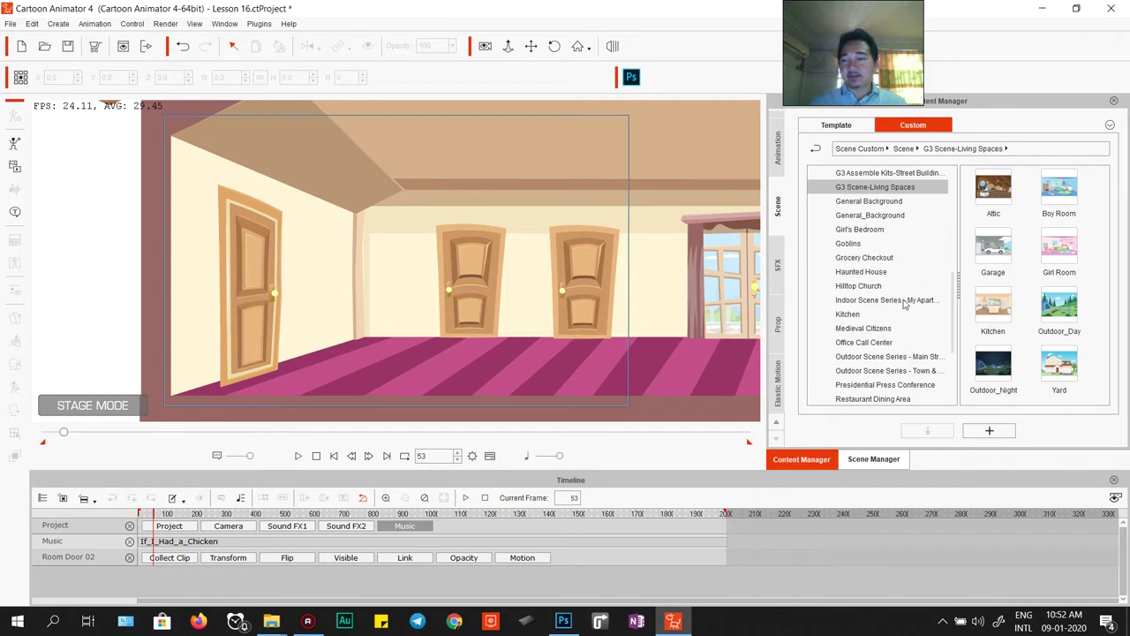
pyautogui.click(858, 229)
pyautogui.click(853, 217)
pyautogui.scroll(-1, 857, 239)
pyautogui.click(861, 229)
pyautogui.click(857, 217)
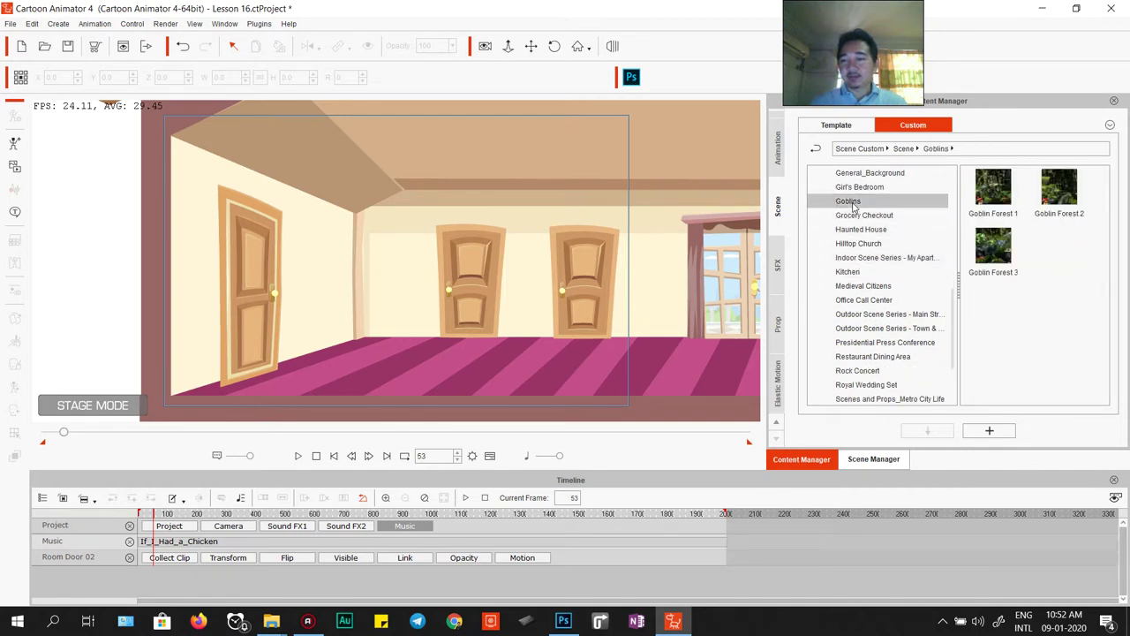
pyautogui.click(867, 258)
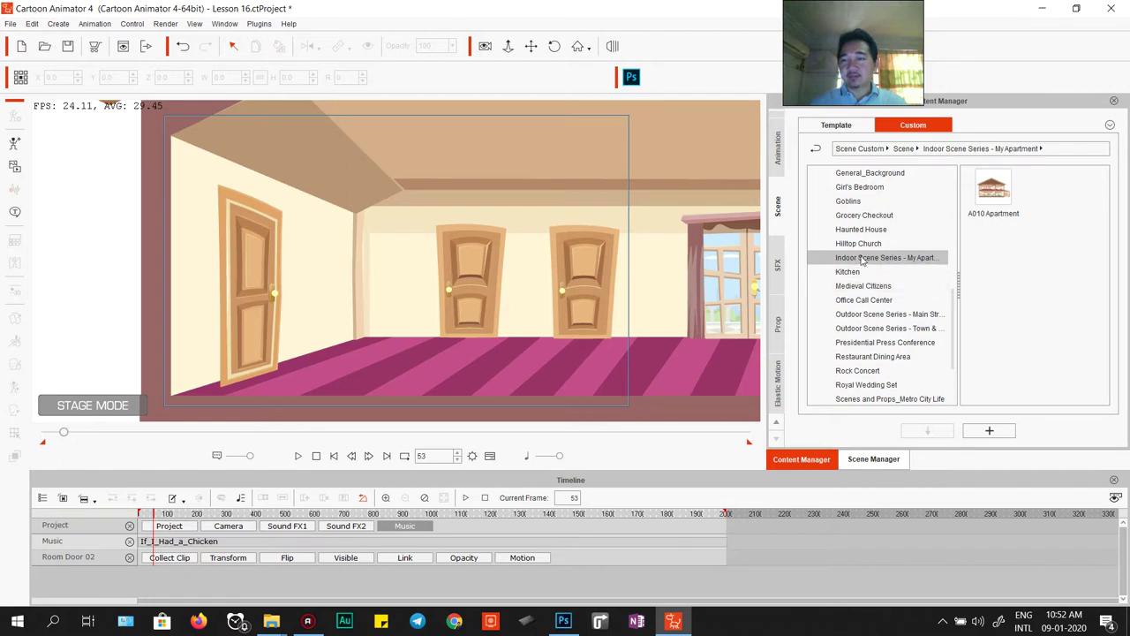
pyautogui.doubleClick(992, 190)
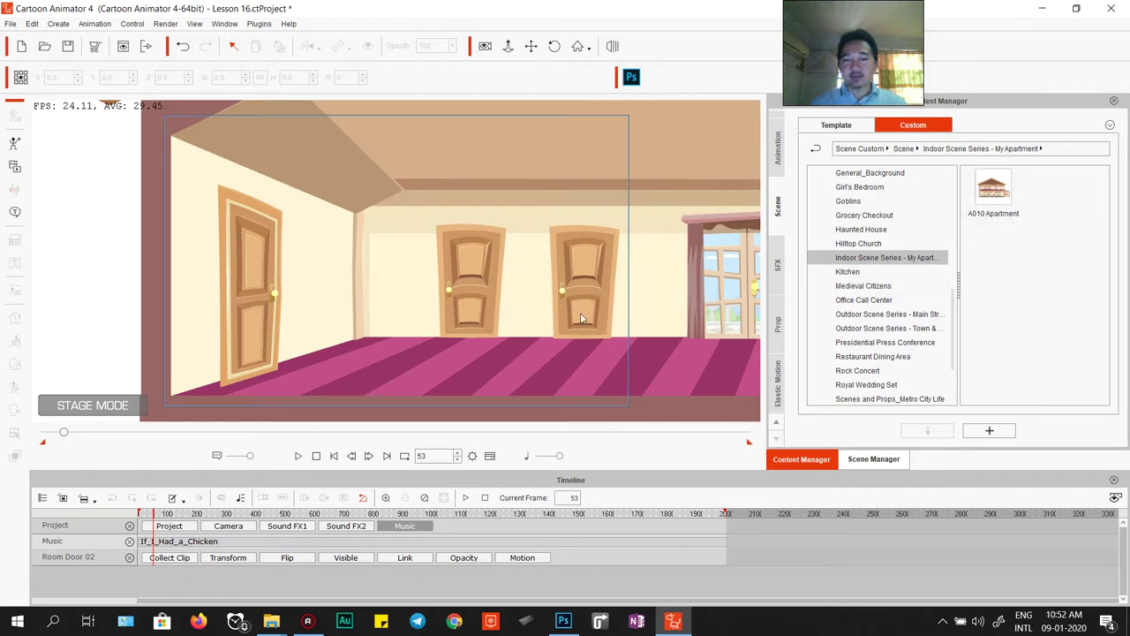
# Step: Add the Philipp_S character from the 1_G3 360 Human templates to the room between the two back-wall doors
pyautogui.moveTo(311, 317); pyautogui.dragTo(396, 234)
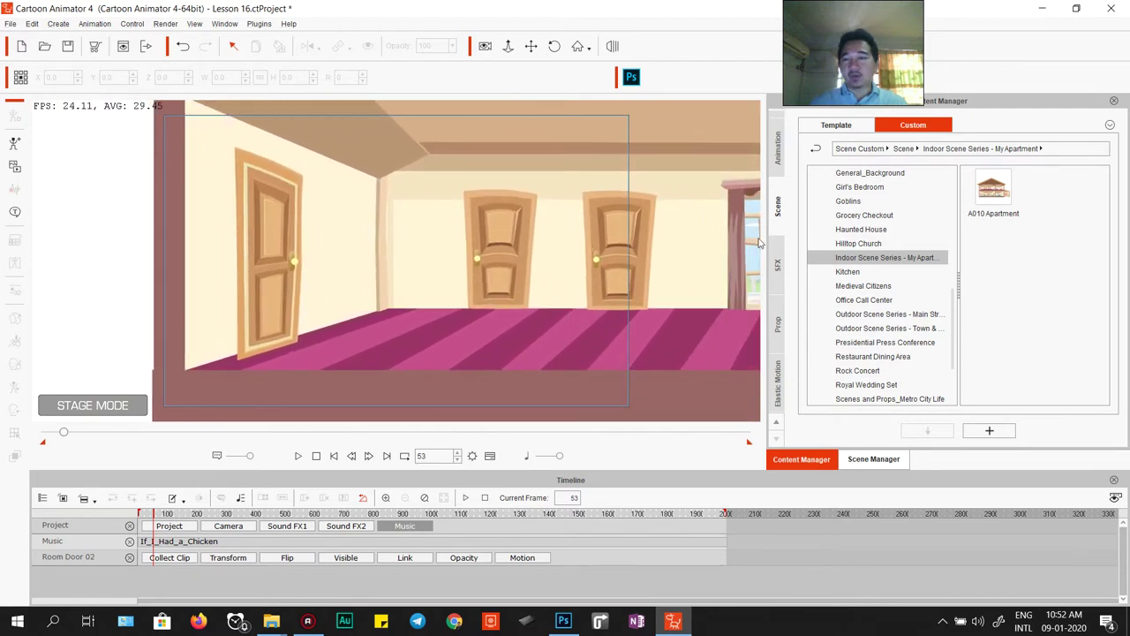
pyautogui.scroll(3, 774, 228)
pyautogui.click(779, 201)
pyautogui.click(820, 187)
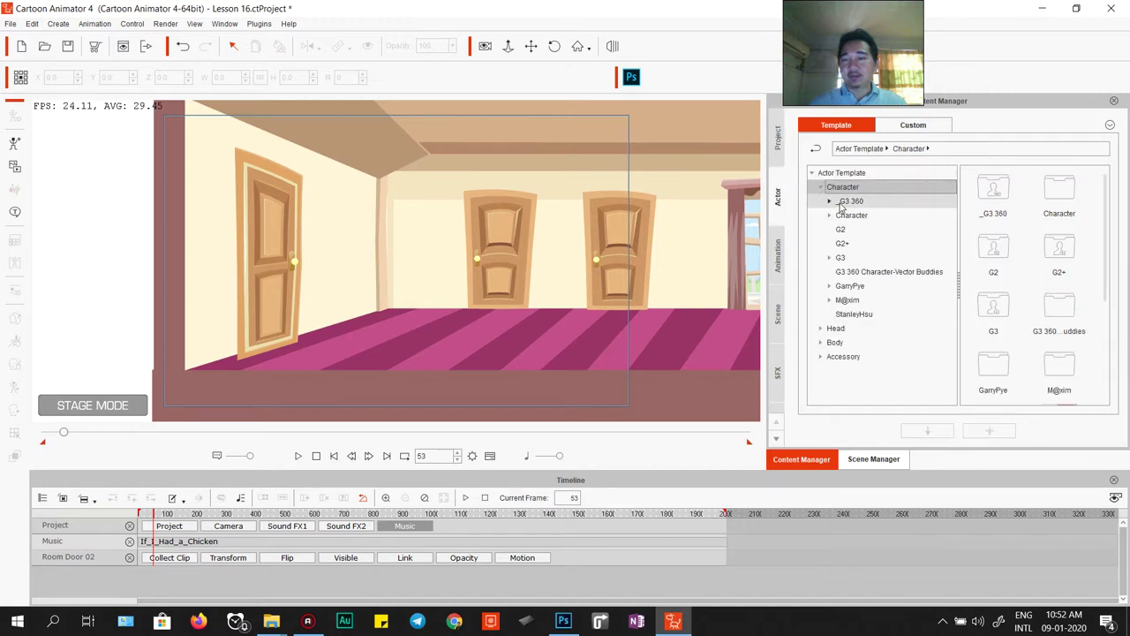
pyautogui.click(830, 203)
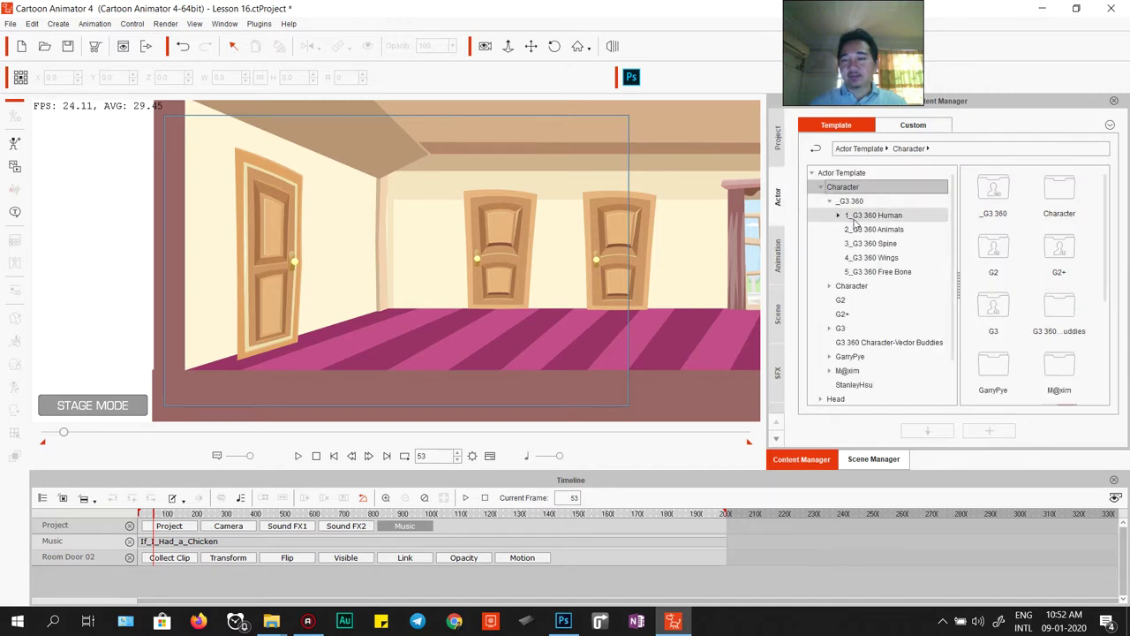
pyautogui.click(854, 218)
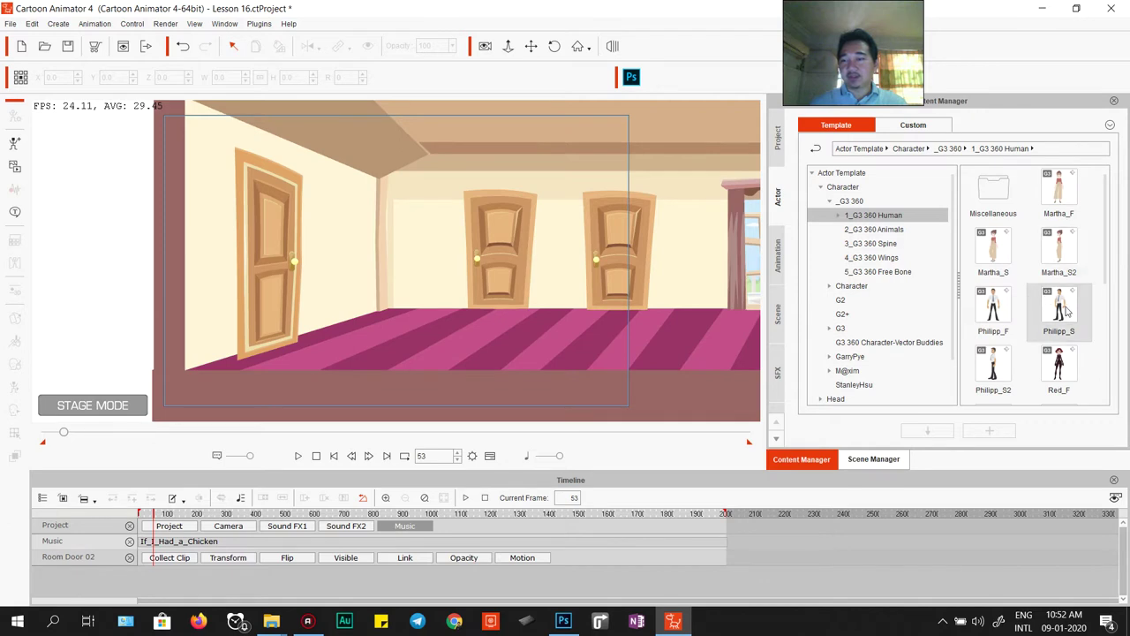
pyautogui.moveTo(1059, 309); pyautogui.dragTo(561, 309)
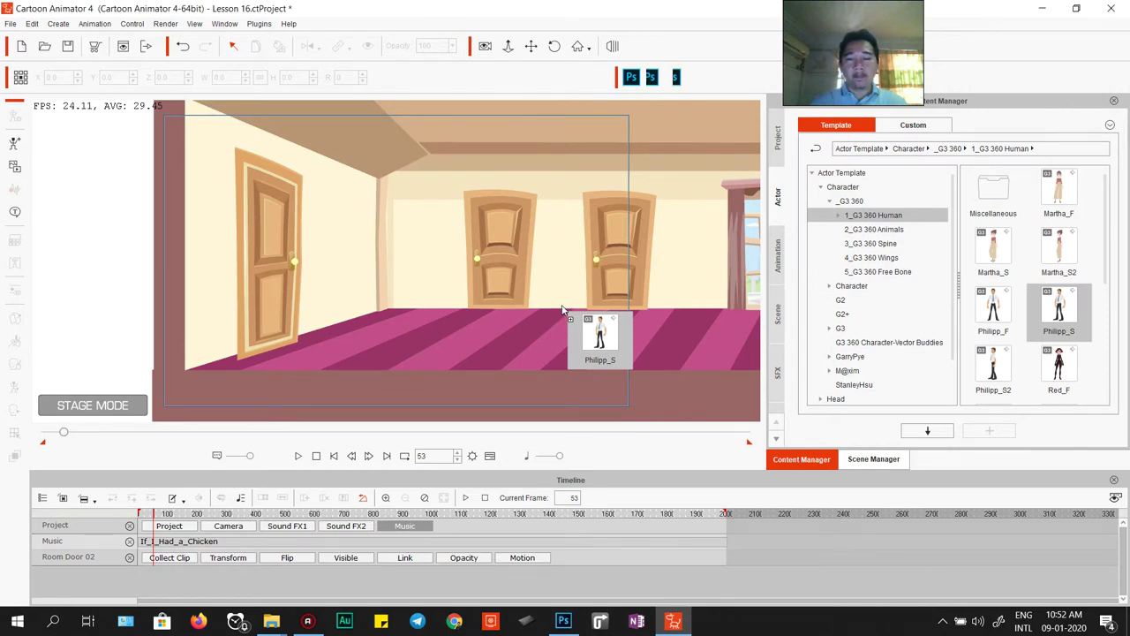
# Step: Move Philipp_S along the back wall toward the curtained window, to about X -498.1, Y 649.1
pyautogui.moveTo(567, 283); pyautogui.dragTo(566, 261)
pyautogui.rightClick(566, 262)
pyautogui.click(618, 352)
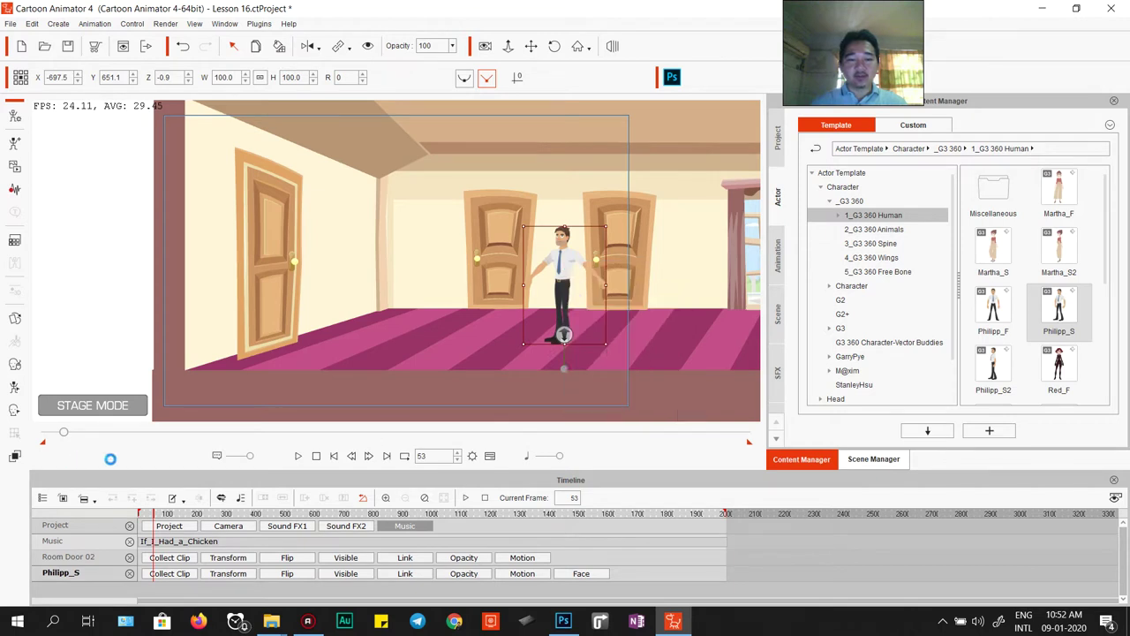
pyautogui.moveTo(567, 278); pyautogui.dragTo(681, 278)
pyautogui.moveTo(580, 337); pyautogui.dragTo(504, 221)
pyautogui.scroll(-5, 594, 362)
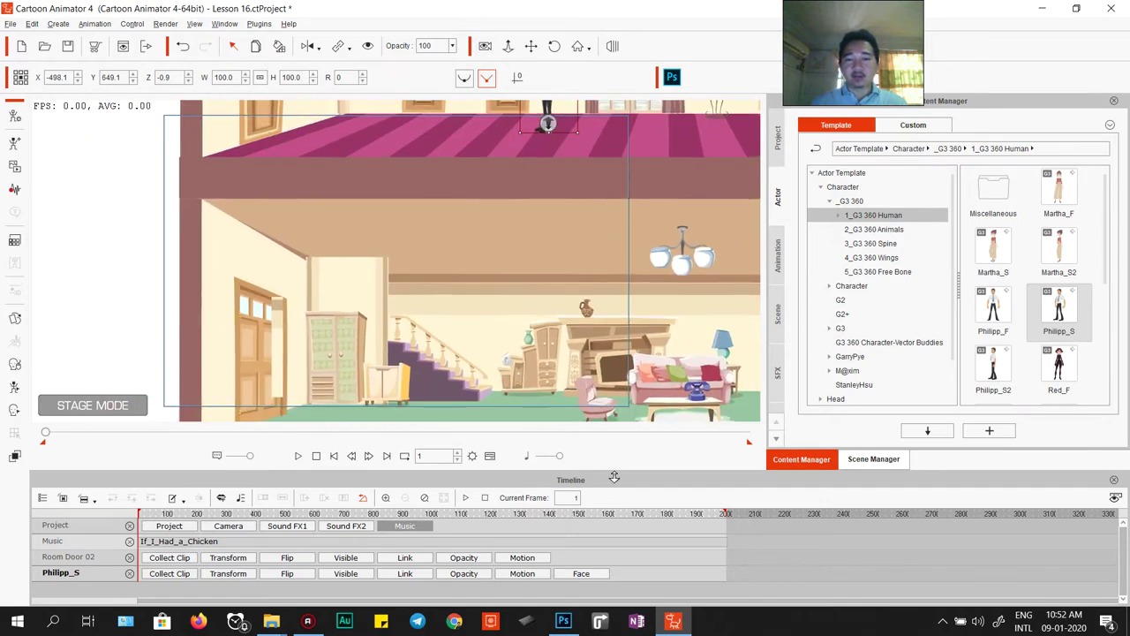
pyautogui.moveTo(448, 204); pyautogui.dragTo(441, 265)
pyautogui.scroll(4, 328, 313)
pyautogui.scroll(2, 511, 244)
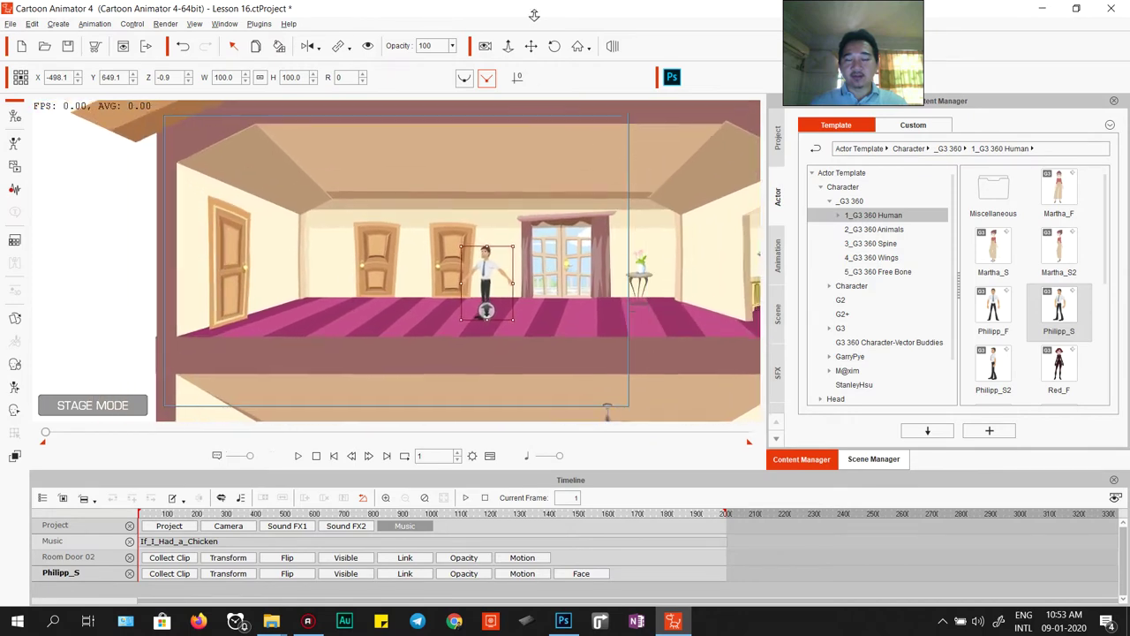
pyautogui.scroll(2, 509, 220)
pyautogui.scroll(3, 507, 194)
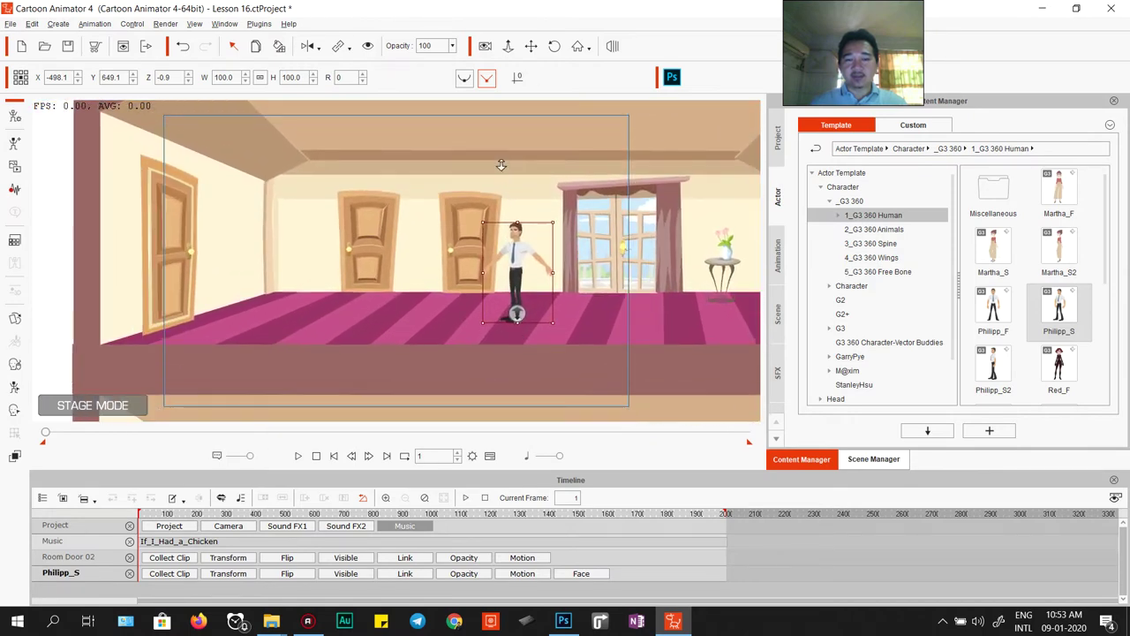
pyautogui.scroll(2, 540, 302)
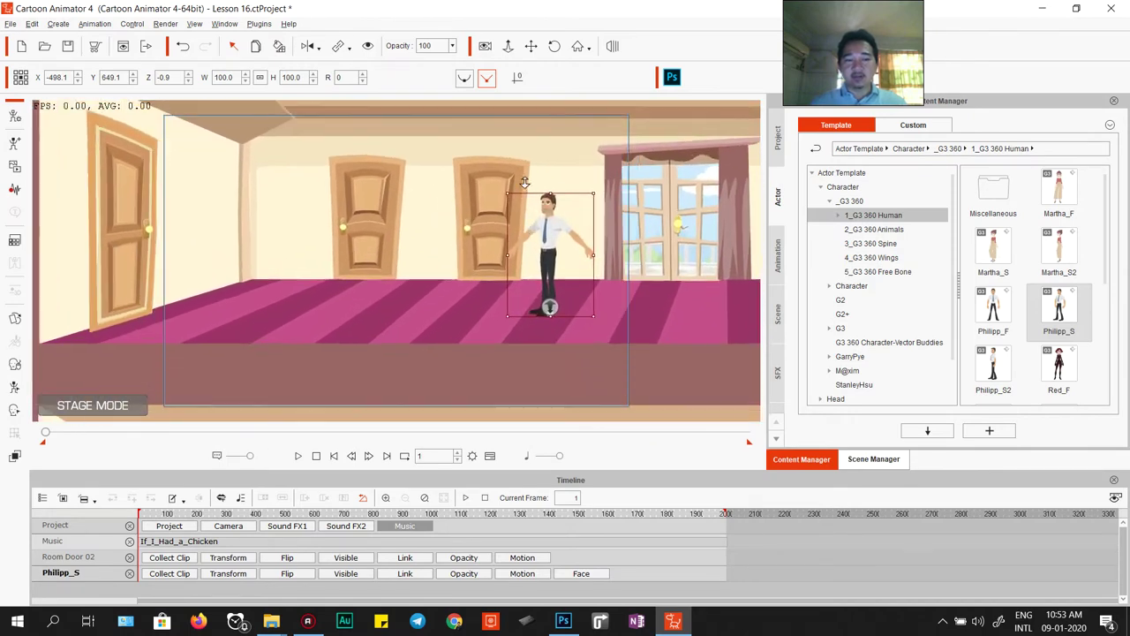
pyautogui.scroll(-2, 565, 283)
pyautogui.moveTo(589, 271); pyautogui.dragTo(616, 298)
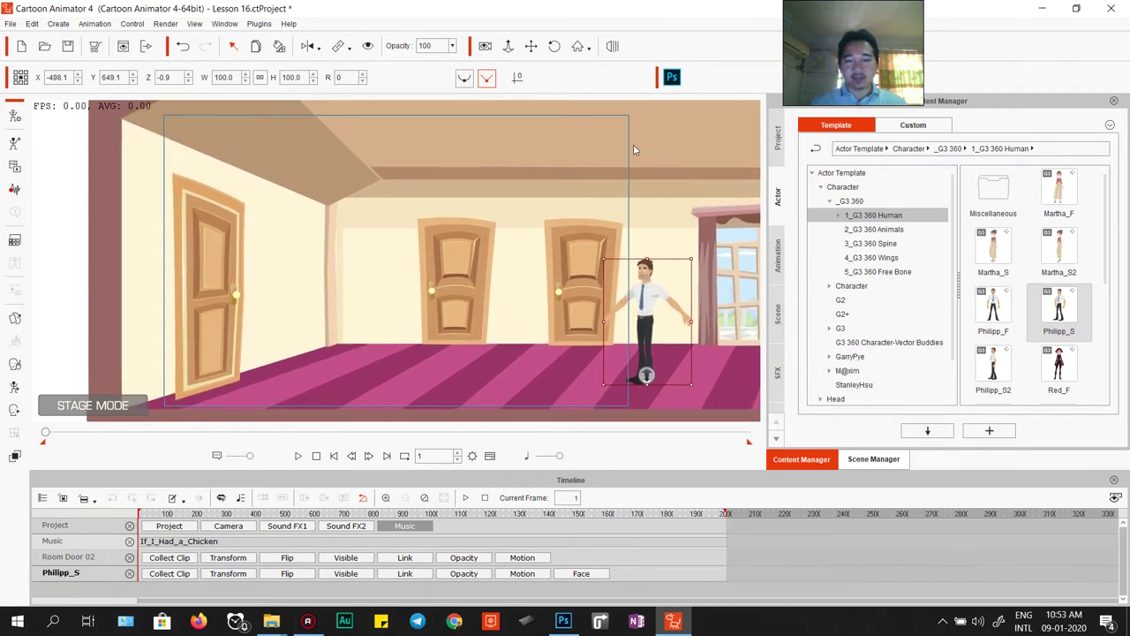
# Step: Enlarge Philipp_S to 123 in width and height against the side-wall door, and place him between the back-wall doors
pyautogui.rightClick(646, 288)
pyautogui.click(645, 288)
pyautogui.moveTo(649, 308); pyautogui.dragTo(249, 304)
pyautogui.moveTo(298, 262); pyautogui.dragTo(306, 230)
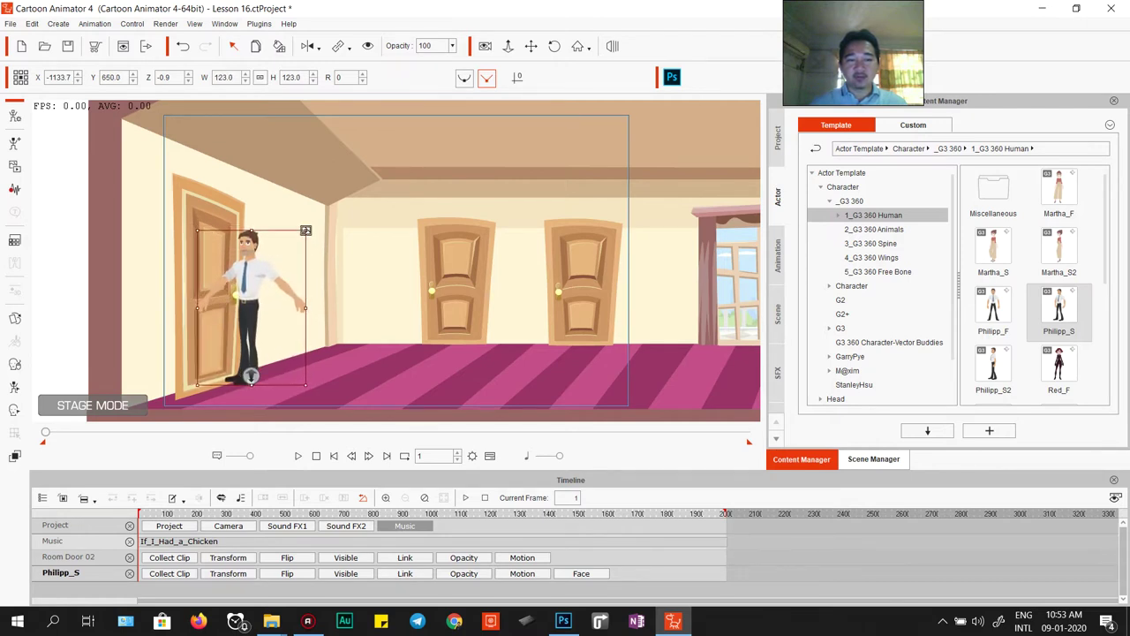
pyautogui.moveTo(256, 283); pyautogui.dragTo(530, 301)
# Step: Run the side-wall door's Open action and stop playback once the door is open
pyautogui.rightClick(225, 265)
pyautogui.moveTo(265, 268)
pyautogui.click(372, 292)
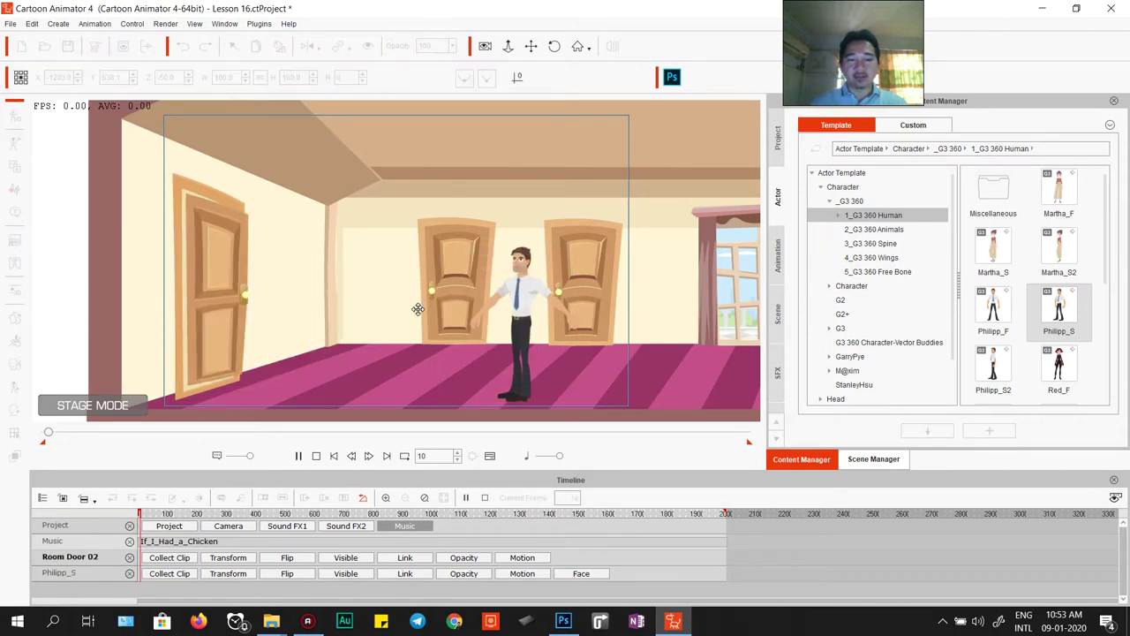
pyautogui.press('space')
# Step: Fit Philipp_S to the open doorway at about 127.9 in width and height, and move him to about X -652, Y 639.7
pyautogui.moveTo(488, 292); pyautogui.dragTo(224, 272)
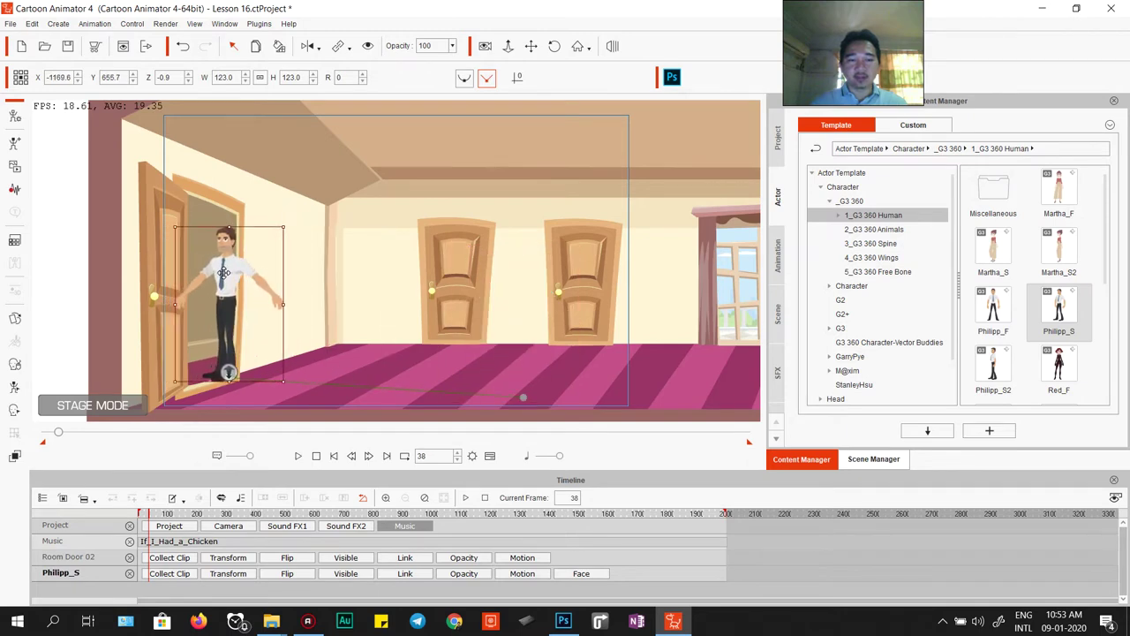
pyautogui.moveTo(285, 226); pyautogui.dragTo(288, 224)
pyautogui.moveTo(231, 262); pyautogui.dragTo(553, 270)
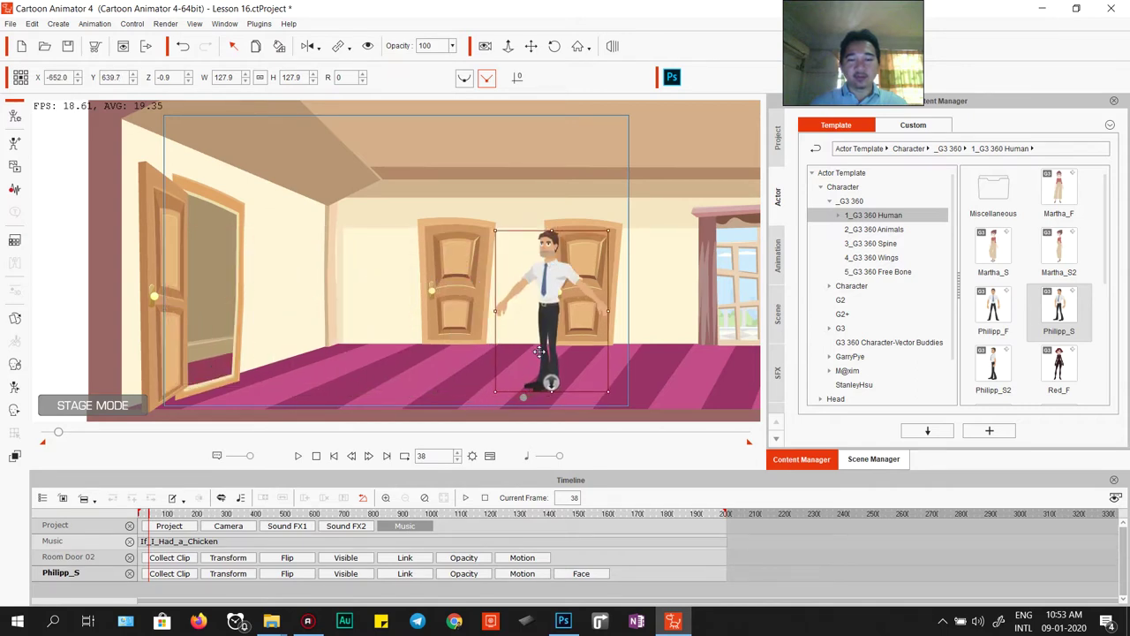
# Step: Run the side-wall door's Close action from frame 38 and return the playhead to frame 1
pyautogui.rightClick(540, 307)
pyautogui.click(180, 309)
pyautogui.click(156, 281)
pyautogui.rightClick(176, 268)
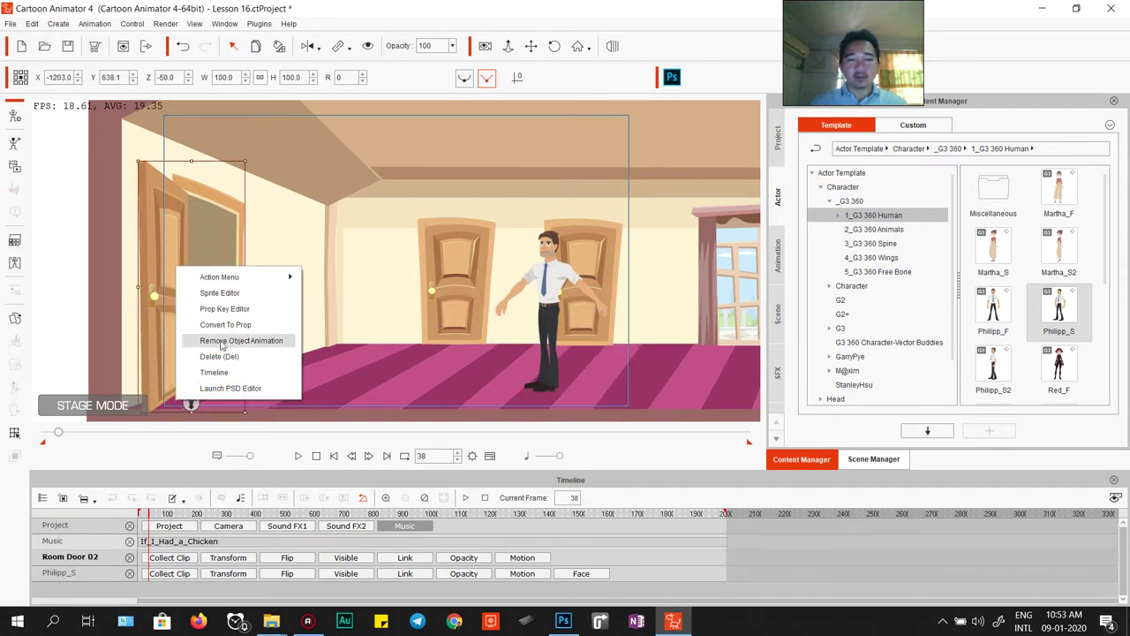
pyautogui.moveTo(250, 279)
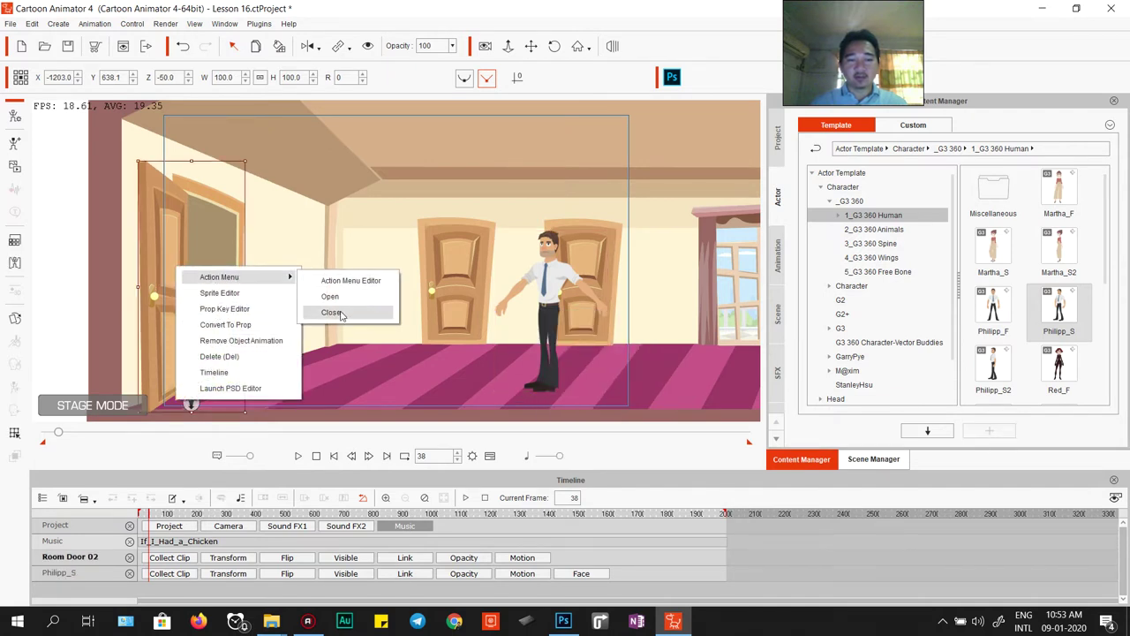
pyautogui.click(340, 313)
pyautogui.click(210, 264)
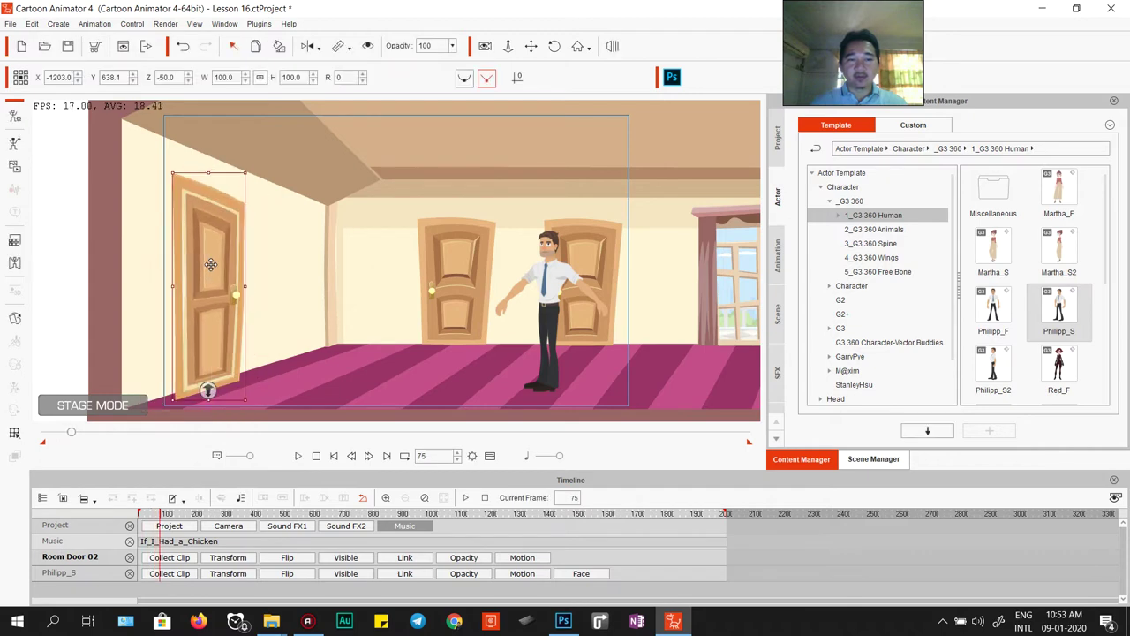
pyautogui.rightClick(211, 266)
pyautogui.click(316, 455)
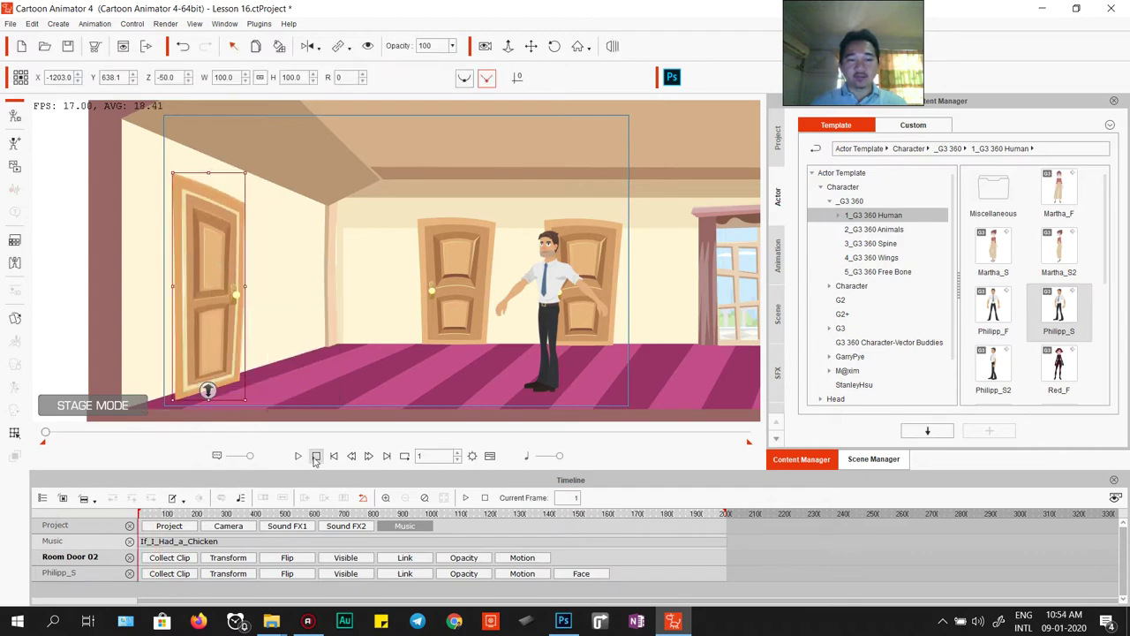
# Step: Move Philipp_S beside the window at about X -428.2, Y 642.5, and look over his actions and the motion template library
pyautogui.moveTo(552, 288); pyautogui.dragTo(690, 276)
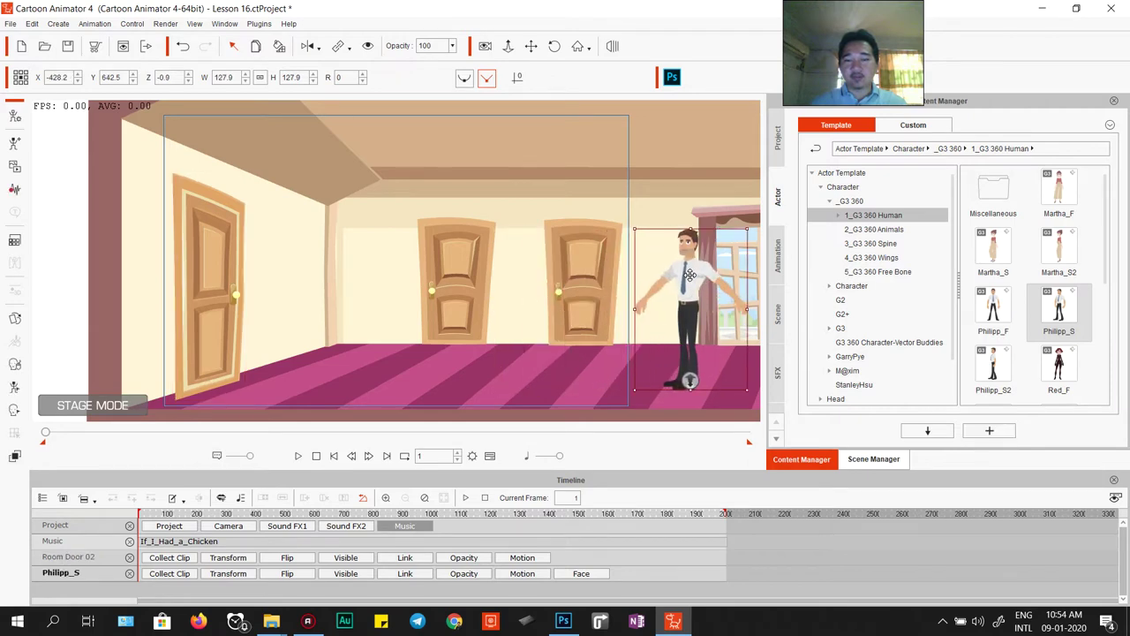
pyautogui.rightClick(688, 276)
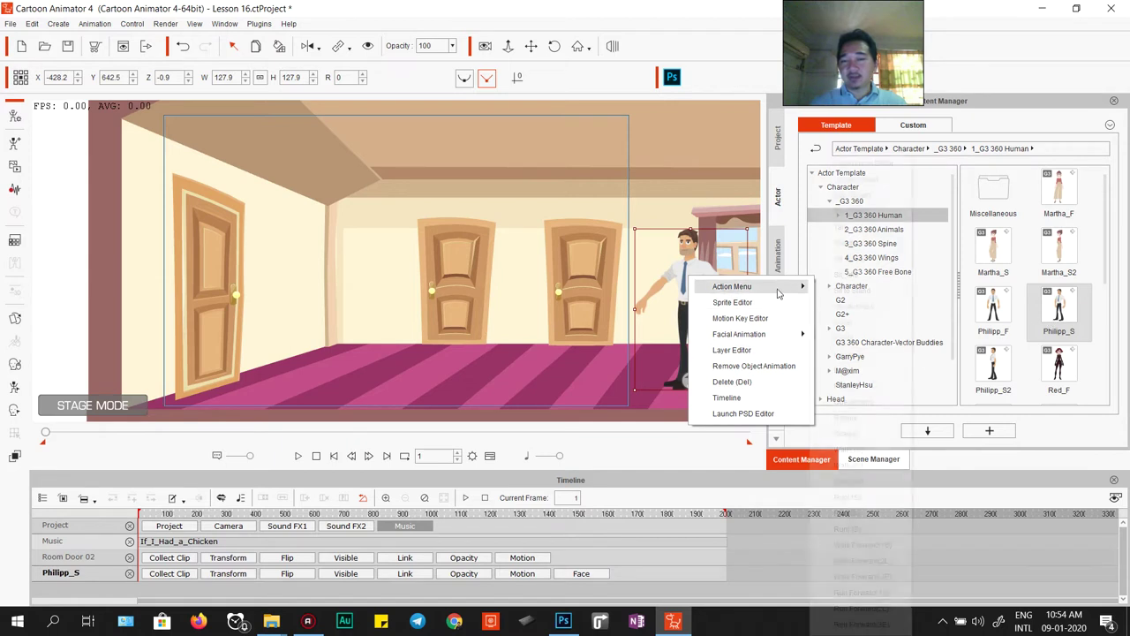
pyautogui.moveTo(747, 287)
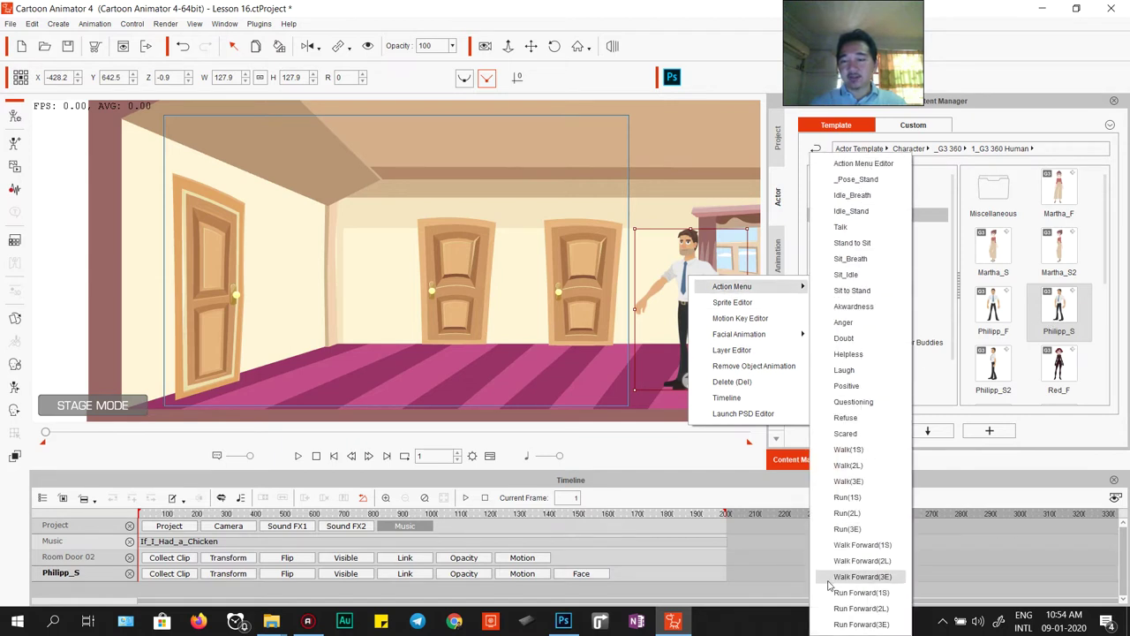
pyautogui.click(776, 251)
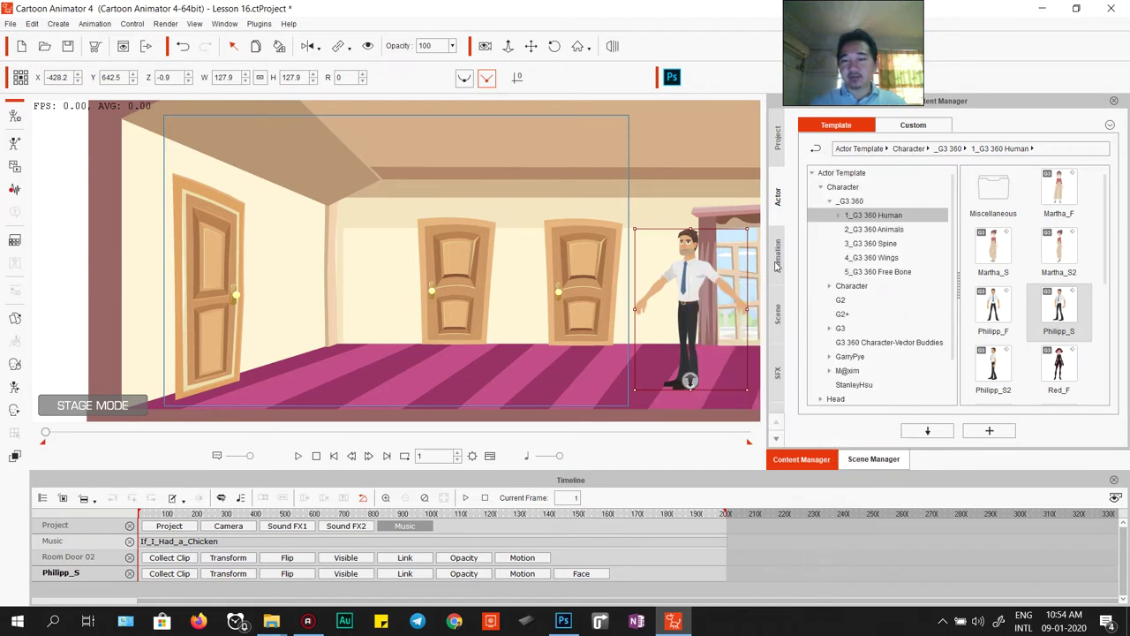
pyautogui.click(837, 187)
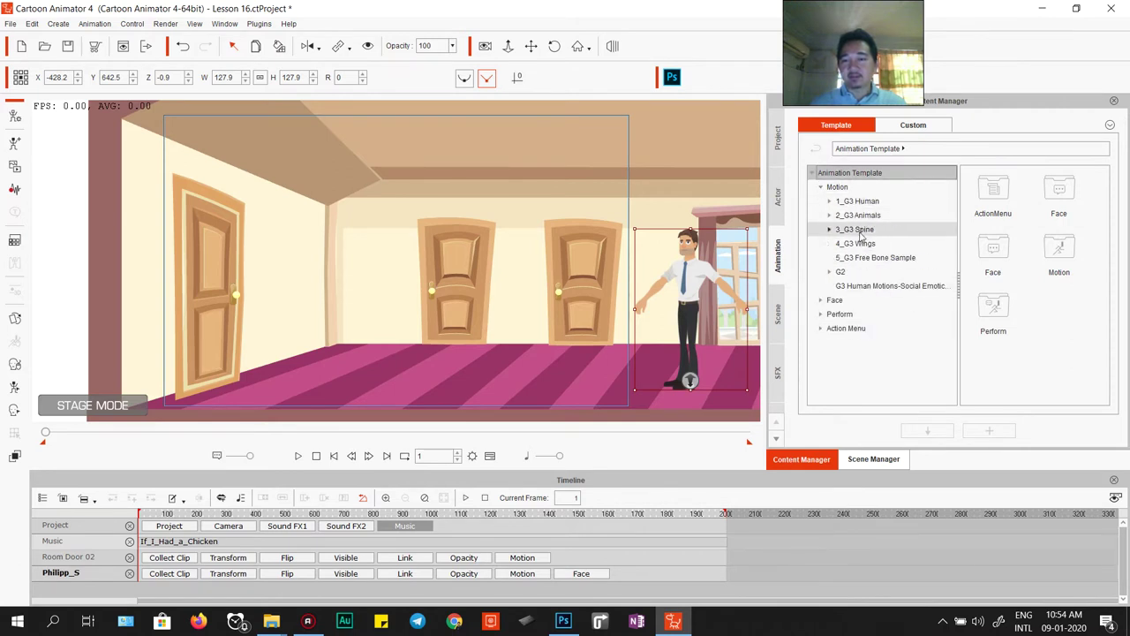
# Step: Apply the Walk(2L) action to Philipp_S from frame 1 and stop playback at frame 65
pyautogui.rightClick(689, 267)
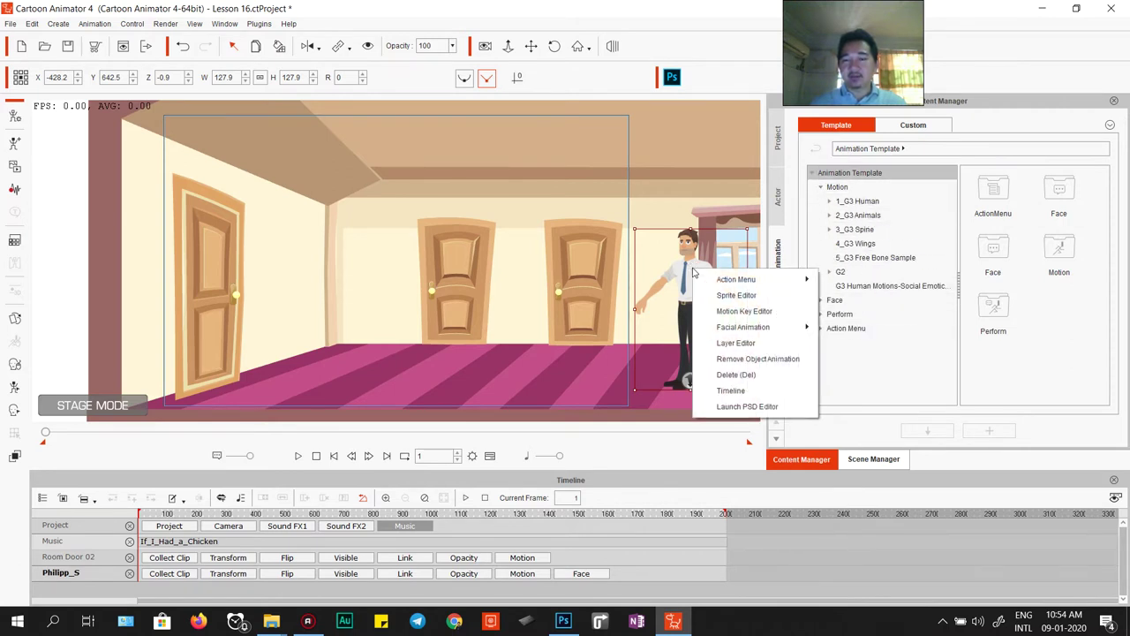
pyautogui.moveTo(747, 287)
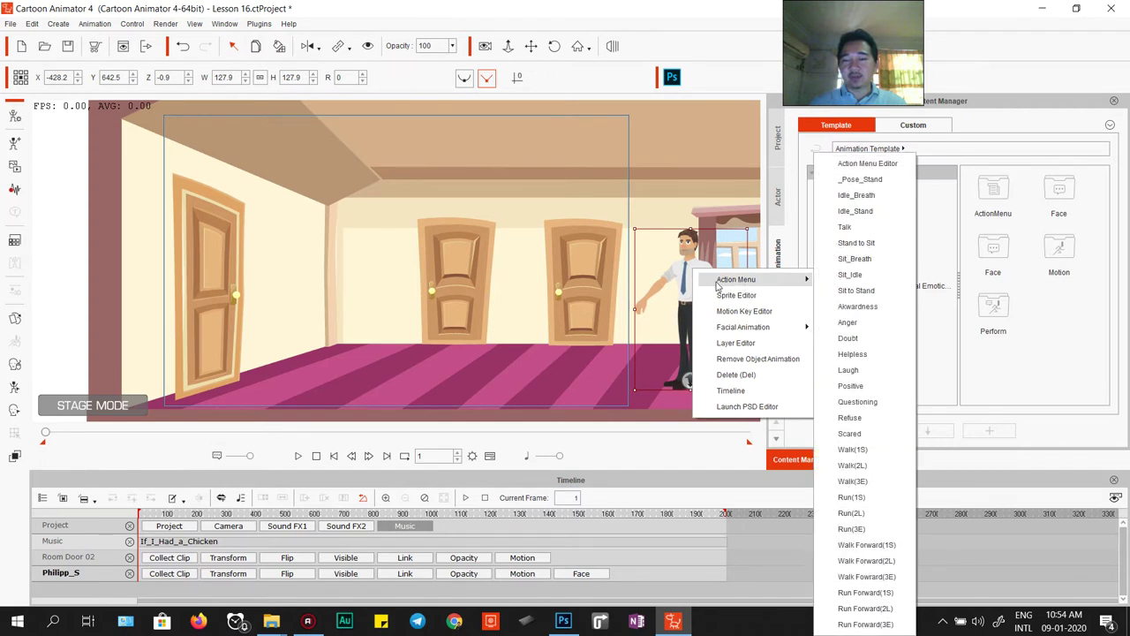
pyautogui.click(867, 466)
pyautogui.press('space')
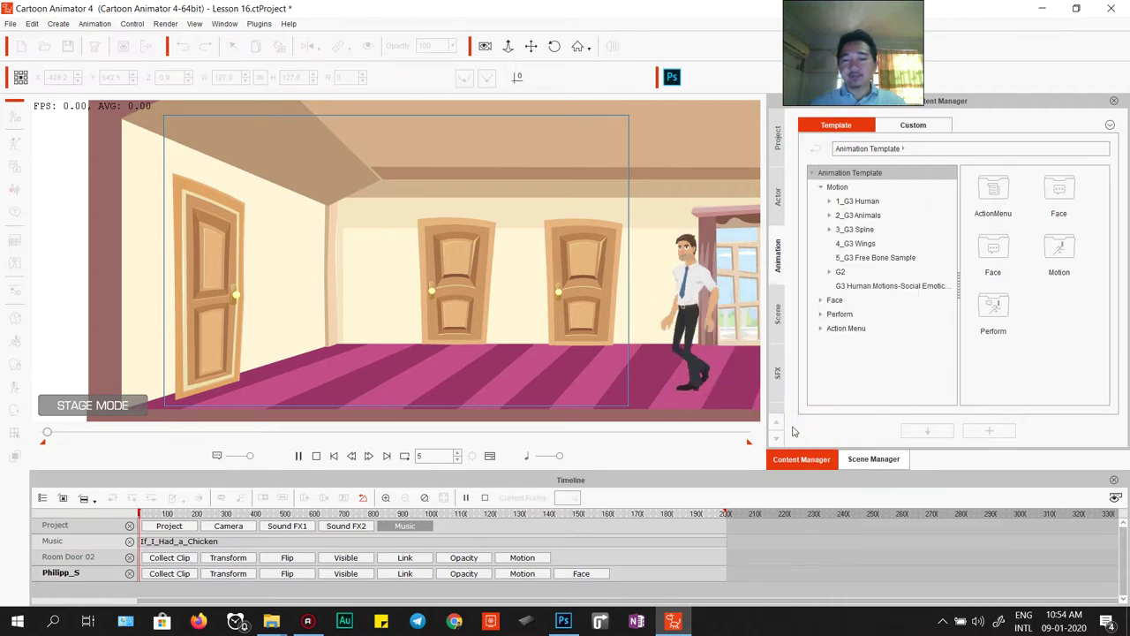
pyautogui.press('space')
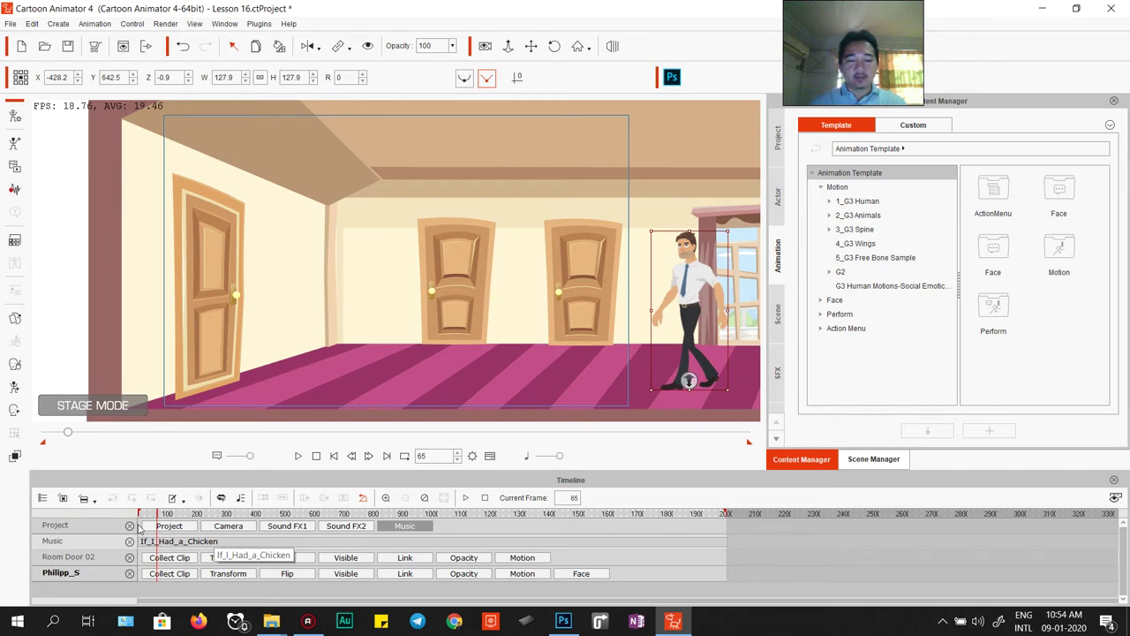
# Step: Limit the timeline to Philipp_S, show his Motion track, and select the Walk(2L) clip
pyautogui.click(63, 498)
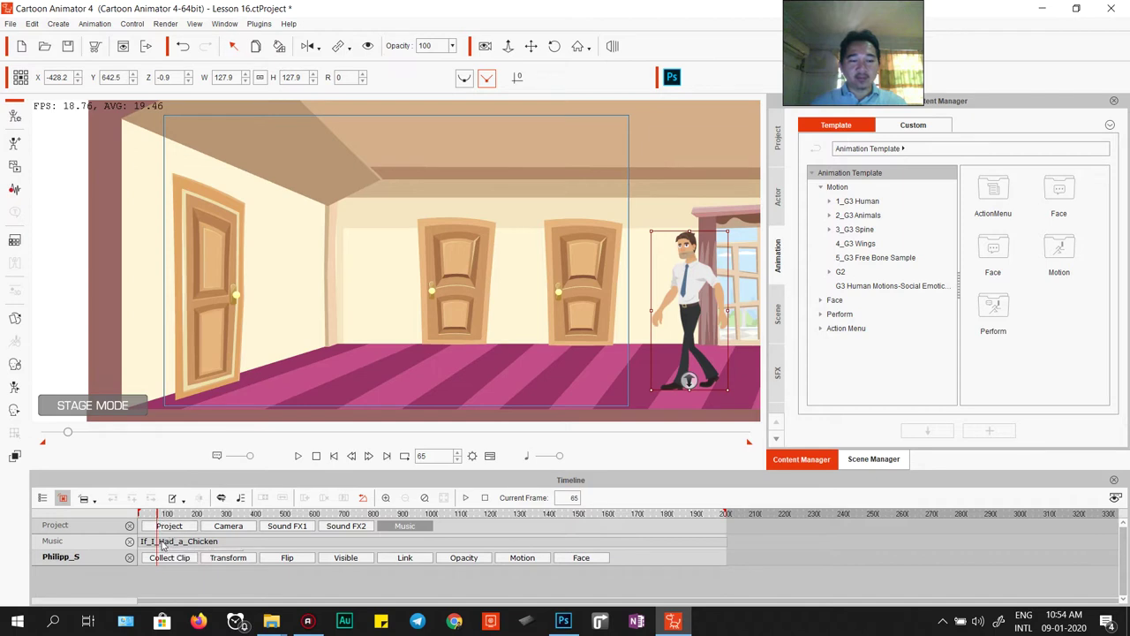
pyautogui.scroll(5, 172, 552)
pyautogui.scroll(3, 173, 552)
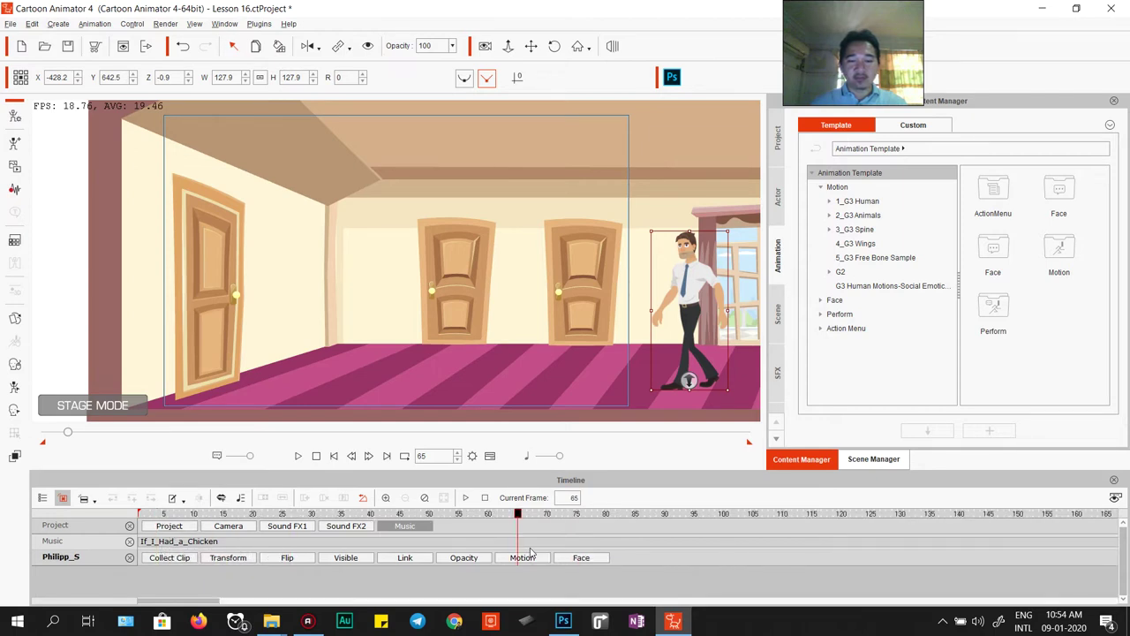
pyautogui.click(524, 558)
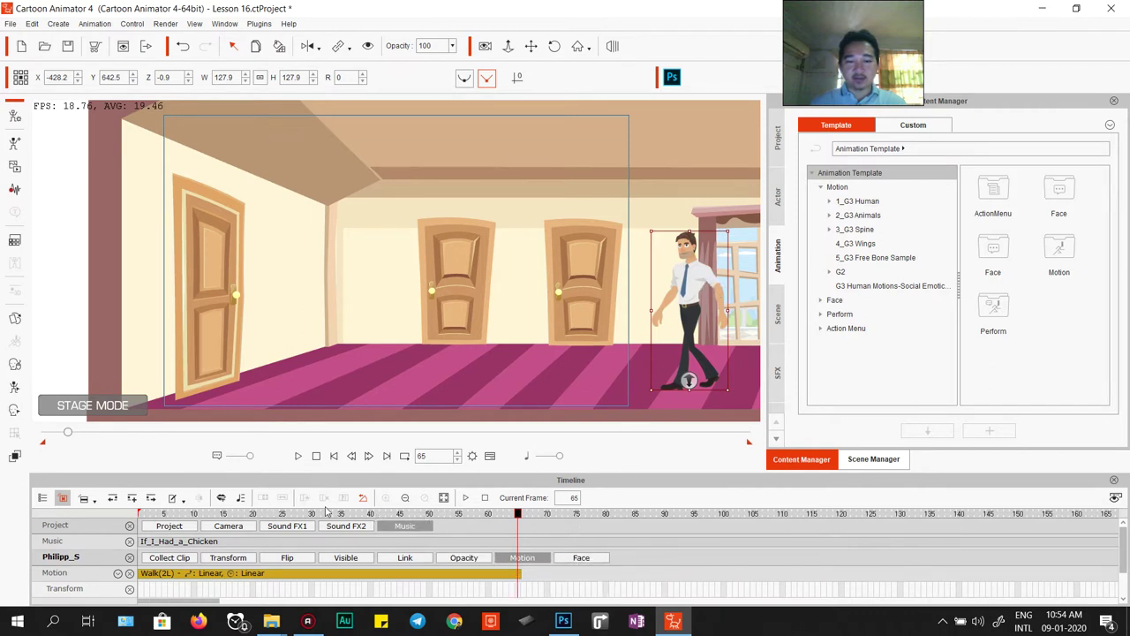
pyautogui.click(518, 575)
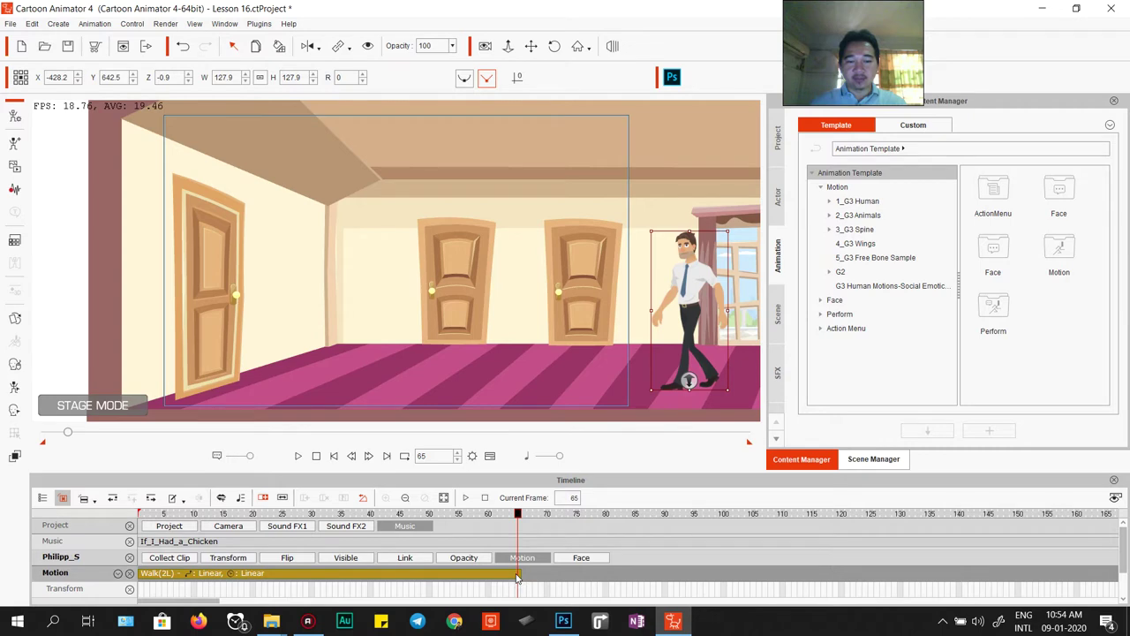
# Step: Extend the Walk(2L) clip so the walk repeats until about frame 191, and set the playhead to frame 191
pyautogui.click(262, 500)
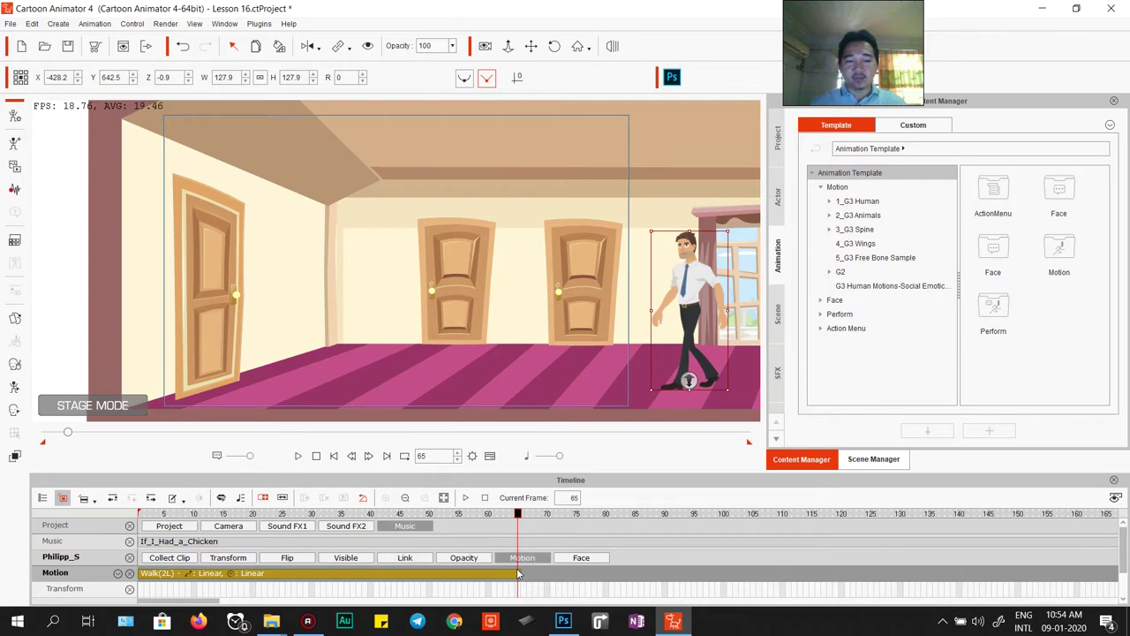
pyautogui.moveTo(521, 574); pyautogui.dragTo(632, 575)
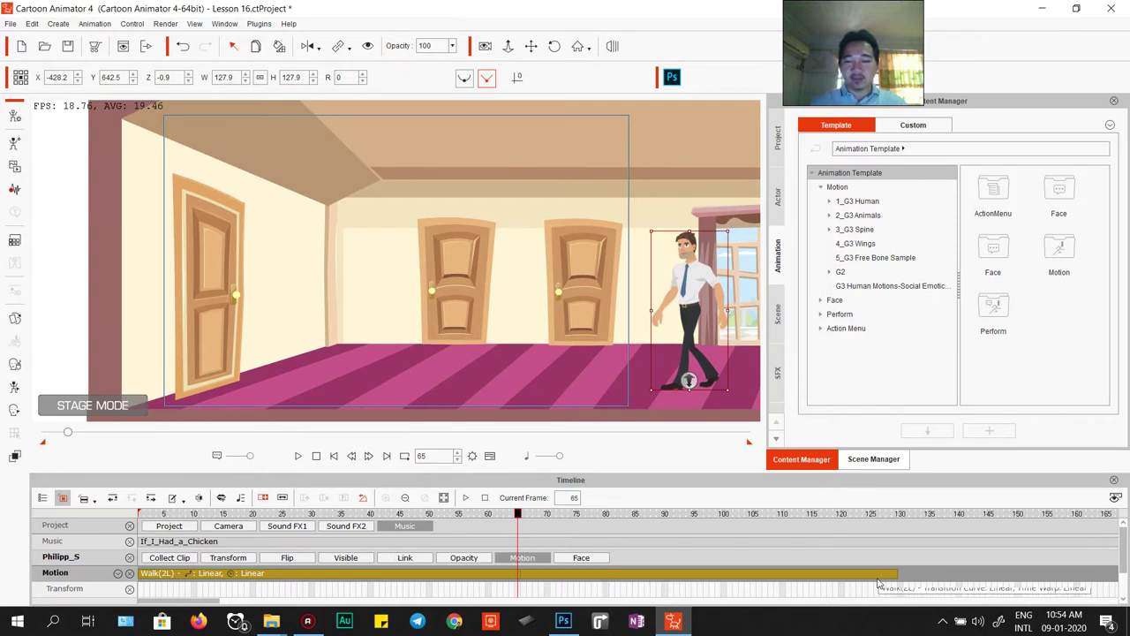
pyautogui.moveTo(895, 574); pyautogui.dragTo(951, 577)
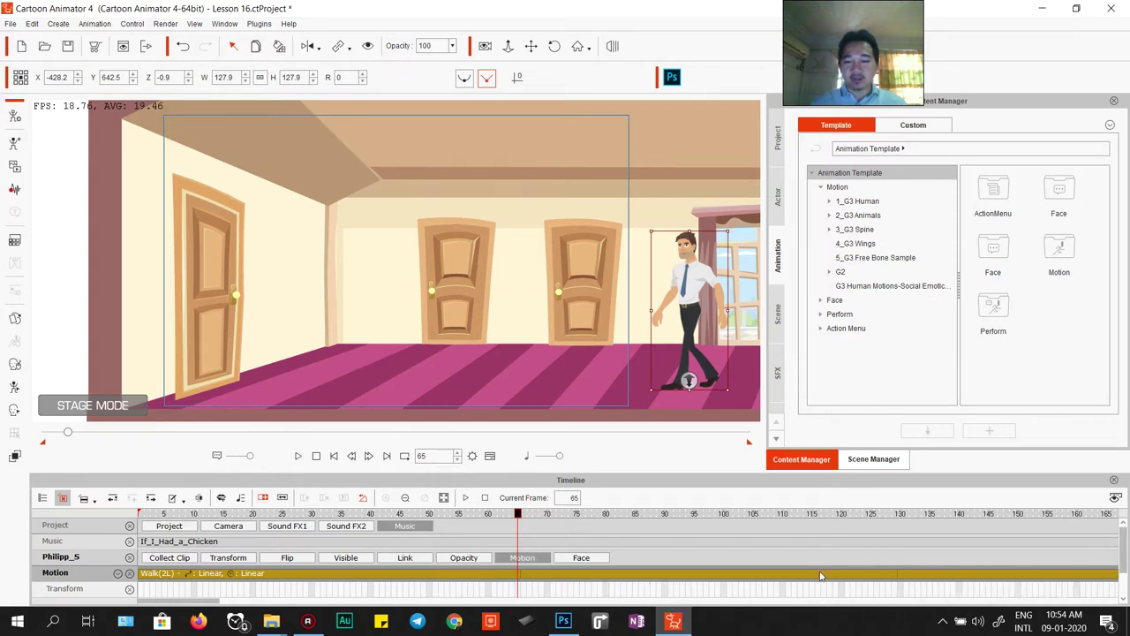
pyautogui.scroll(-3, 820, 576)
pyautogui.moveTo(334, 574); pyautogui.dragTo(362, 578)
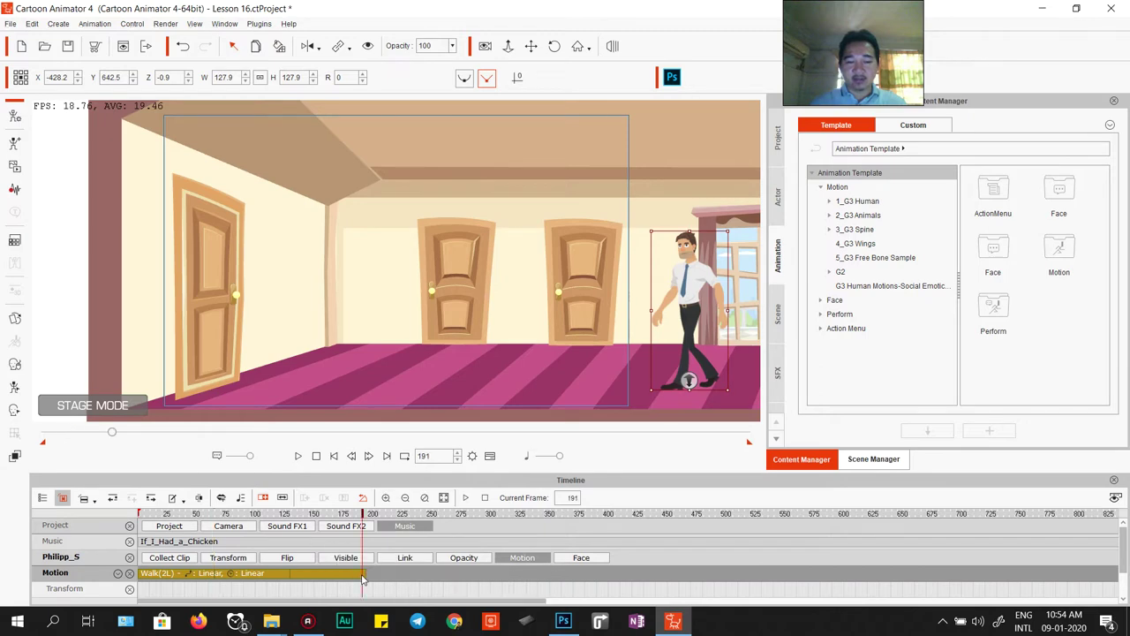
# Step: At frame 191, move Philipp_S to the side-wall door at about X -1073.2, Y 643.4, and end his walk with Walk(3E)
pyautogui.moveTo(688, 303); pyautogui.dragTo(282, 302)
pyautogui.rightClick(283, 302)
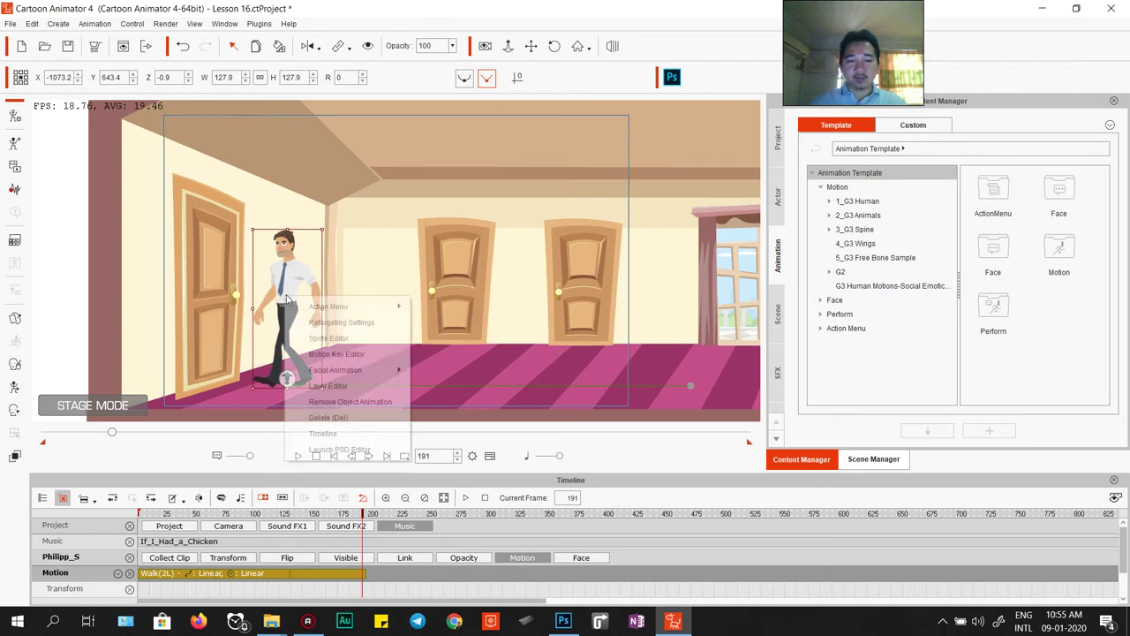
pyautogui.moveTo(353, 306)
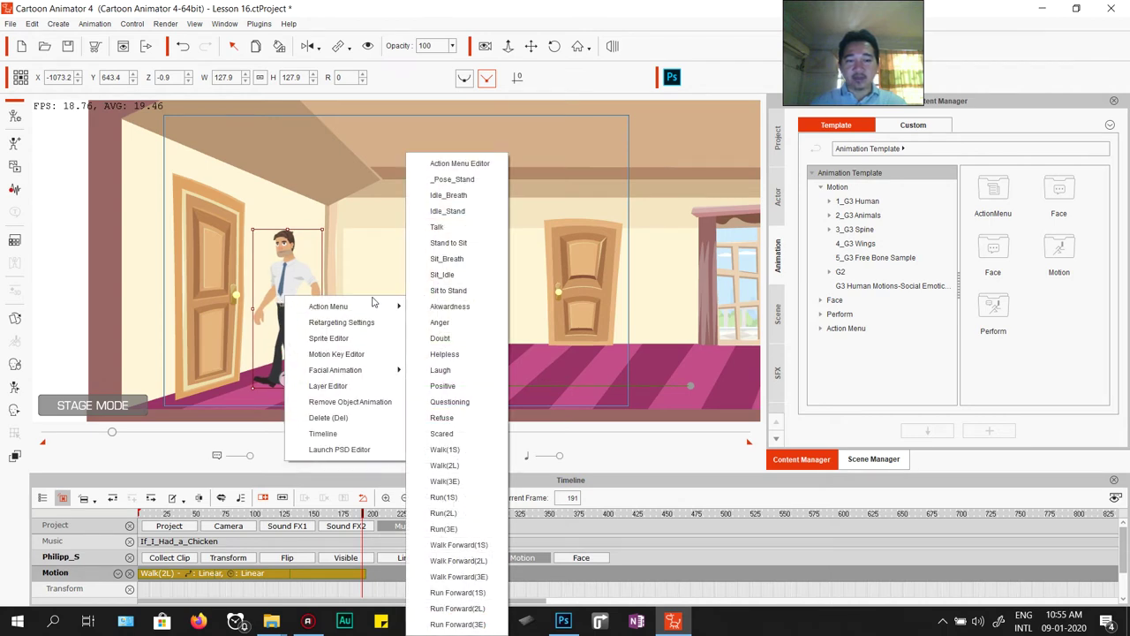
pyautogui.click(445, 482)
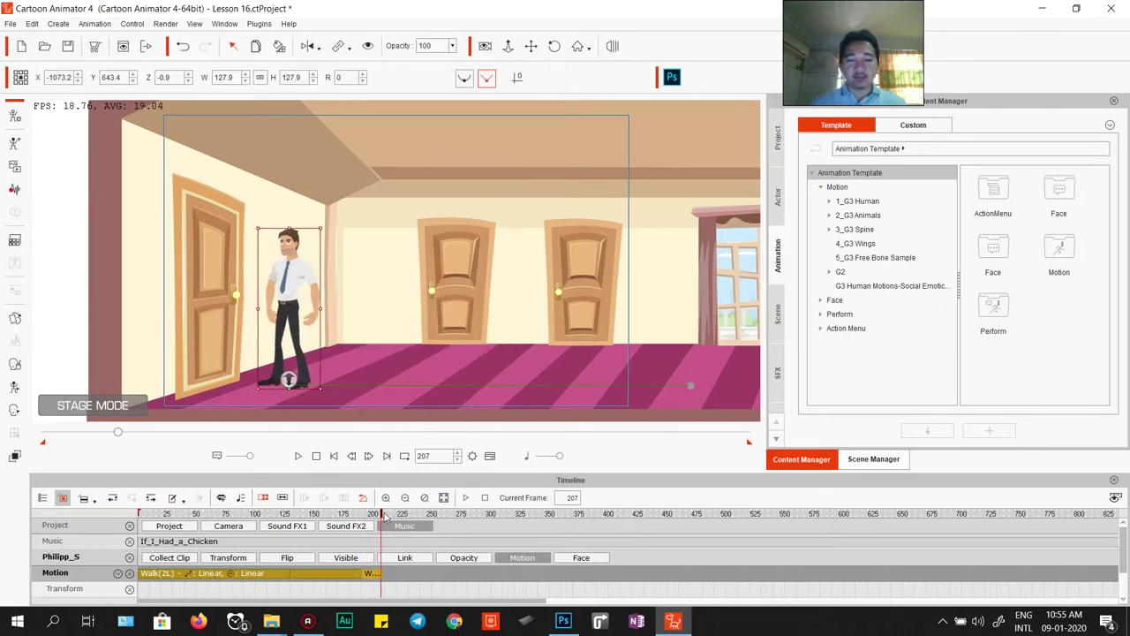
pyautogui.click(277, 373)
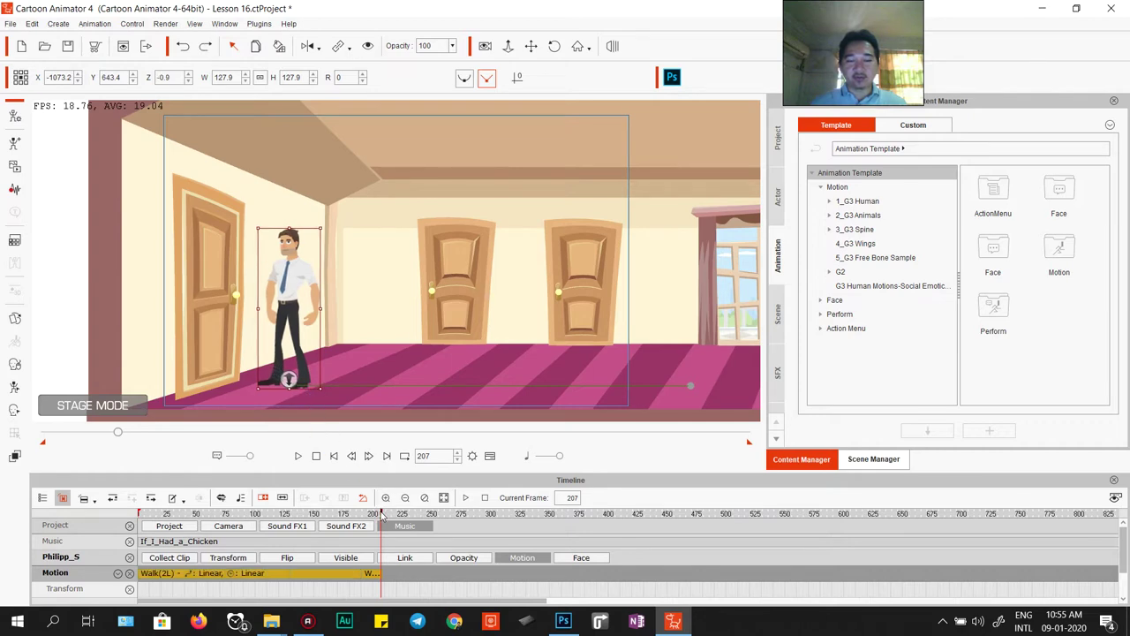
# Step: Review the end of the walk up to frame 207 and show Philipp_S's Transform track above his Motion track
pyautogui.scroll(3, 381, 518)
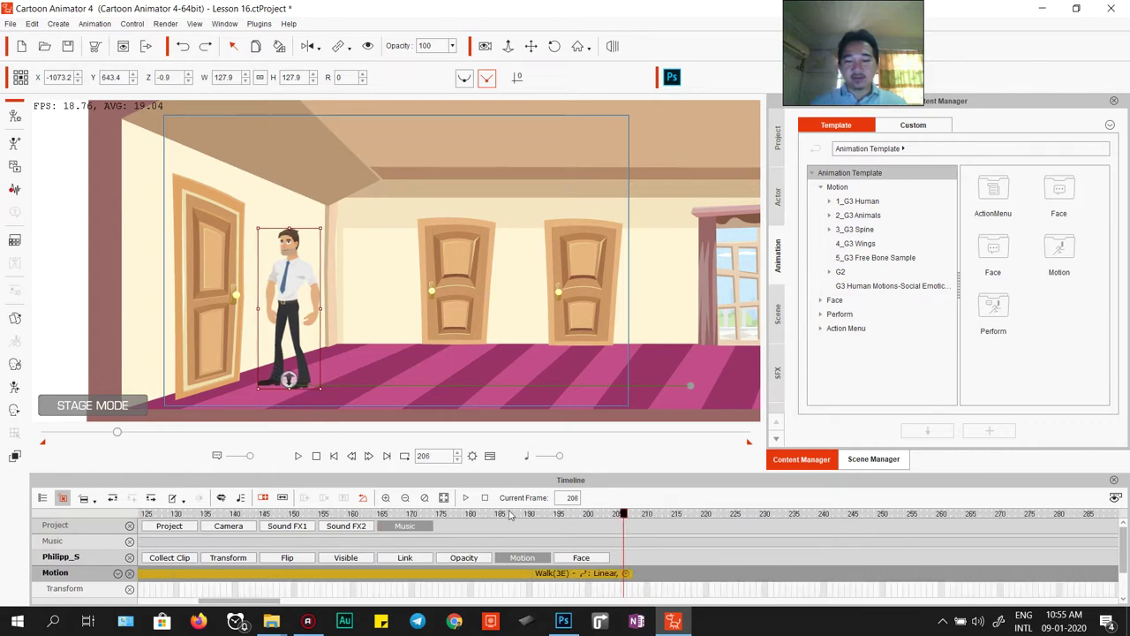
pyautogui.press('space')
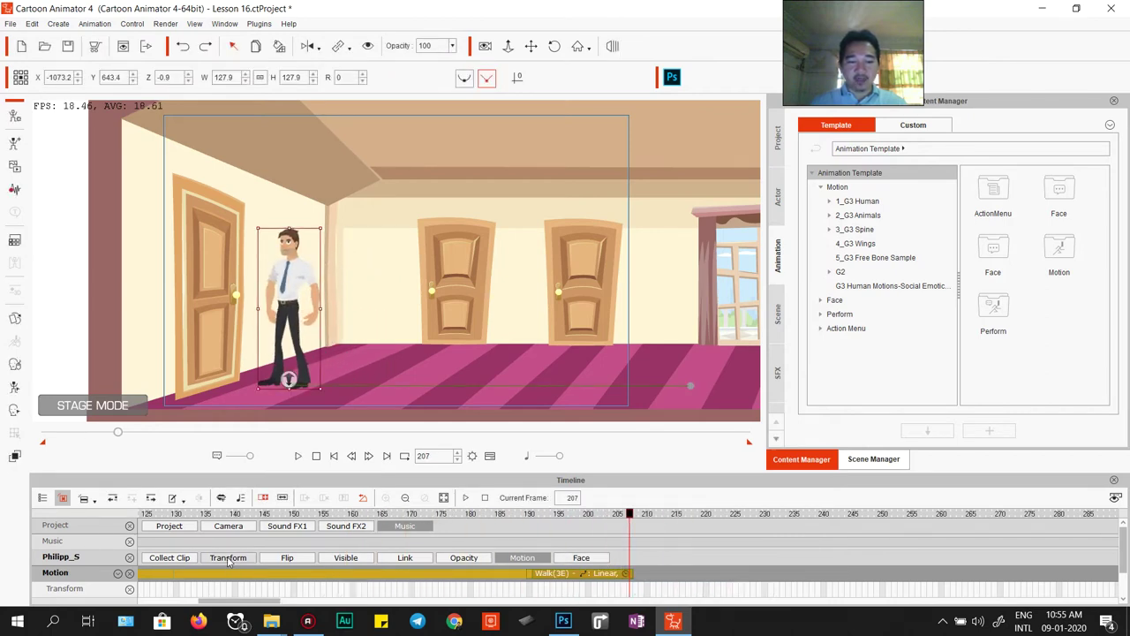
pyautogui.click(228, 558)
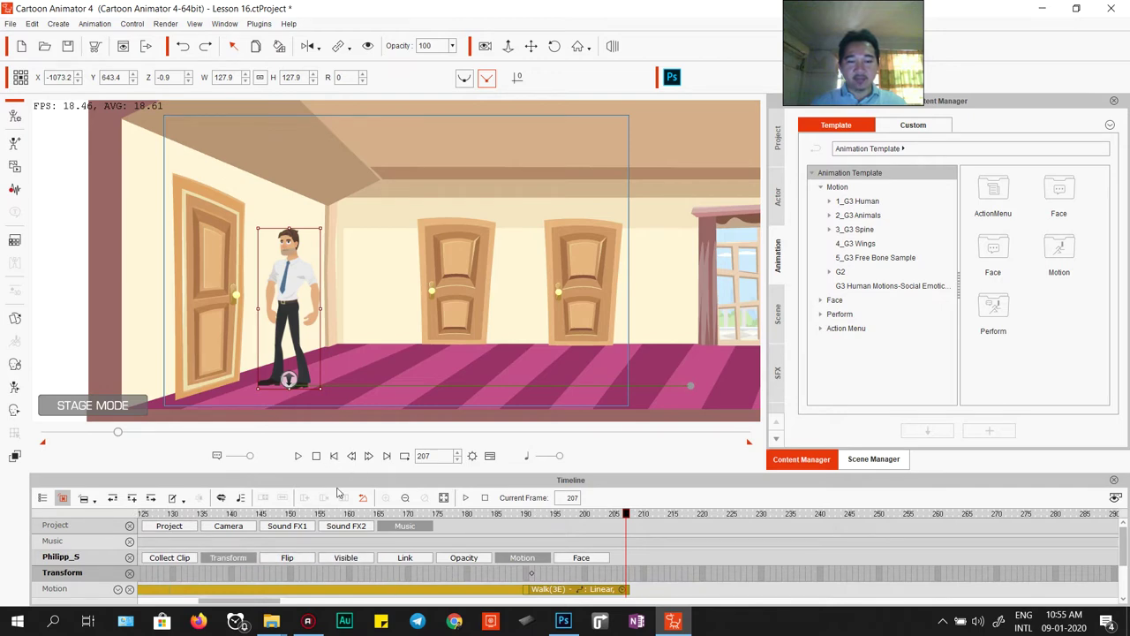
pyautogui.moveTo(338, 472); pyautogui.dragTo(344, 361)
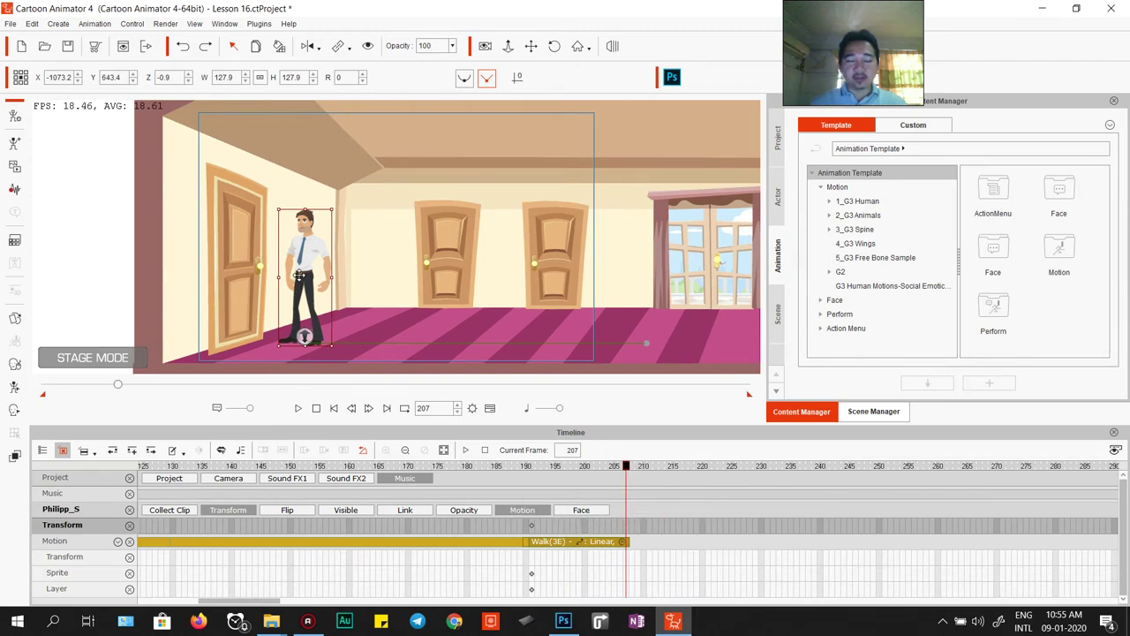
# Step: Run the side-wall door's Open action from frame 207, and set the playhead to frame 228 during the door's swing
pyautogui.click(245, 263)
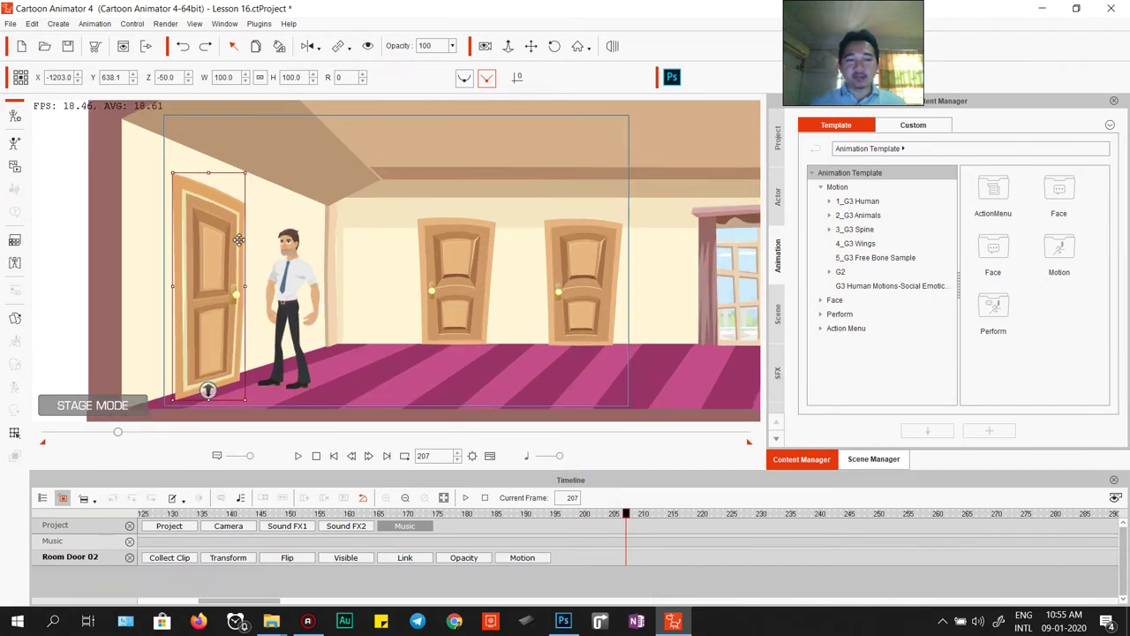
pyautogui.rightClick(223, 247)
pyautogui.click(206, 237)
pyautogui.rightClick(205, 237)
pyautogui.moveTo(316, 248)
pyautogui.click(345, 274)
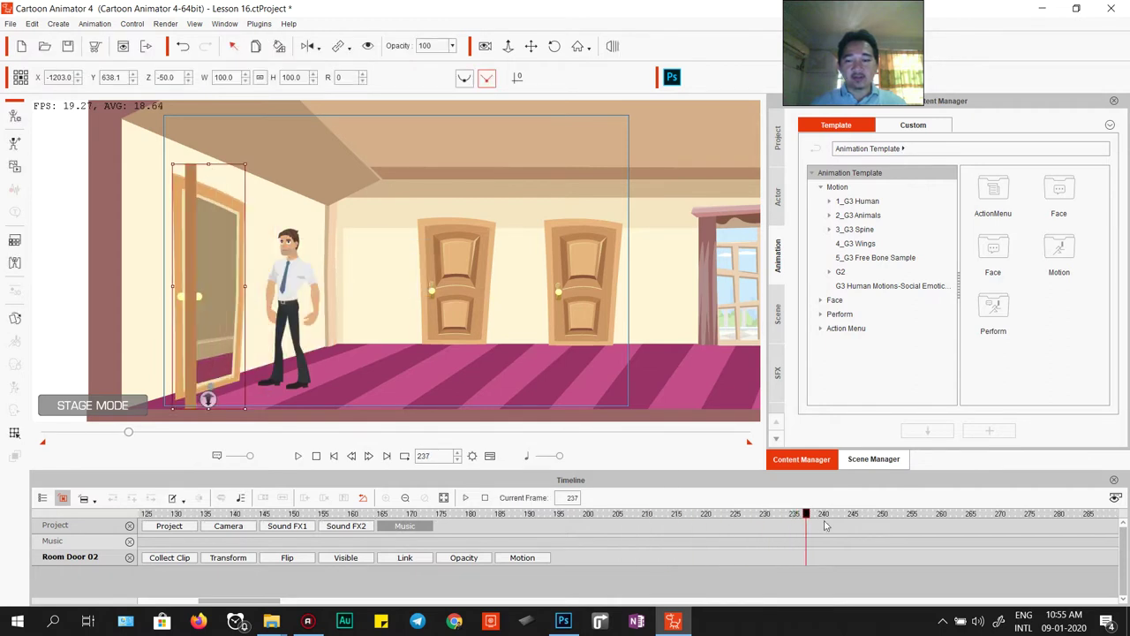
pyautogui.moveTo(805, 515); pyautogui.dragTo(753, 519)
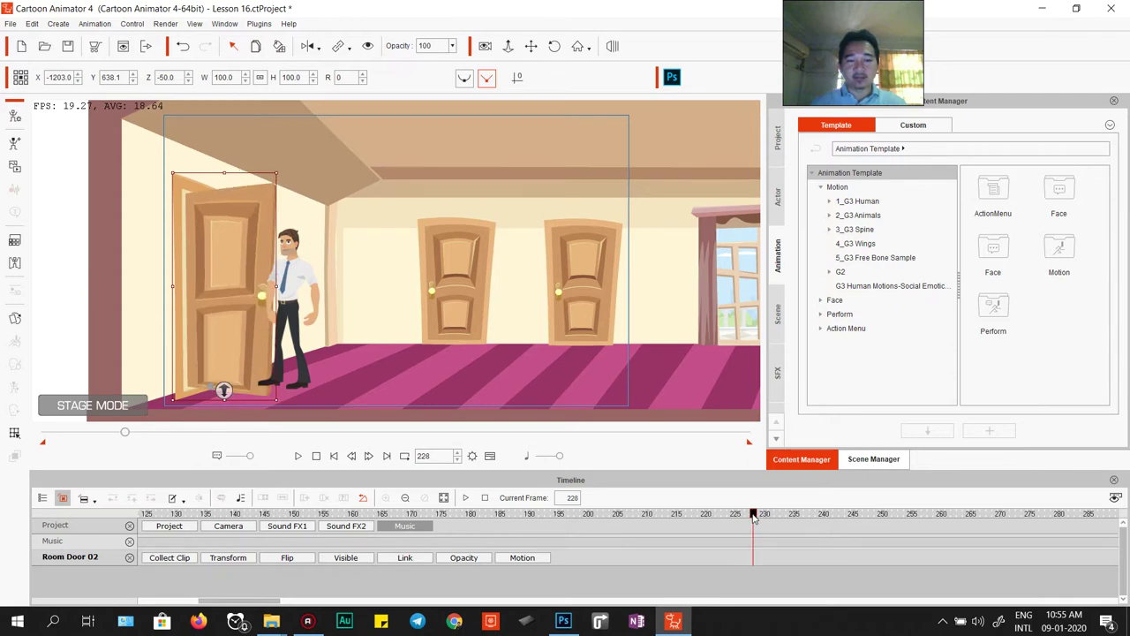
# Step: Move Philipp_S away from the side-wall door to about X -1046.8, Y 641.5, and shift that Transform key from frame 228 to frame 191
pyautogui.click(301, 282)
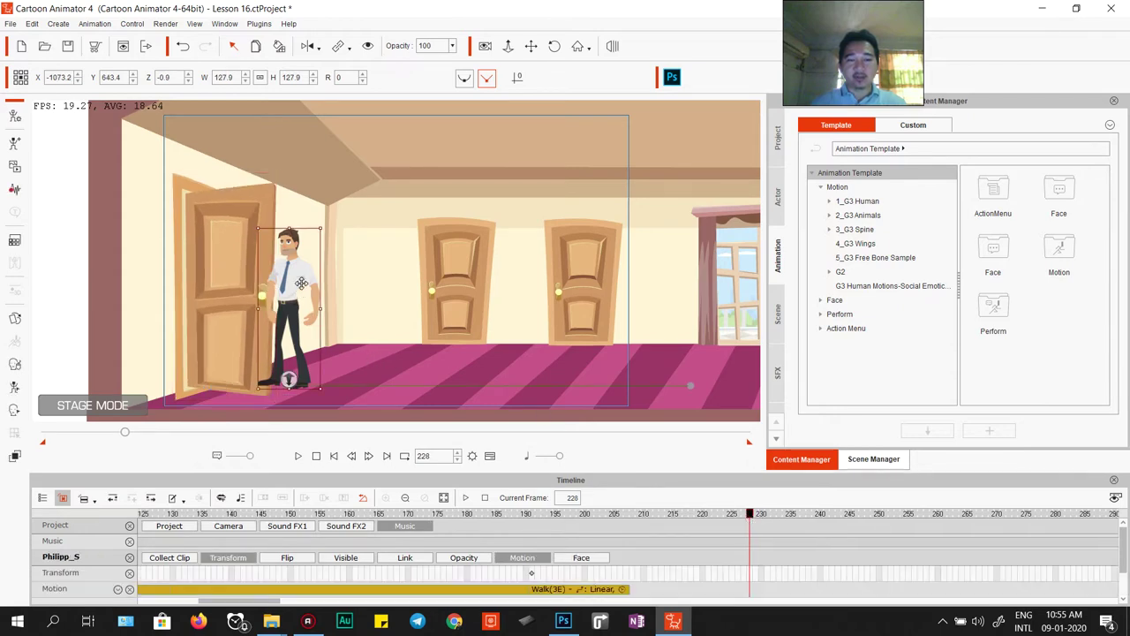
pyautogui.moveTo(287, 278); pyautogui.dragTo(305, 279)
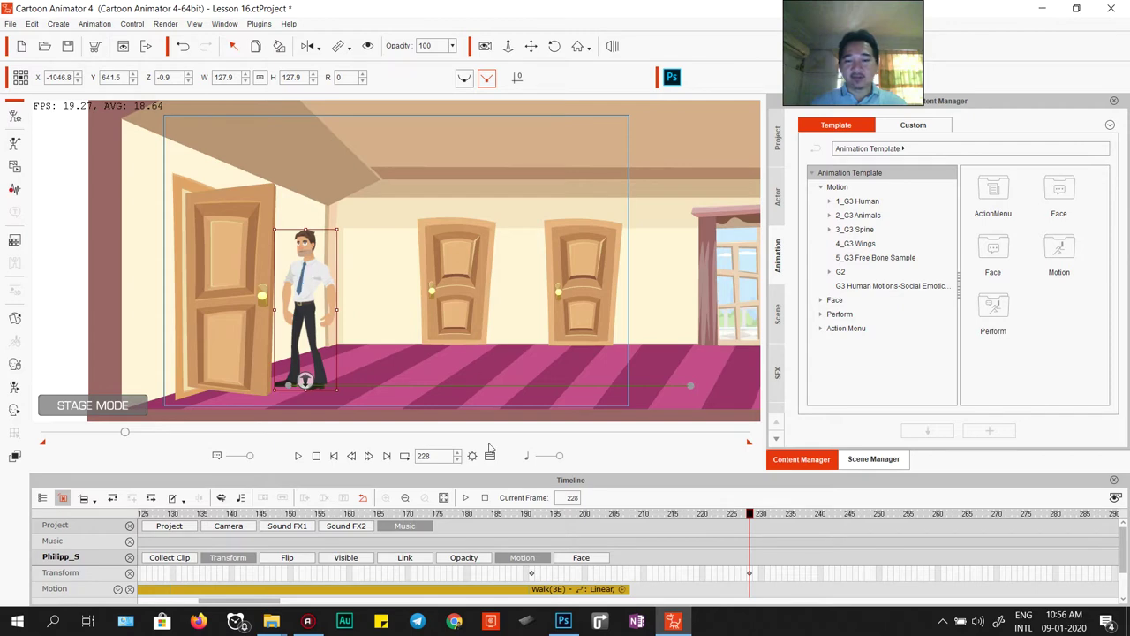
pyautogui.click(740, 576)
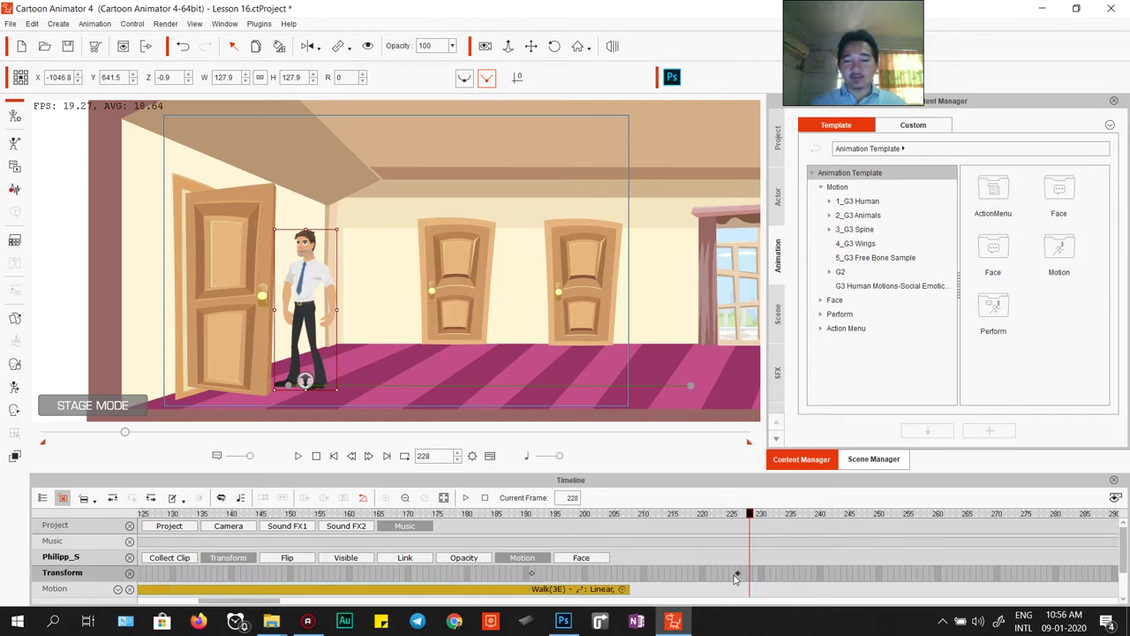
pyautogui.click(531, 574)
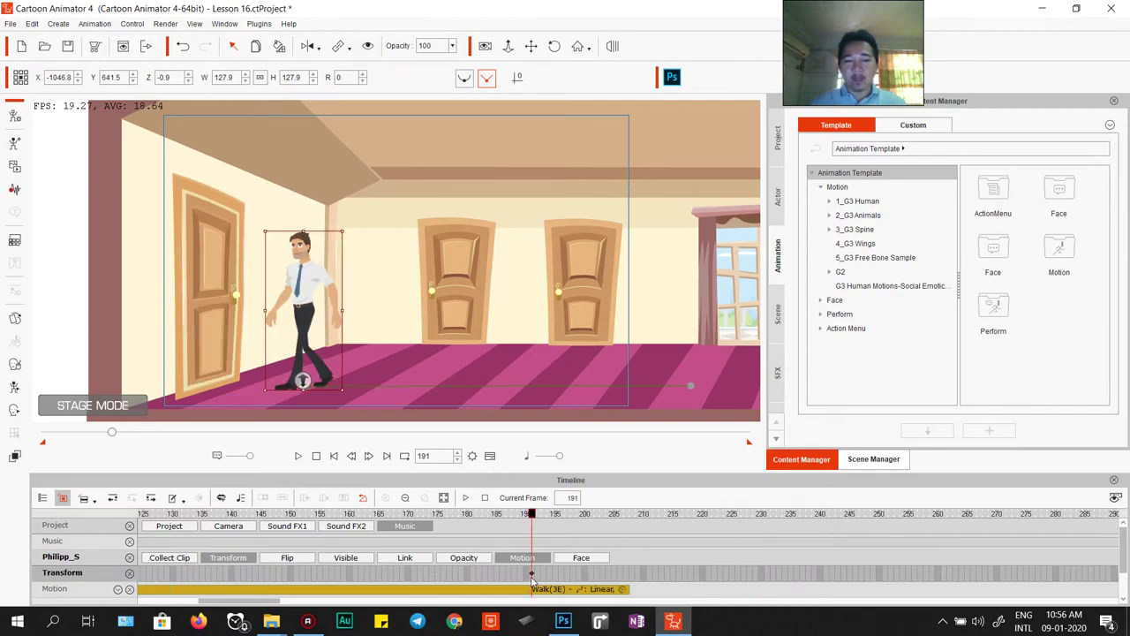
# Step: Play back the end of Philipp_S's walk with the door's swing to review his new stopping position
pyautogui.moveTo(531, 581); pyautogui.dragTo(454, 578)
pyautogui.press('space')
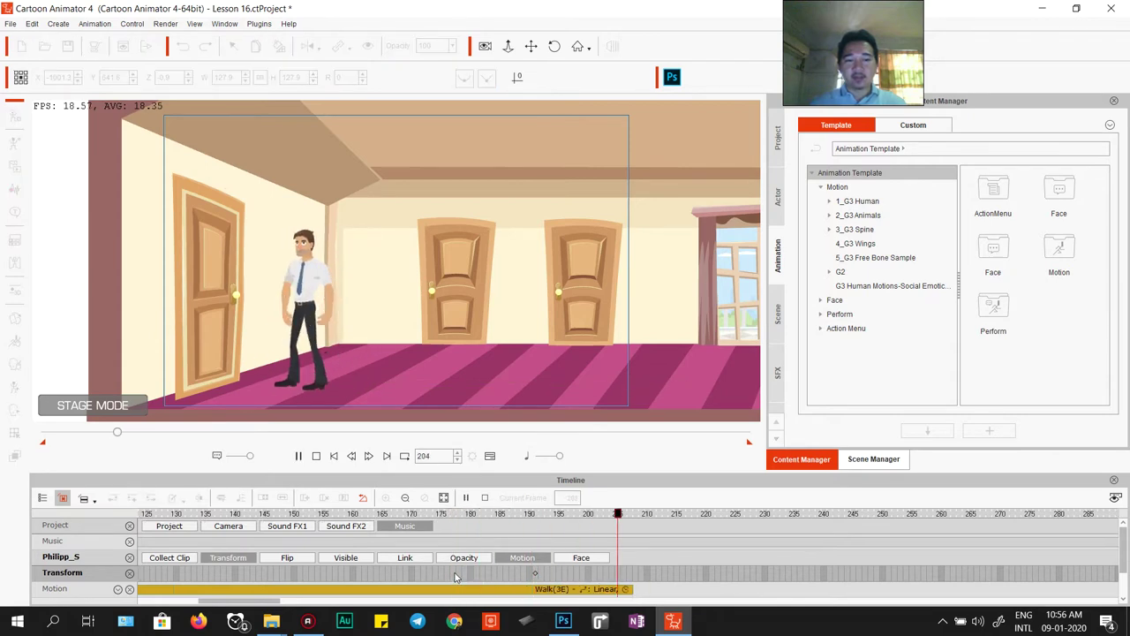
pyautogui.click(284, 308)
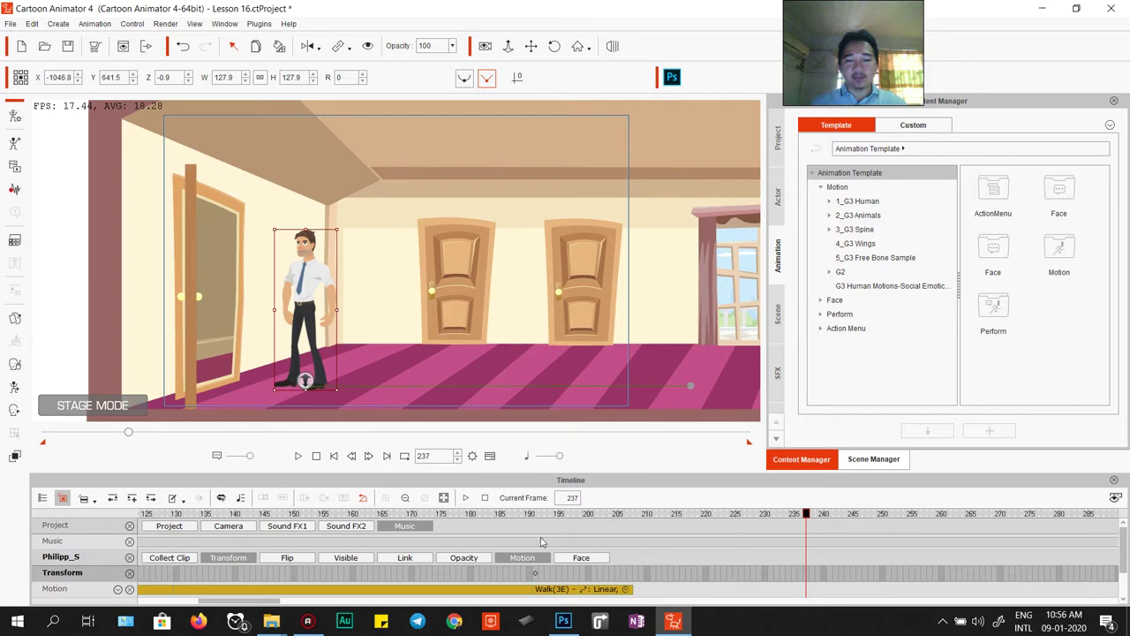
pyautogui.click(499, 574)
pyautogui.press('space')
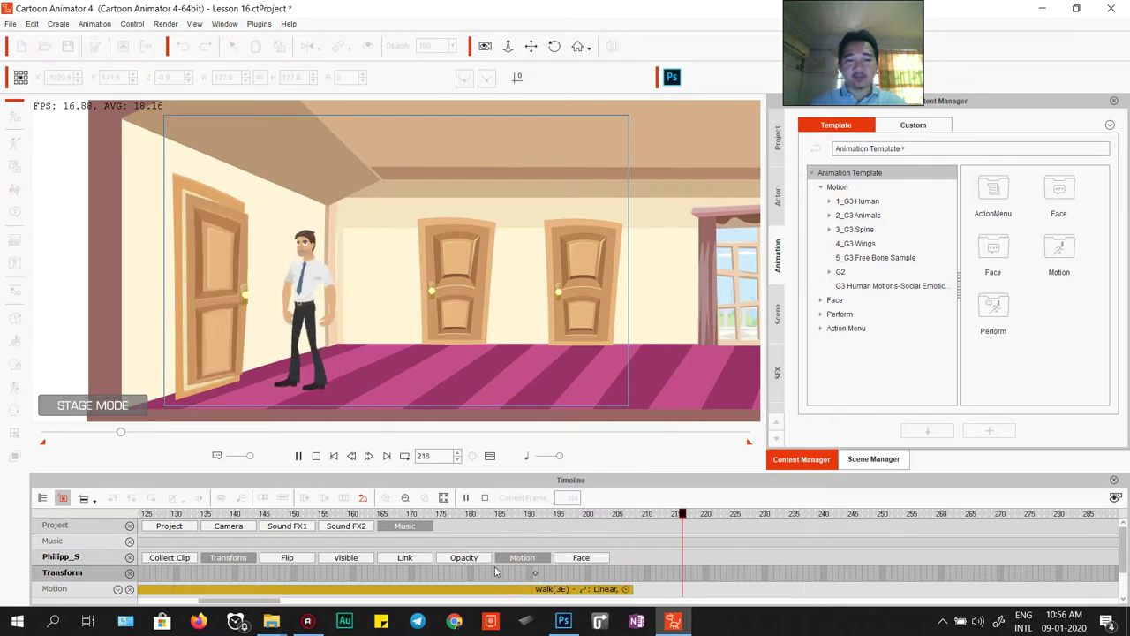
pyautogui.click(496, 572)
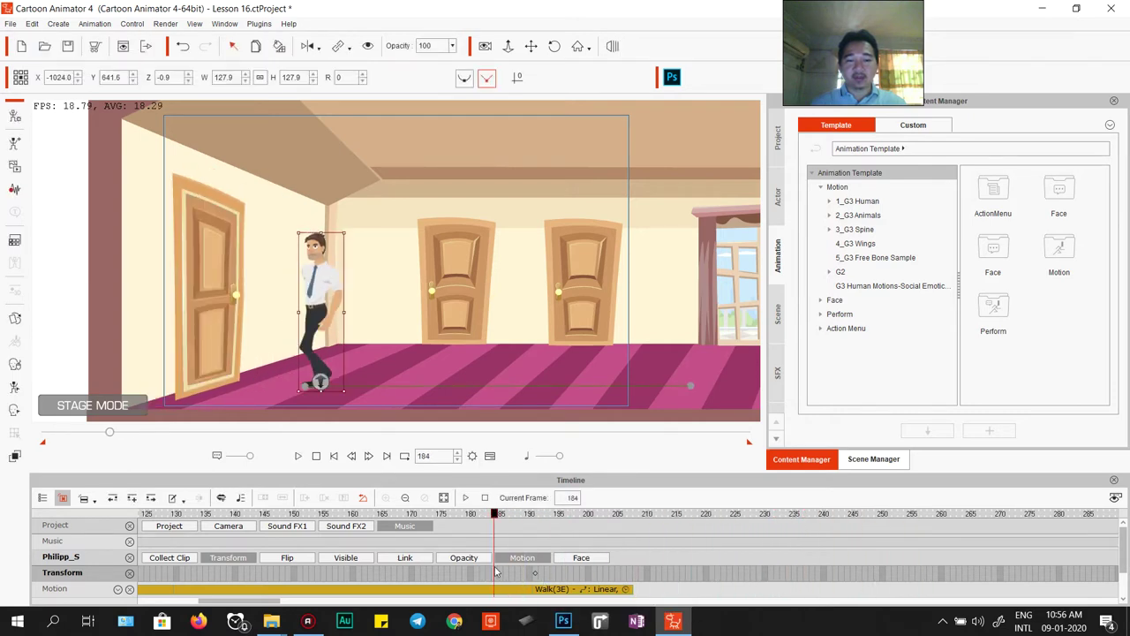
pyautogui.click(404, 572)
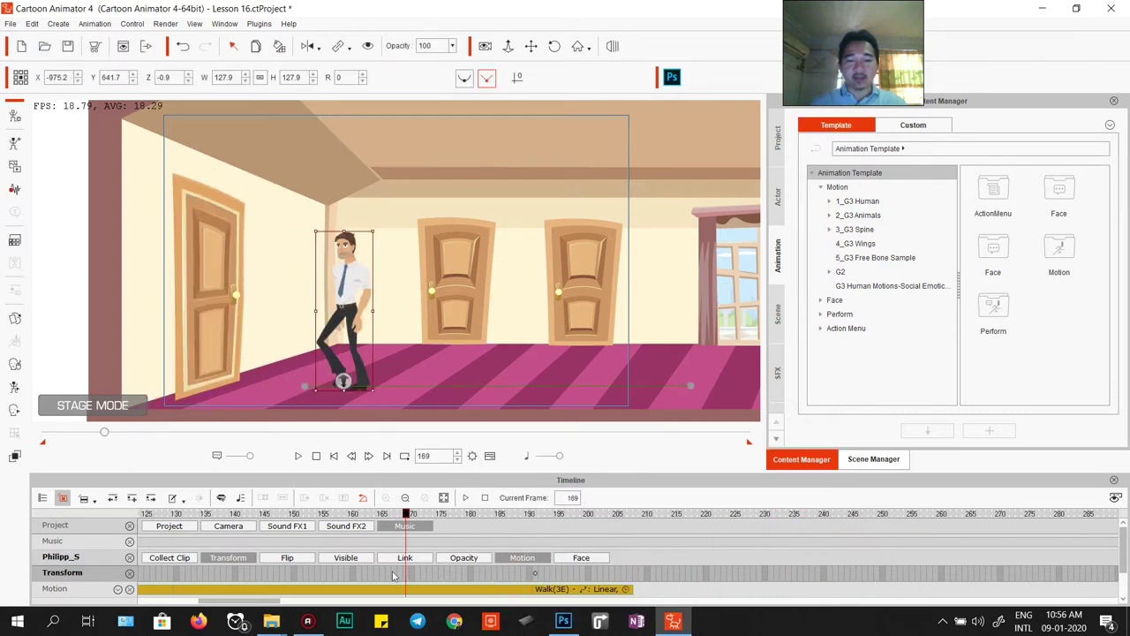
# Step: Remove the Open action from the side-wall door, and check its Motion track with the playhead at frame 193
pyautogui.rightClick(210, 257)
pyautogui.click(279, 333)
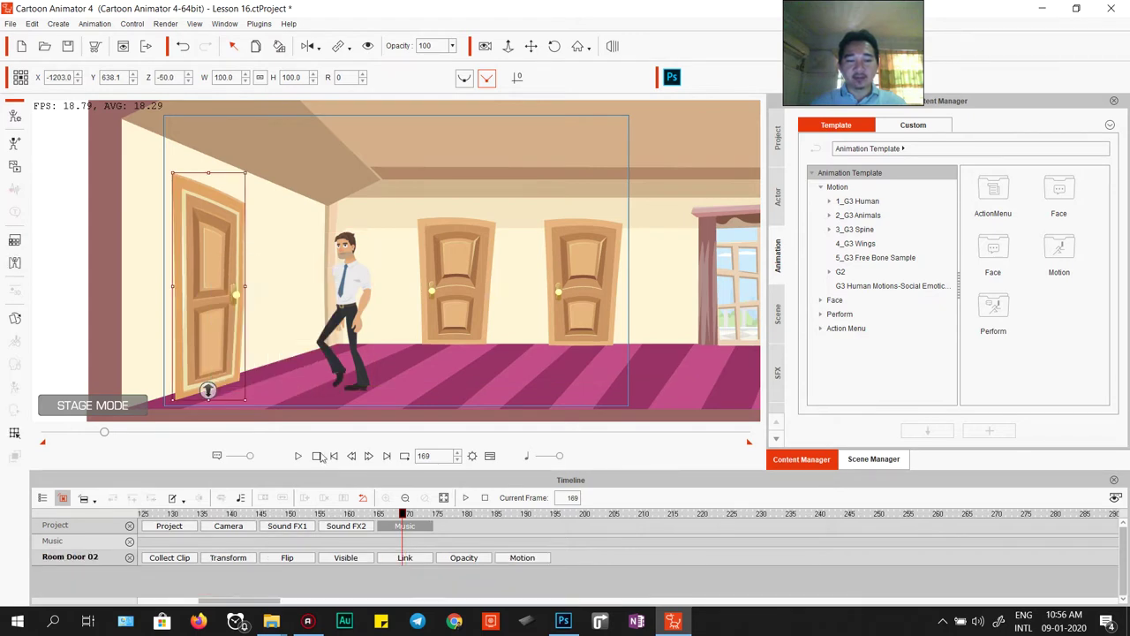
pyautogui.moveTo(408, 521); pyautogui.dragTo(542, 538)
pyautogui.click(530, 560)
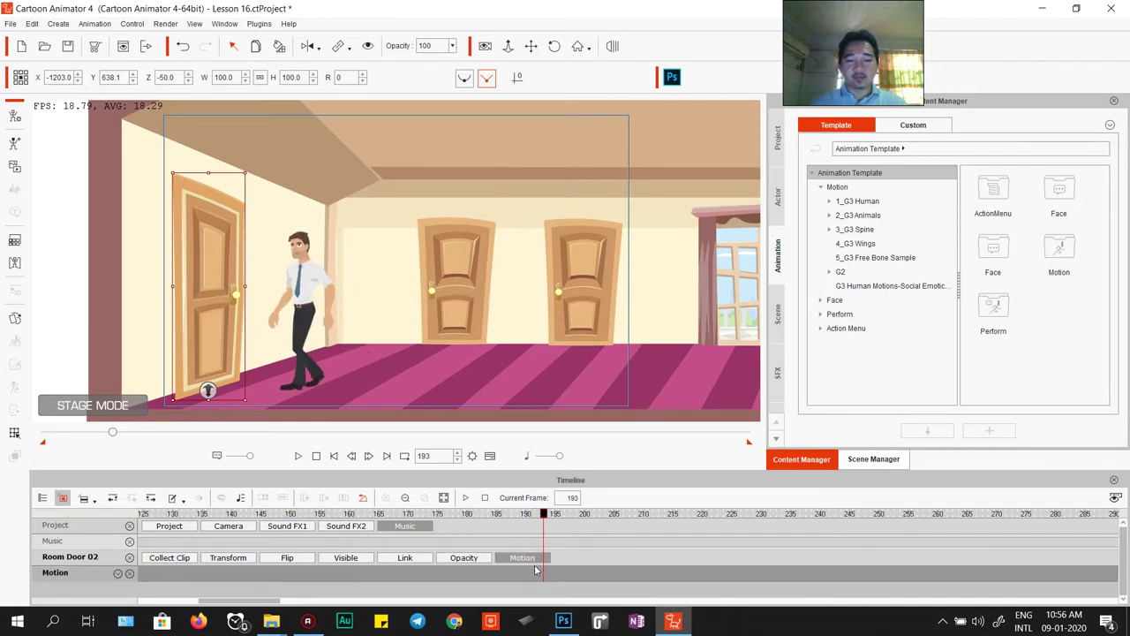
# Step: At frame 207, the end of Philipp_S's Walk(3E) clip, set a full-body pose key in the motion key editor
pyautogui.press('Tab')
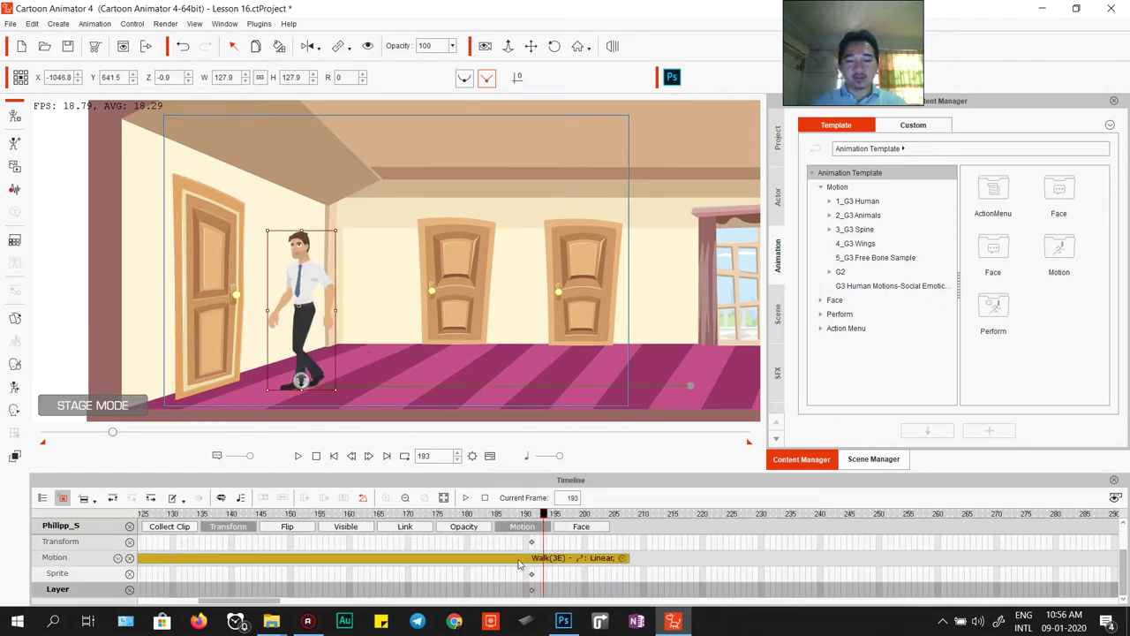
pyautogui.click(625, 559)
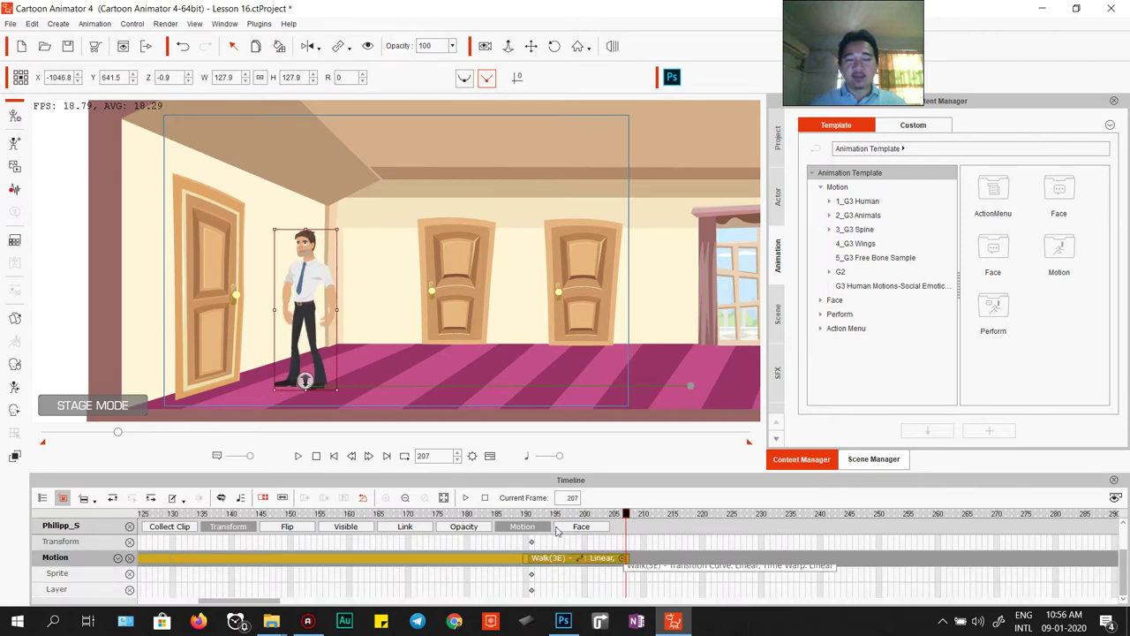
pyautogui.click(16, 386)
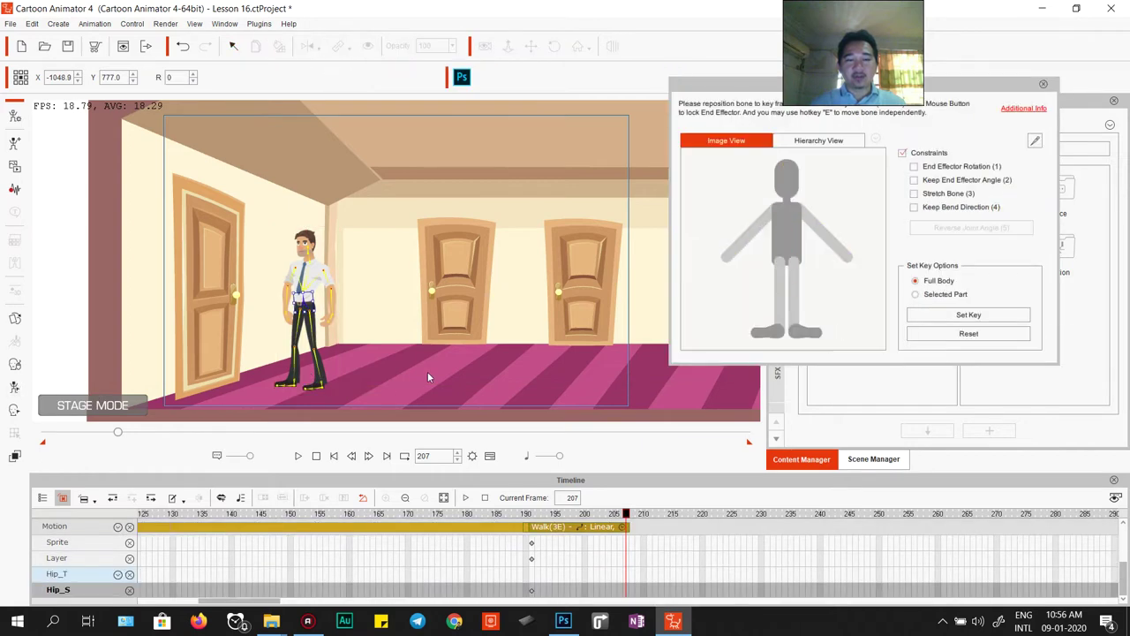
pyautogui.click(1044, 86)
pyautogui.click(303, 362)
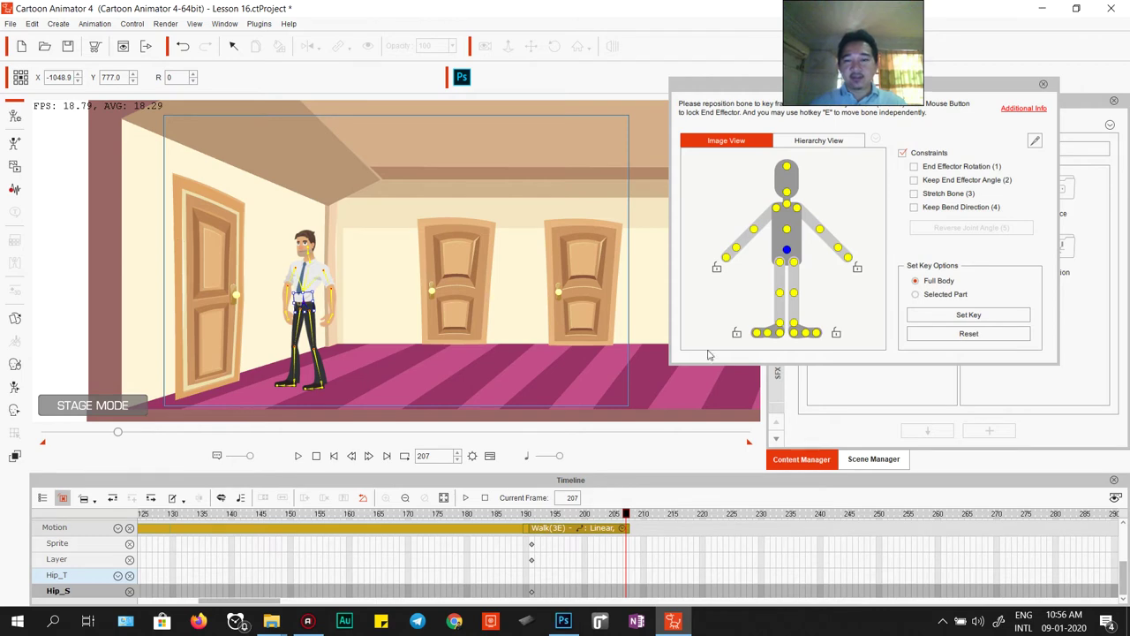
pyautogui.click(969, 314)
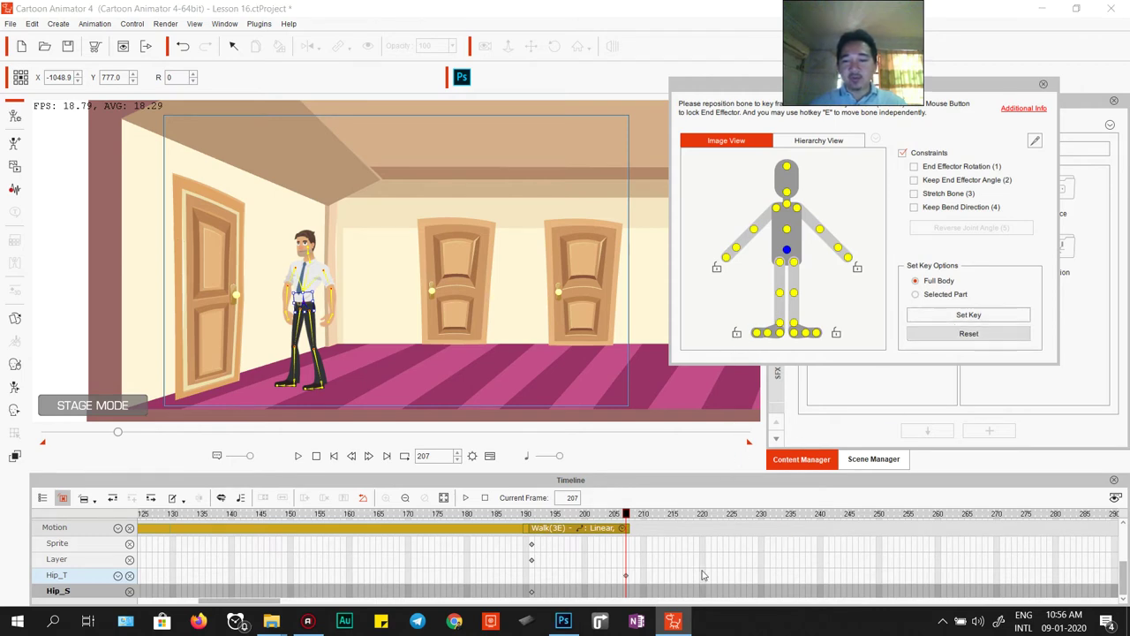
# Step: Set full-body pose keys at frames 240 and 223, shift the last Hip_T key to frame 239, and return to frame 223
pyautogui.moveTo(626, 514); pyautogui.dragTo(820, 526)
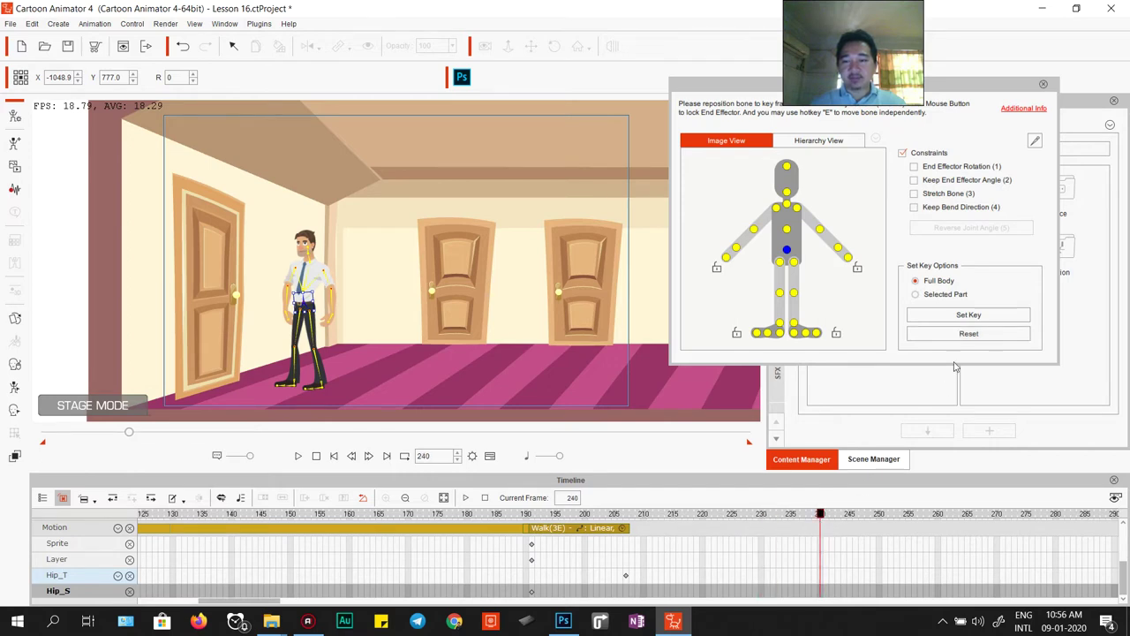
pyautogui.click(717, 569)
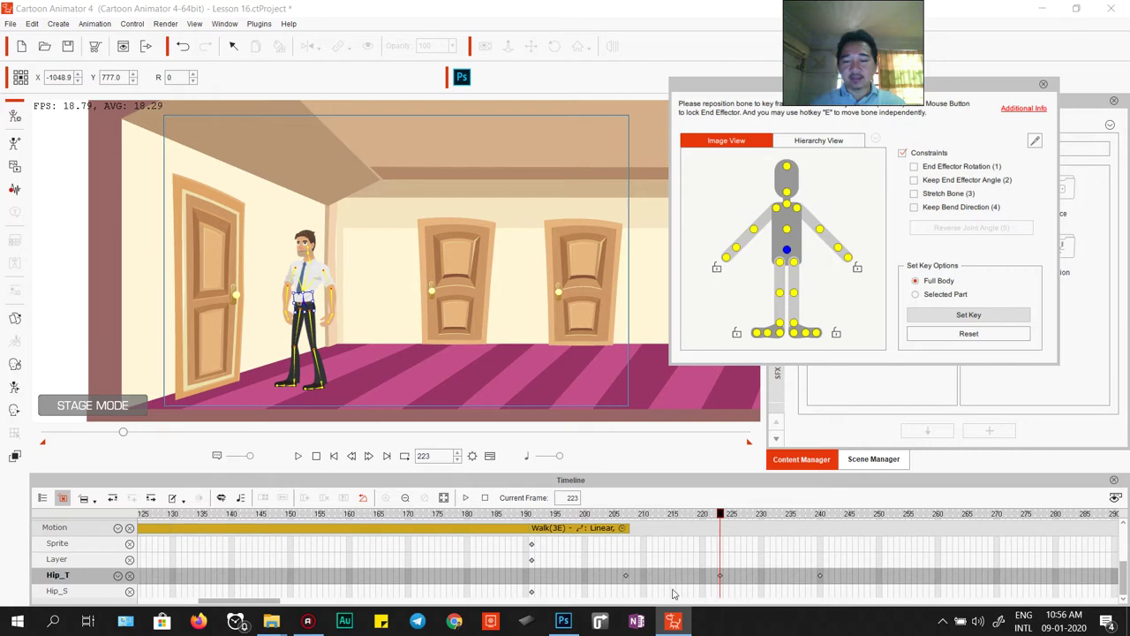
pyautogui.click(625, 575)
pyautogui.moveTo(820, 576); pyautogui.dragTo(815, 576)
pyautogui.click(625, 575)
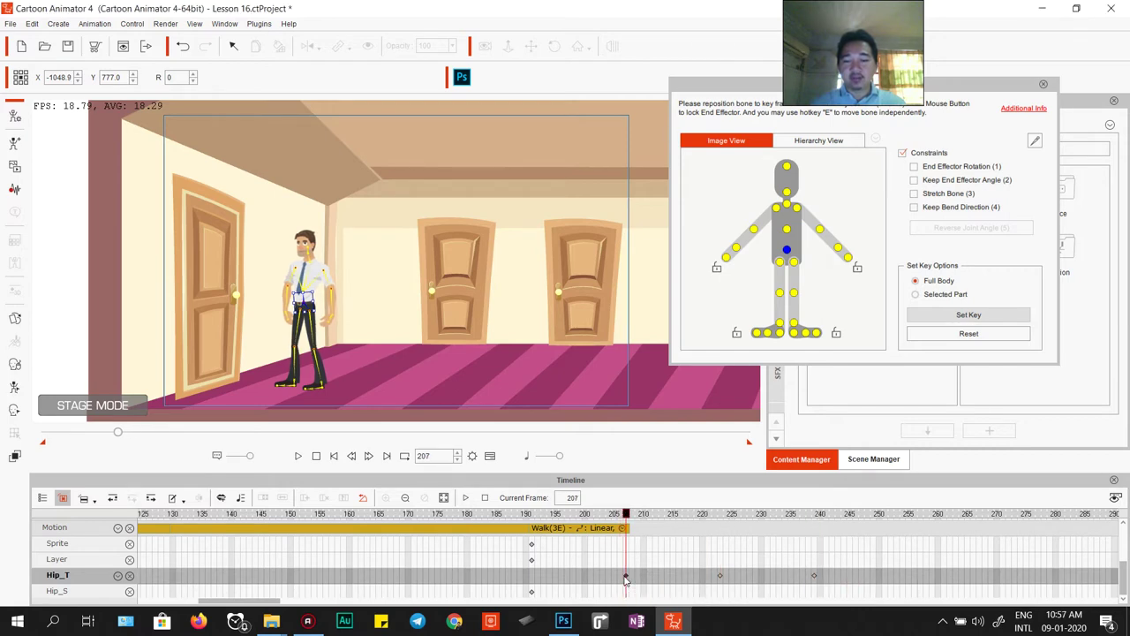
pyautogui.click(815, 578)
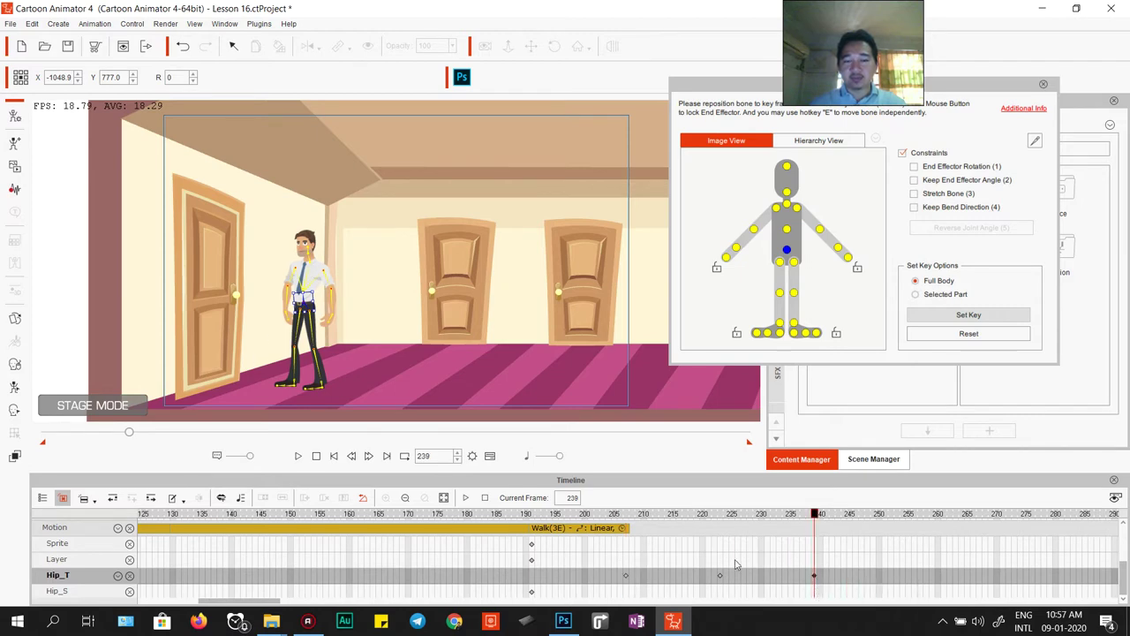
pyautogui.click(719, 576)
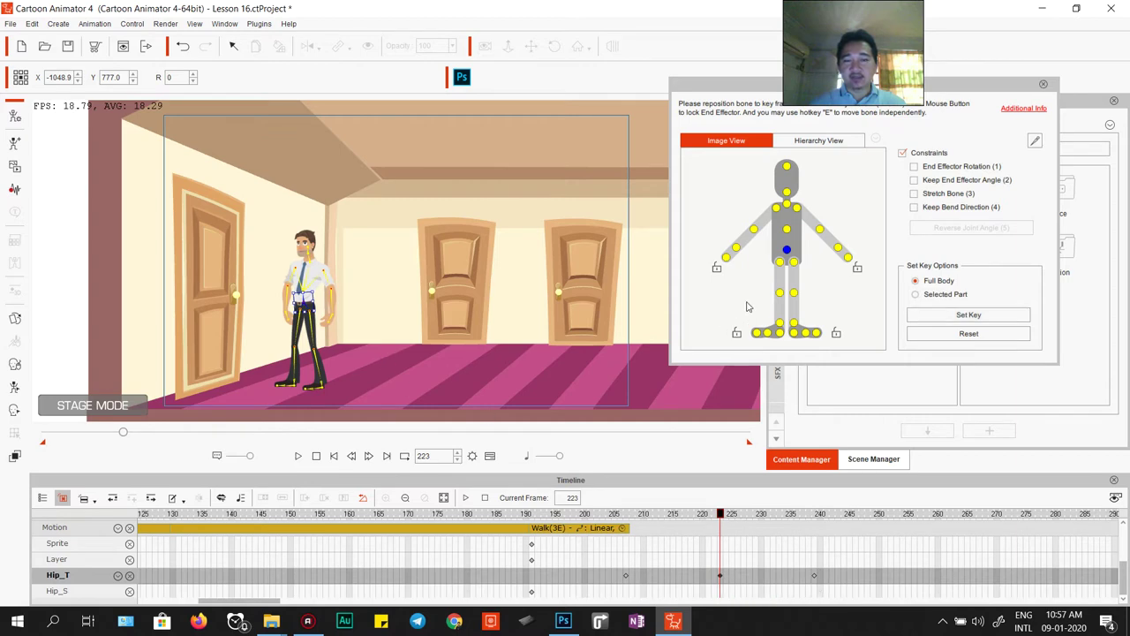
# Step: At frame 223, enable Stretch Bone and extend Philipp_S's right forearm until the hand reaches the doorknob at about X -1151.7, Y 795.4
pyautogui.click(735, 249)
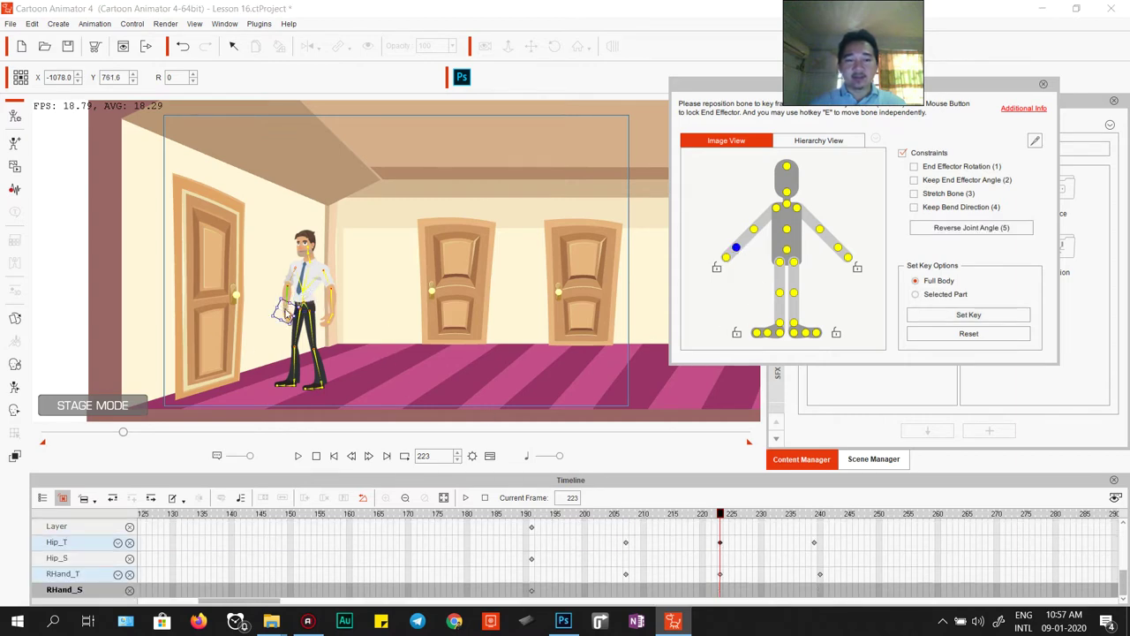
pyautogui.moveTo(282, 309); pyautogui.dragTo(233, 285)
pyautogui.moveTo(234, 287); pyautogui.dragTo(235, 286)
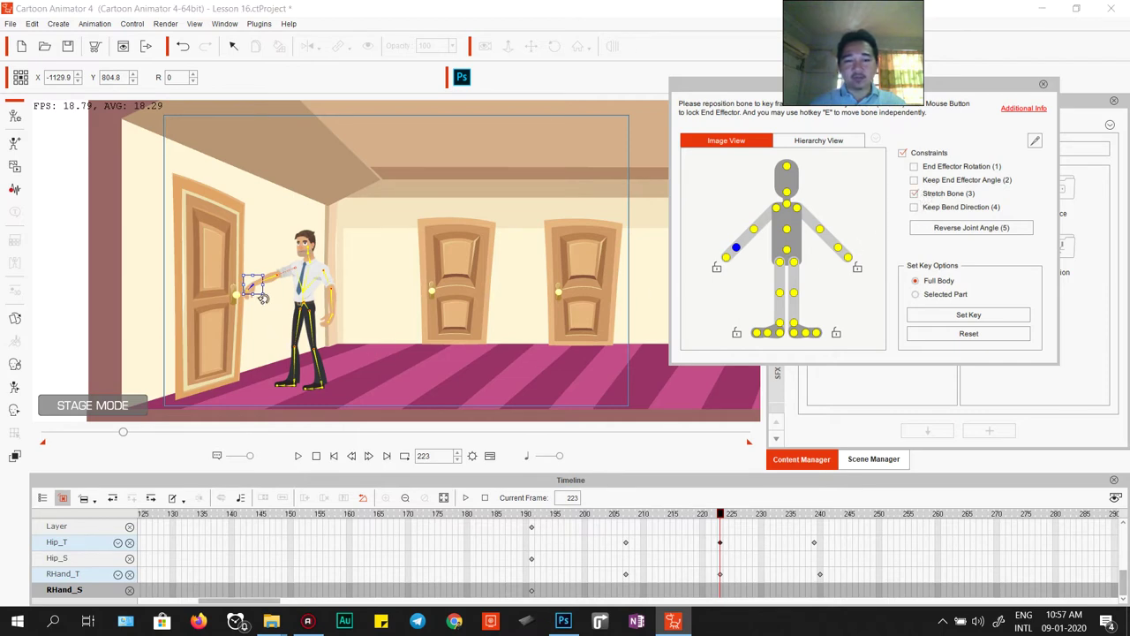
pyautogui.moveTo(254, 281); pyautogui.dragTo(238, 289)
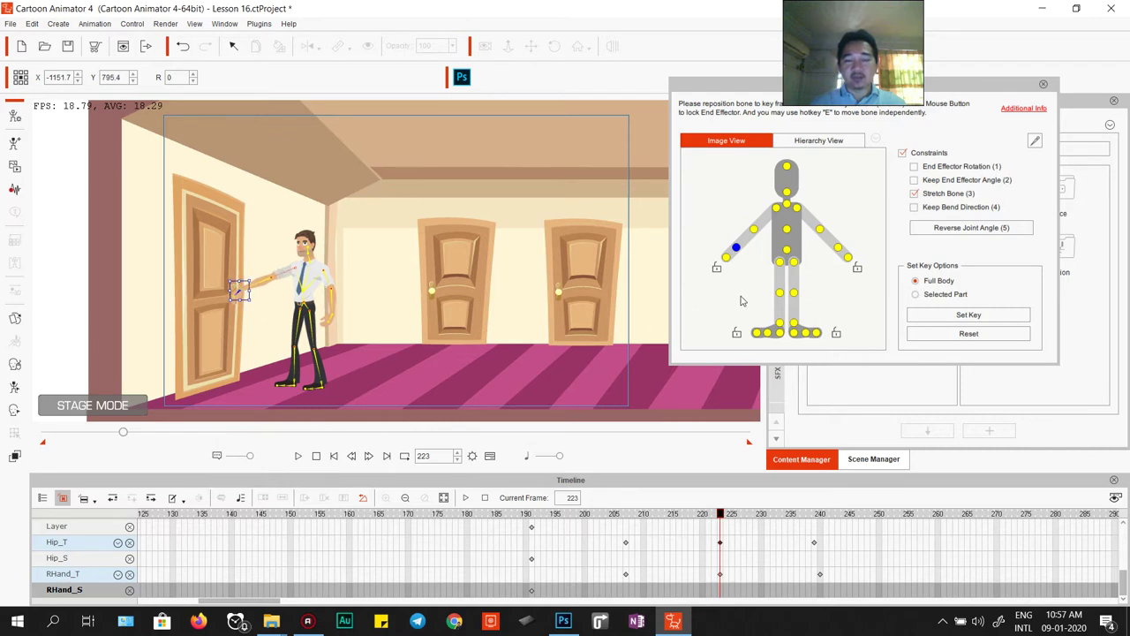
# Step: Lock both feet and lean the hip toward the door at about X -1061.2, Y 776.1, with a rotation of about 353
pyautogui.click(786, 250)
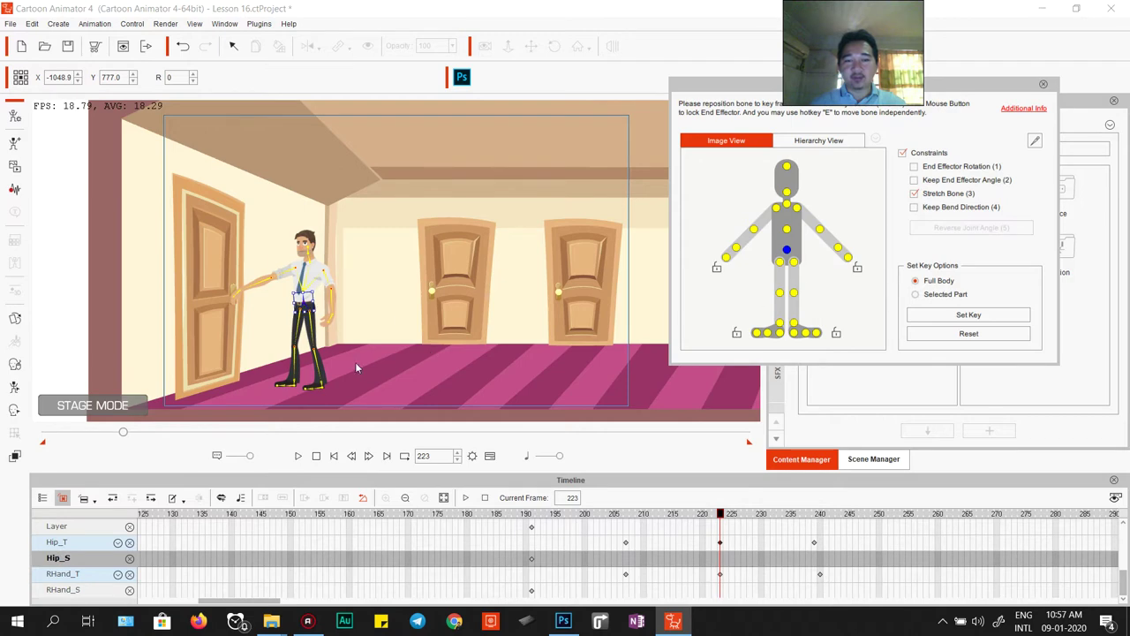
pyautogui.moveTo(305, 299); pyautogui.dragTo(289, 298)
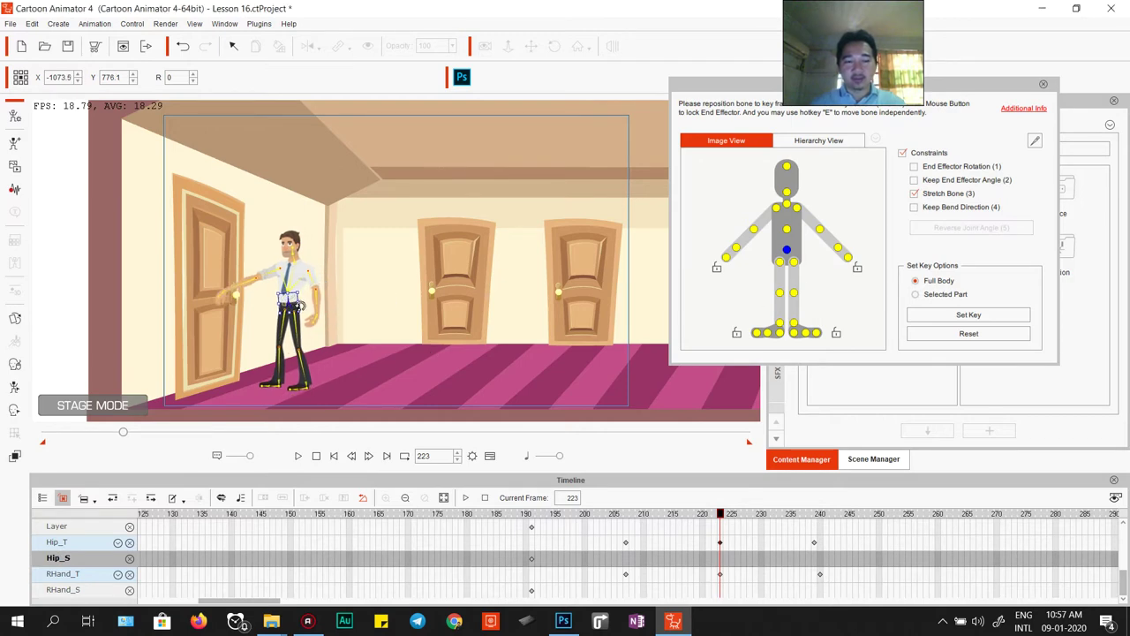
pyautogui.hotkey('ctrl', 'z')
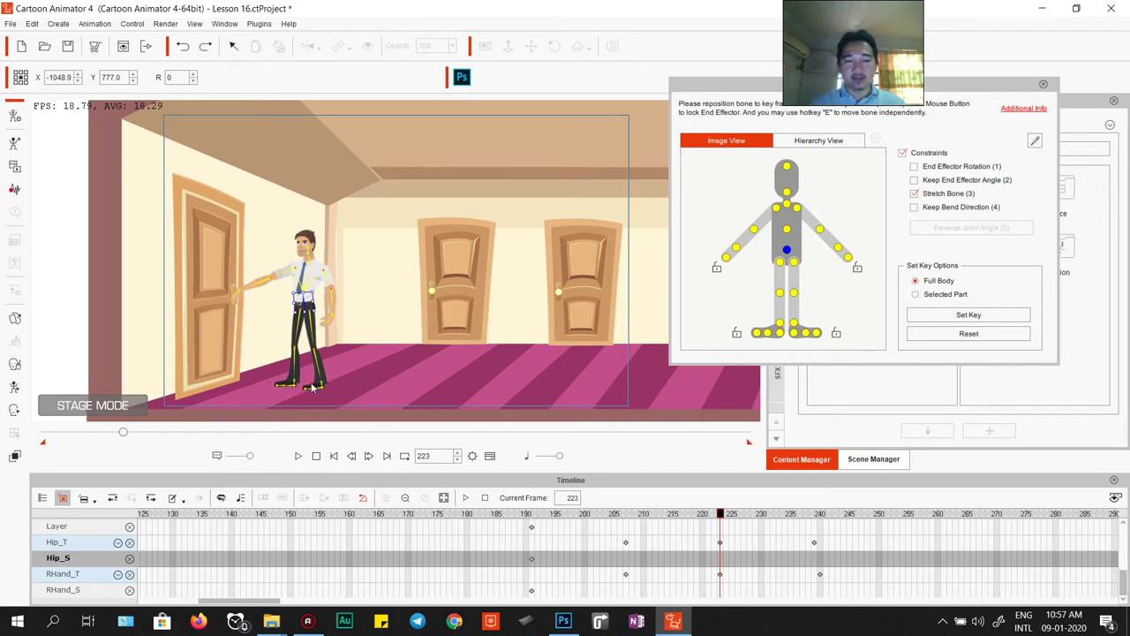
pyautogui.click(737, 332)
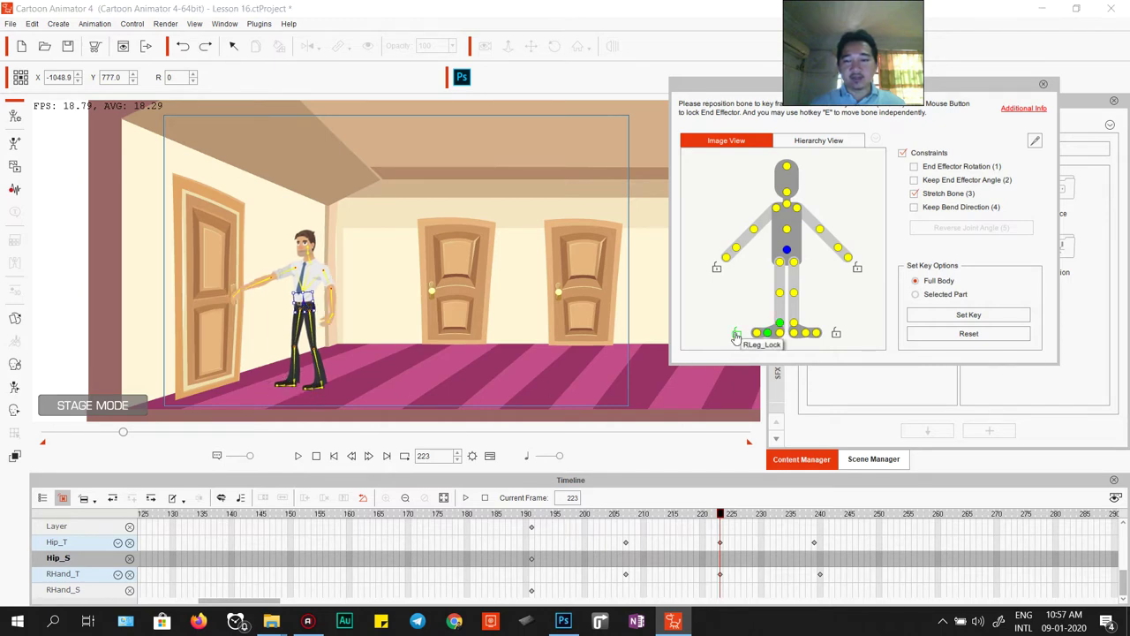
pyautogui.click(835, 333)
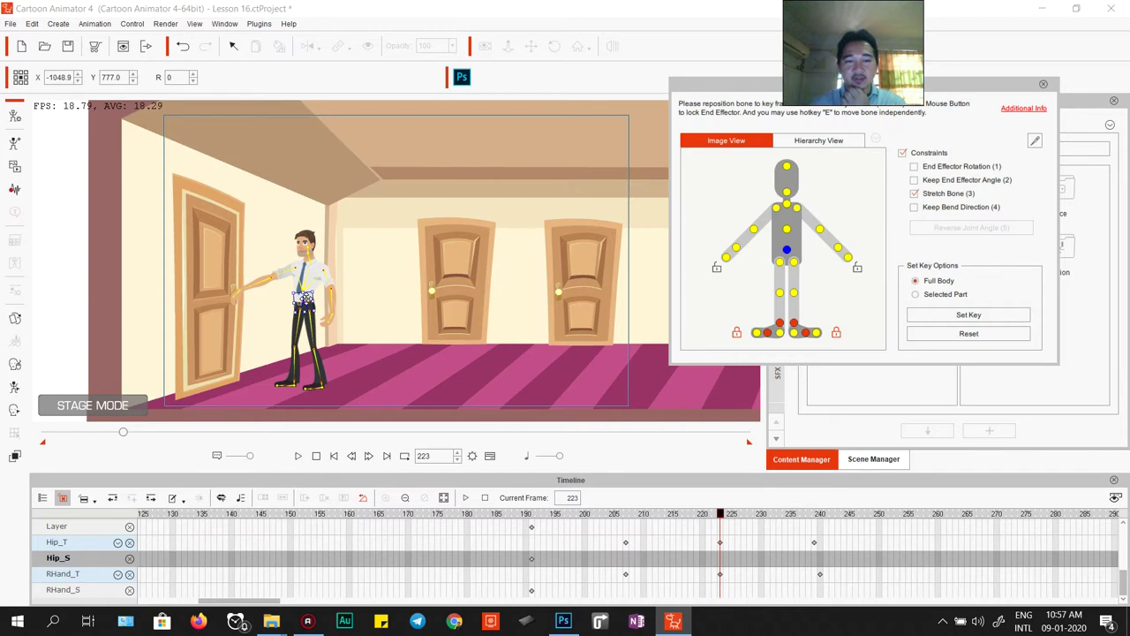
pyautogui.moveTo(303, 298)
pyautogui.mouseDown()
pyautogui.moveTo(292, 304)
pyautogui.moveTo(304, 288)
pyautogui.mouseUp()
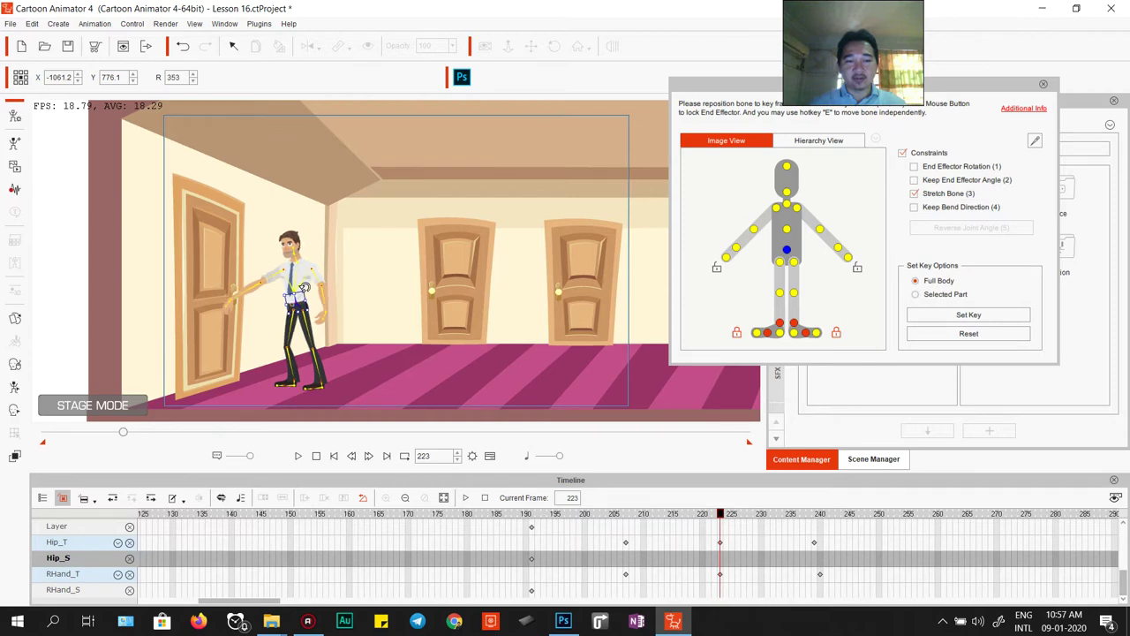
# Step: Place the right forearm back at the doorknob at about X -1149.4, Y 805.6, and change the right hand's sprite to 07_Reach
pyautogui.click(737, 252)
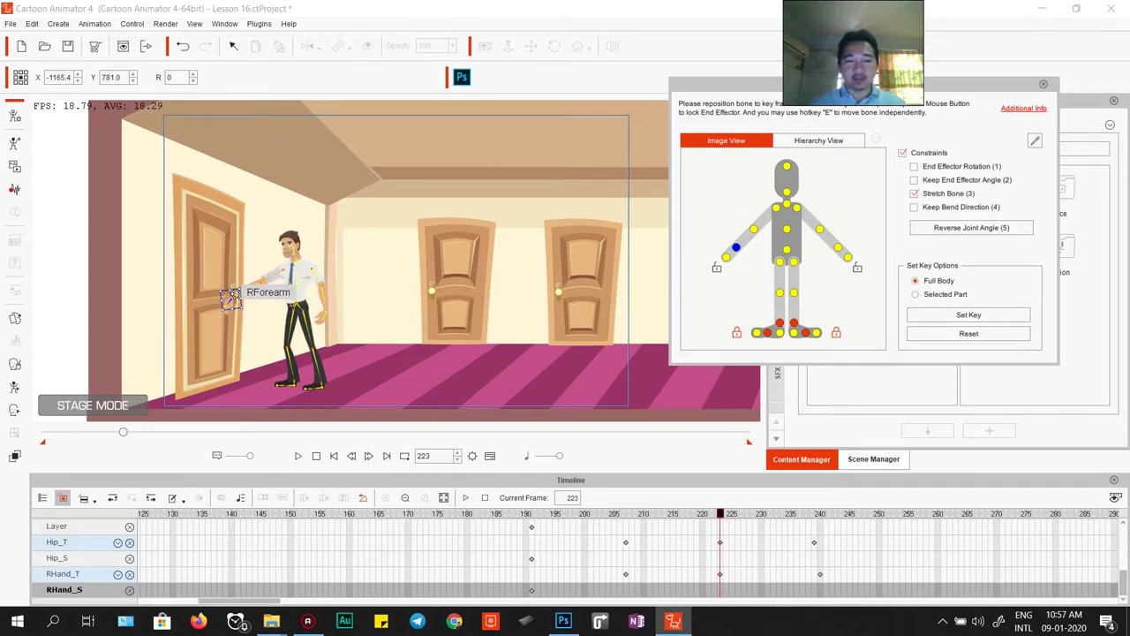
pyautogui.moveTo(231, 301); pyautogui.dragTo(244, 283)
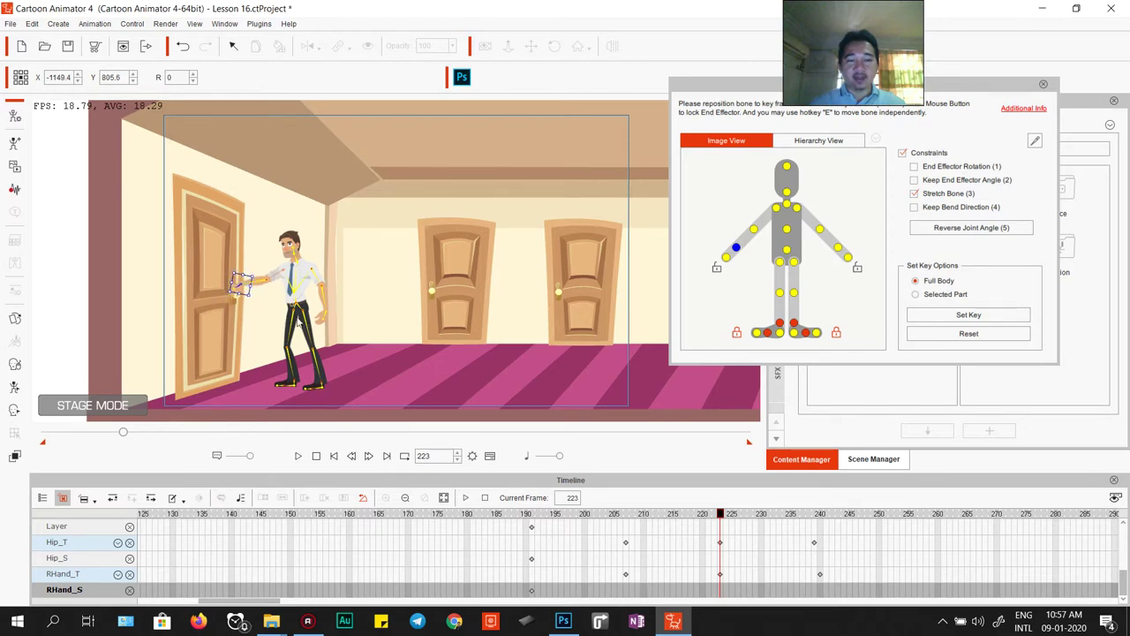
pyautogui.click(14, 320)
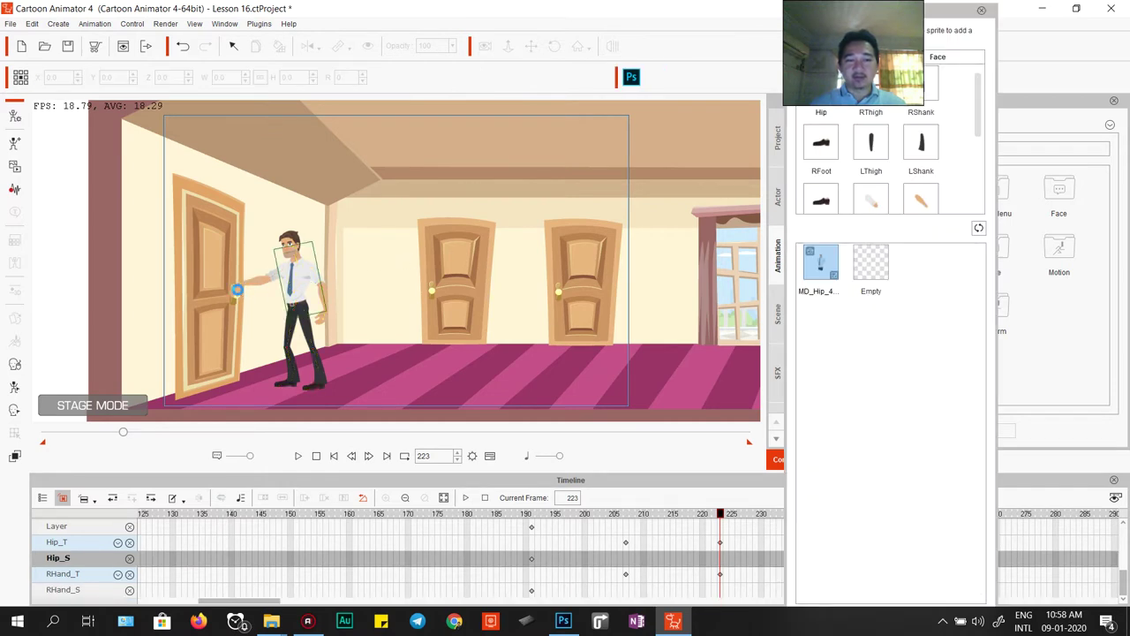
pyautogui.click(238, 290)
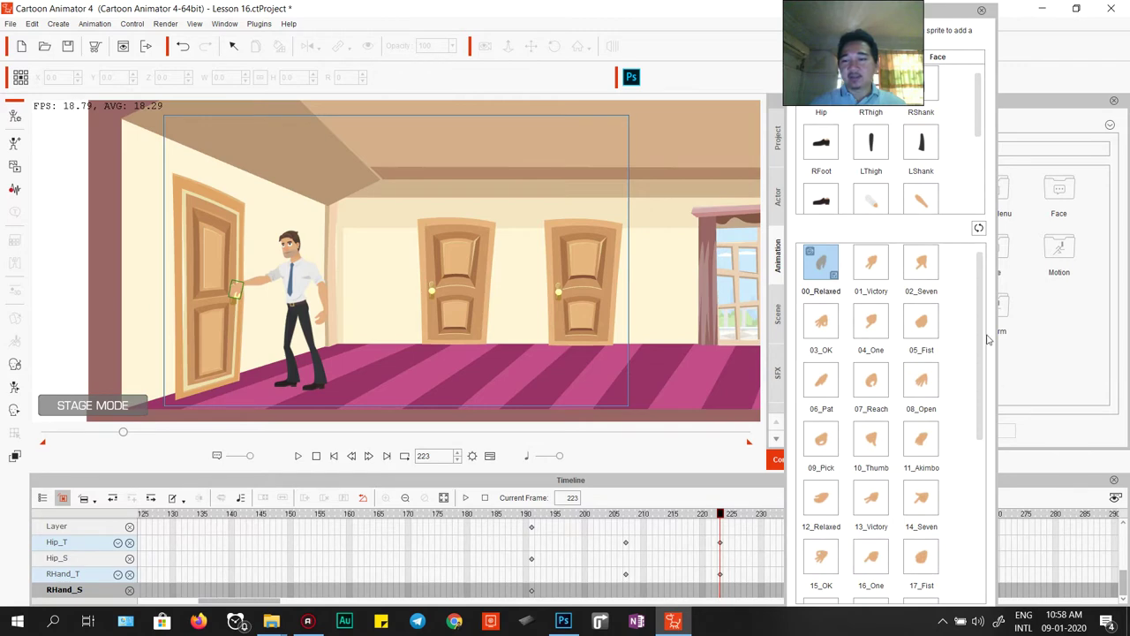
pyautogui.click(872, 384)
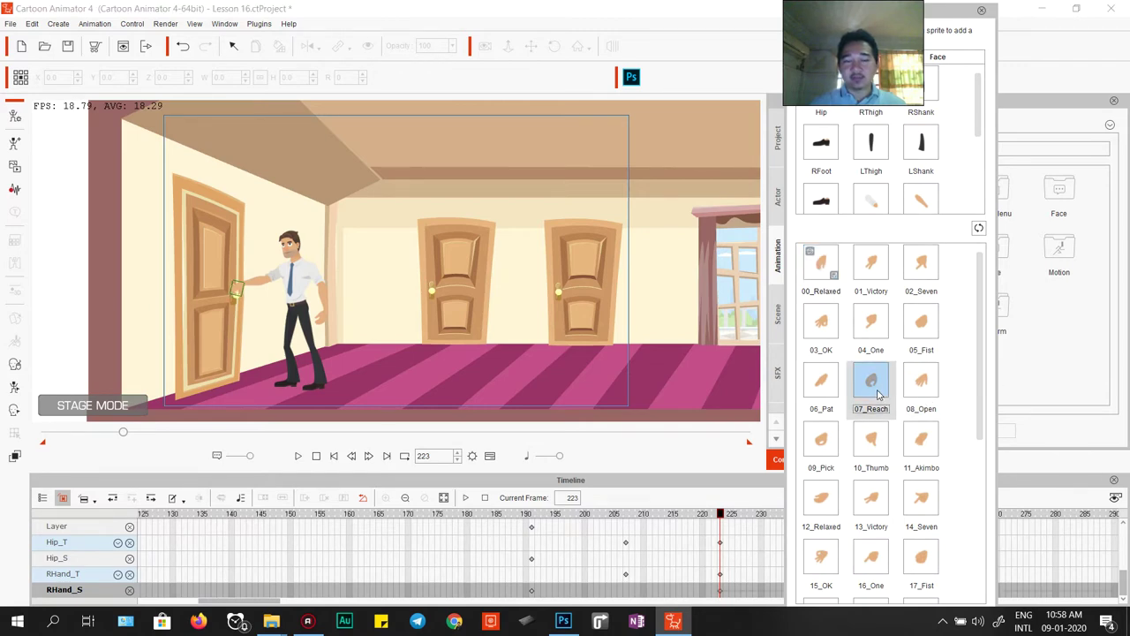
# Step: At frame 223, shift Philipp_S's right hand onto the side-wall doorknob at about X -1154.4, Y 800.5 in the motion key editor
pyautogui.scroll(3, 216, 311)
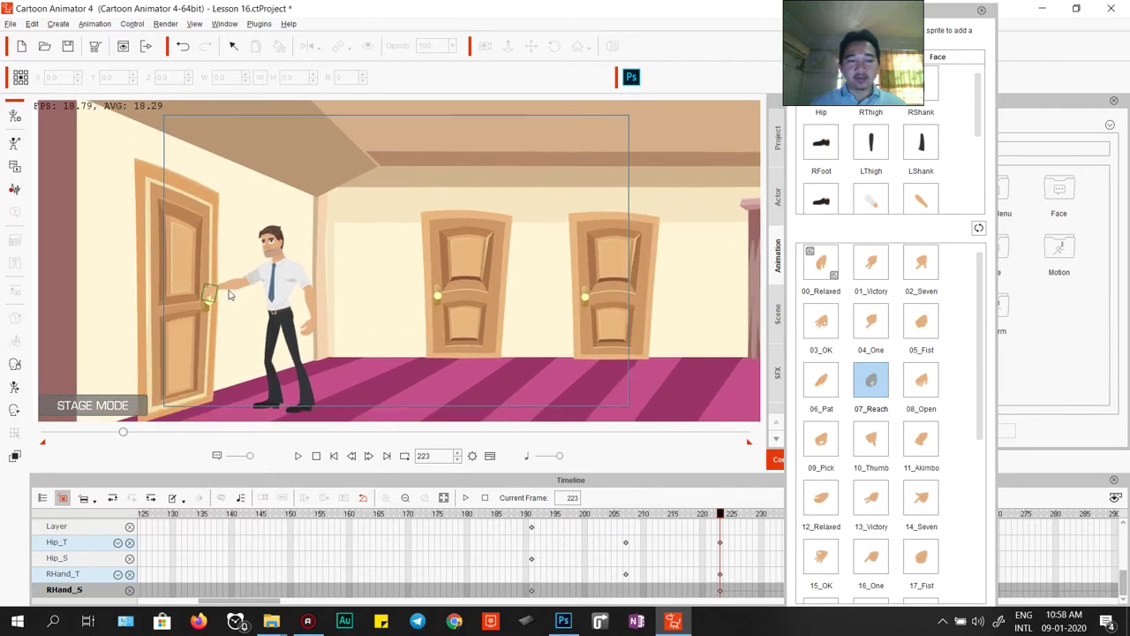
pyautogui.moveTo(312, 251); pyautogui.dragTo(506, 251)
pyautogui.scroll(5, 506, 251)
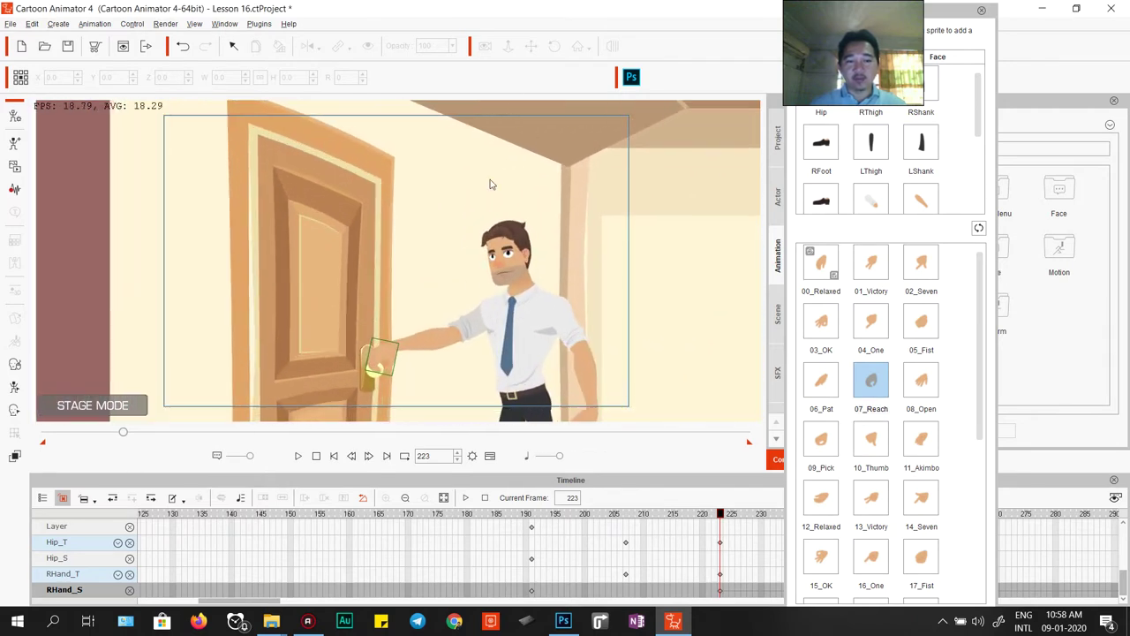
pyautogui.scroll(4, 481, 110)
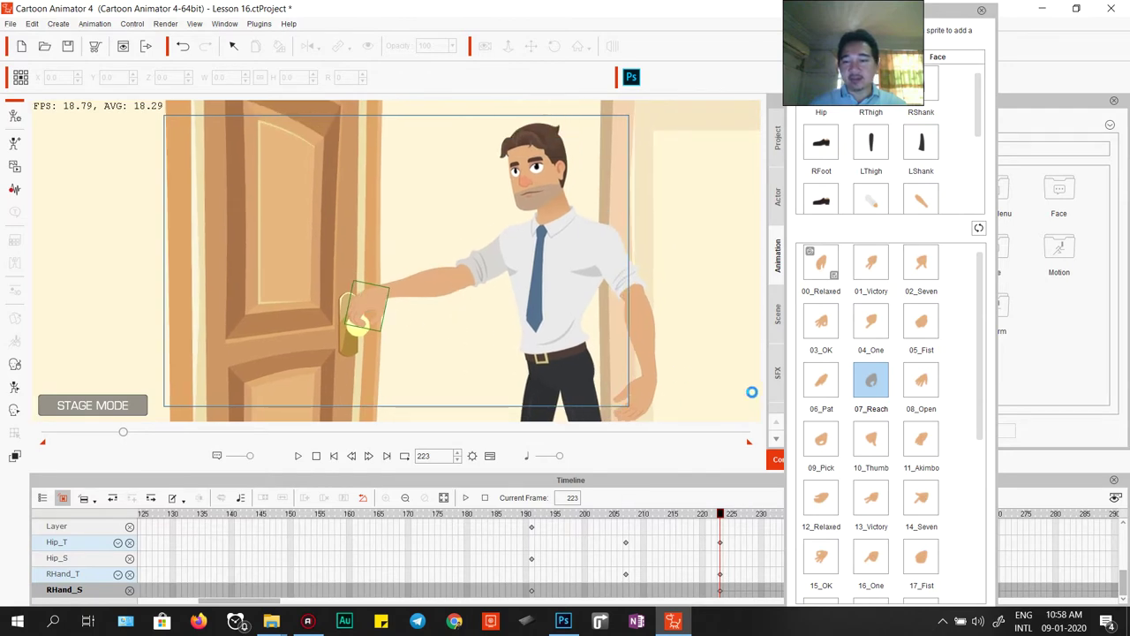
pyautogui.click(981, 10)
pyautogui.click(350, 307)
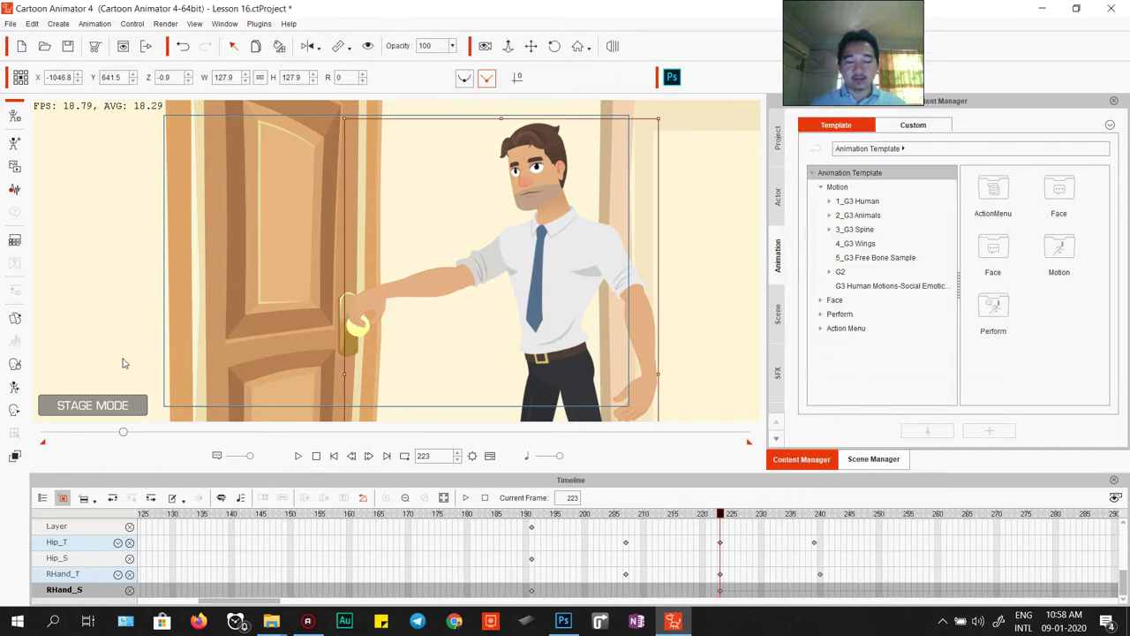
pyautogui.click(12, 388)
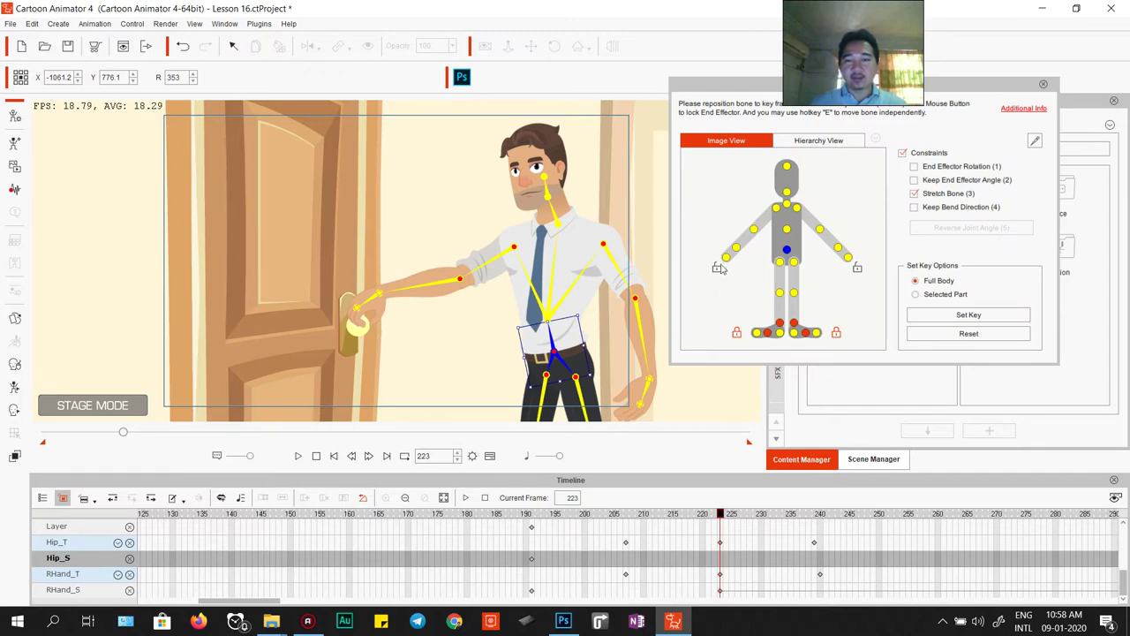
pyautogui.click(378, 291)
pyautogui.moveTo(386, 282); pyautogui.dragTo(376, 293)
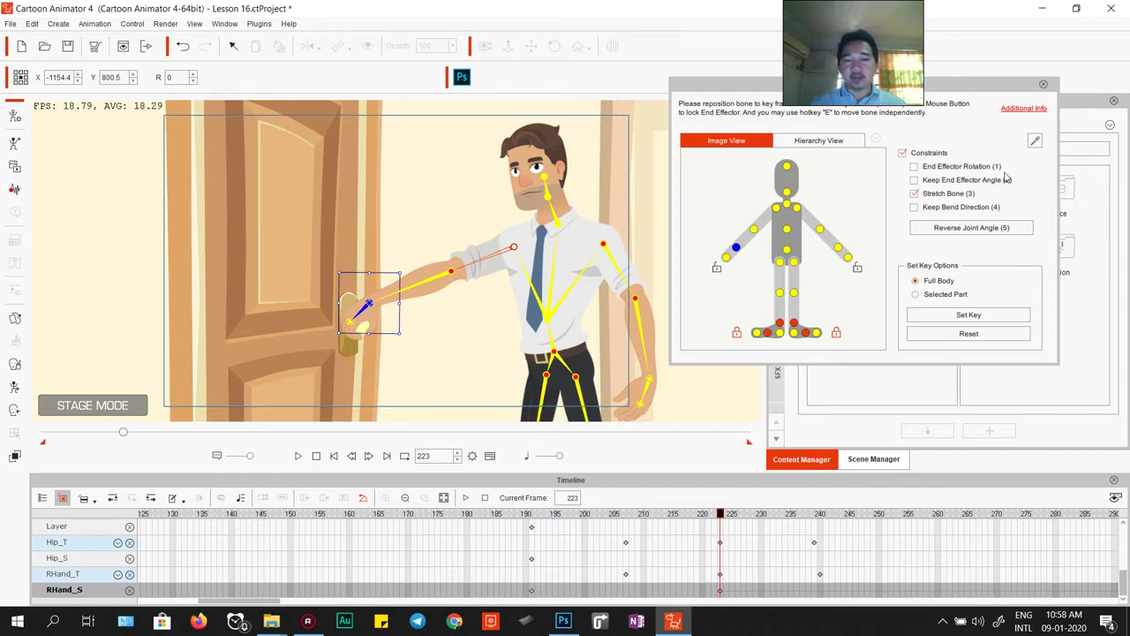
pyautogui.press('Escape')
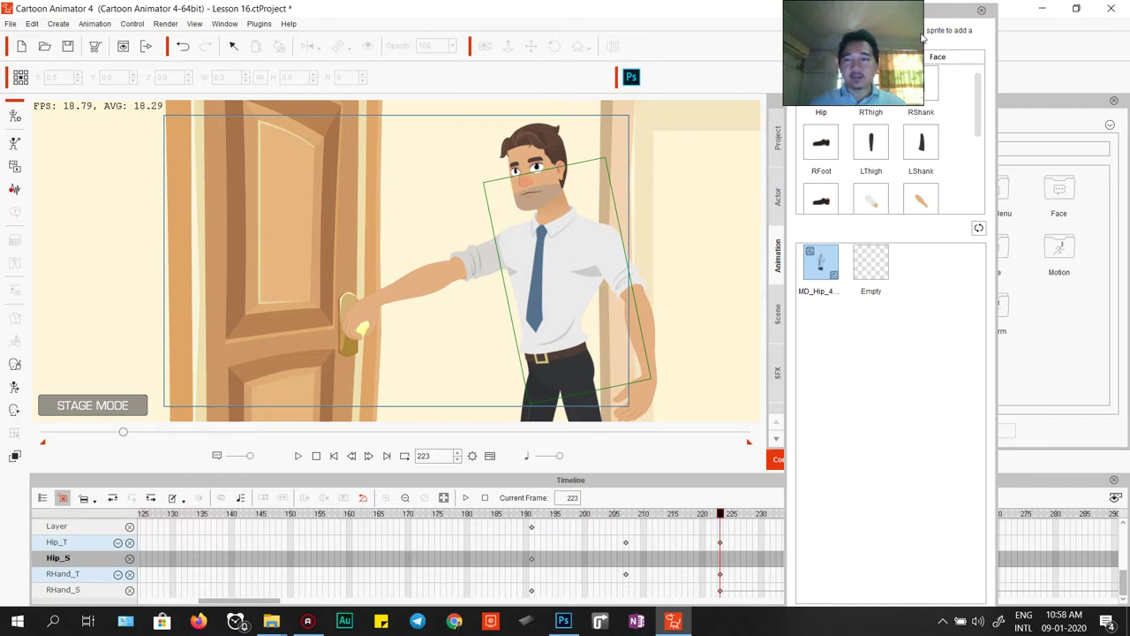
# Step: Select the side-wall door prop and close the Sprite Editor
pyautogui.moveTo(916, 13); pyautogui.dragTo(983, 17)
pyautogui.moveTo(721, 519)
pyautogui.mouseDown()
pyautogui.moveTo(535, 519)
pyautogui.moveTo(734, 522)
pyautogui.moveTo(720, 526)
pyautogui.mouseUp()
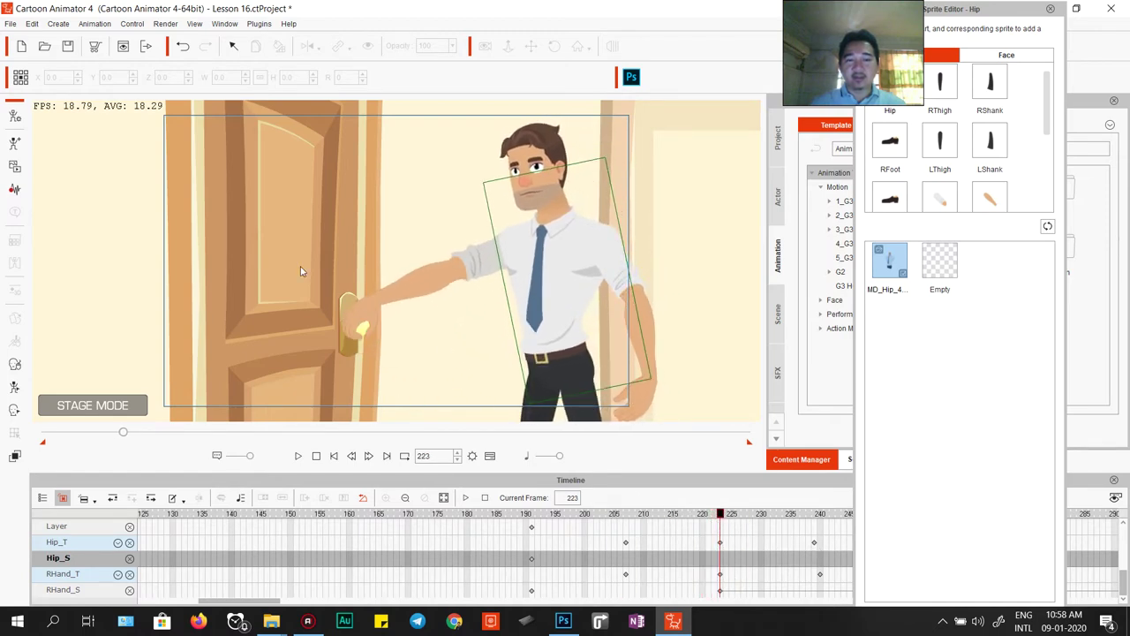
pyautogui.click(319, 200)
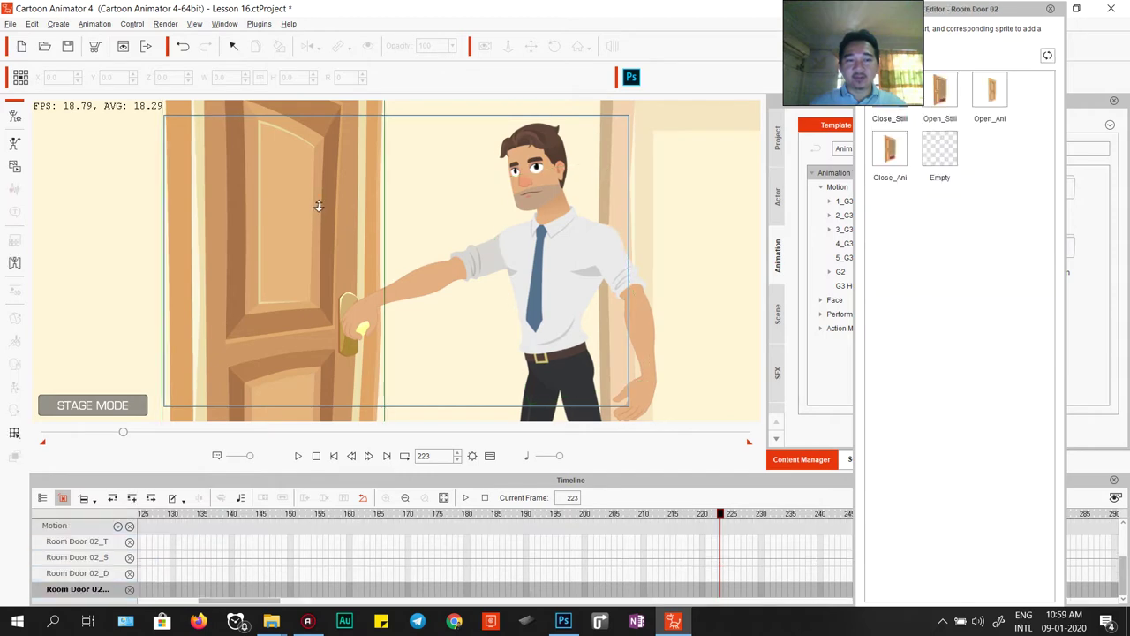
pyautogui.scroll(-3, 319, 199)
pyautogui.click(1060, 19)
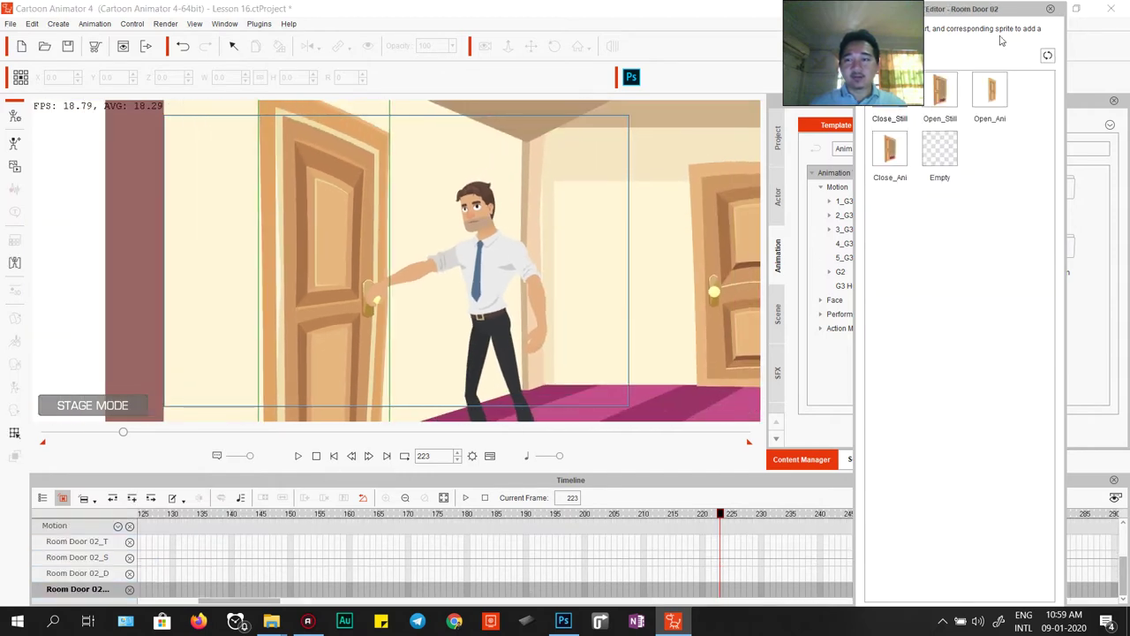
pyautogui.click(1052, 9)
pyautogui.scroll(-2, 478, 307)
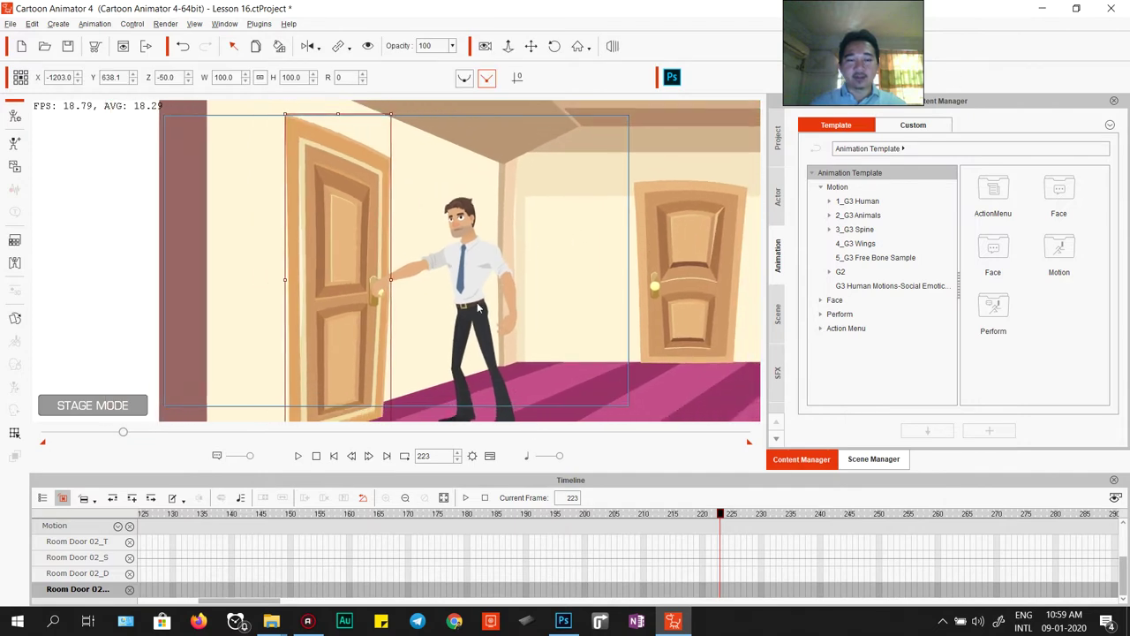
# Step: Trigger the side-wall door's Open action at frame 223, preview the opening, and return to frame 247
pyautogui.scroll(2, 477, 306)
pyautogui.rightClick(343, 211)
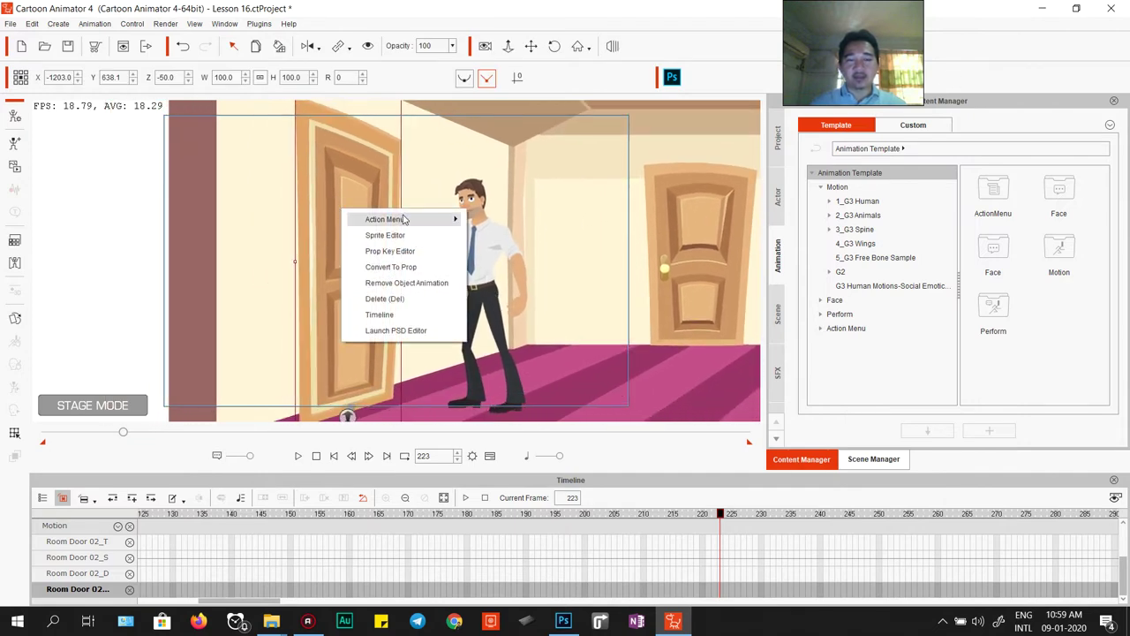
pyautogui.moveTo(404, 219)
pyautogui.click(495, 240)
pyautogui.press('space')
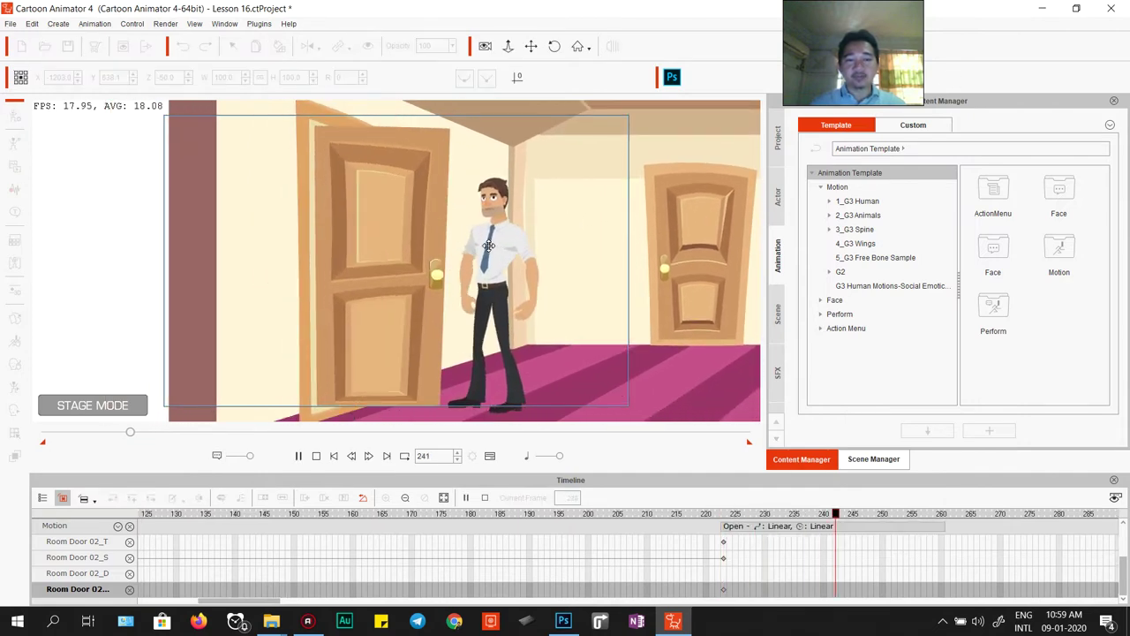
pyautogui.press('space')
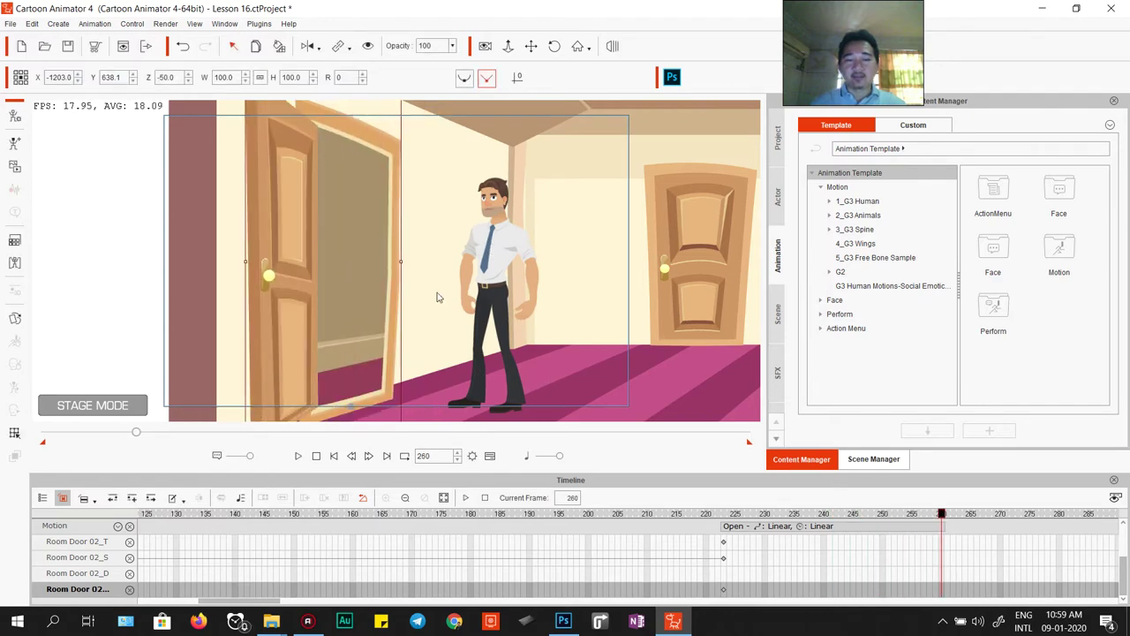
pyautogui.moveTo(942, 517); pyautogui.dragTo(864, 489)
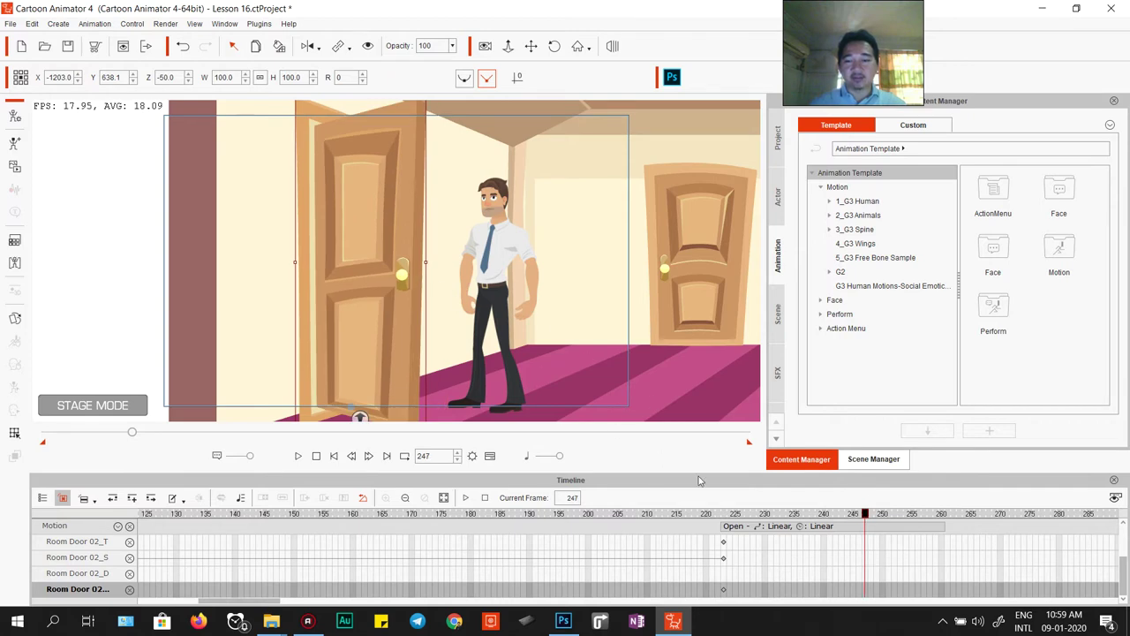
# Step: Open the motion key editor for Philipp_S, select the right hand, and display the Transform subtrack of his motion in the timeline
pyautogui.click(502, 243)
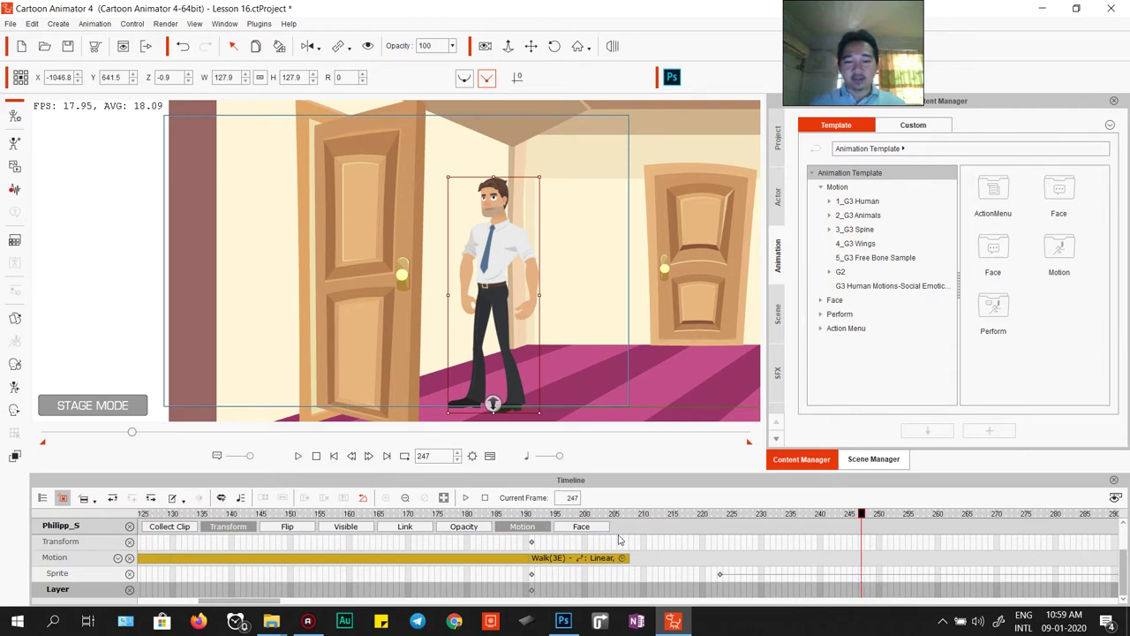
pyautogui.click(531, 530)
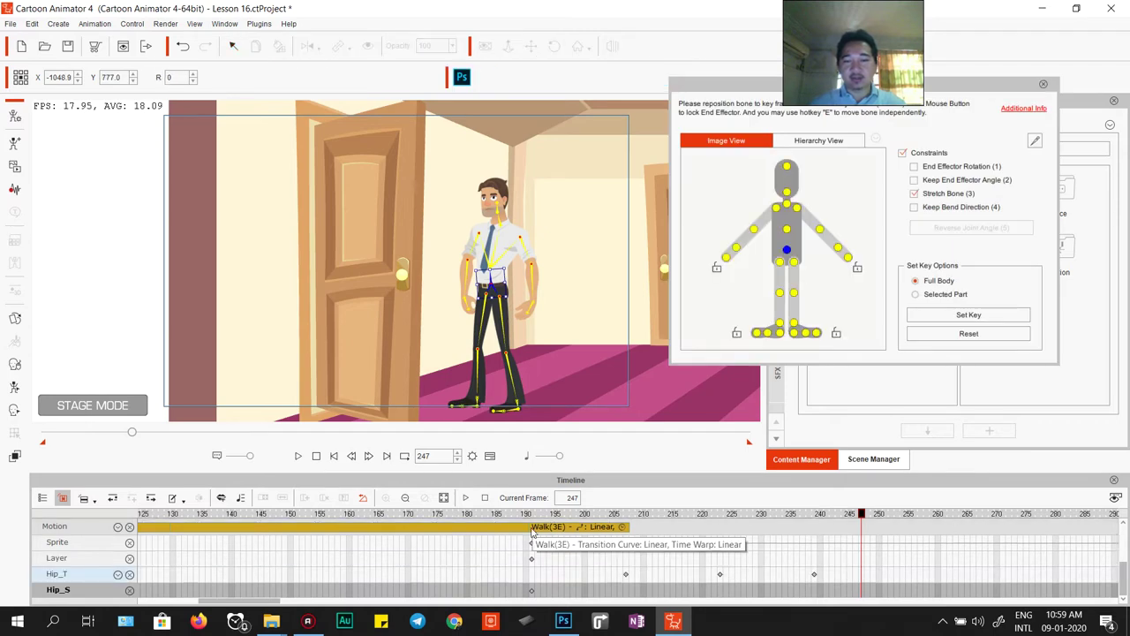
pyautogui.click(736, 253)
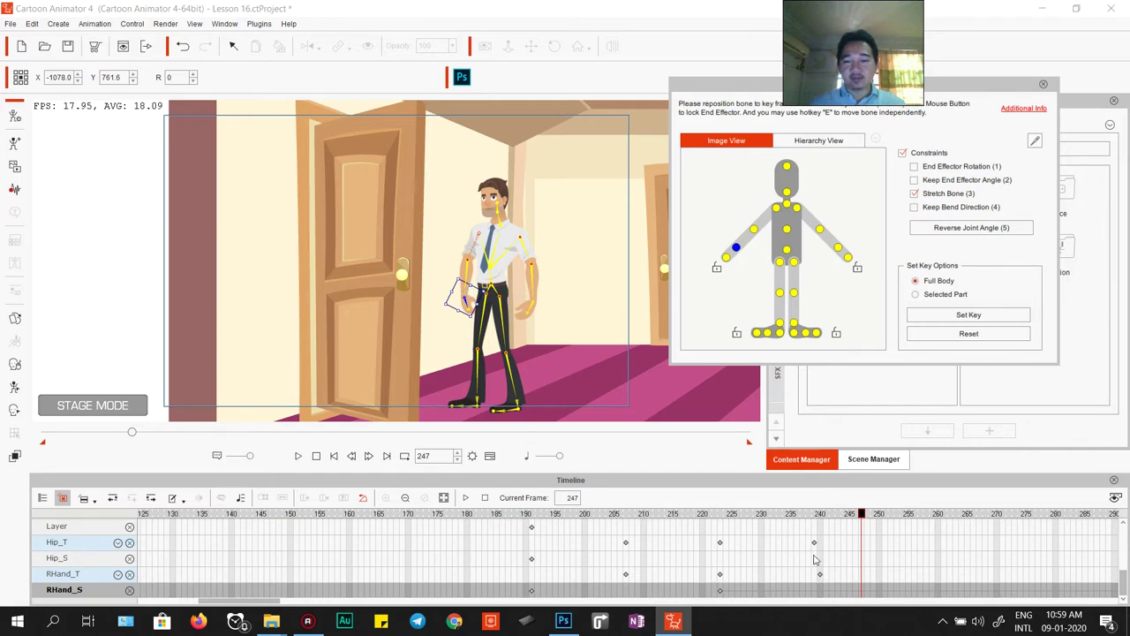
pyautogui.scroll(3, 813, 569)
pyautogui.scroll(2, 813, 568)
pyautogui.scroll(-2, 618, 578)
pyautogui.scroll(1, 496, 554)
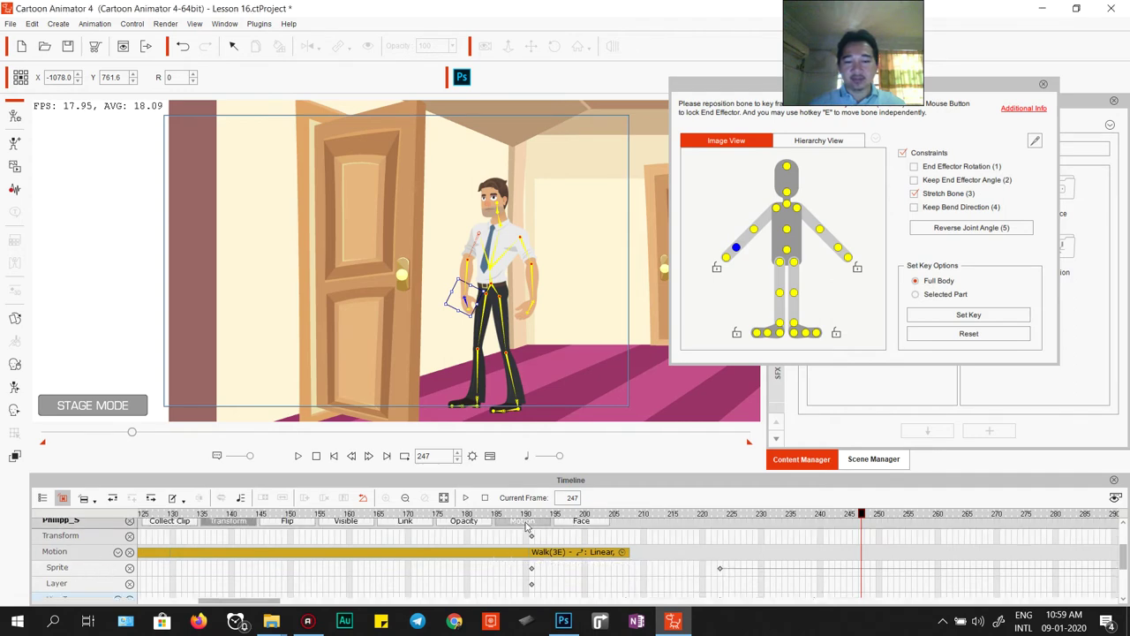
pyautogui.scroll(3, 512, 562)
pyautogui.click(522, 557)
pyautogui.scroll(-3, 530, 572)
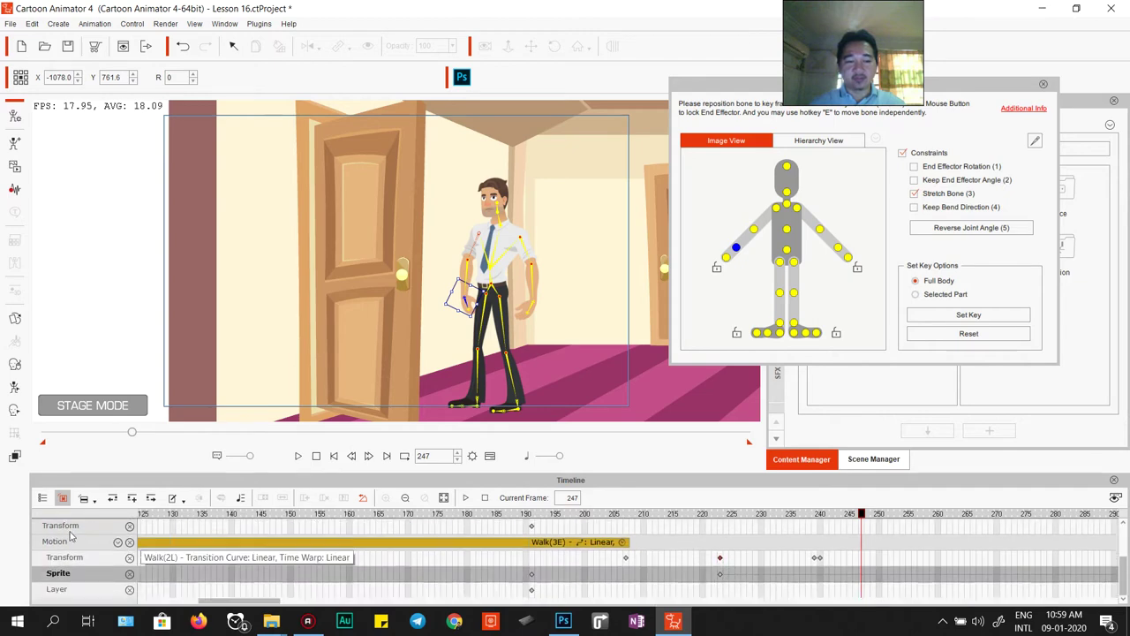
# Step: Clear the extra pose key at frame 239 so only the key at frame 240 remains on the motion's Transform track
pyautogui.click(816, 559)
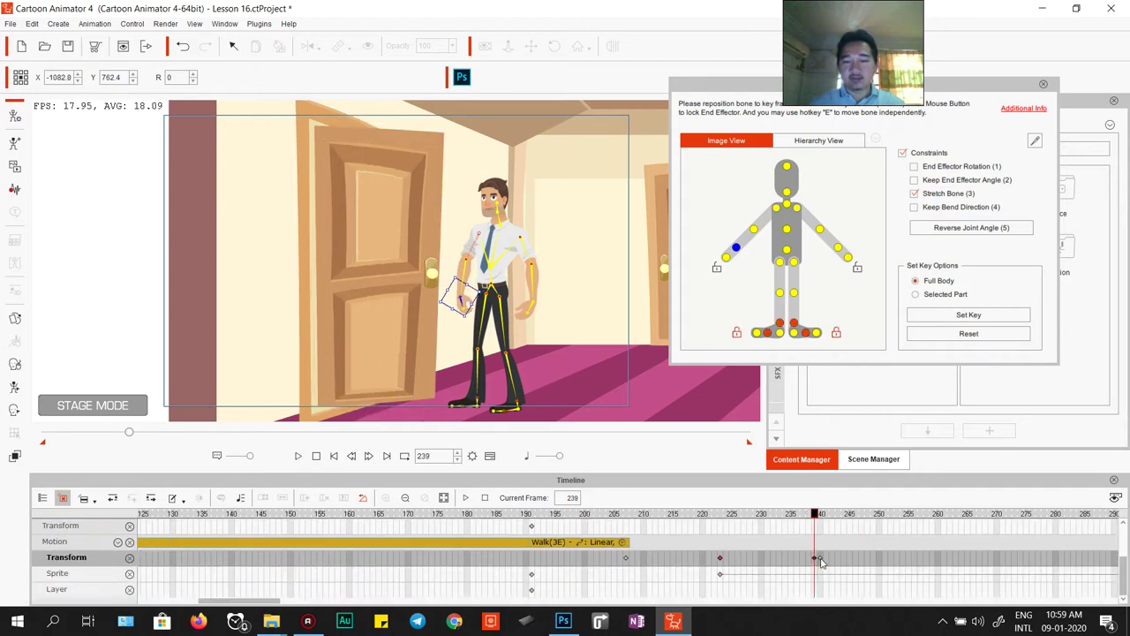
pyautogui.click(812, 576)
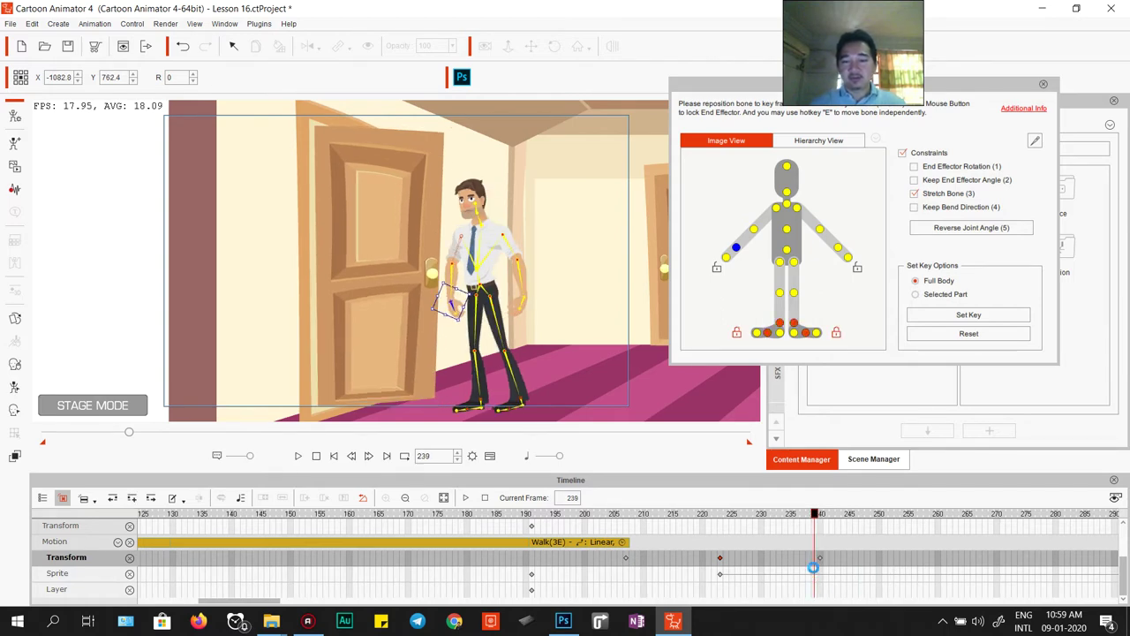
pyautogui.hotkey('ctrl', 'z')
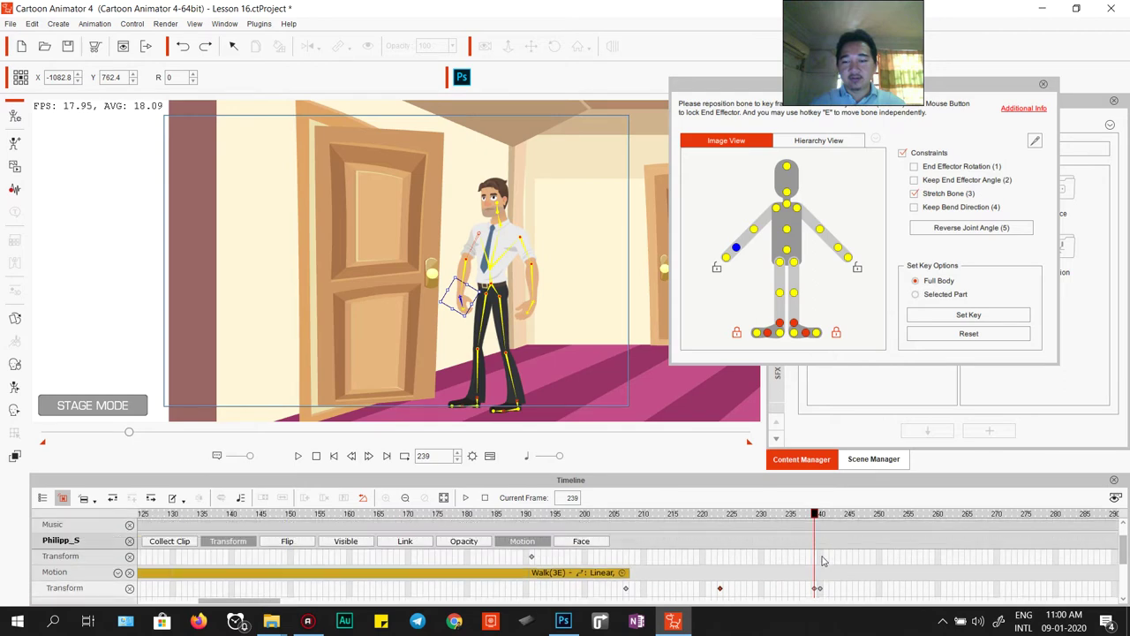
pyautogui.click(819, 580)
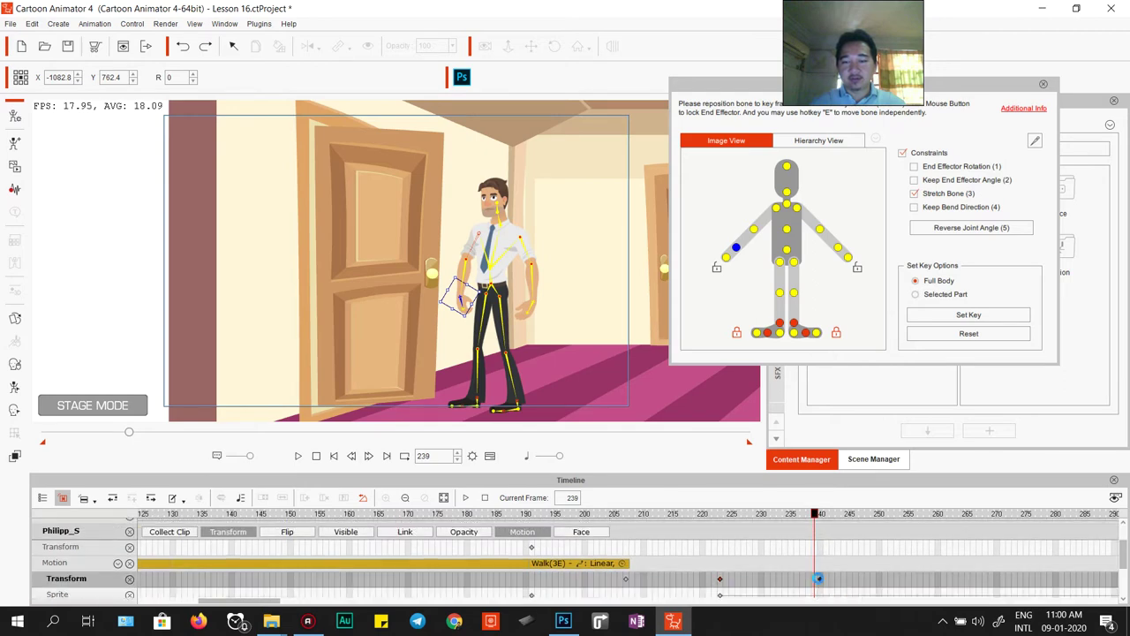
pyautogui.click(819, 580)
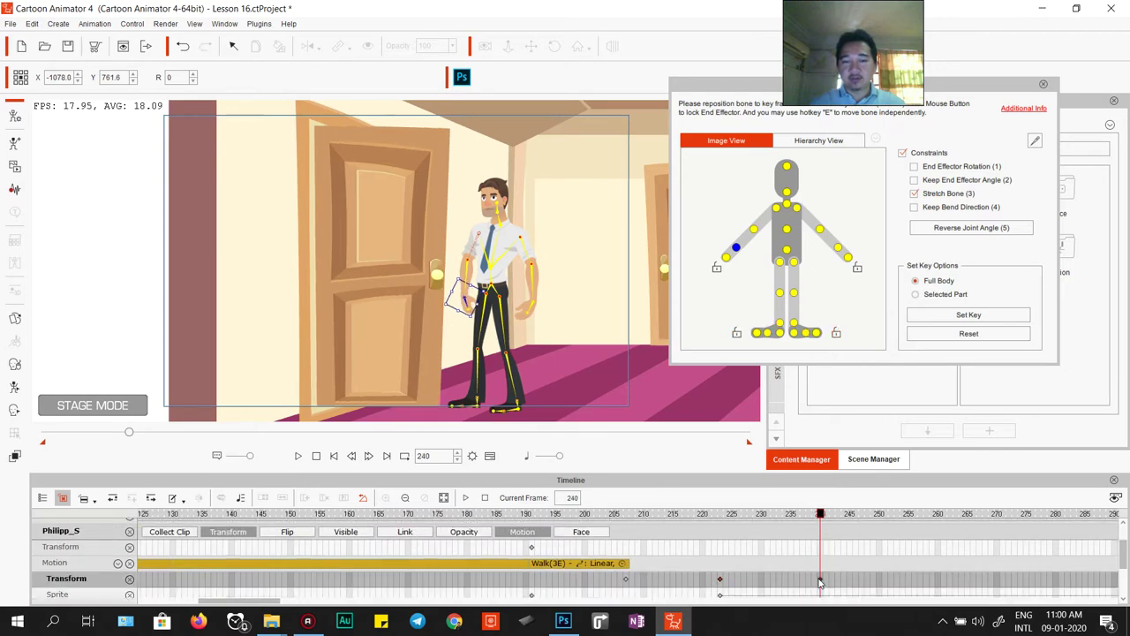
# Step: Play the motion from frame 223, then move the pose key at frame 240 to frame 269
pyautogui.click(720, 581)
pyautogui.press('space')
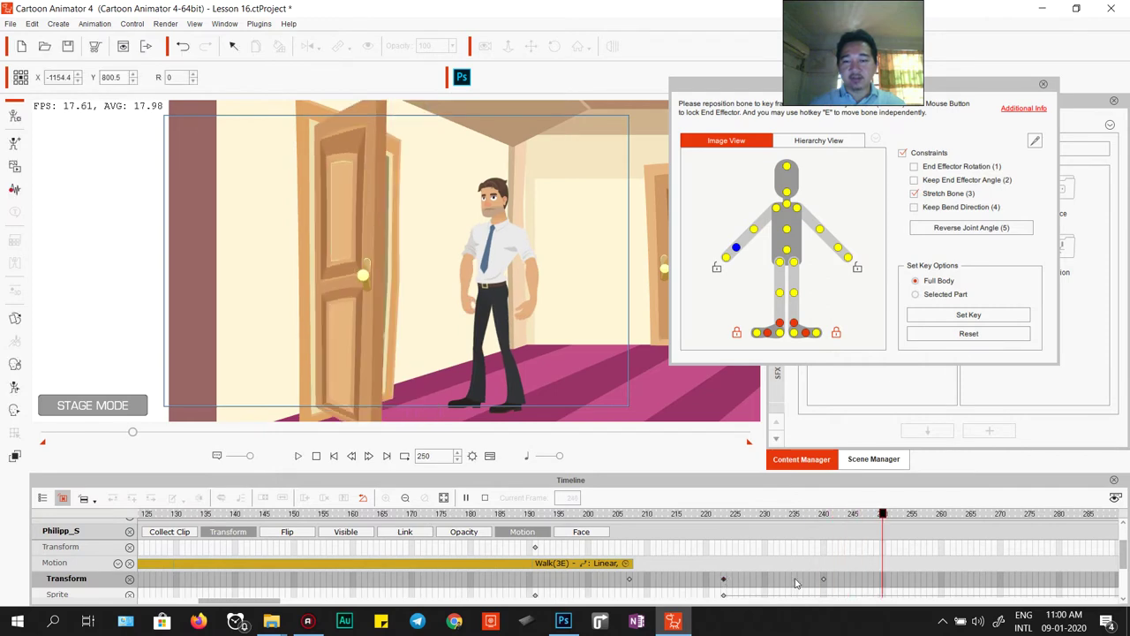
pyautogui.click(823, 581)
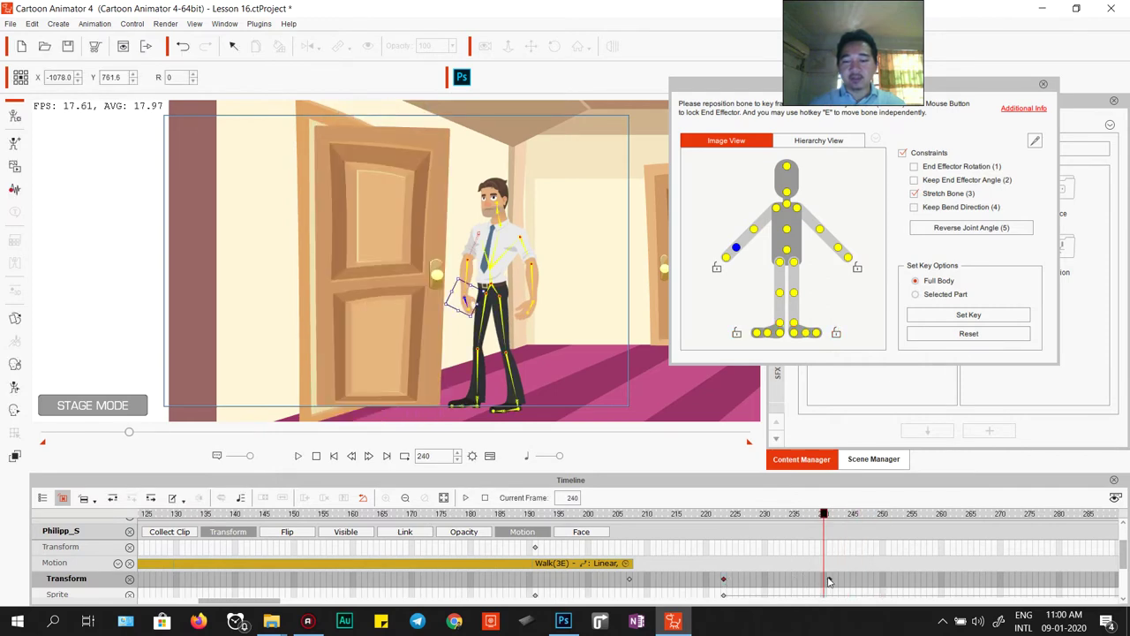
pyautogui.click(995, 581)
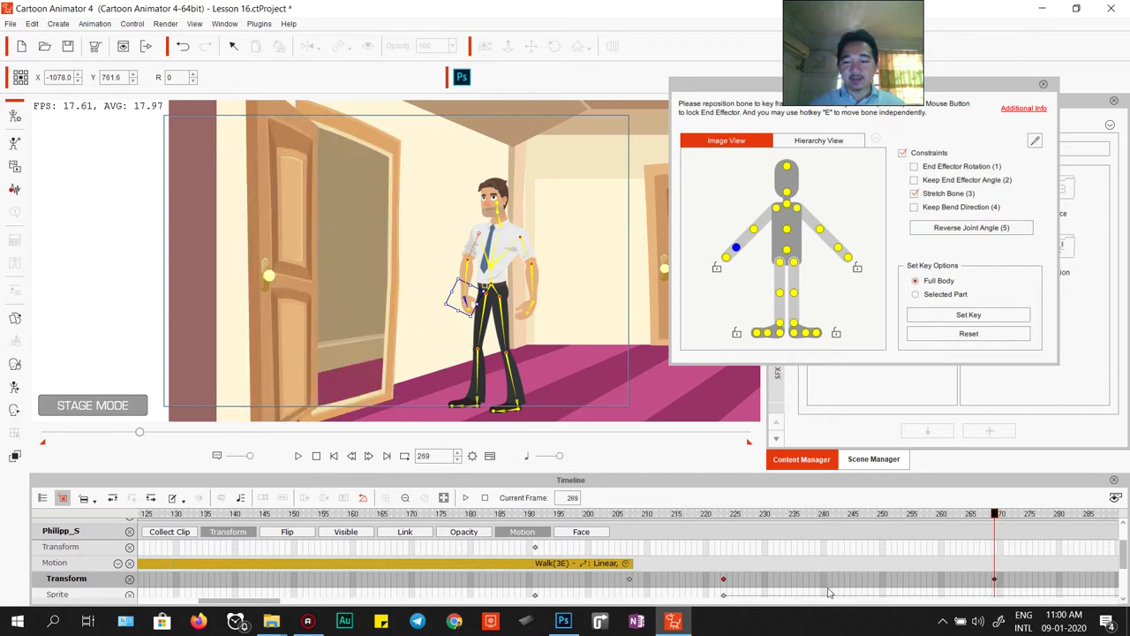
# Step: At frame 246, place the right hand on the opening door's knob at about X -1141, Y 797.8
pyautogui.click(724, 581)
pyautogui.moveTo(726, 516); pyautogui.dragTo(858, 558)
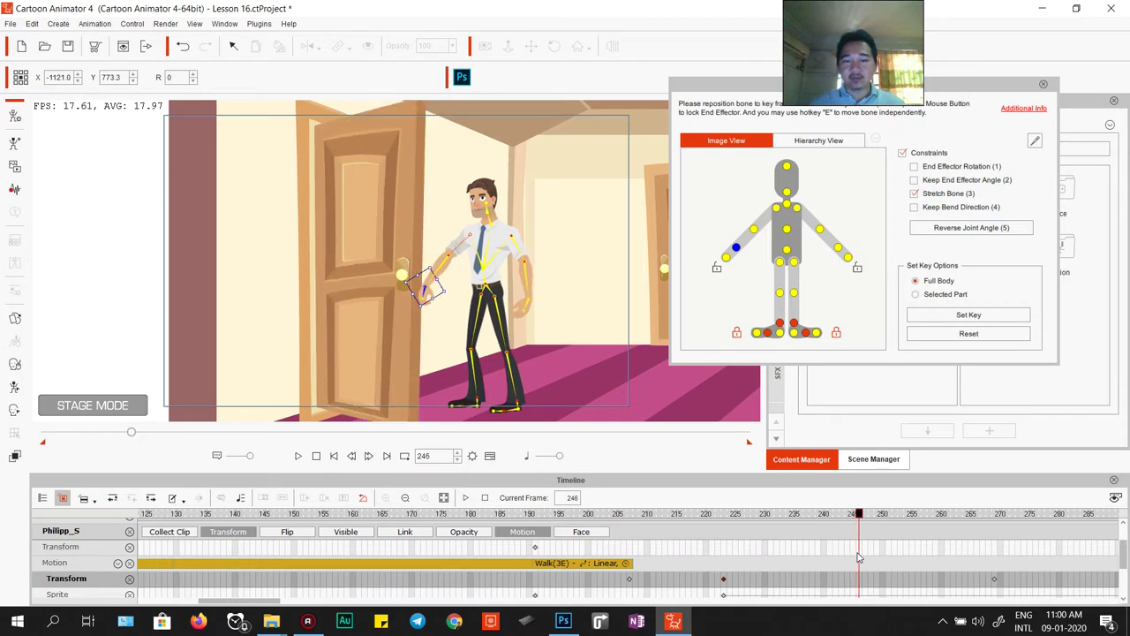
pyautogui.moveTo(428, 284); pyautogui.dragTo(404, 258)
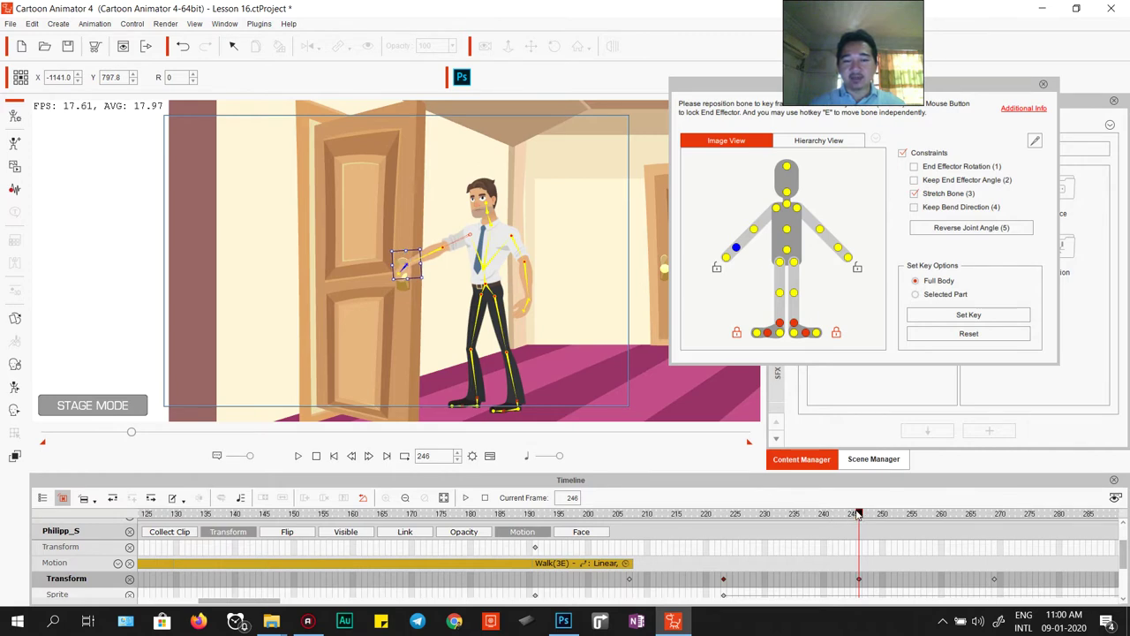
# Step: At frame 235, fit the right hand to the doorknob at about X -1112.1, Y 796.5 with rotation about 4, using Reverse Joint Angle
pyautogui.moveTo(859, 514); pyautogui.dragTo(794, 534)
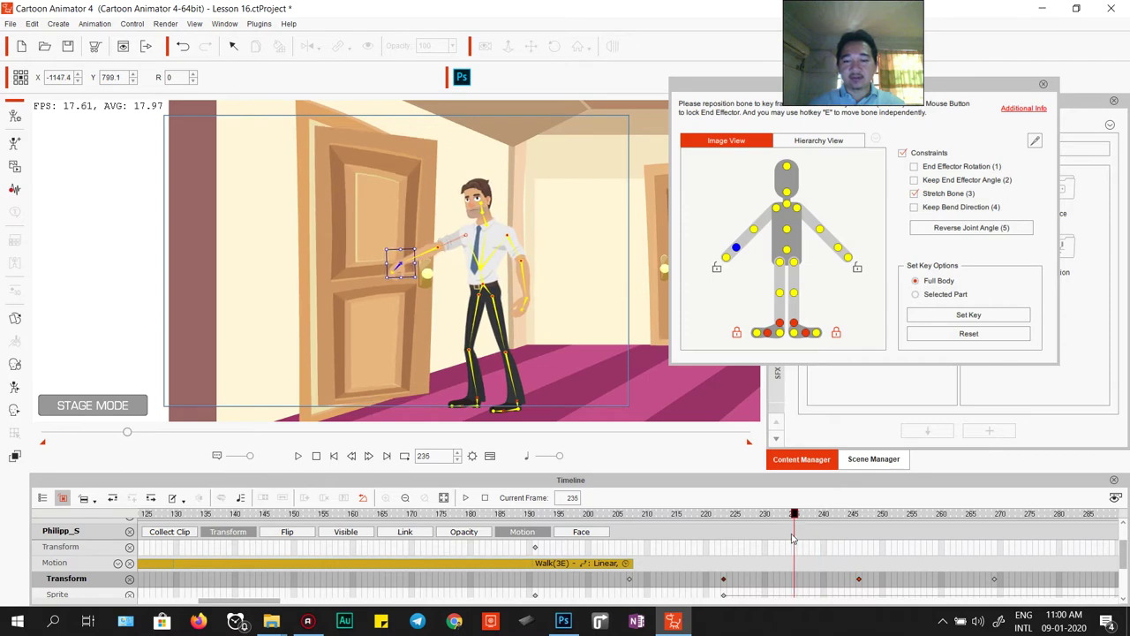
pyautogui.moveTo(400, 256); pyautogui.dragTo(429, 258)
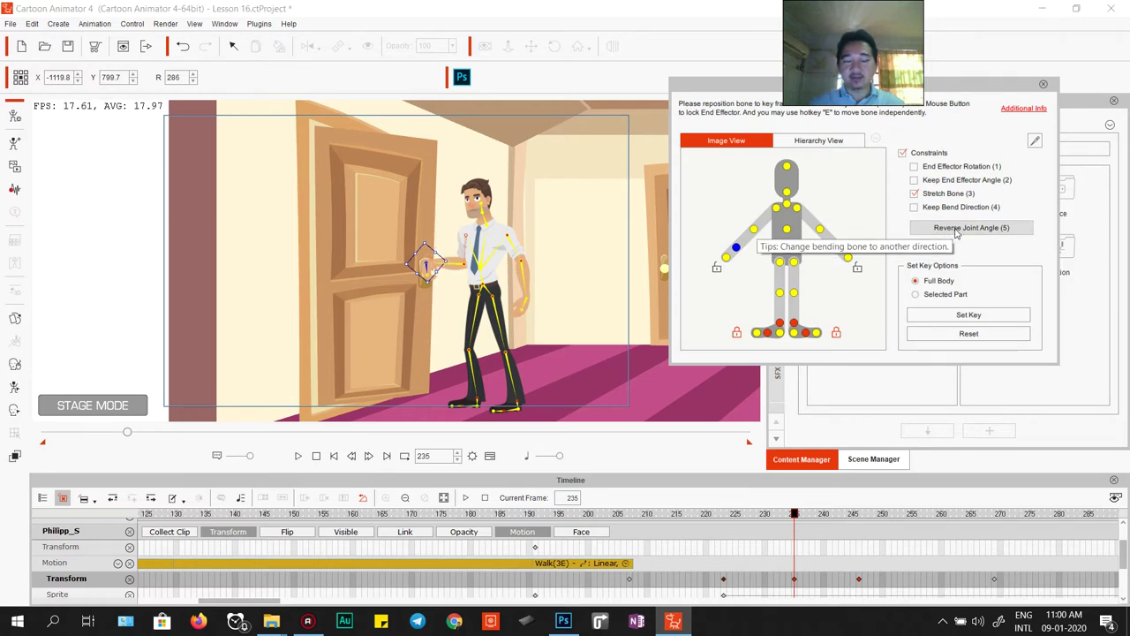
pyautogui.click(956, 228)
pyautogui.click(956, 228)
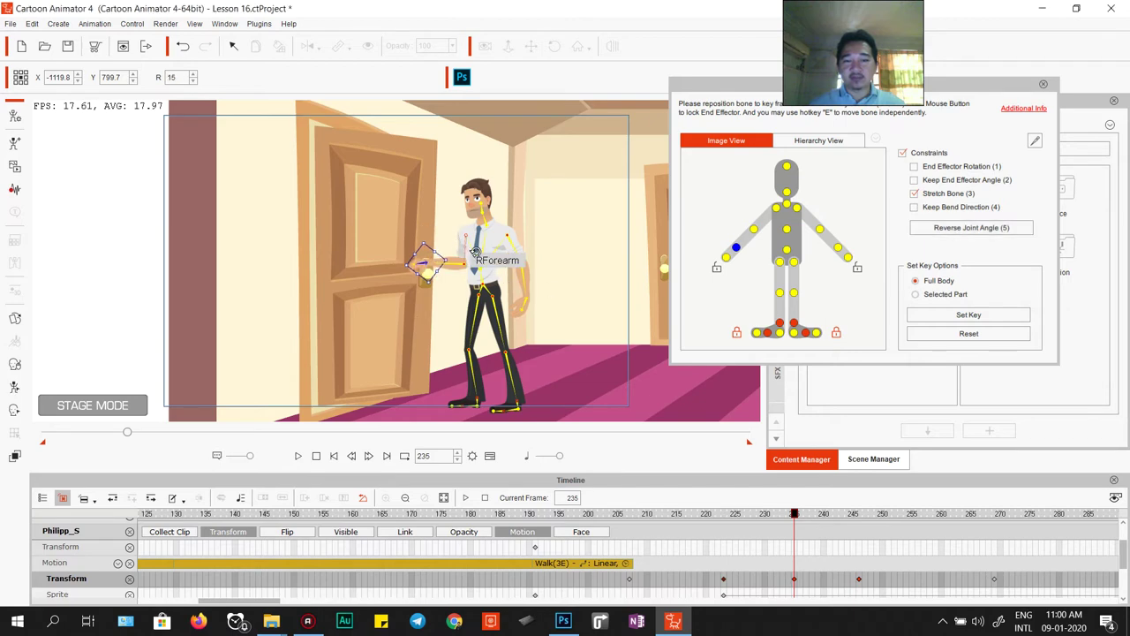
pyautogui.moveTo(420, 255); pyautogui.dragTo(431, 257)
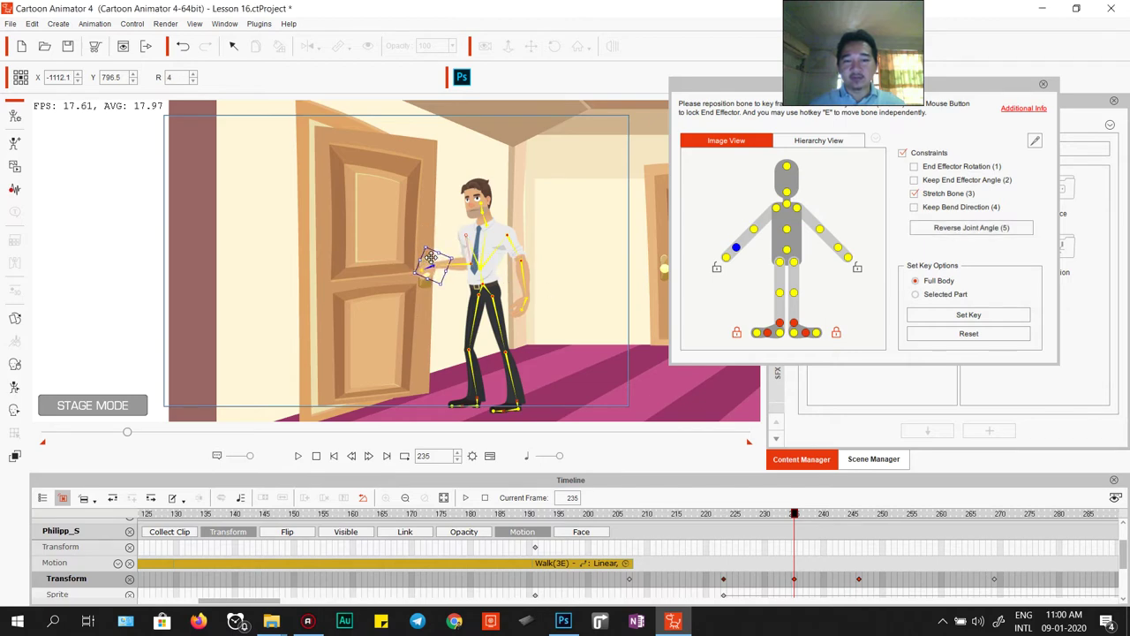
# Step: Place the right hand on the doorknob at about X -1099.9, Y 796.3 at frame 241 and X -1151, Y 799.5 at frame 229
pyautogui.click(823, 518)
pyautogui.click(829, 518)
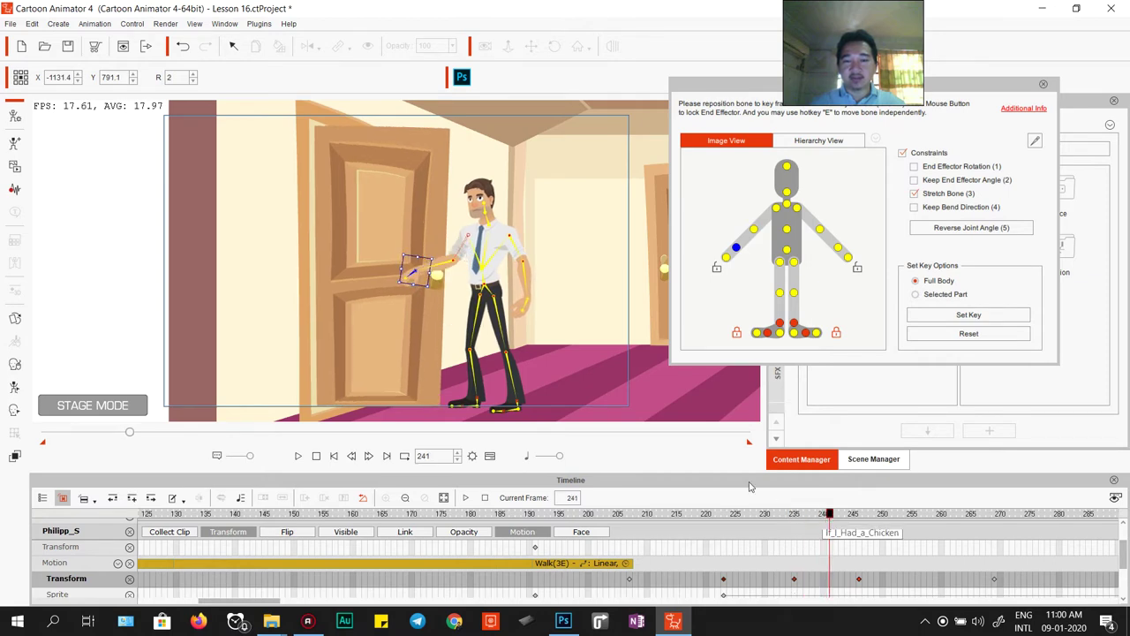
pyautogui.moveTo(421, 262); pyautogui.dragTo(449, 256)
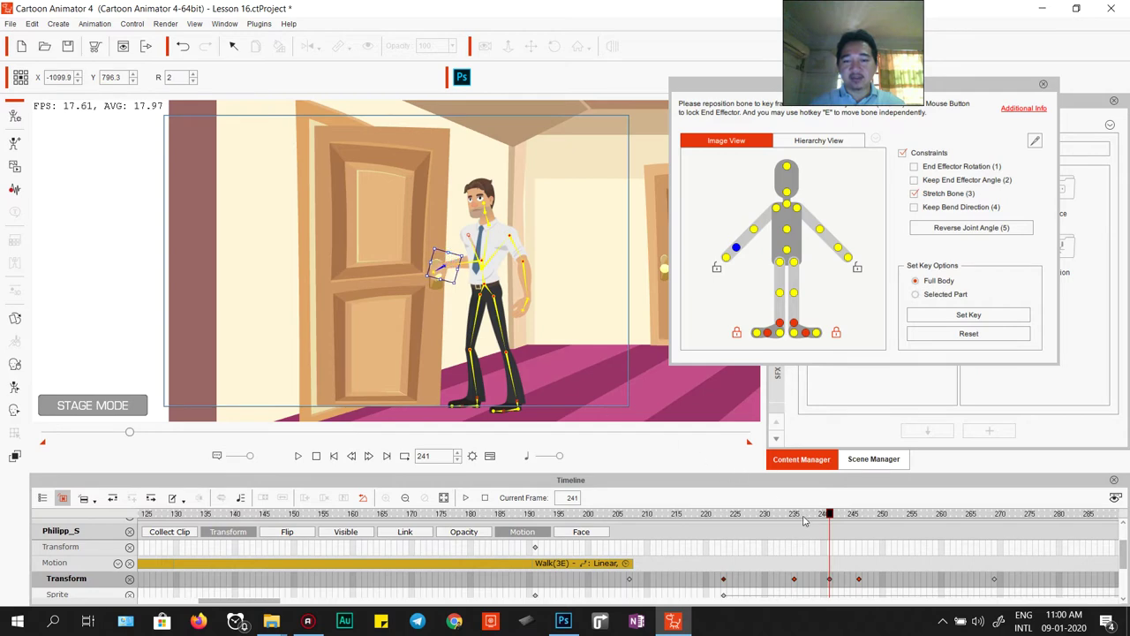
pyautogui.click(762, 583)
pyautogui.moveTo(403, 264); pyautogui.dragTo(390, 257)
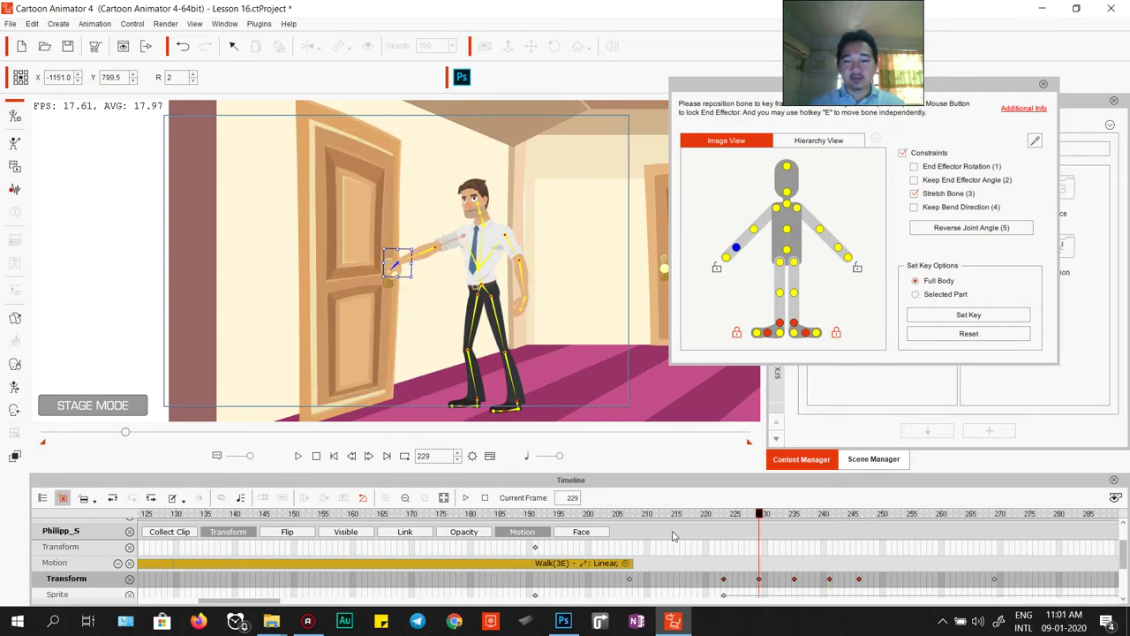
# Step: Place the right hand on the doorknob at about X -1139.7, Y 796.6 at frame 231 and X -1126.4, Y 796 at frame 233
pyautogui.click(742, 583)
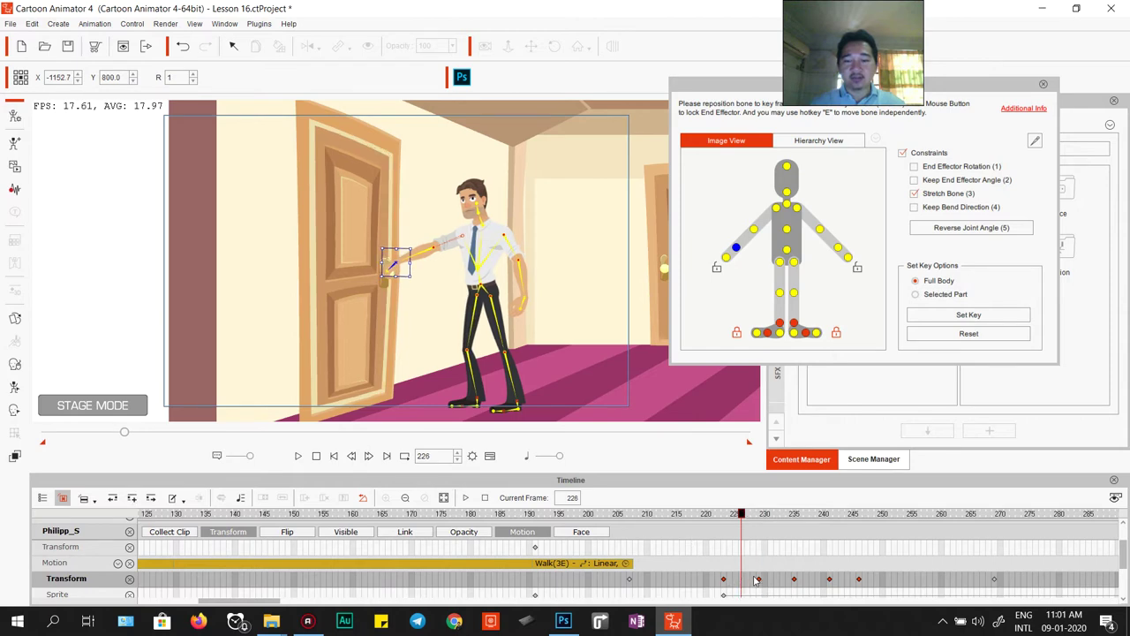
pyautogui.click(771, 583)
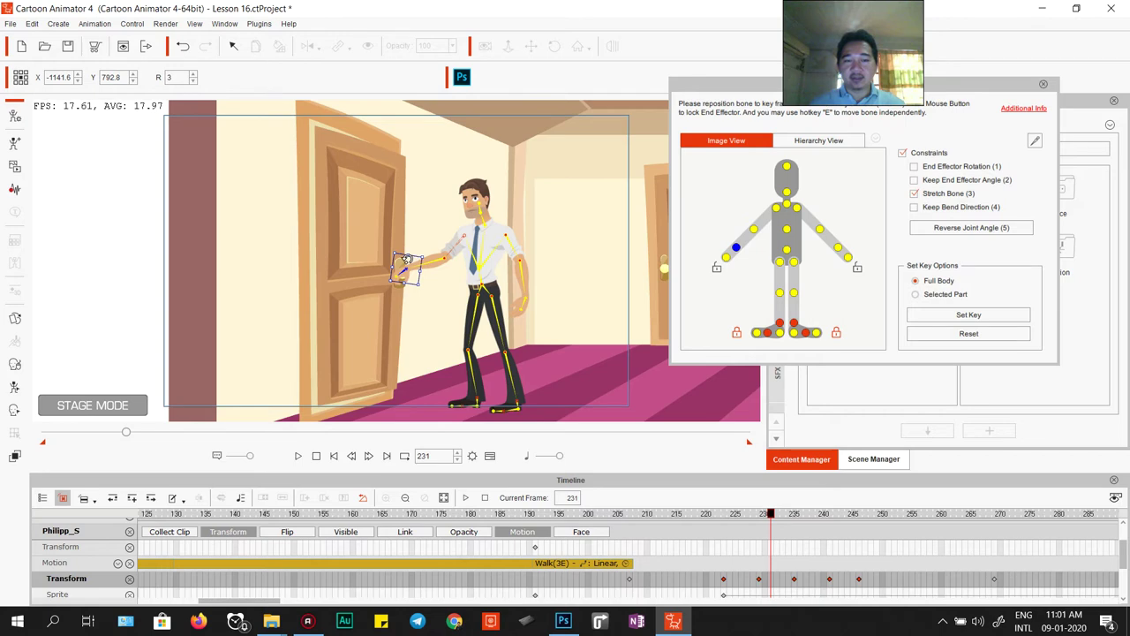
pyautogui.moveTo(405, 262); pyautogui.dragTo(408, 257)
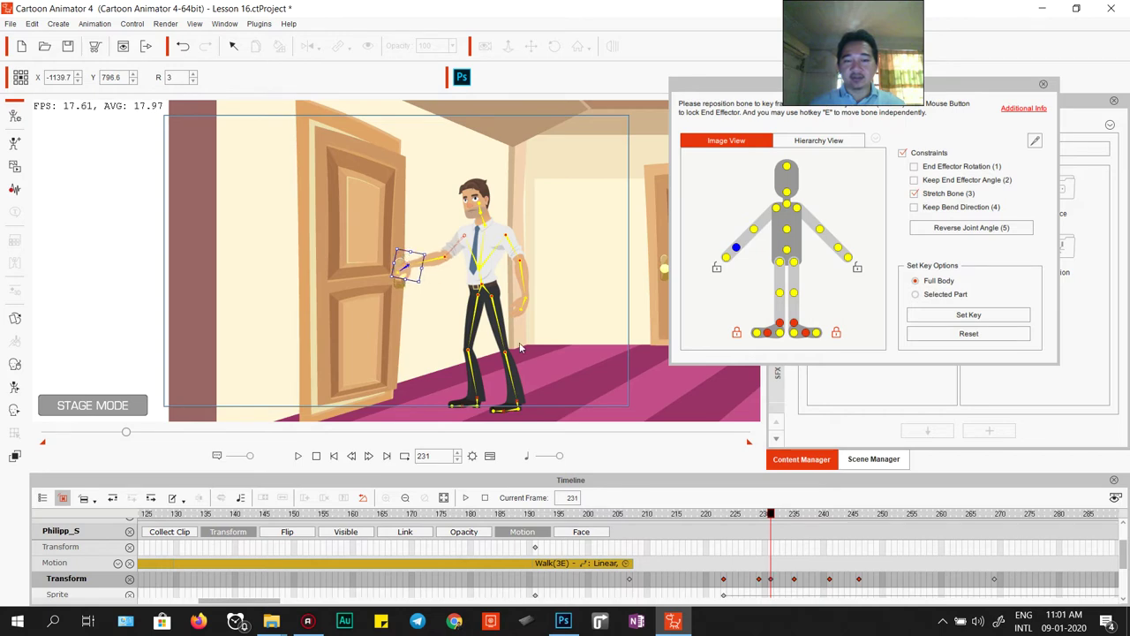
pyautogui.click(782, 584)
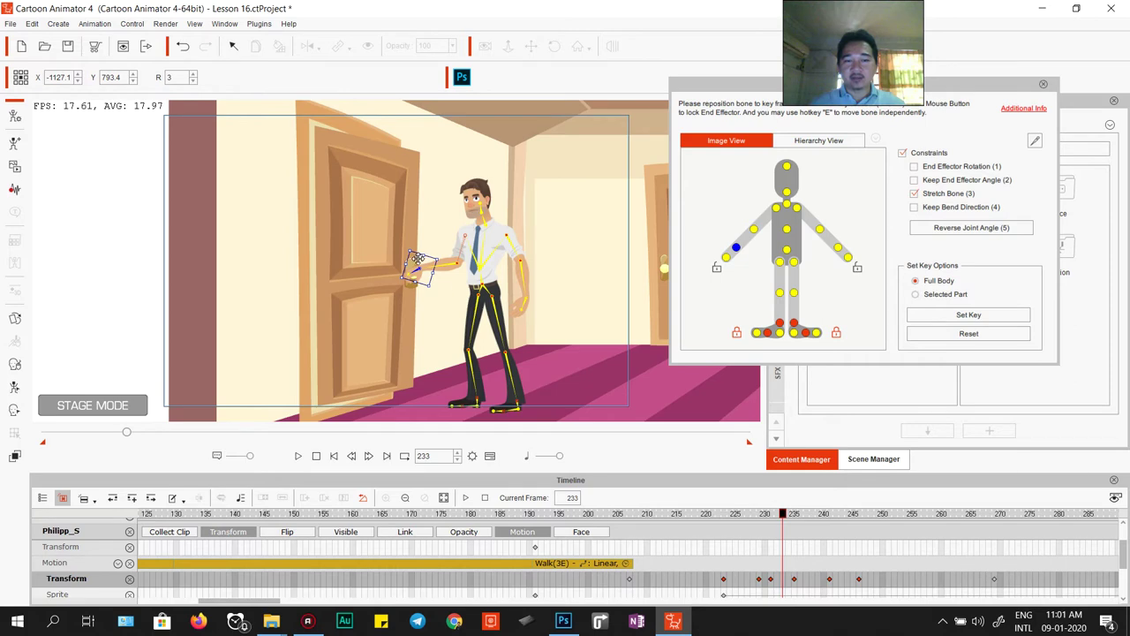
pyautogui.moveTo(419, 257); pyautogui.dragTo(419, 256)
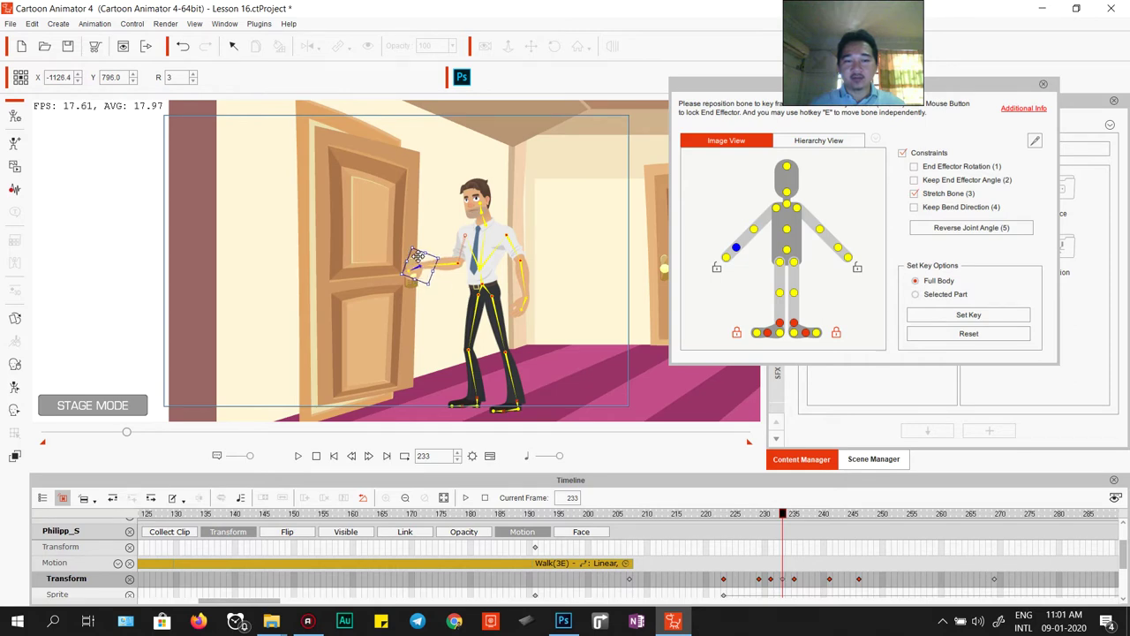
# Step: Place the right hand on the doorknob at about X -1105.9, Y 799.2 at frame 238 and X -1111.9, Y 795.7 at frame 244
pyautogui.click(812, 583)
pyautogui.moveTo(433, 263); pyautogui.dragTo(434, 260)
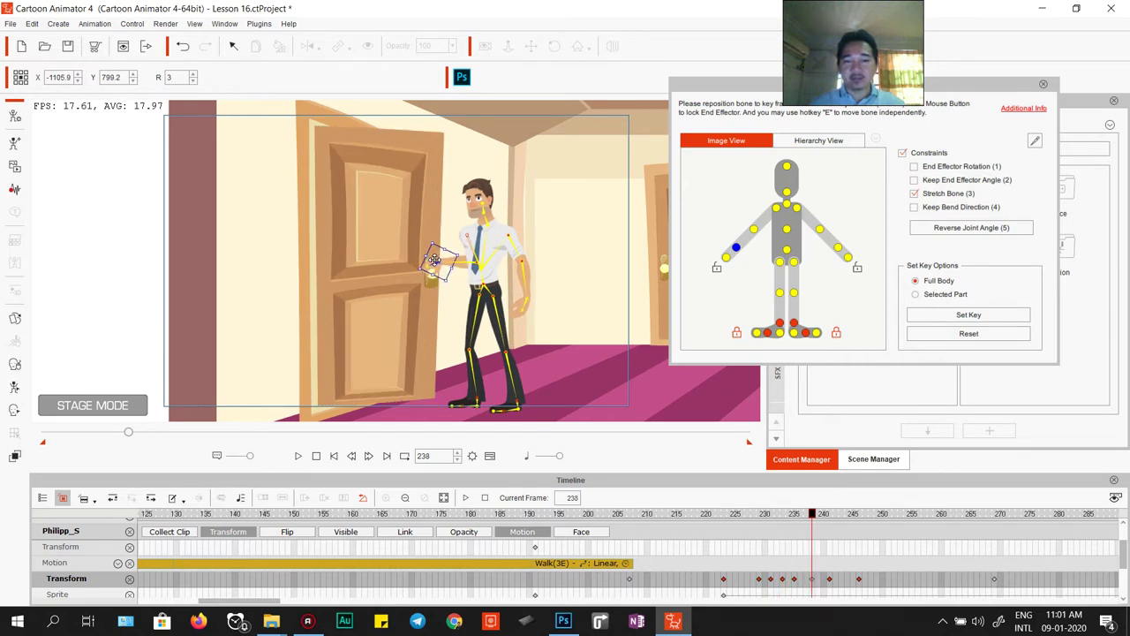
pyautogui.click(847, 584)
pyautogui.moveTo(414, 267); pyautogui.dragTo(429, 256)
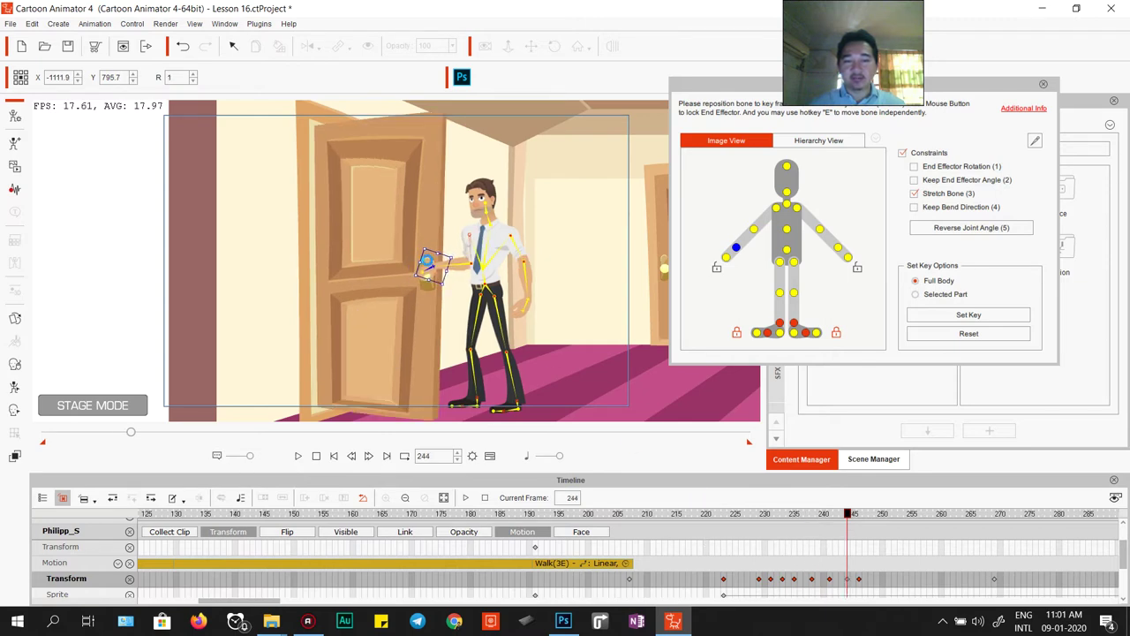
# Step: Check the hand pose at frame 246, then play the door-opening motion from frame 223
pyautogui.click(857, 583)
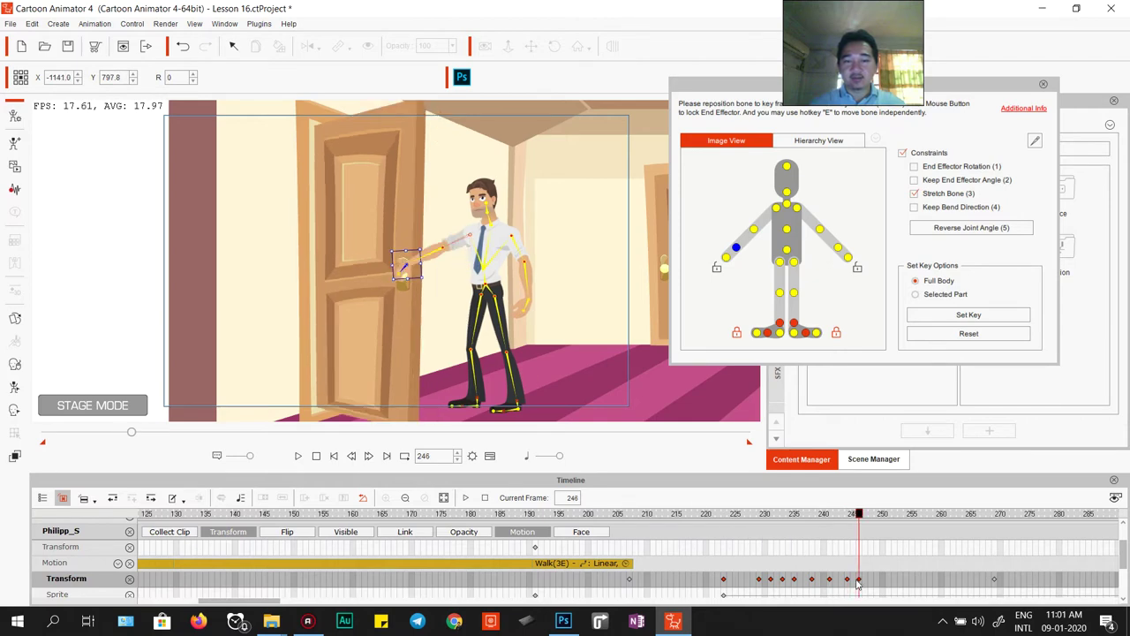
pyautogui.click(724, 581)
pyautogui.press('space')
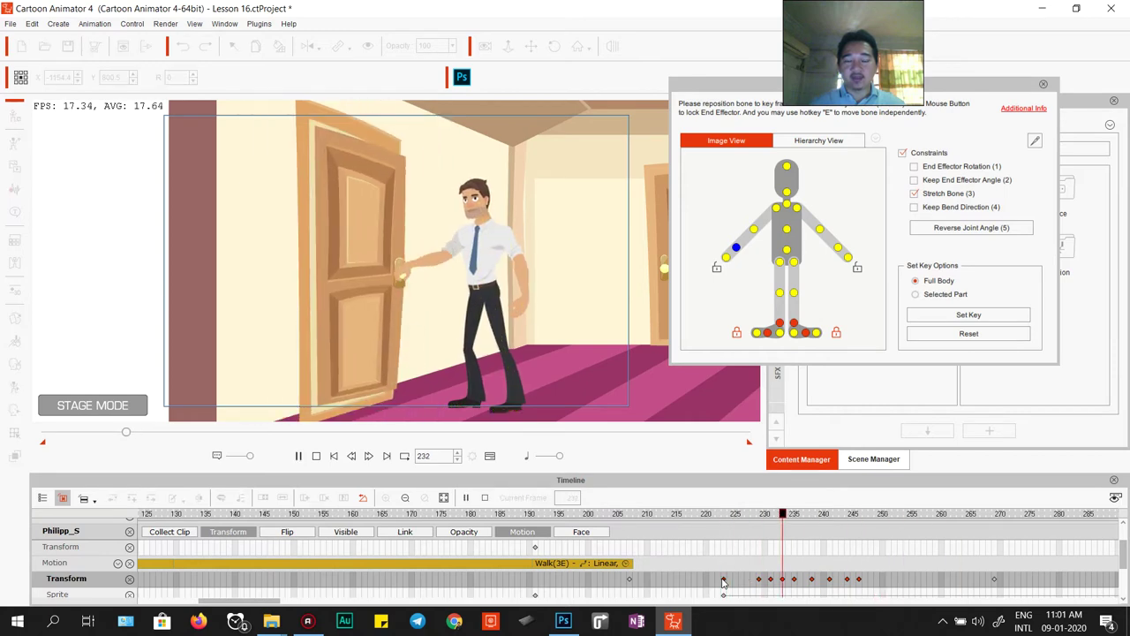
pyautogui.press('space')
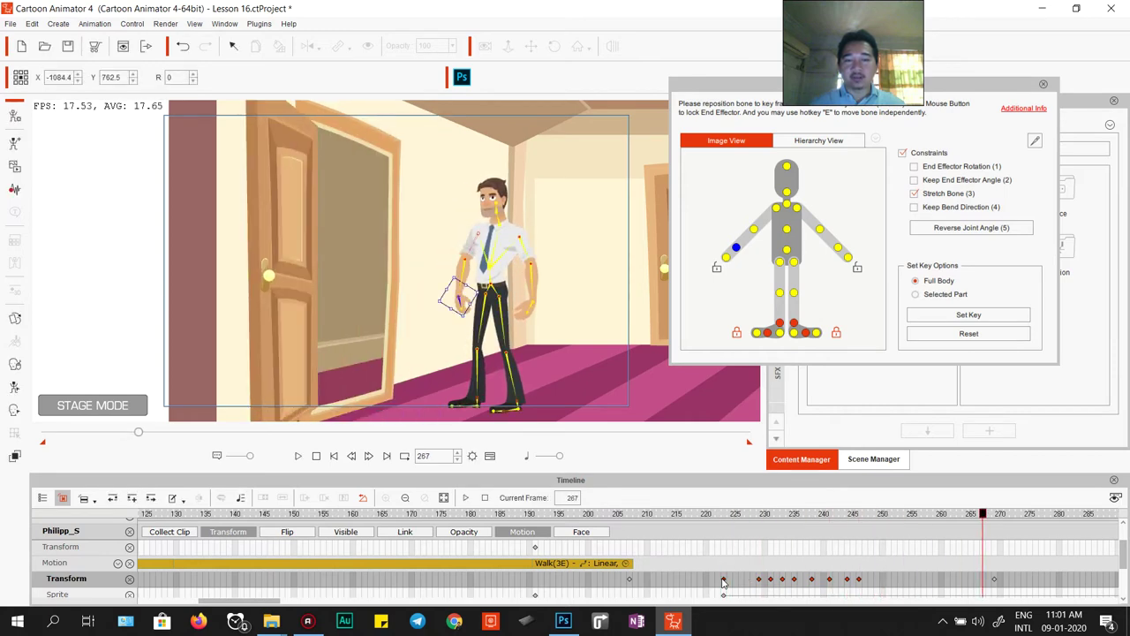
# Step: Move the resting pose key from frame 269 to frame 252, play the motion, and shift the key to frame 256
pyautogui.moveTo(984, 524); pyautogui.dragTo(889, 544)
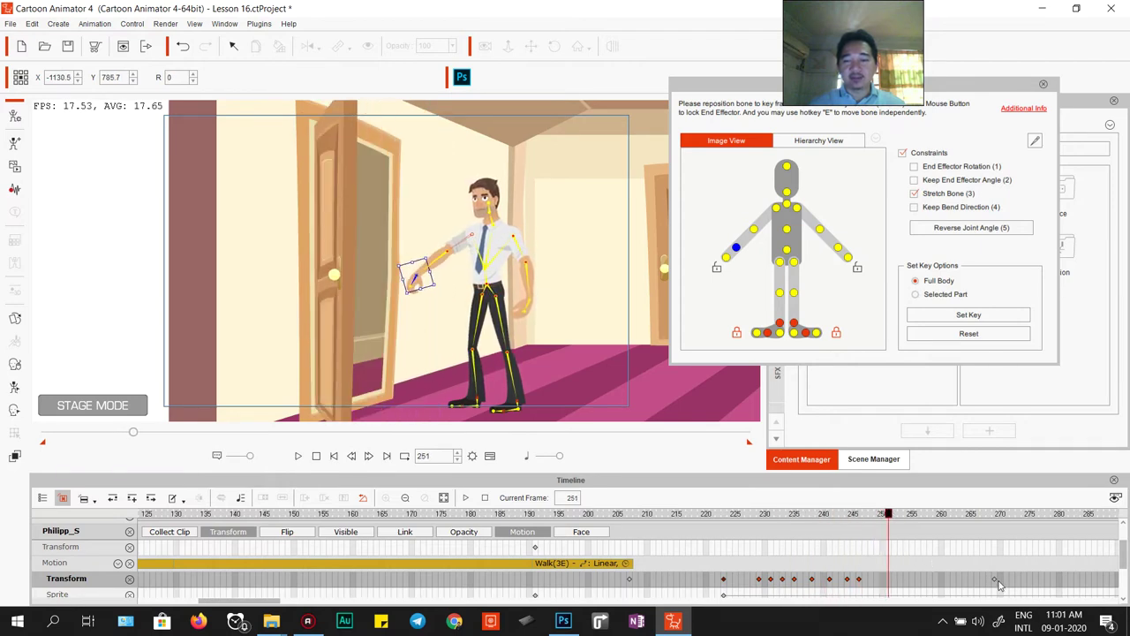
pyautogui.moveTo(996, 581); pyautogui.dragTo(977, 580)
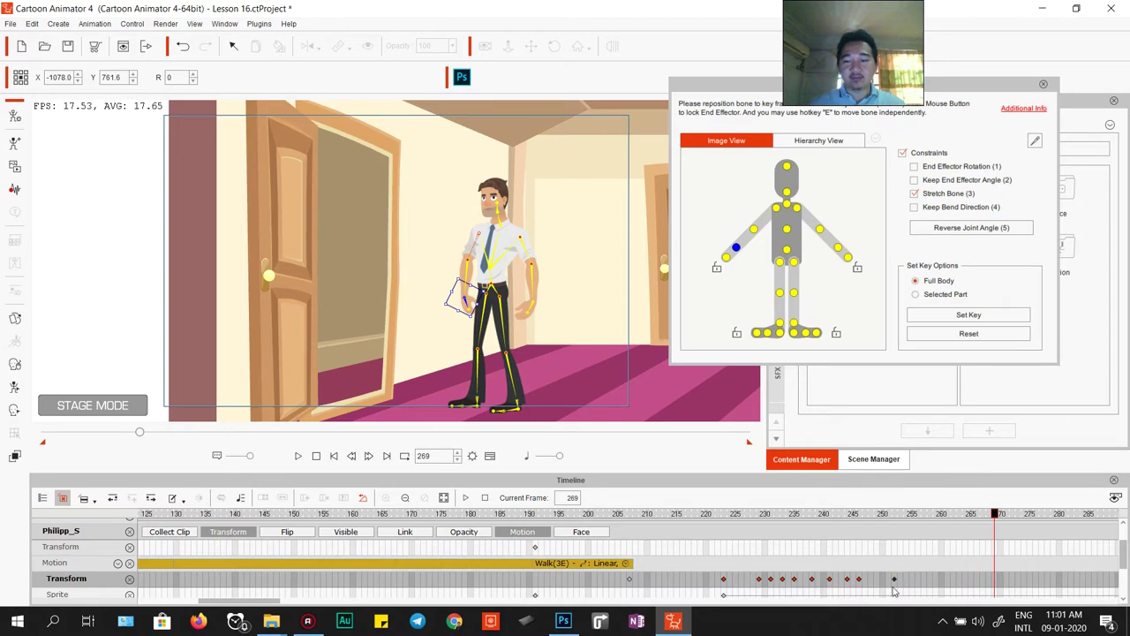
pyautogui.click(808, 587)
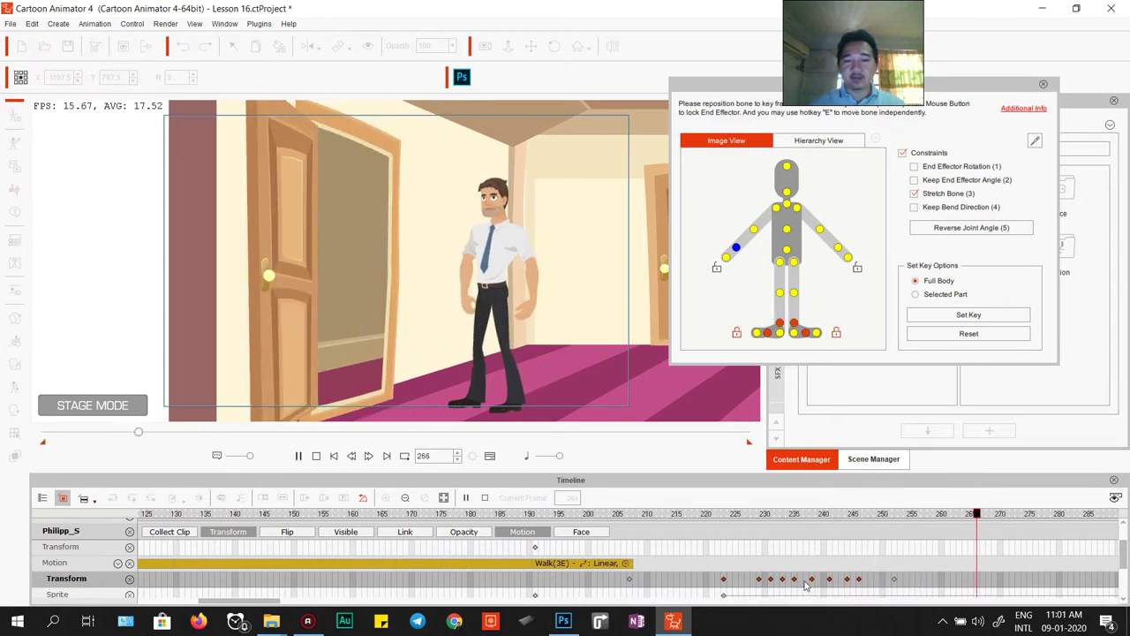
pyautogui.click(894, 581)
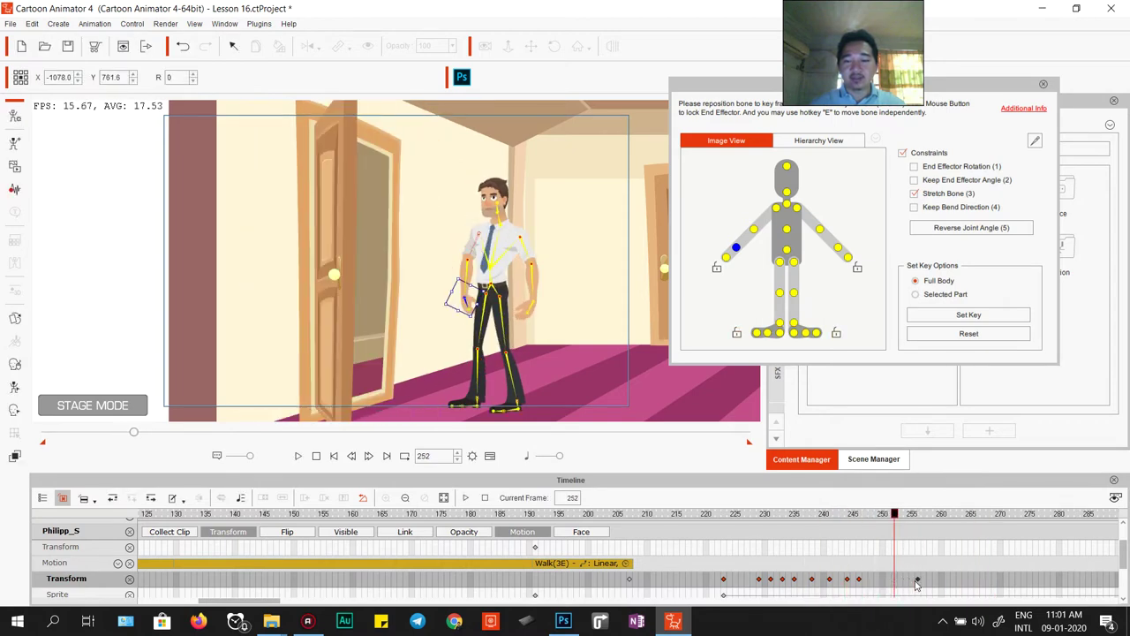
pyautogui.press('space')
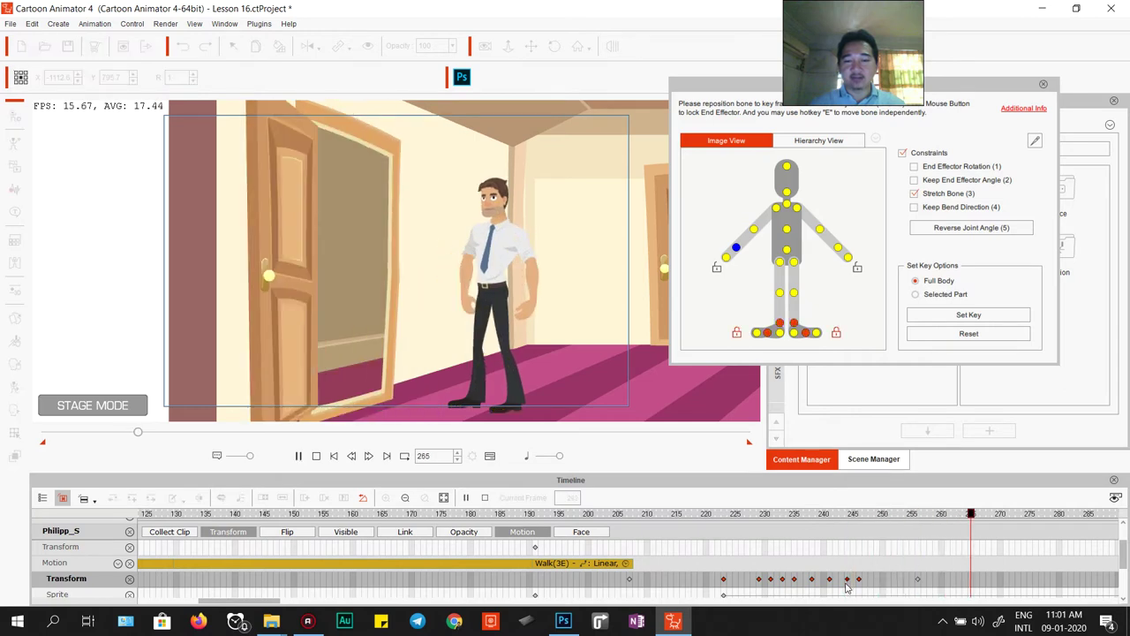
# Step: Replay the motion, try the resting pose key at frame 257, and return it to frame 256
pyautogui.click(846, 587)
pyautogui.press('space')
pyautogui.press('space')
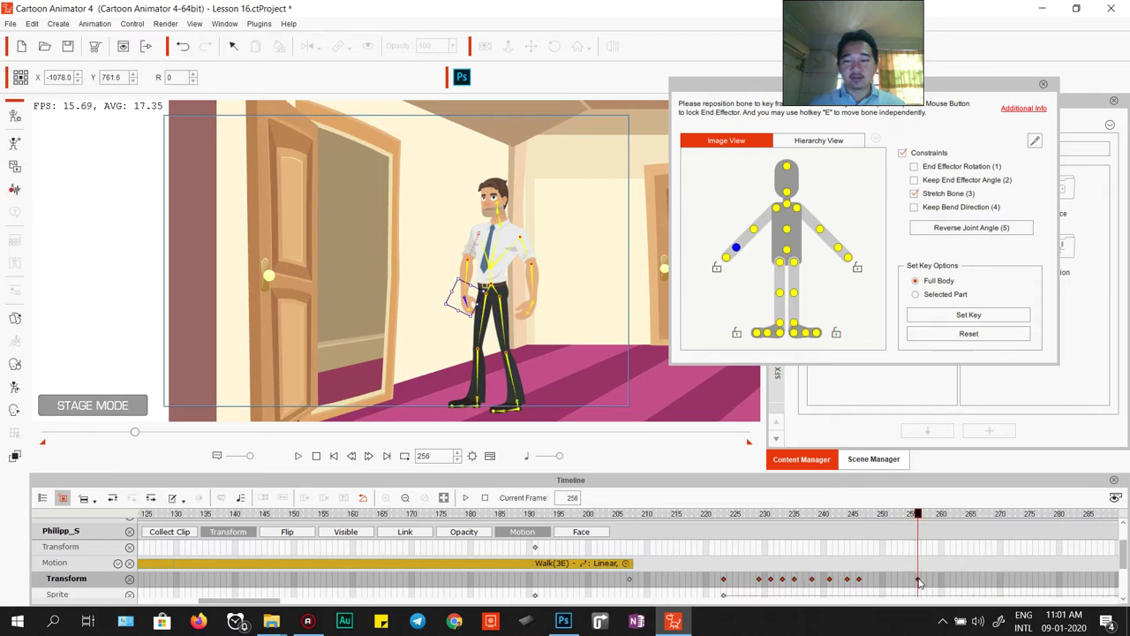
pyautogui.click(796, 589)
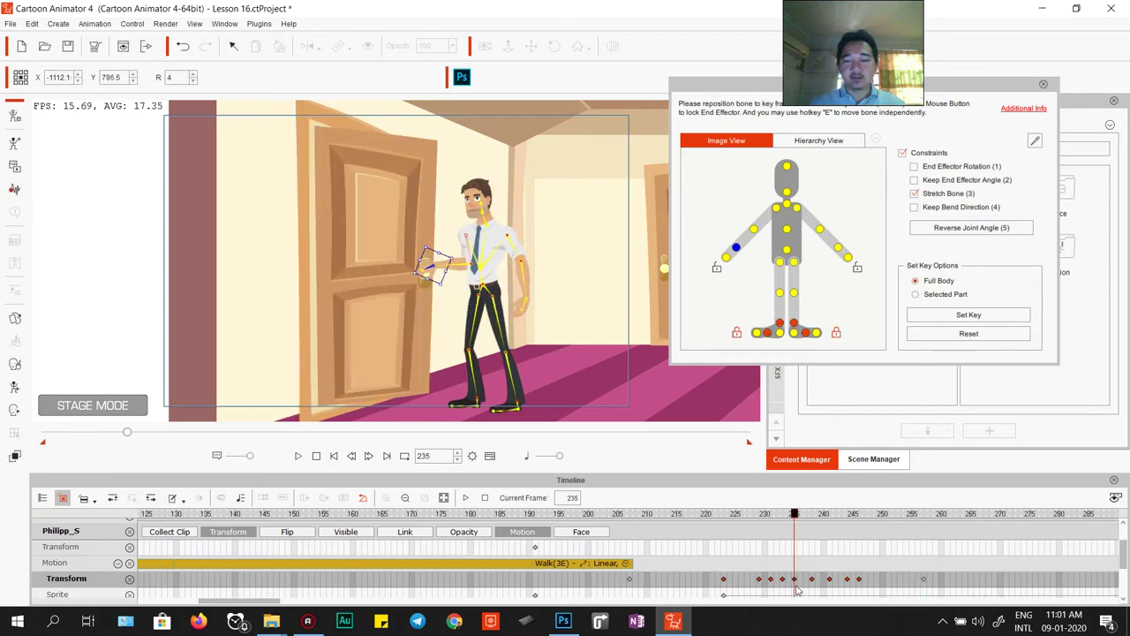
pyautogui.press('space')
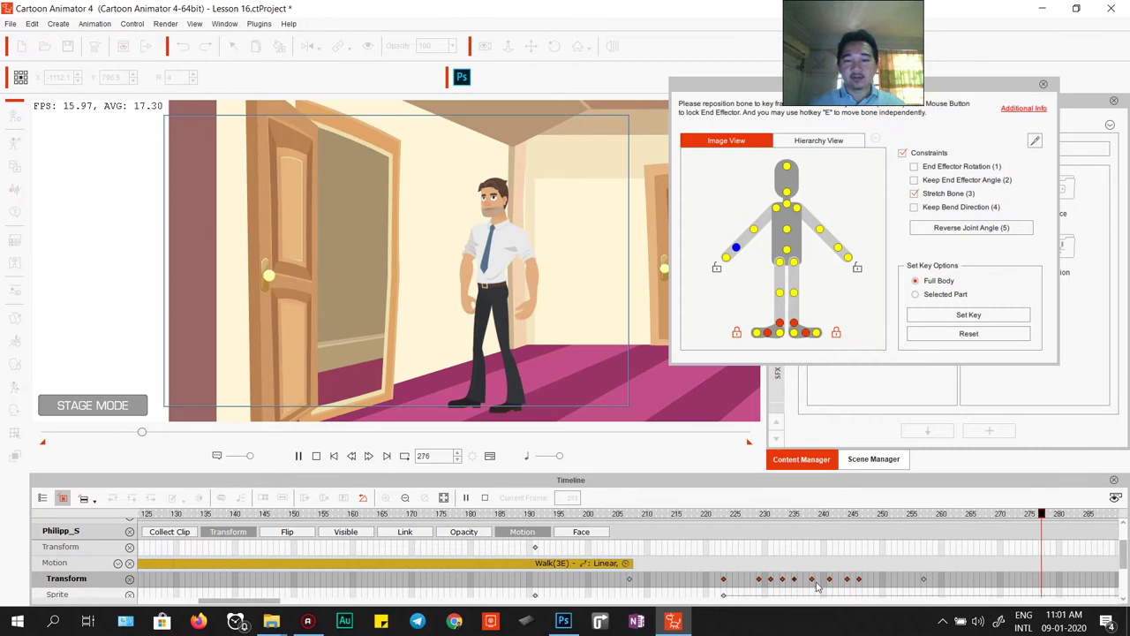
pyautogui.press('space')
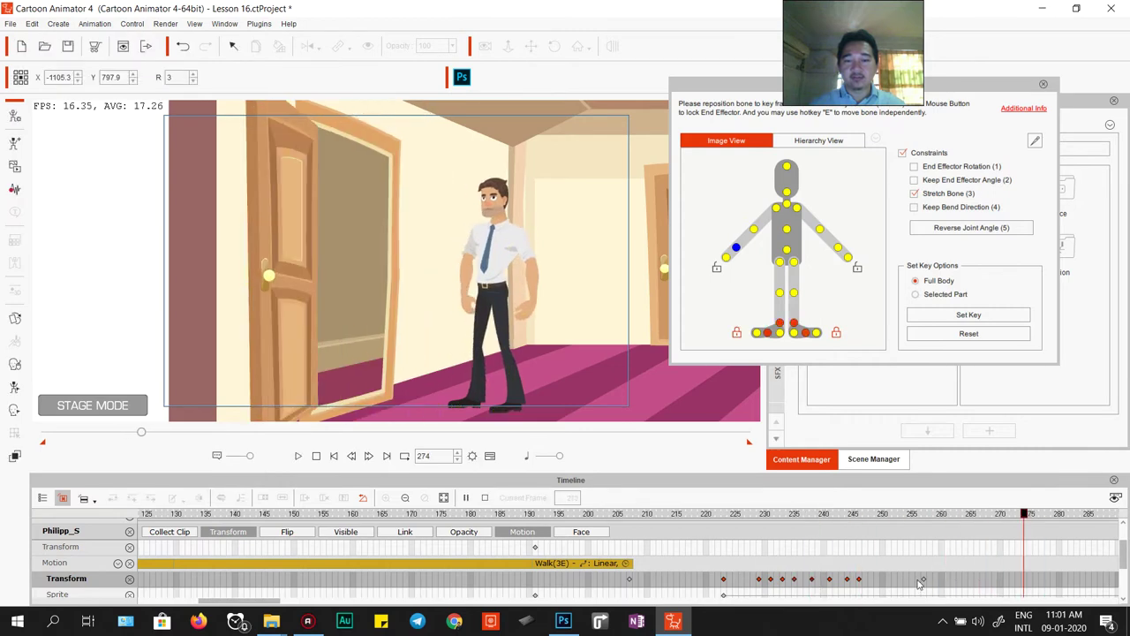
pyautogui.click(919, 583)
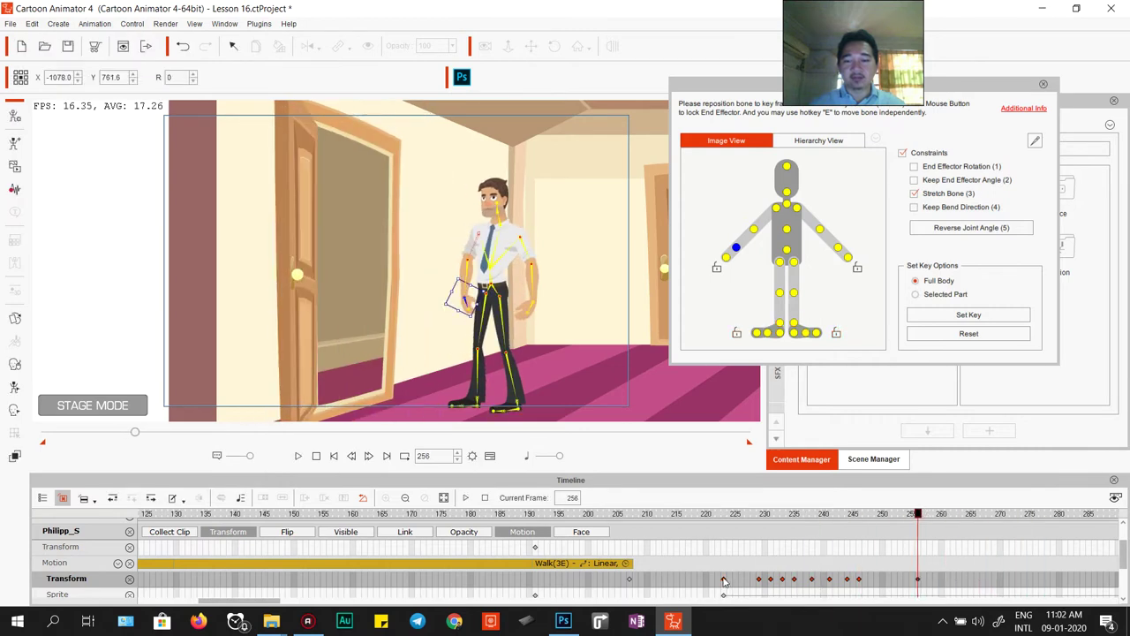
# Step: Play the door-opening motion from frame 223 and close the motion key editor
pyautogui.press('space')
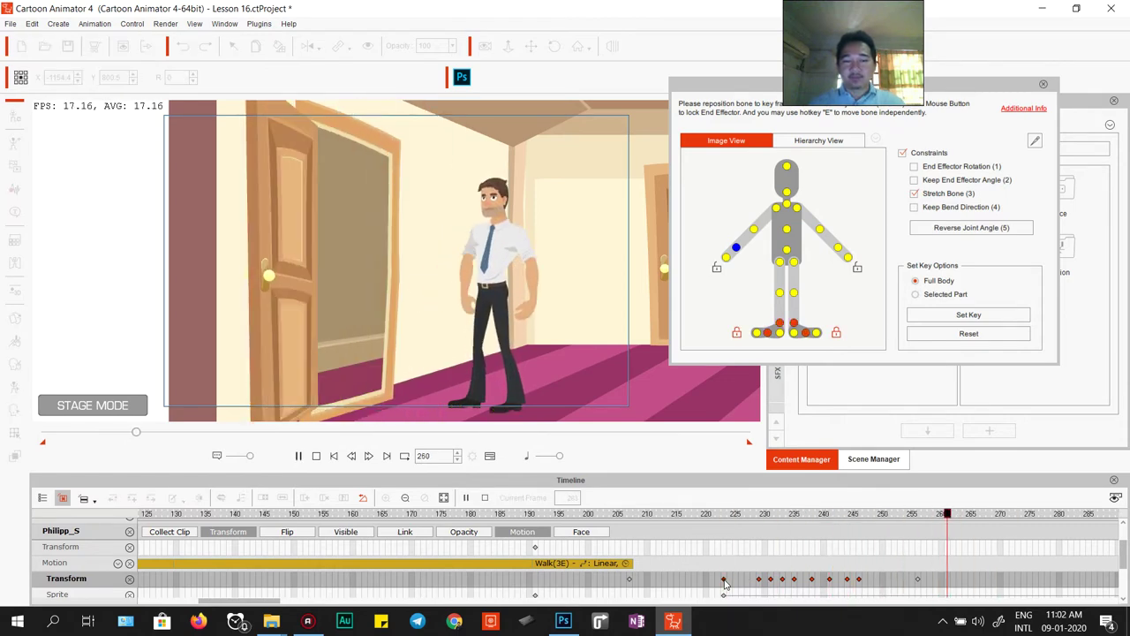
pyautogui.click(724, 518)
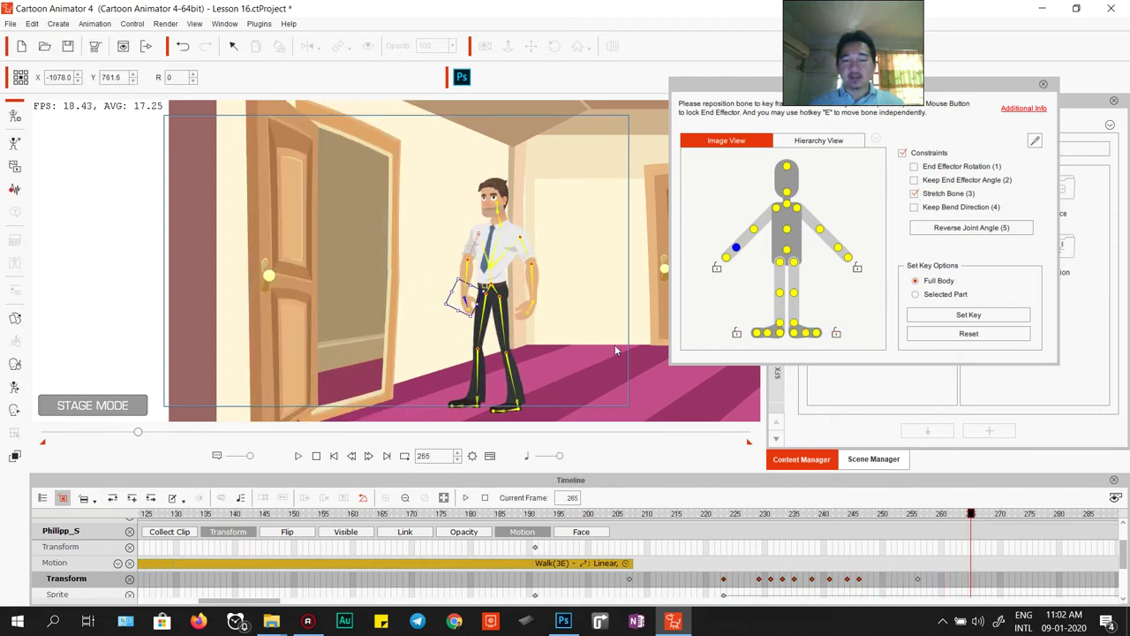
pyautogui.click(1043, 84)
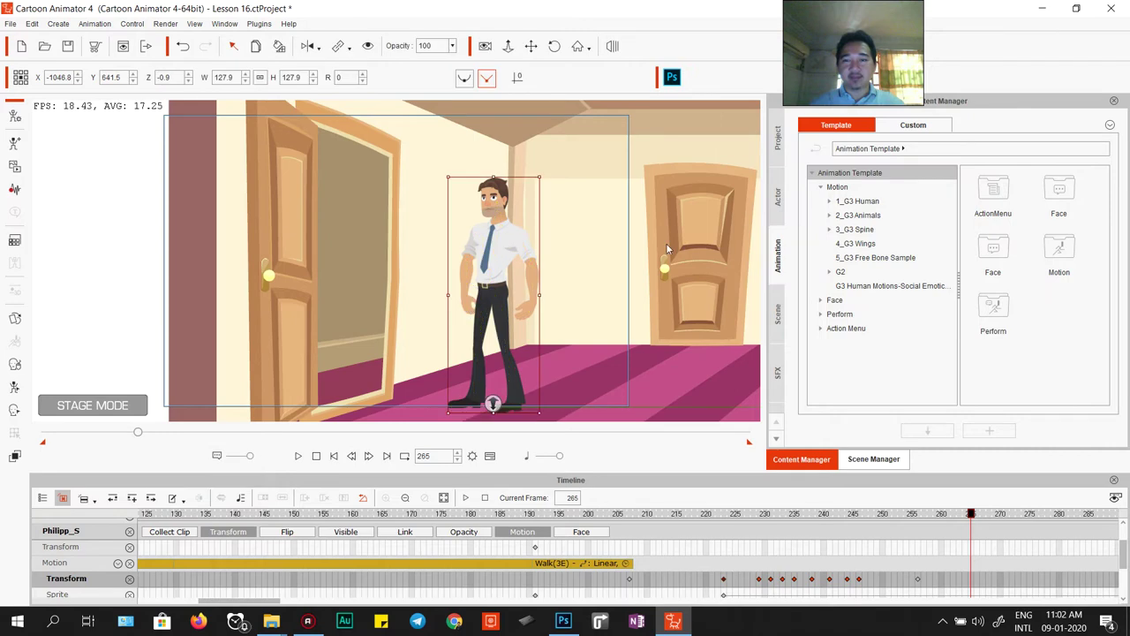
# Step: Apply the Walk(1S) action to the character at frame 265 and add a key at frame 274 on his main Transform track
pyautogui.rightClick(511, 239)
pyautogui.moveTo(619, 248)
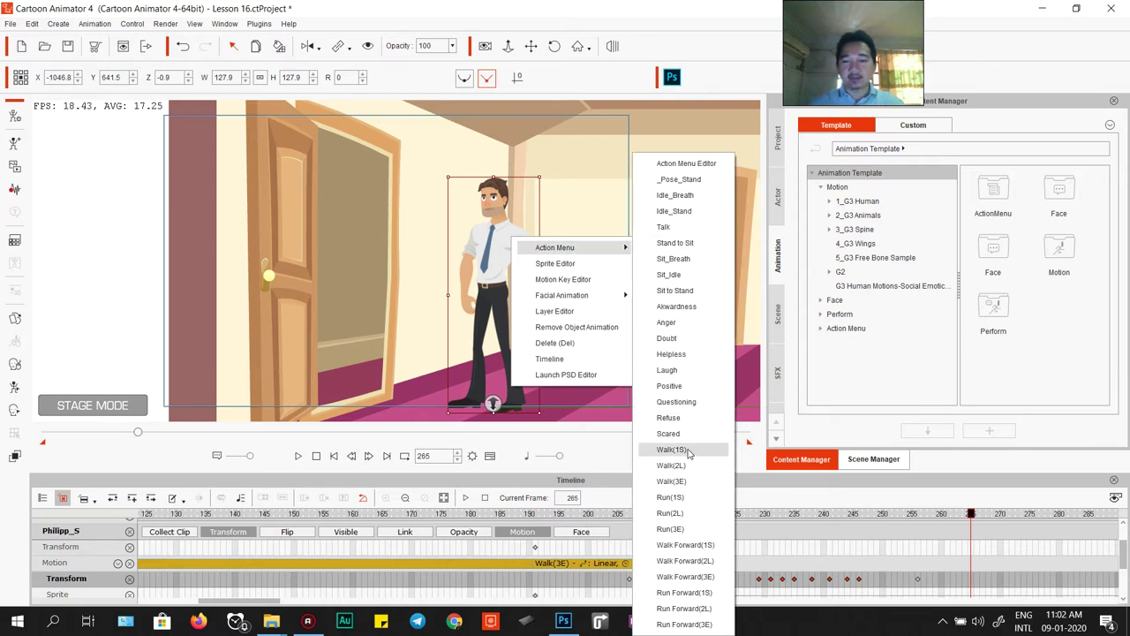
pyautogui.click(671, 450)
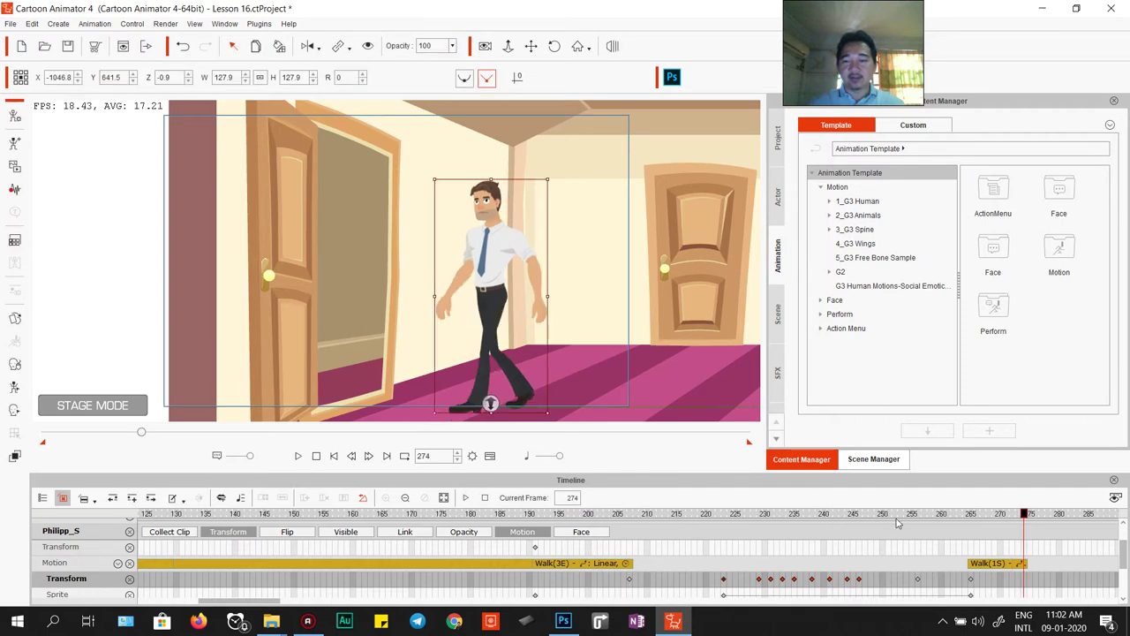
pyautogui.click(980, 547)
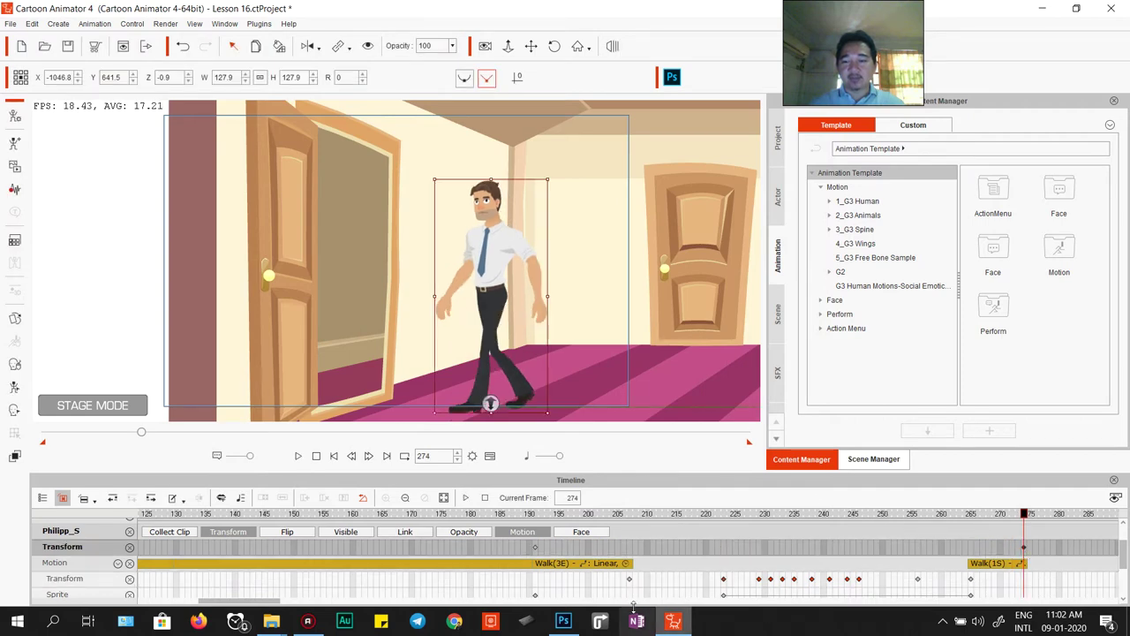
# Step: Apply the Walk(2L) action to the character from frame 274, following the Walk(1S) clip
pyautogui.moveTo(269, 603); pyautogui.dragTo(329, 603)
pyautogui.rightClick(508, 270)
pyautogui.moveTo(574, 279)
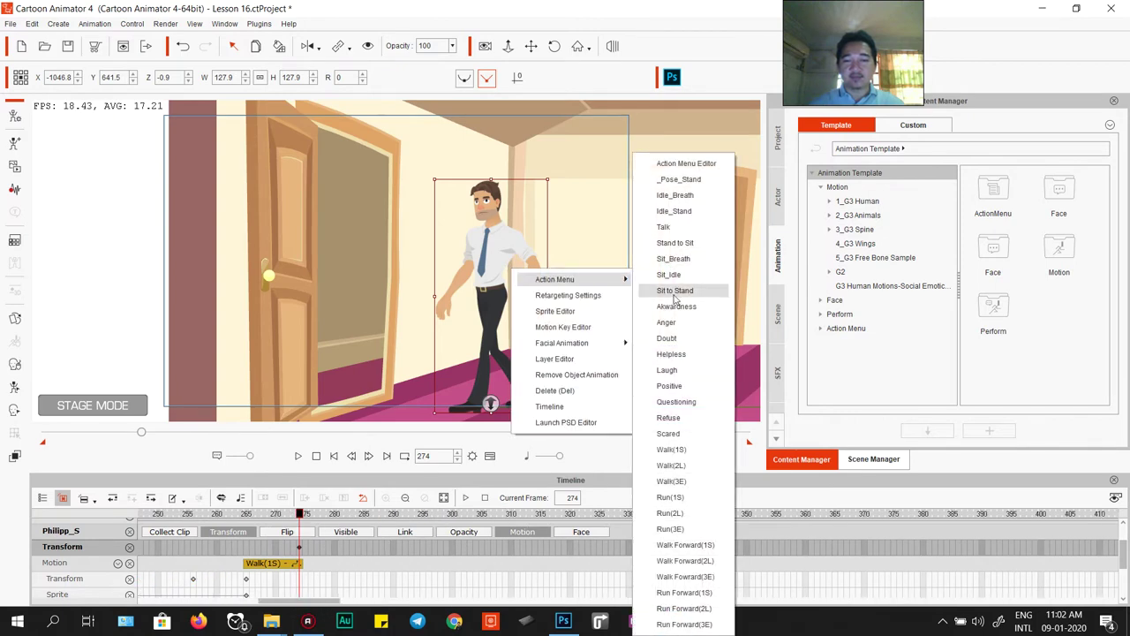
pyautogui.click(671, 465)
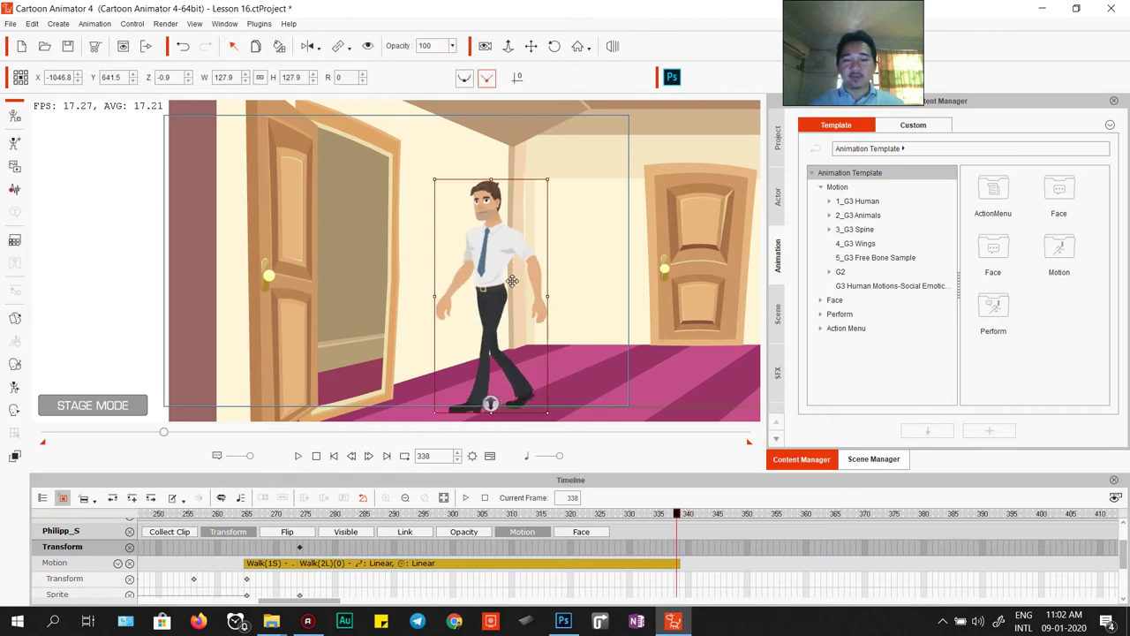
# Step: At frame 338, move the walking character into the open doorway at about X -1174.1, Y 650.6
pyautogui.moveTo(492, 263); pyautogui.dragTo(369, 253)
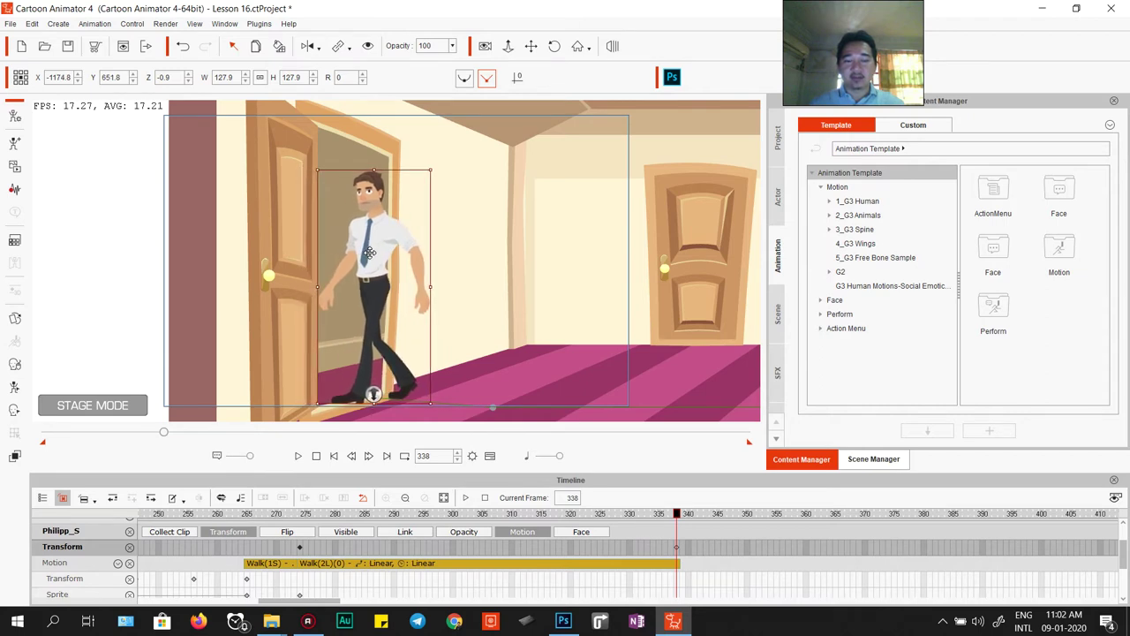
pyautogui.moveTo(369, 253); pyautogui.dragTo(369, 254)
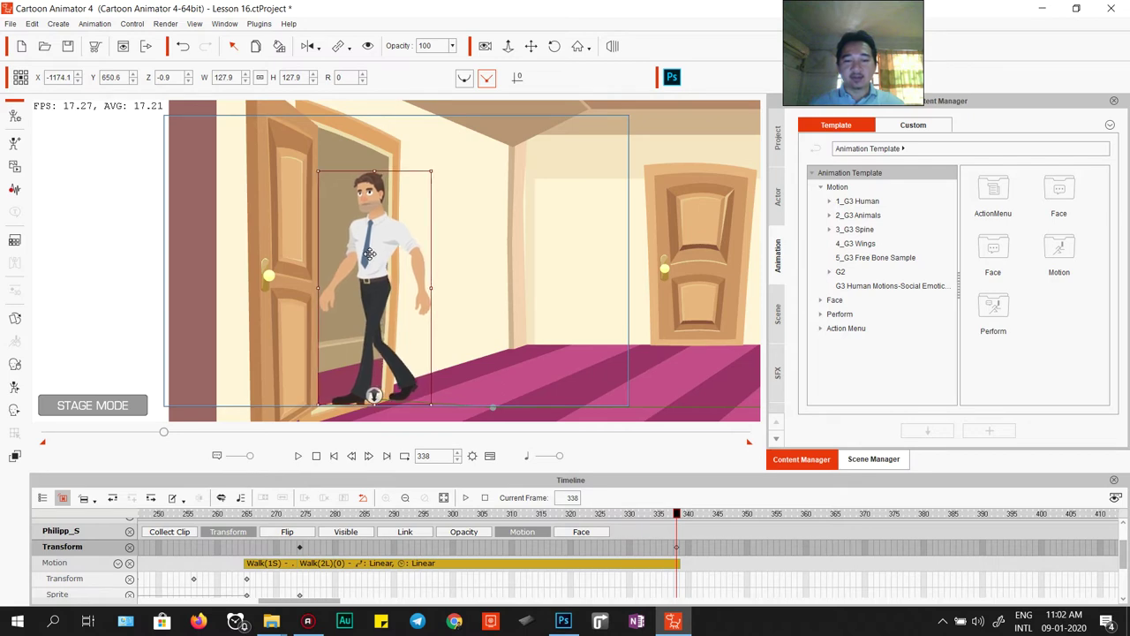
# Step: Show the walking character's Opacity track and add opacity keys at frames 336 and 338
pyautogui.click(657, 553)
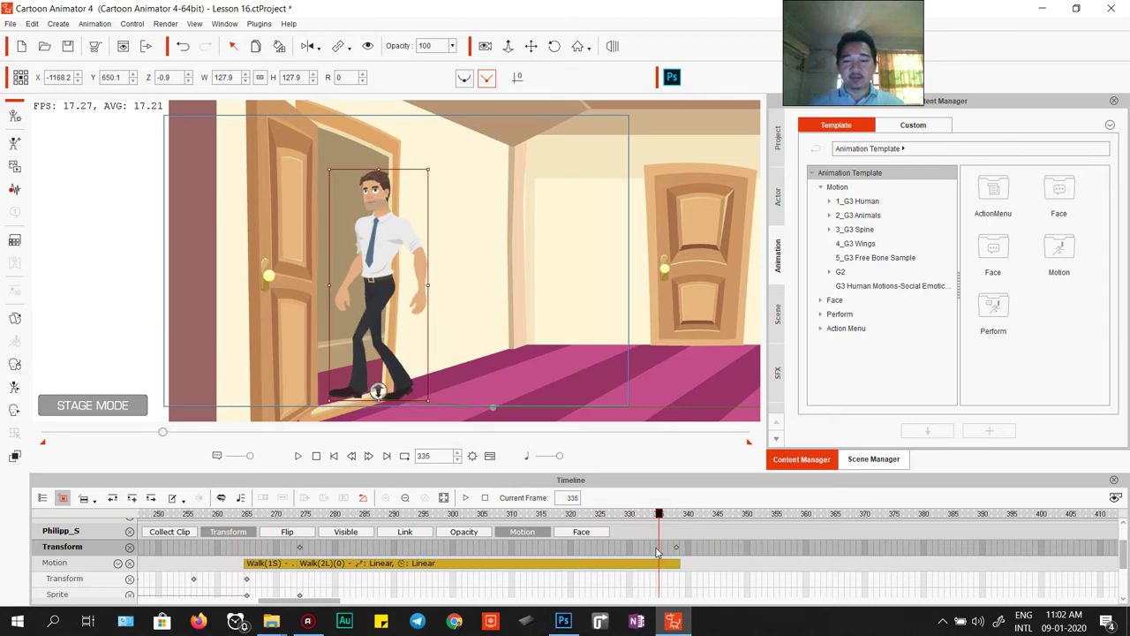
pyautogui.click(670, 553)
pyautogui.click(666, 553)
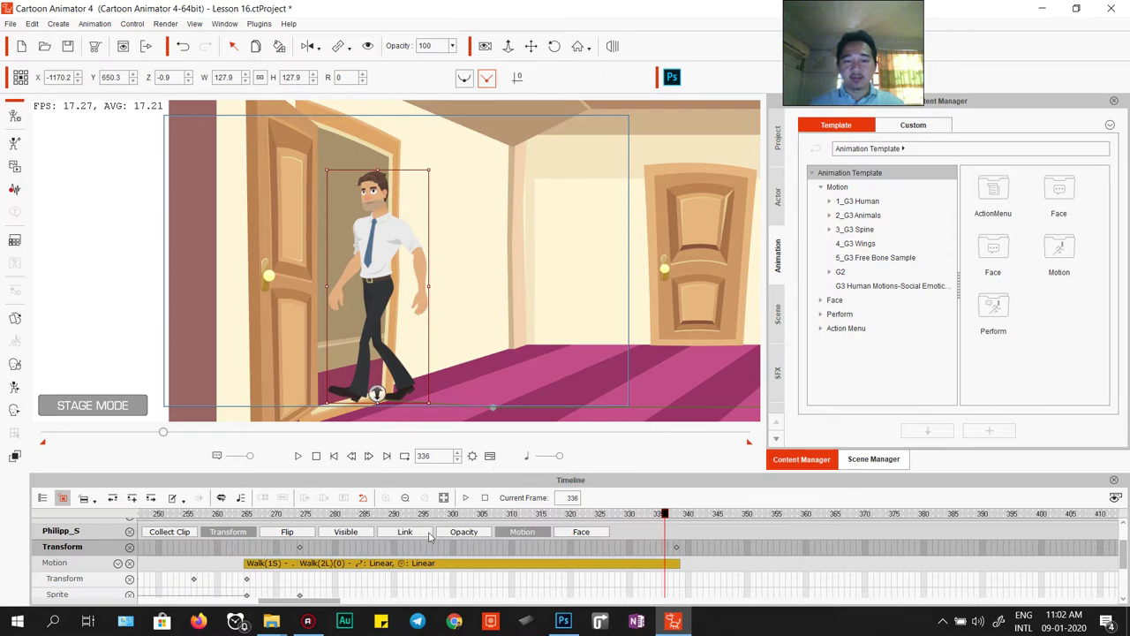
pyautogui.click(458, 531)
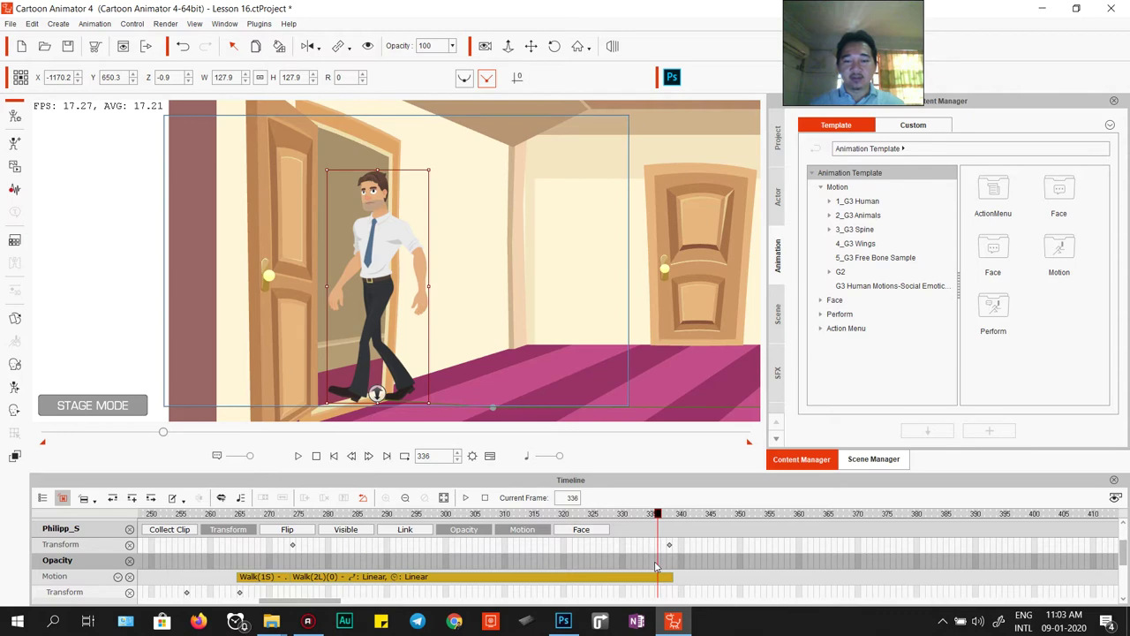
pyautogui.click(669, 565)
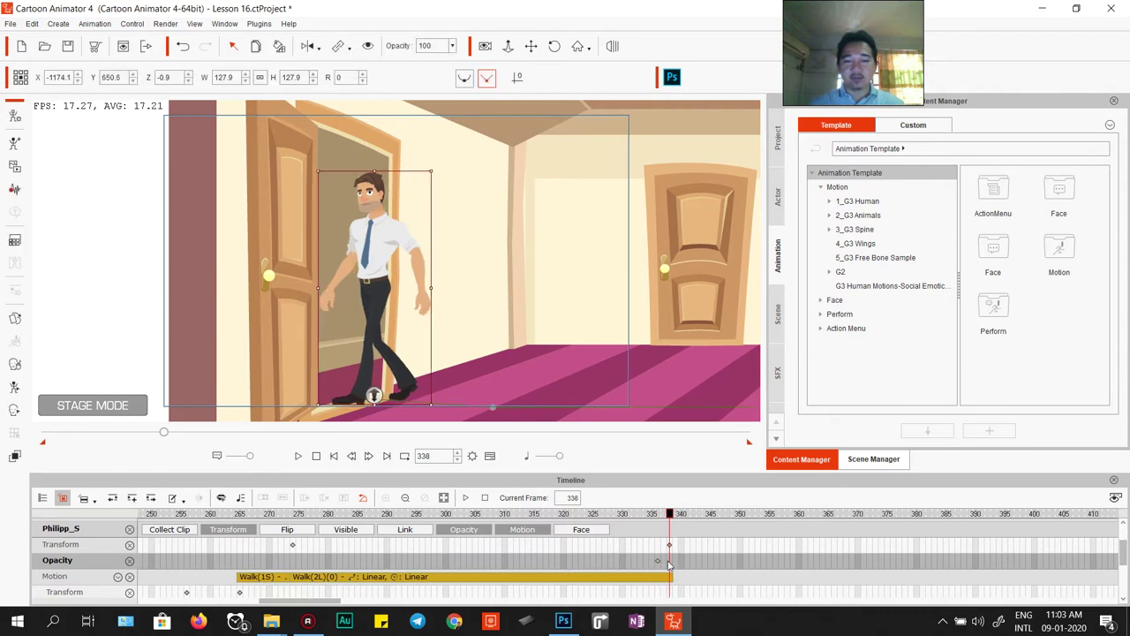
pyautogui.click(658, 564)
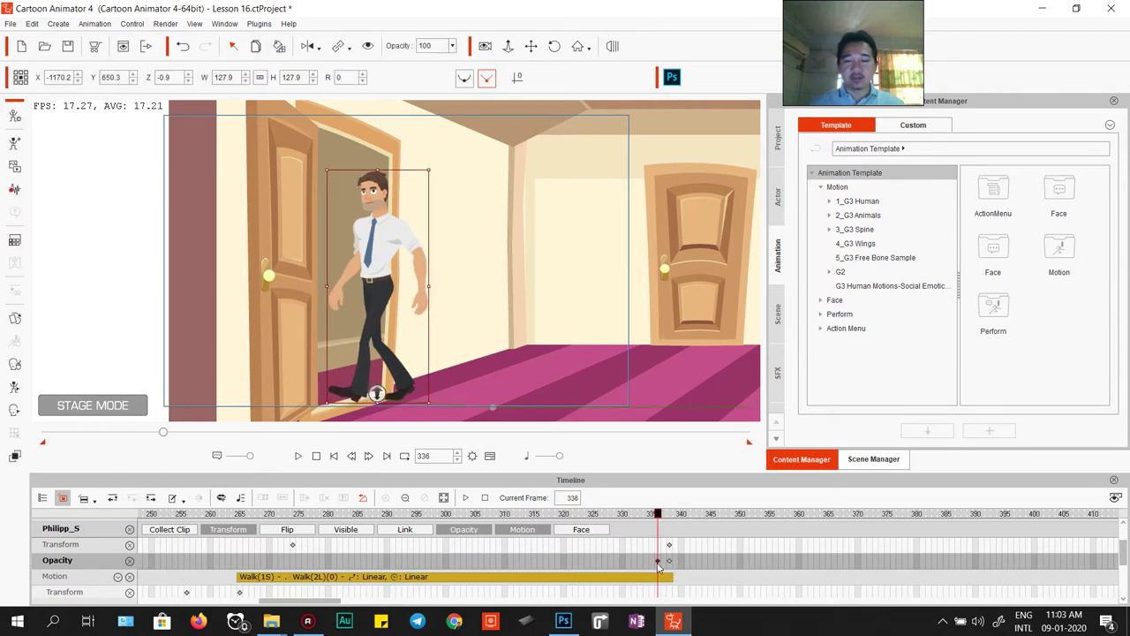
# Step: Set the character's opacity to 0 at frame 338, inside the open doorway
pyautogui.click(670, 564)
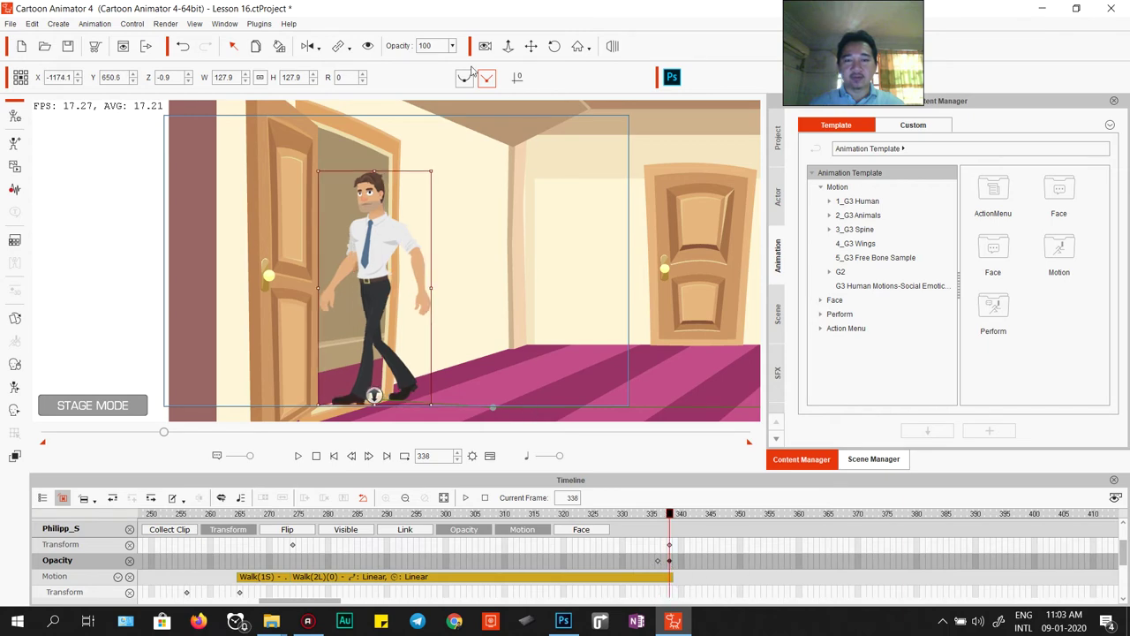
pyautogui.click(452, 46)
pyautogui.moveTo(460, 58); pyautogui.dragTo(411, 62)
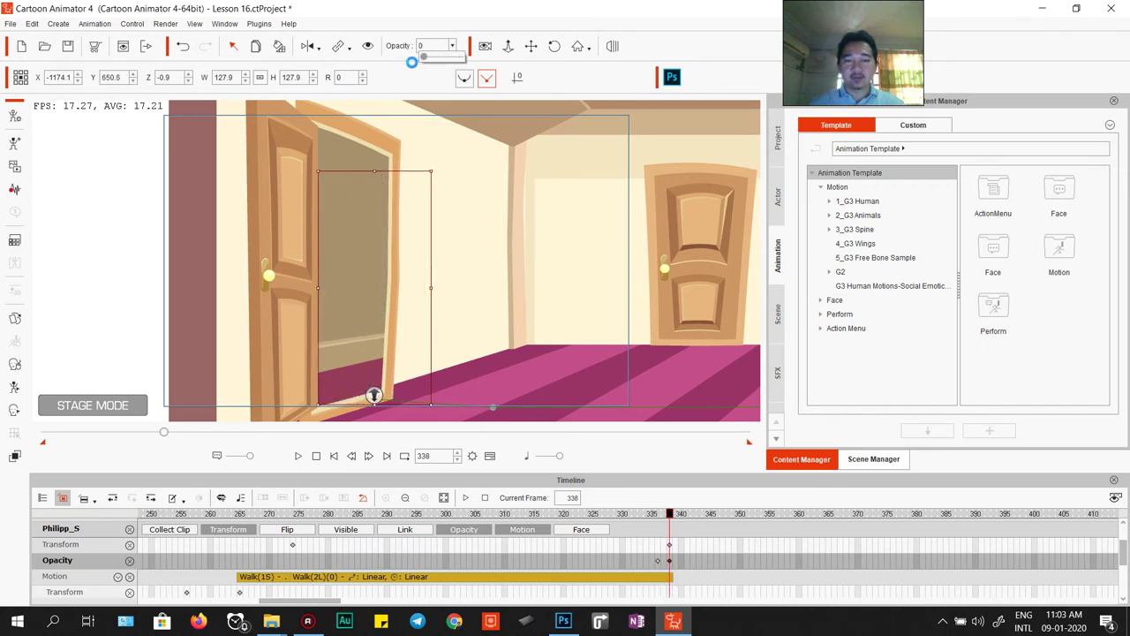
# Step: Play the walk through the doorway several times from around frame 265 to check the character's fade-out
pyautogui.press('space')
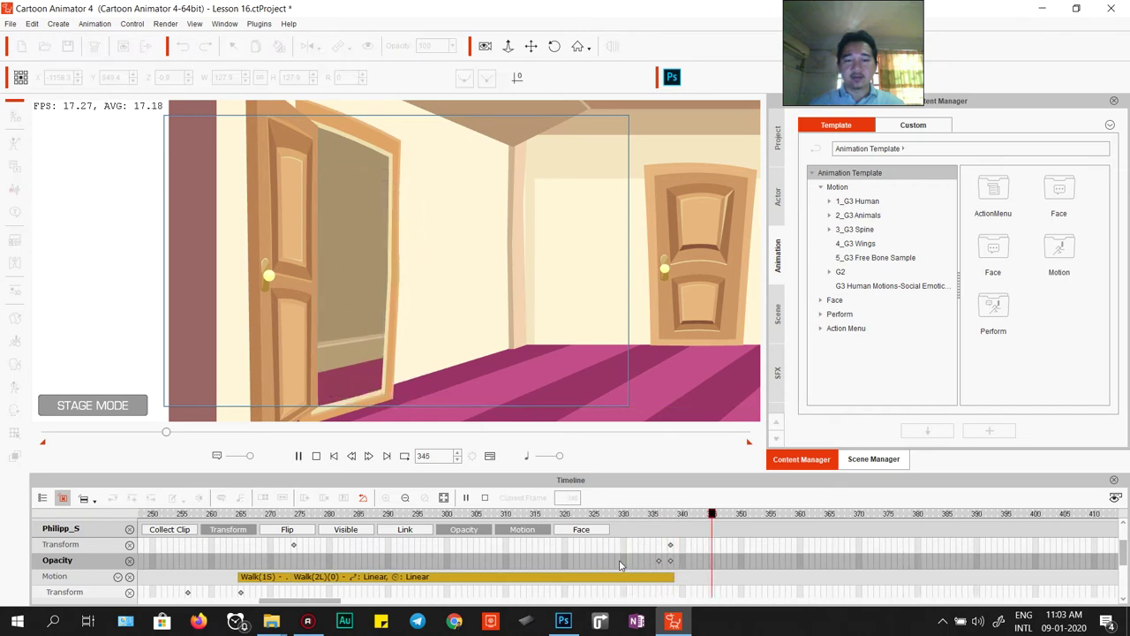
pyautogui.press('space')
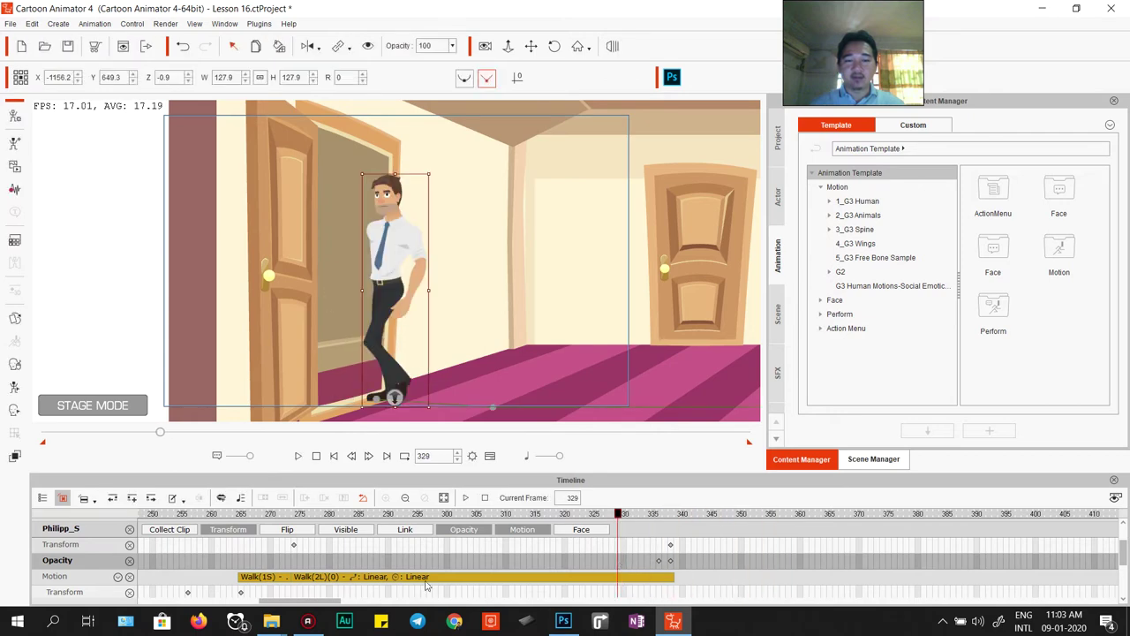
pyautogui.click(244, 563)
pyautogui.press('space')
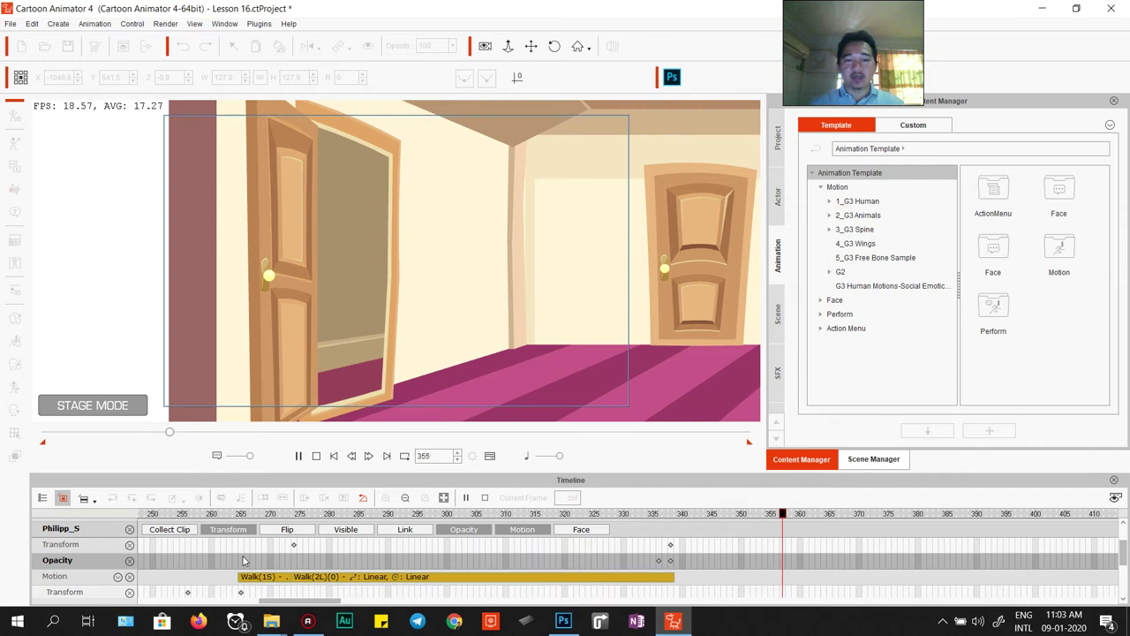
pyautogui.click(248, 560)
pyautogui.press('space')
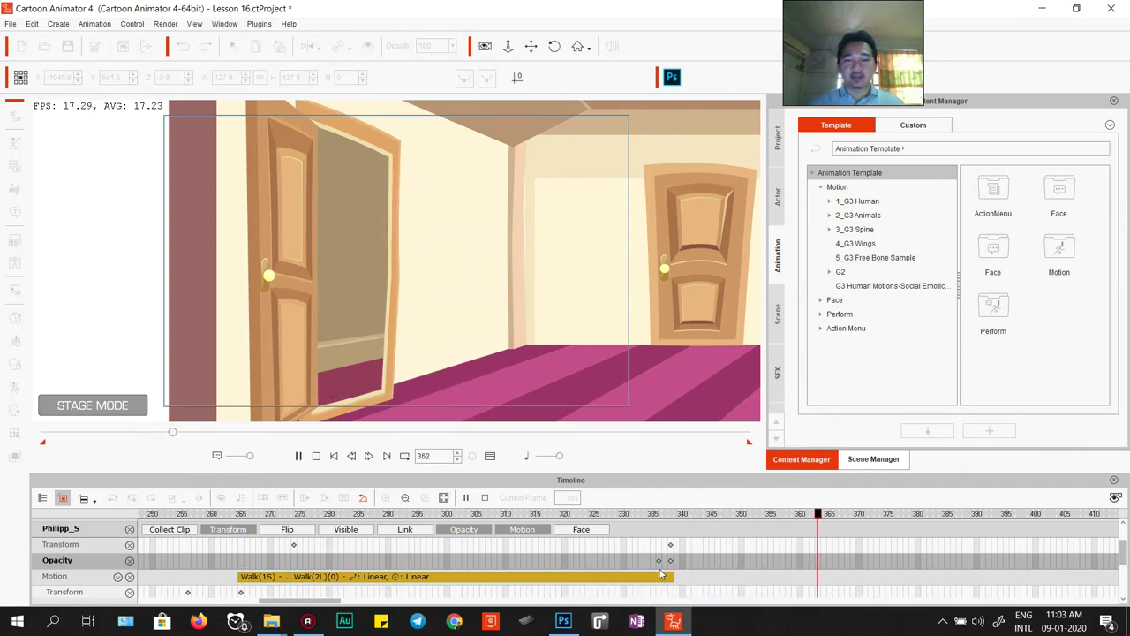
pyautogui.press('space')
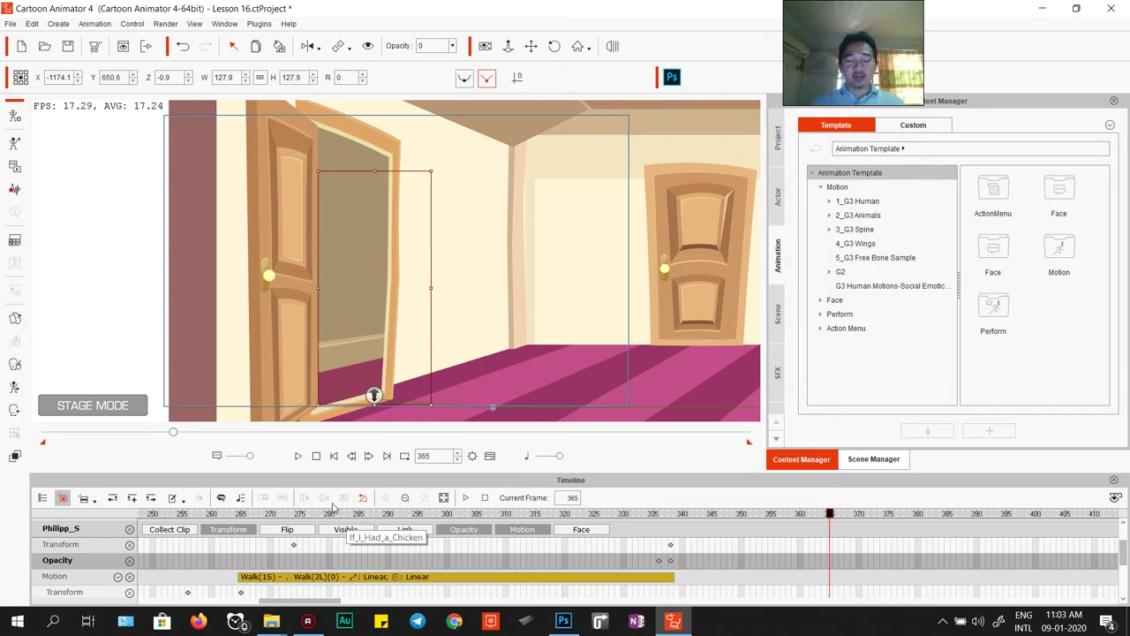
# Step: Play the whole animation from frame 1 with the full room in view, pausing at frame 368
pyautogui.click(316, 456)
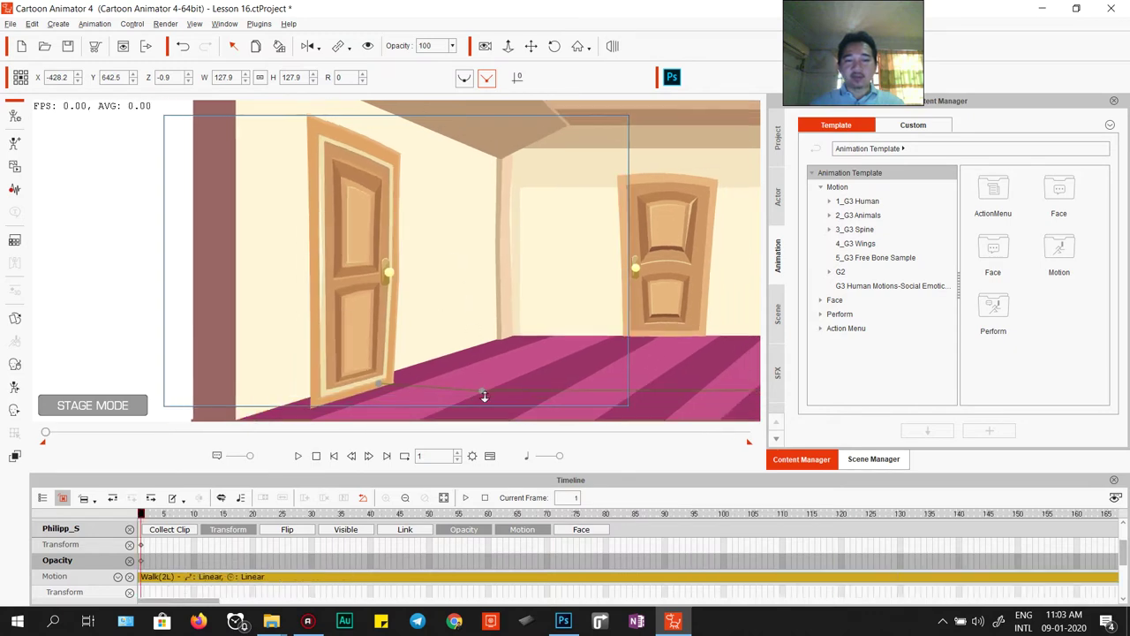
pyautogui.moveTo(516, 306); pyautogui.dragTo(387, 370)
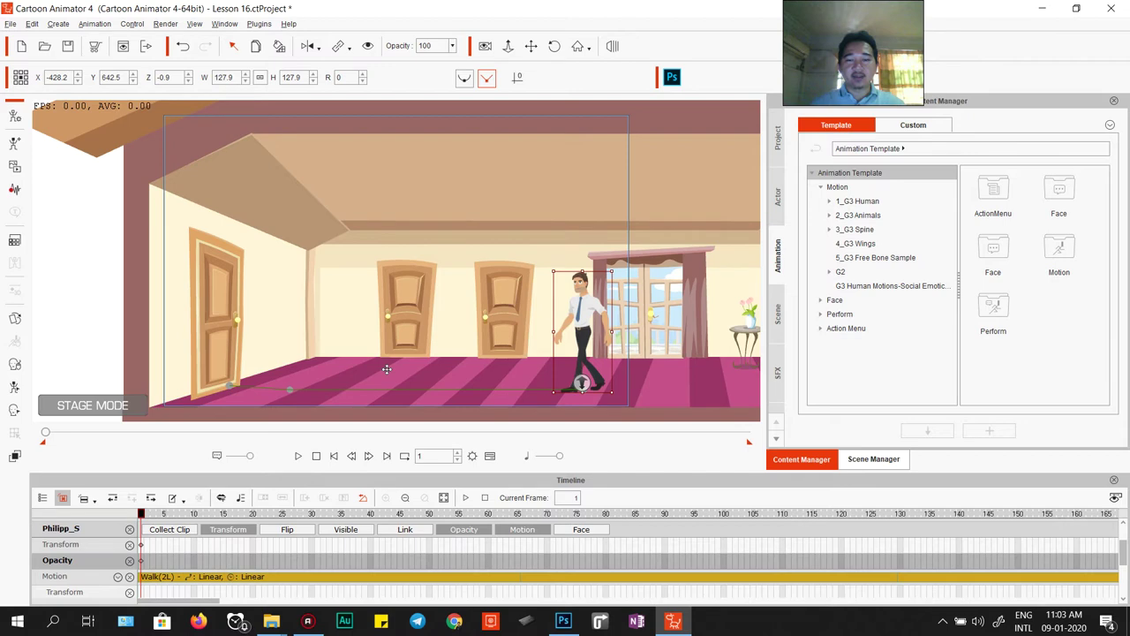
pyautogui.click(299, 456)
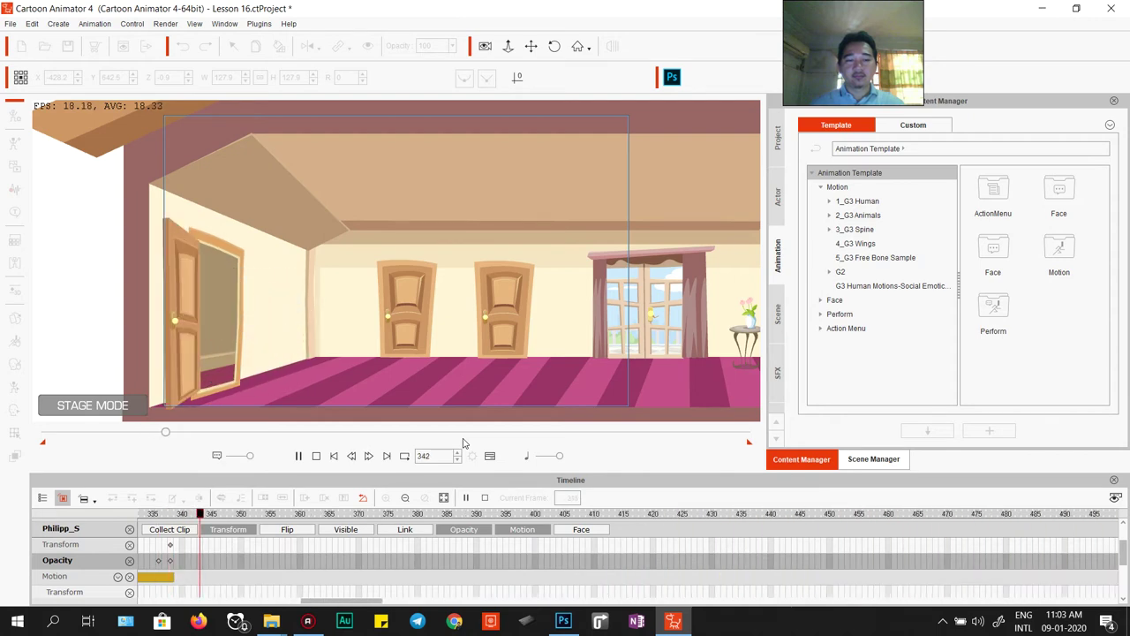
pyautogui.press('space')
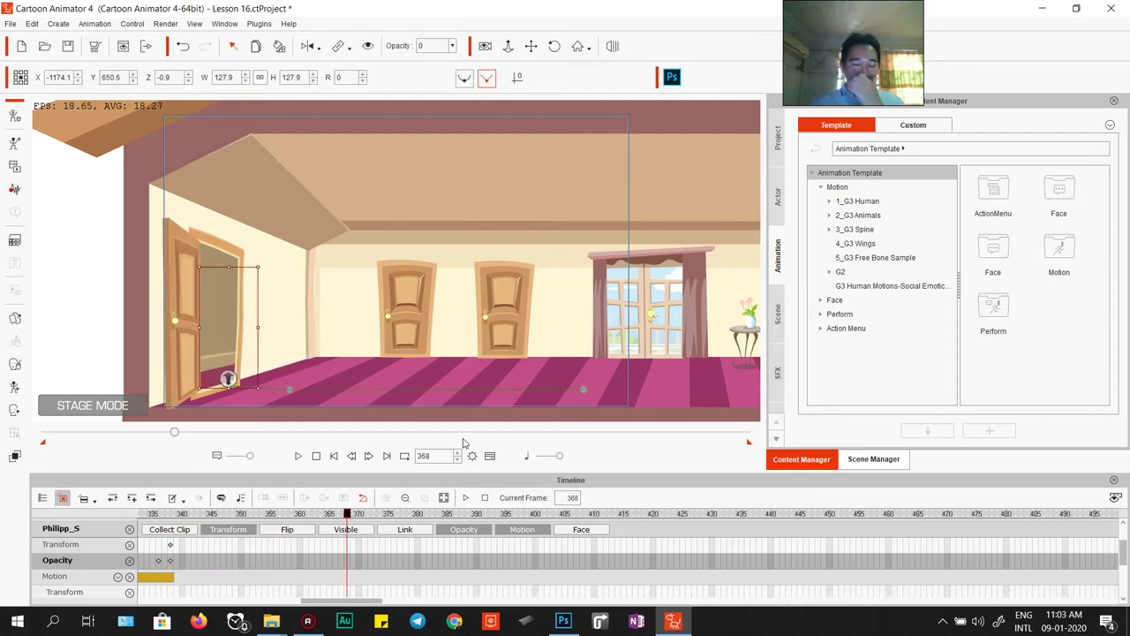
pyautogui.moveTo(341, 602); pyautogui.dragTo(316, 604)
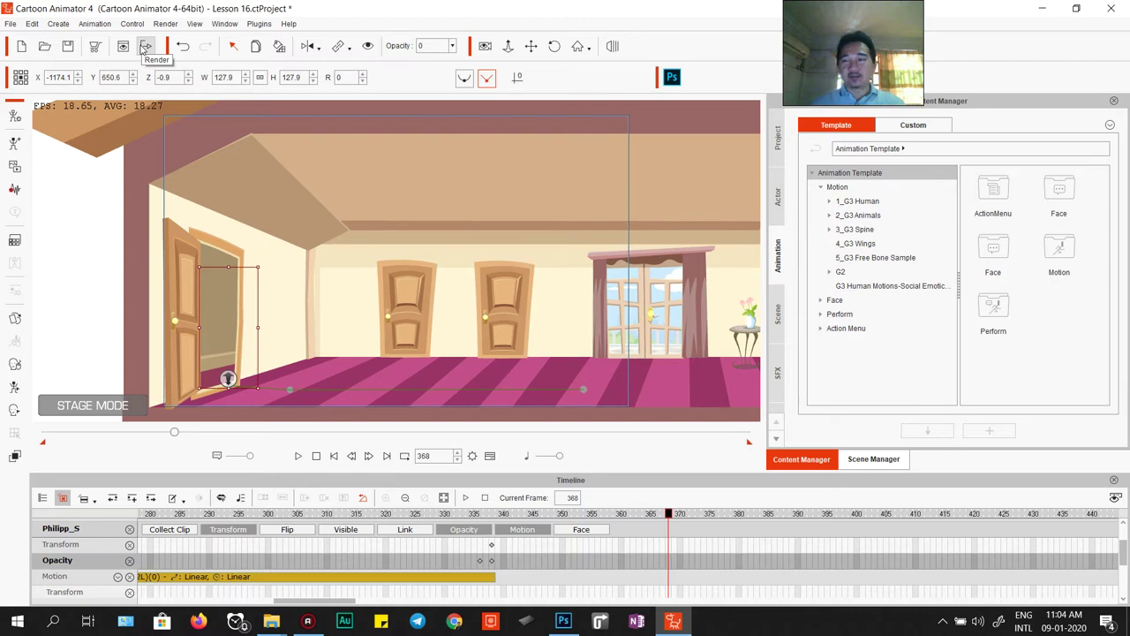
# Step: Open the project Lesson 162.ctProject without saving the current project
pyautogui.click(44, 46)
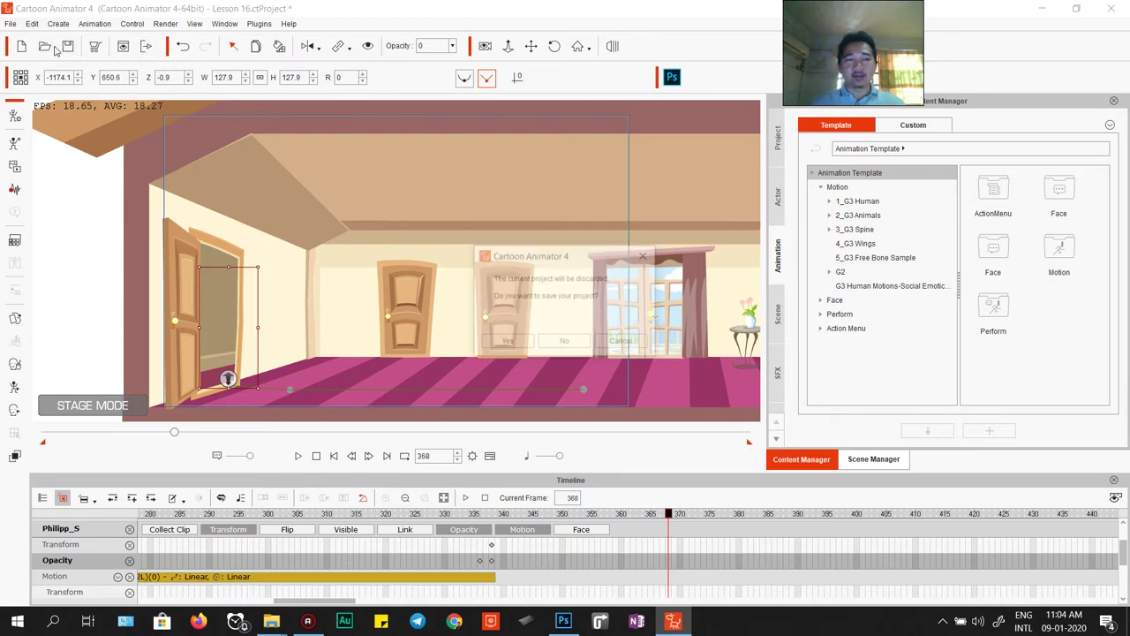
pyautogui.click(557, 345)
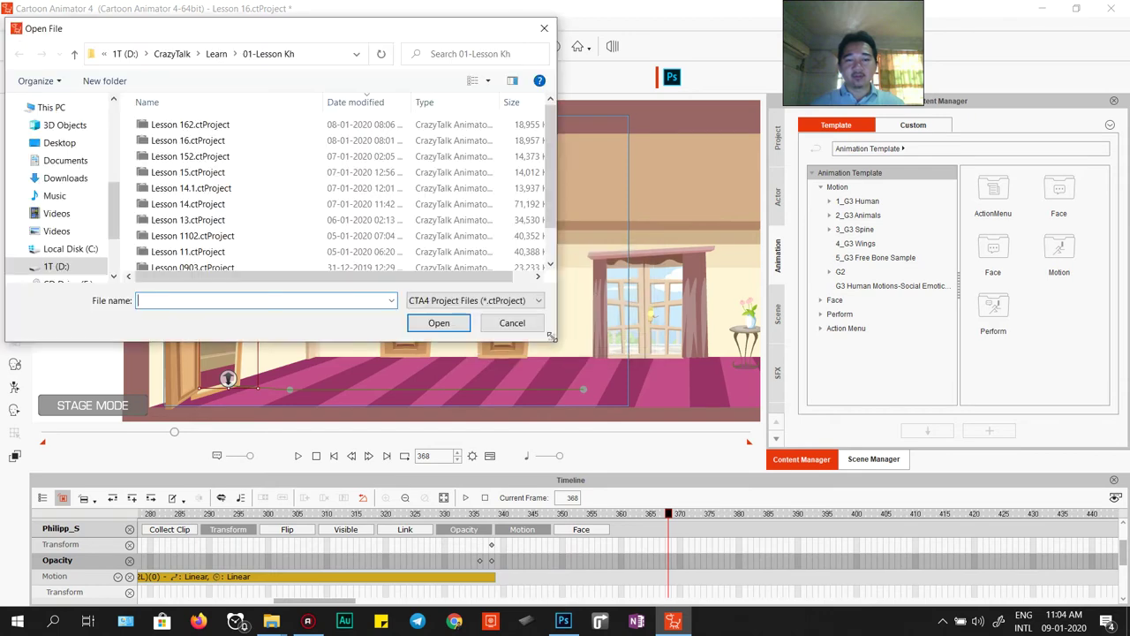
pyautogui.click(208, 130)
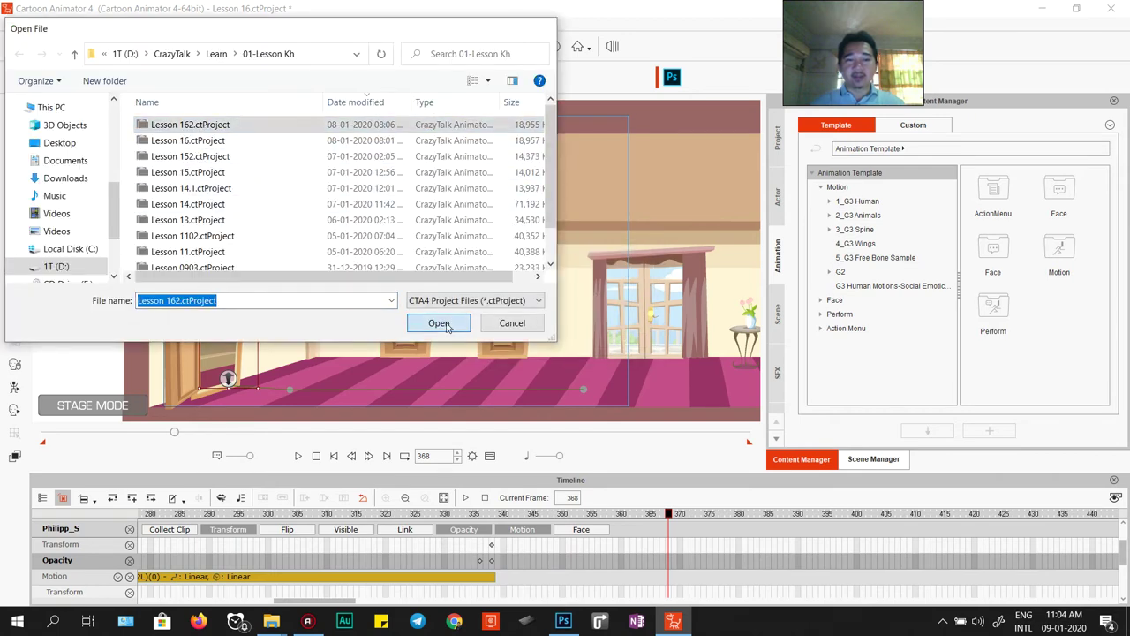
pyautogui.click(439, 322)
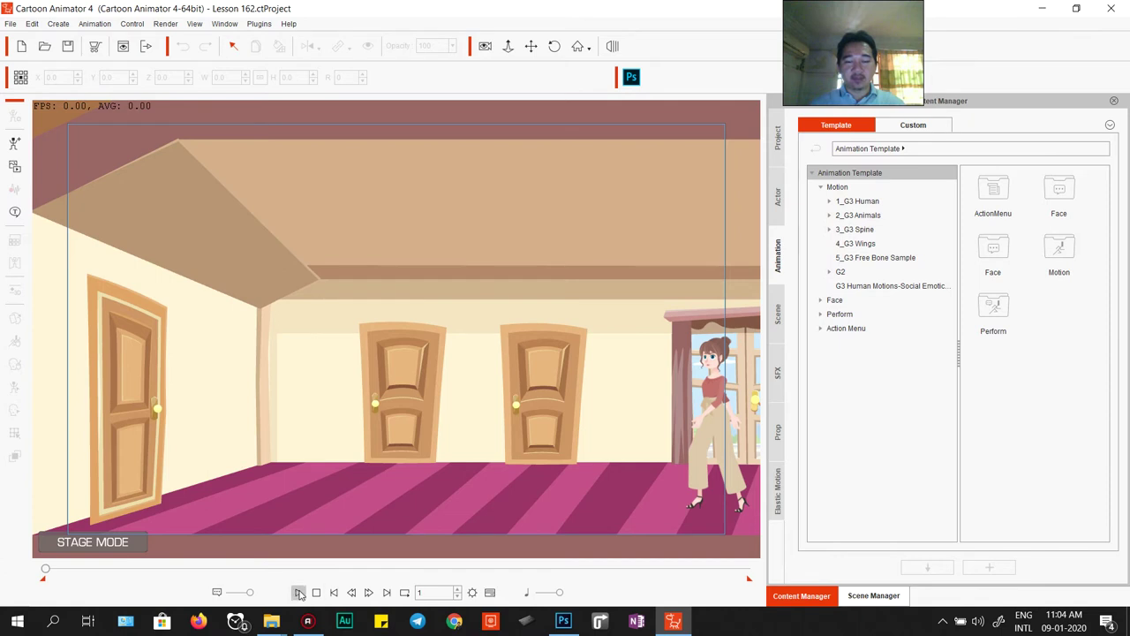
# Step: Play the woman's door-opening animation from the start and move the playhead to frame 292
pyautogui.click(298, 593)
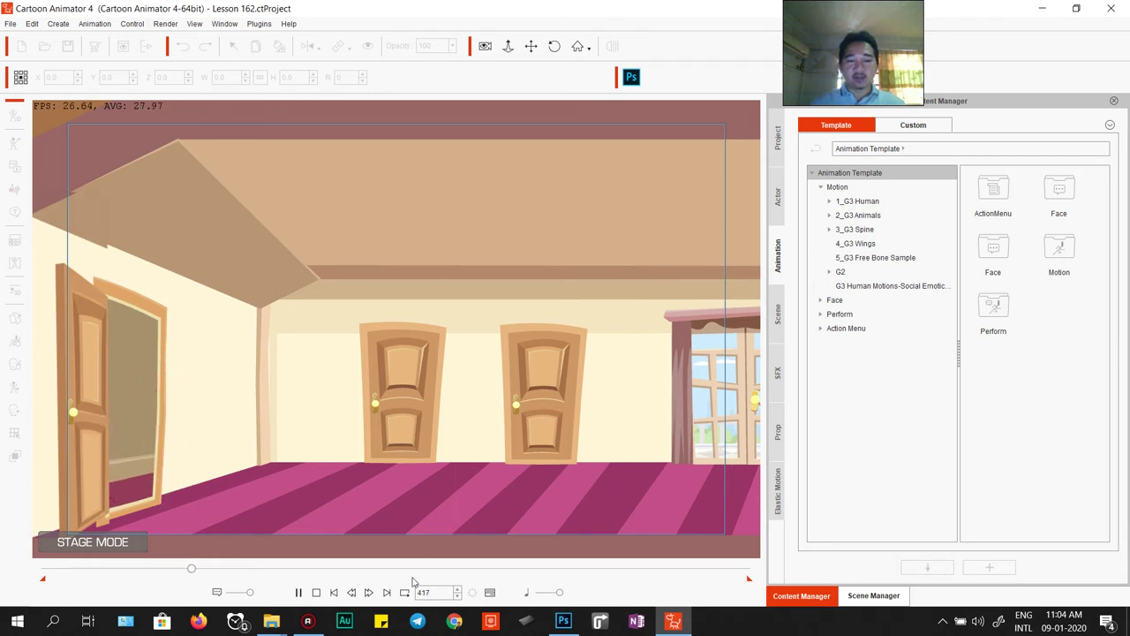
pyautogui.click(315, 592)
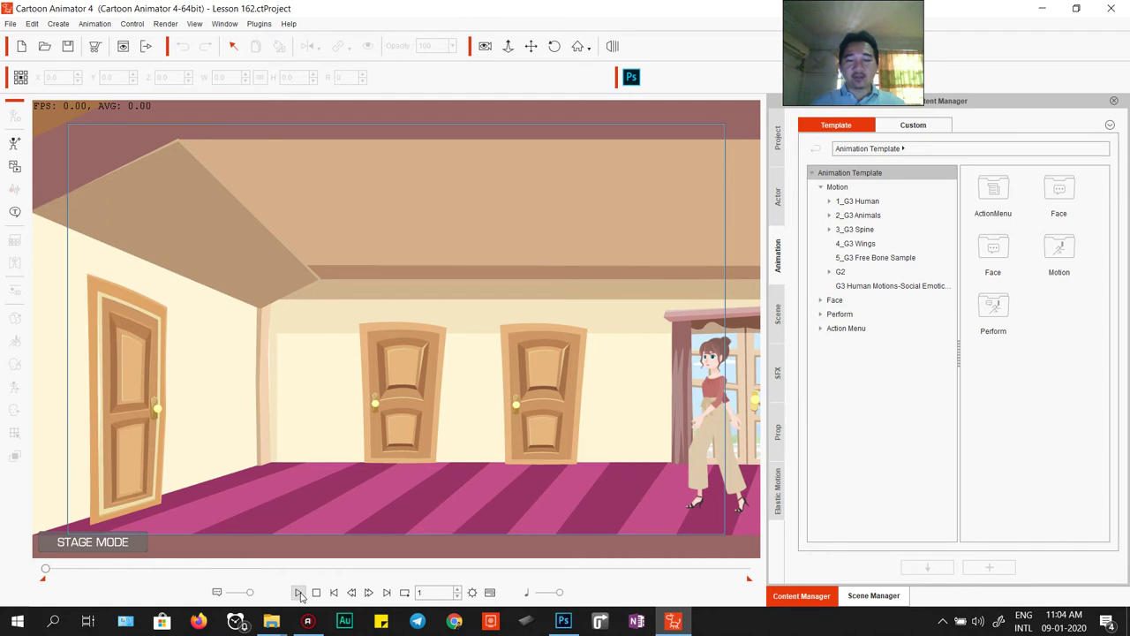
pyautogui.click(300, 593)
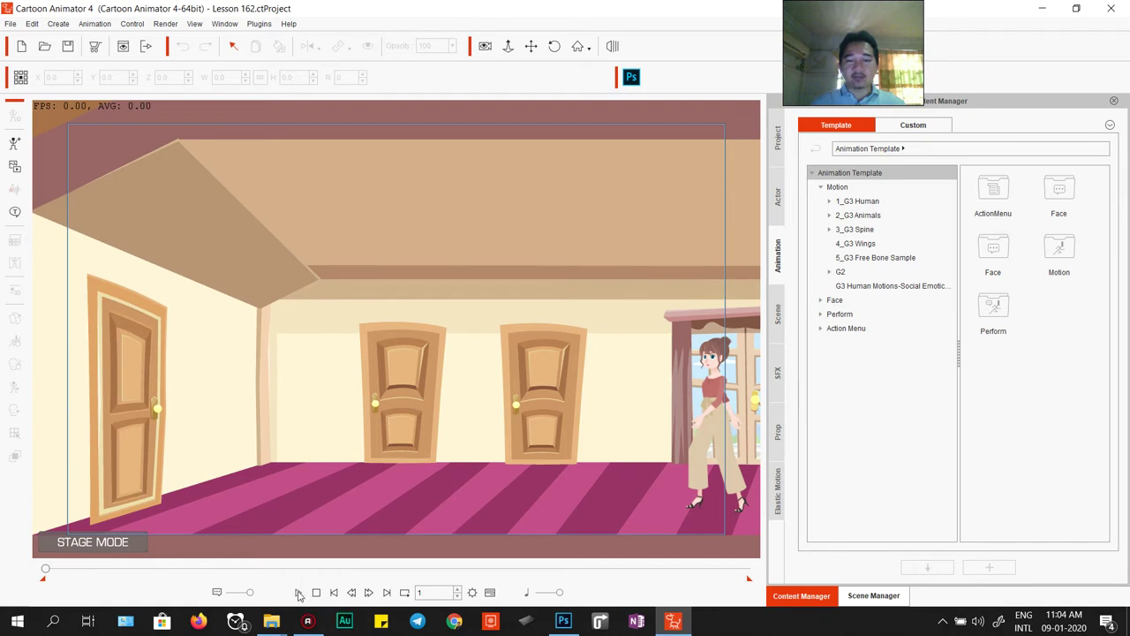
pyautogui.click(153, 570)
pyautogui.moveTo(179, 574); pyautogui.dragTo(147, 570)
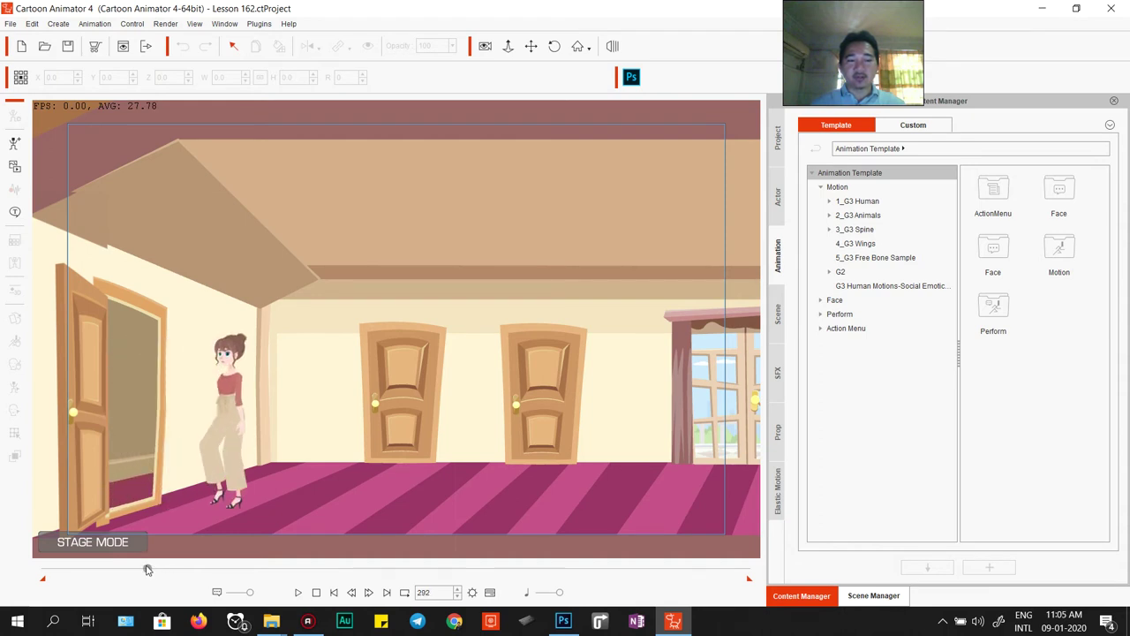
# Step: At frame 292, move the overlapping open-door wall prop aside to expose the wall behind it, and remove the prop from the stage
pyautogui.scroll(2, 237, 411)
pyautogui.moveTo(237, 411); pyautogui.dragTo(514, 378)
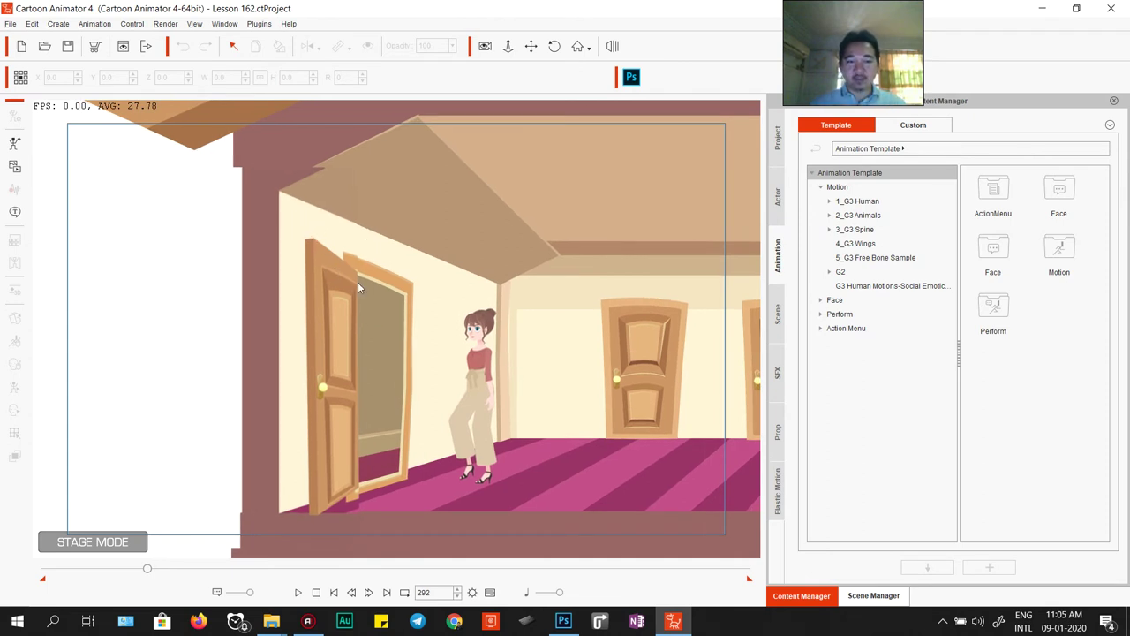
pyautogui.click(334, 362)
pyautogui.moveTo(332, 357); pyautogui.dragTo(300, 338)
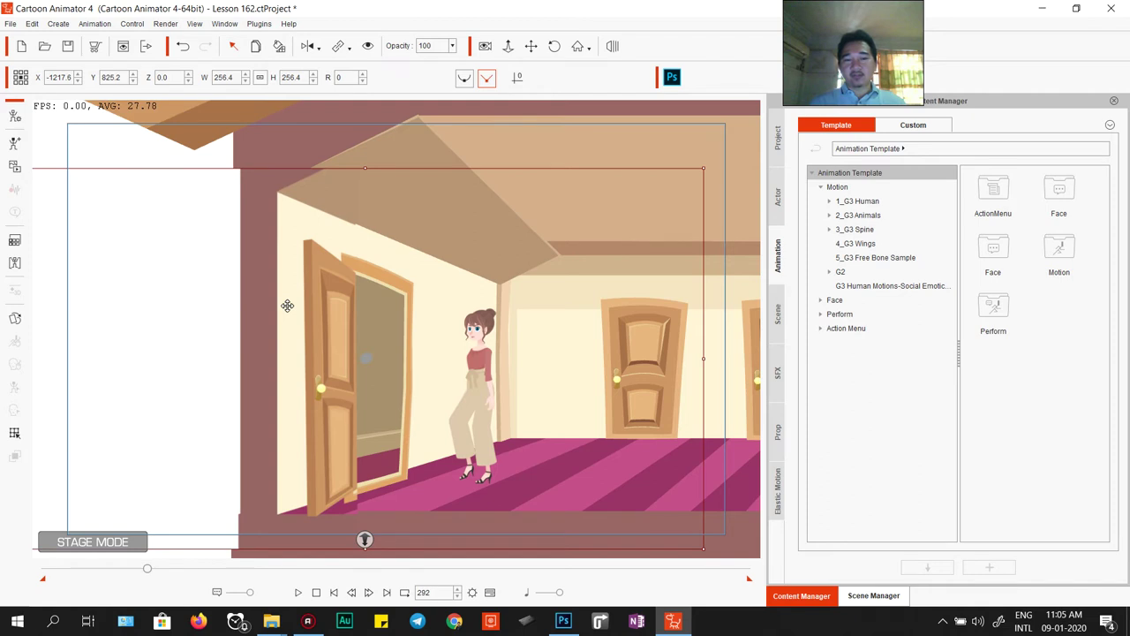
pyautogui.moveTo(287, 306); pyautogui.dragTo(56, 283)
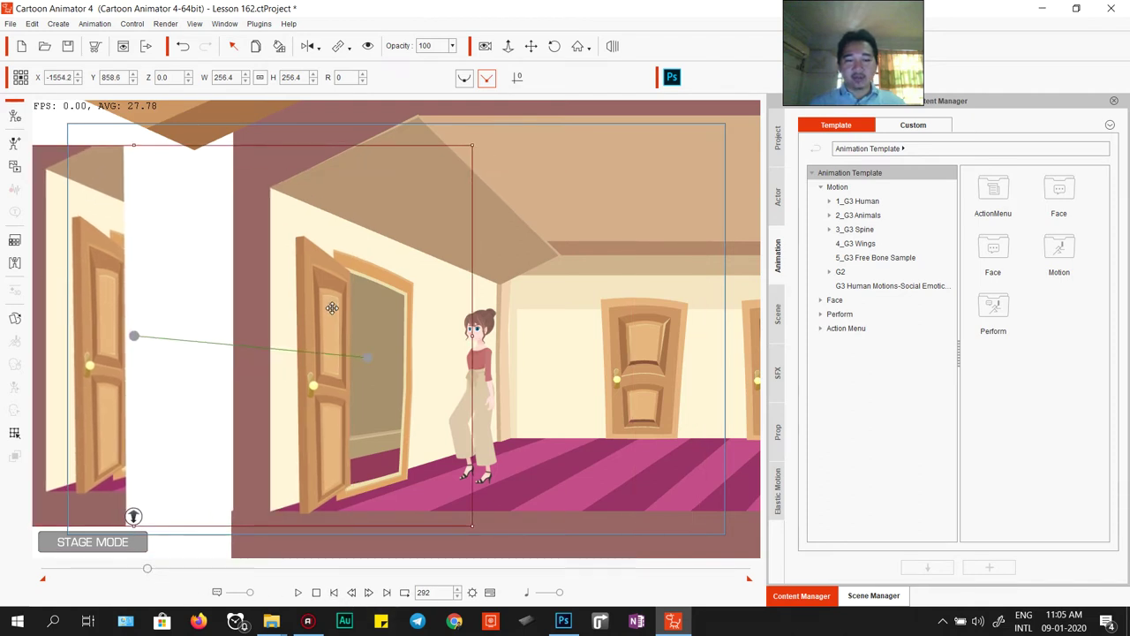
pyautogui.moveTo(108, 311); pyautogui.dragTo(379, 322)
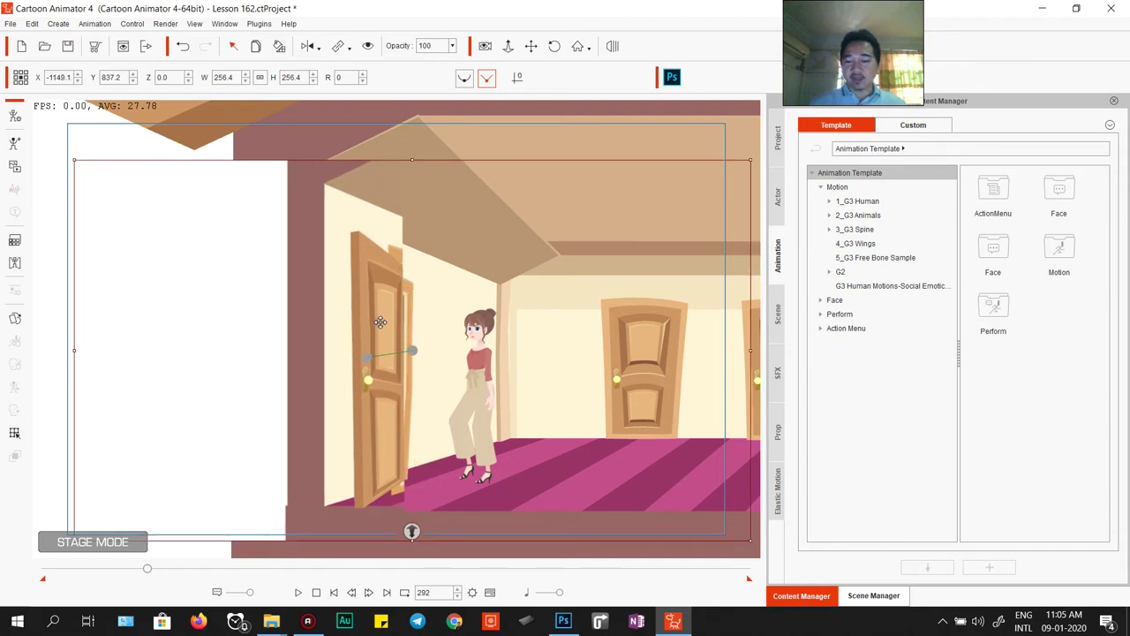
pyautogui.click(381, 326)
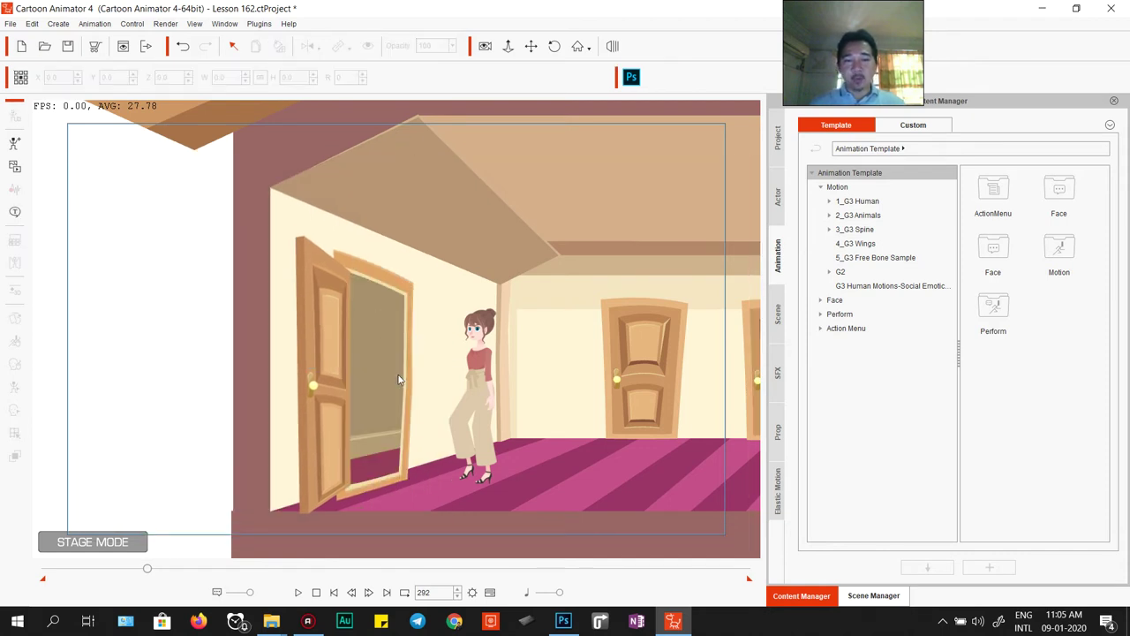
# Step: Return to frame 1, examine the closed side-wall door up close and try to start a screen snip
pyautogui.moveTo(535, 383); pyautogui.dragTo(372, 301)
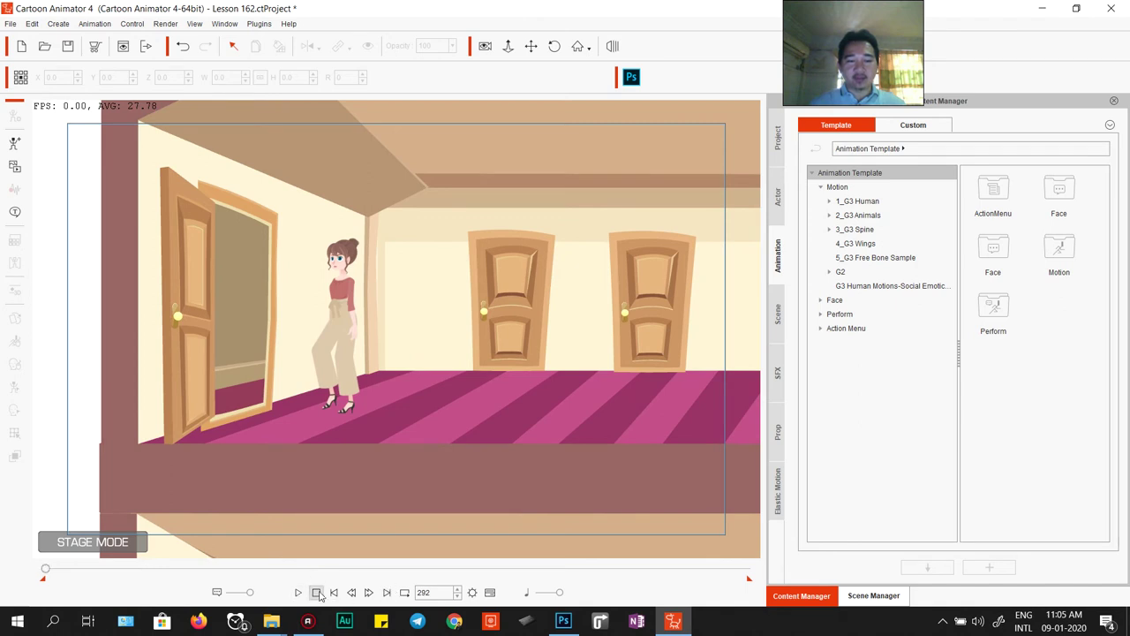
pyautogui.click(316, 593)
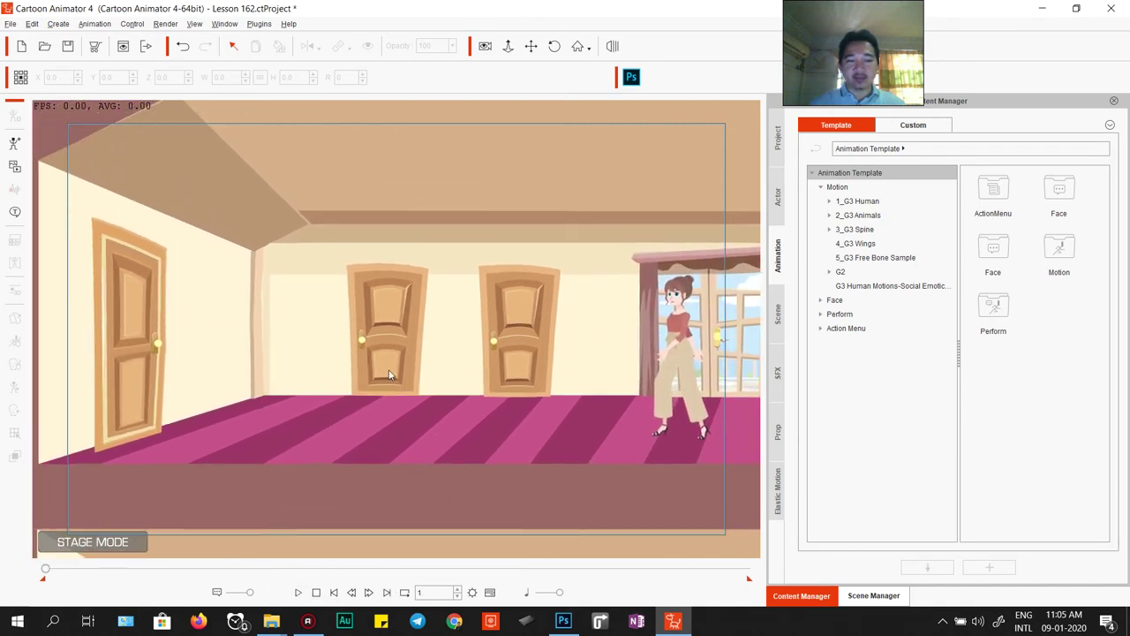
pyautogui.scroll(-2, 382, 371)
pyautogui.scroll(3, 400, 392)
pyautogui.moveTo(344, 360); pyautogui.dragTo(394, 331)
pyautogui.moveTo(328, 345); pyautogui.dragTo(350, 335)
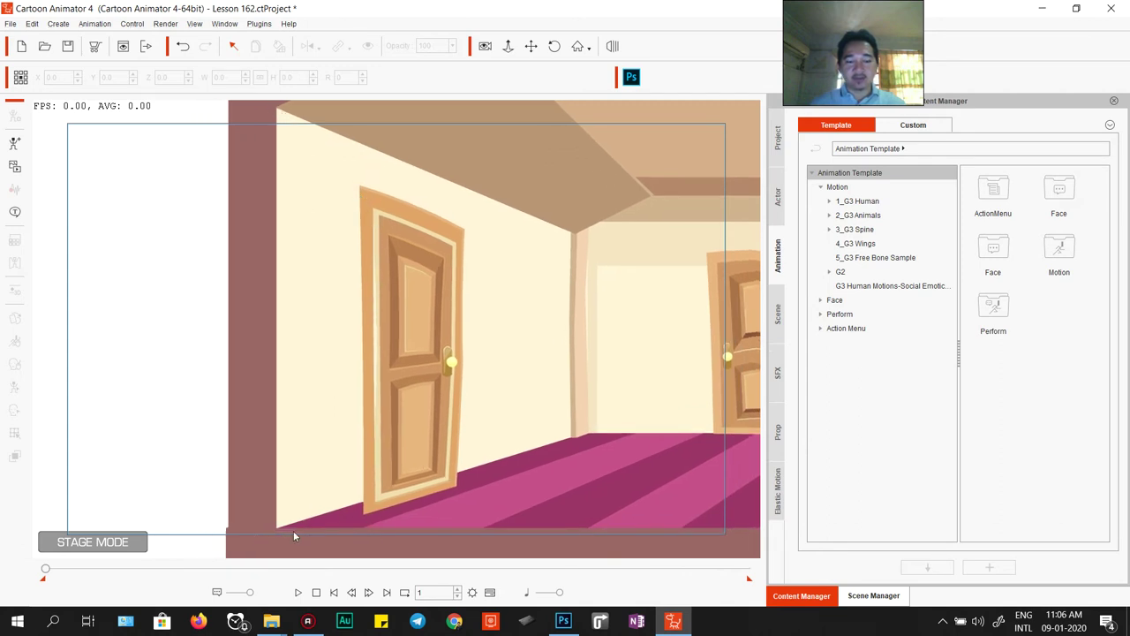
pyautogui.press('super+shift+s')
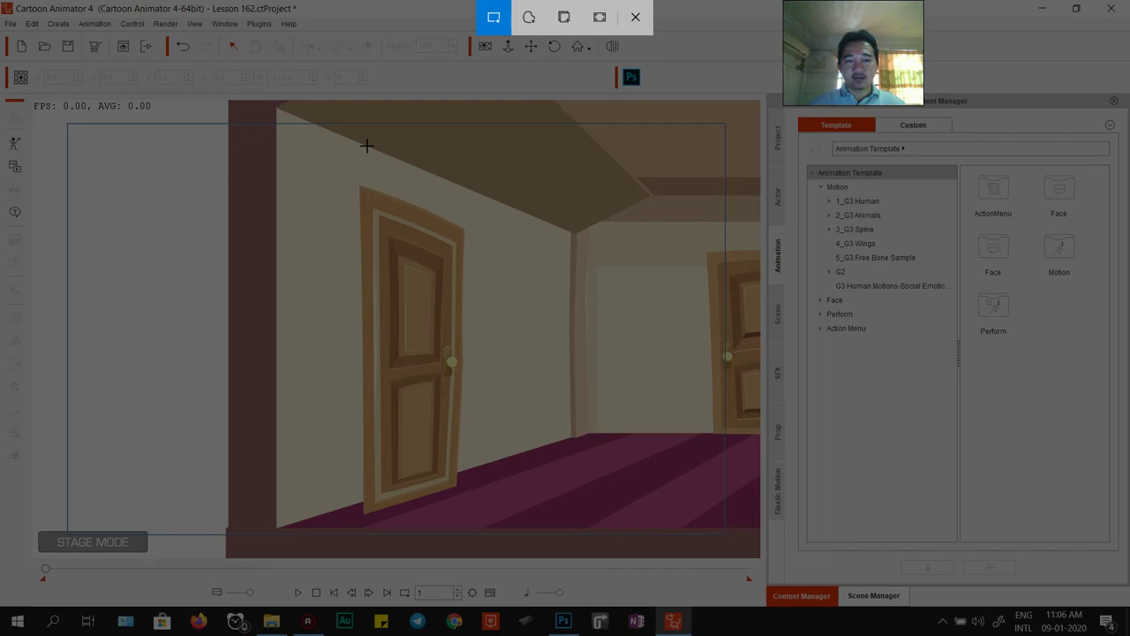
pyautogui.press('Escape')
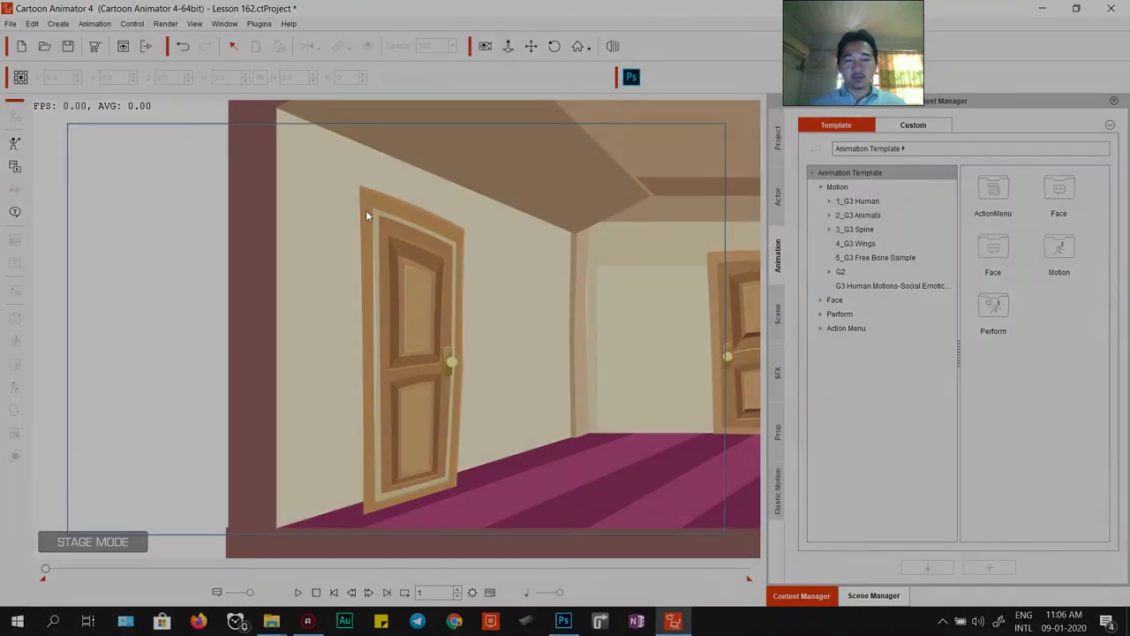
# Step: Move the playhead to frame 320 and capture a screen snip of the open door together with the wall beside it
pyautogui.moveTo(46, 572); pyautogui.dragTo(157, 578)
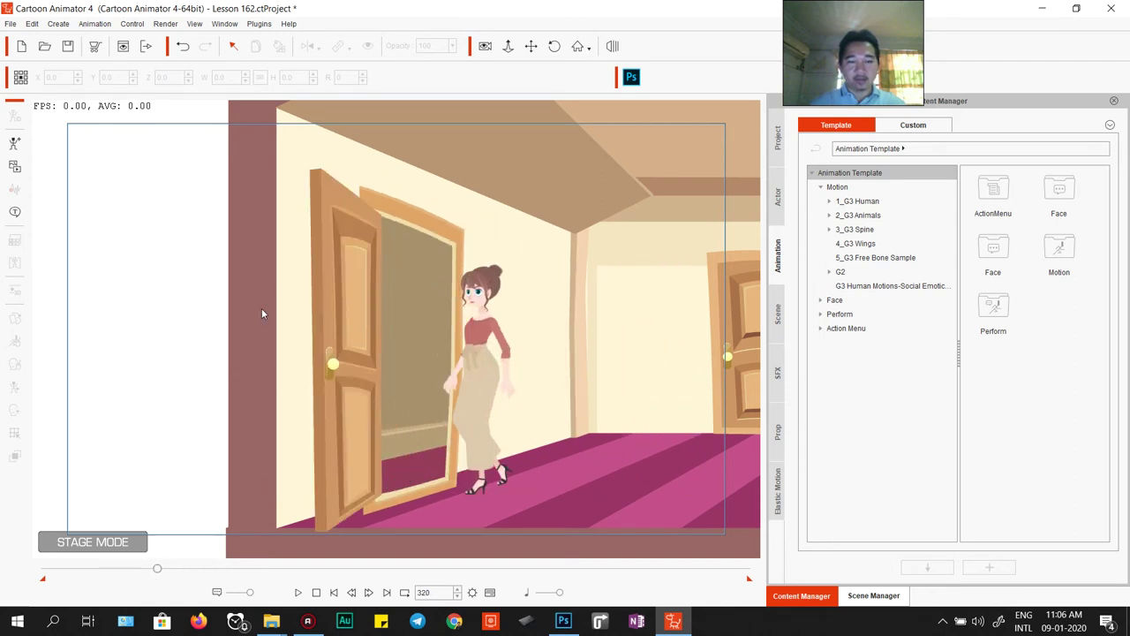
pyautogui.press('super+shift+s')
pyautogui.moveTo(380, 161); pyautogui.dragTo(334, 346)
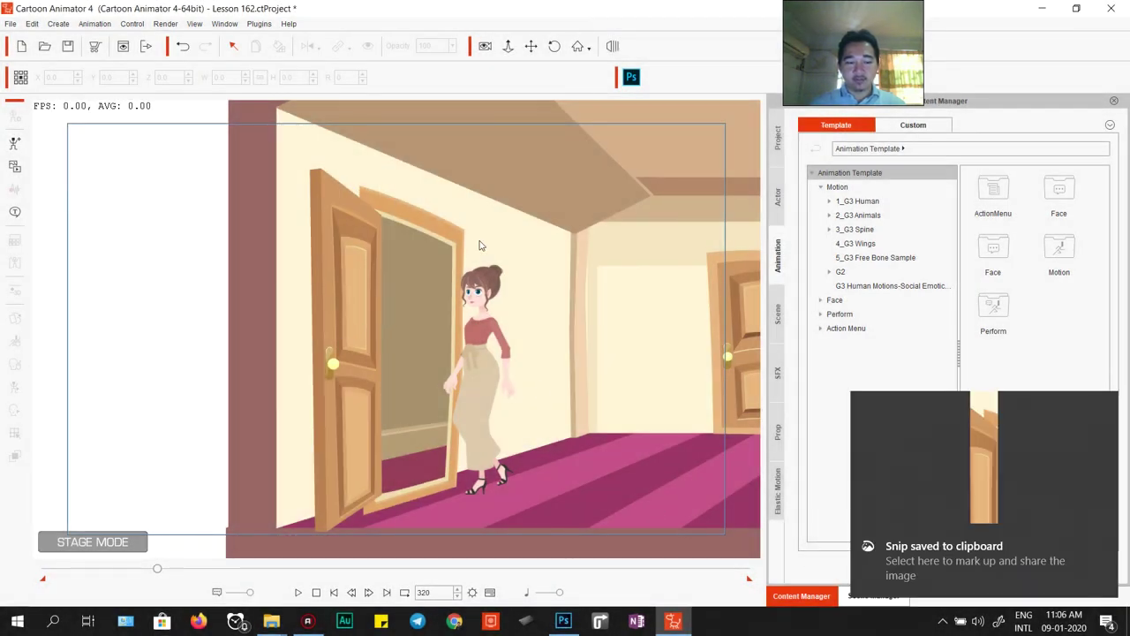
pyautogui.press('super+shift+s')
pyautogui.moveTo(389, 162)
pyautogui.mouseDown()
pyautogui.moveTo(228, 548)
pyautogui.moveTo(102, 554)
pyautogui.moveTo(116, 535)
pyautogui.moveTo(123, 550)
pyautogui.mouseUp()
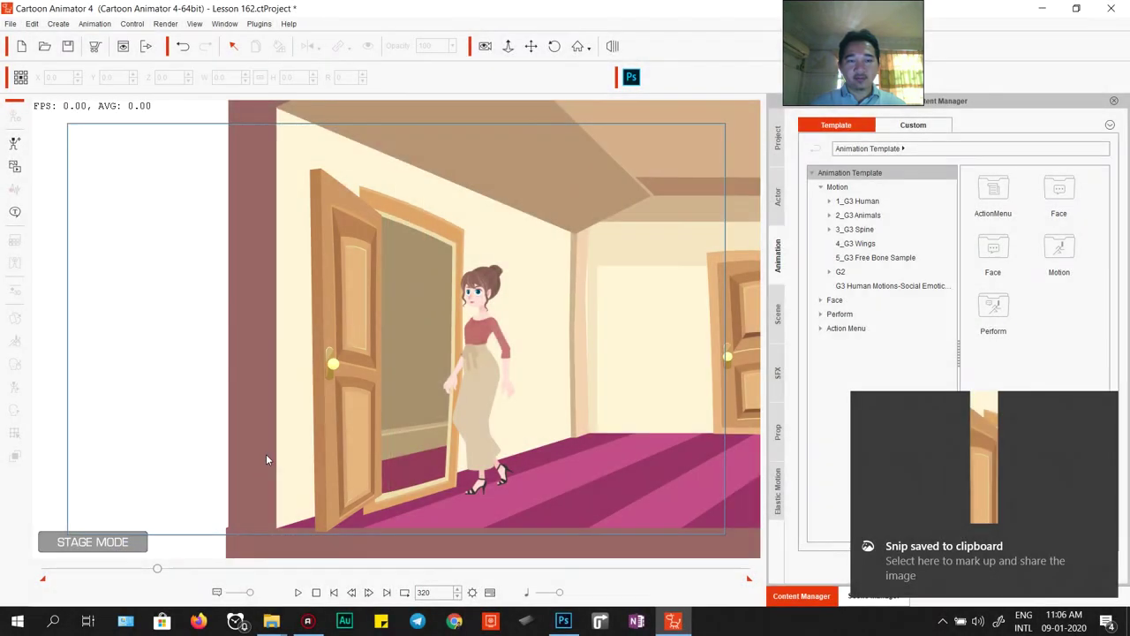
pyautogui.moveTo(295, 448); pyautogui.dragTo(294, 418)
pyautogui.press('super+shift+s')
pyautogui.moveTo(402, 145)
pyautogui.mouseDown()
pyautogui.moveTo(157, 523)
pyautogui.moveTo(127, 531)
pyautogui.mouseUp()
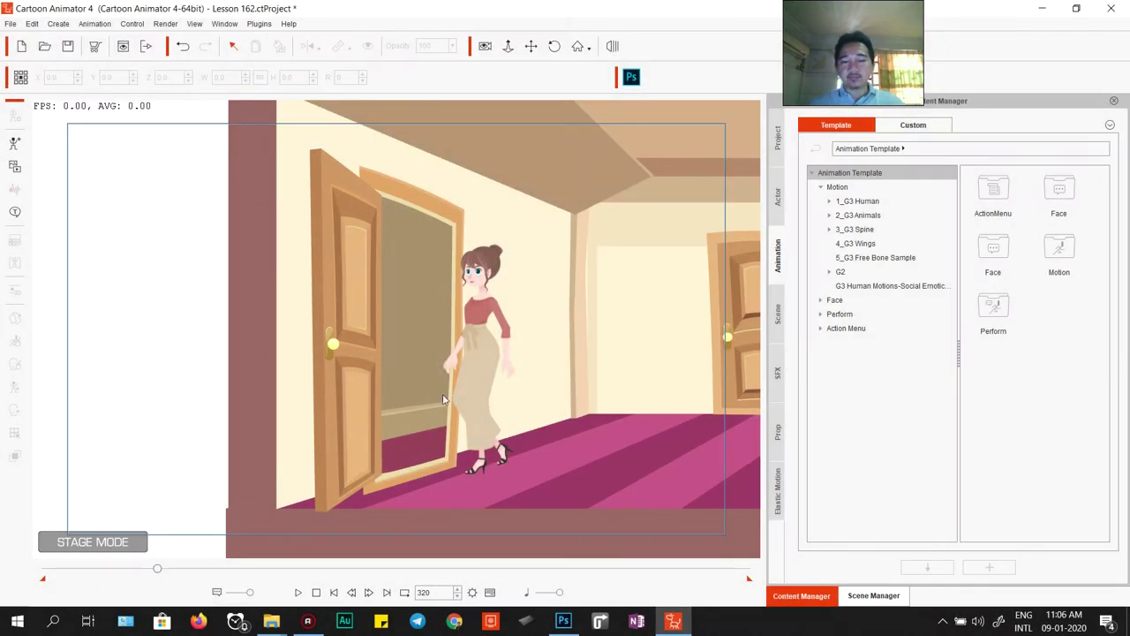
# Step: Switch to Photoshop, create a new document at the clipboard size and paste the door snip into it
pyautogui.click(563, 621)
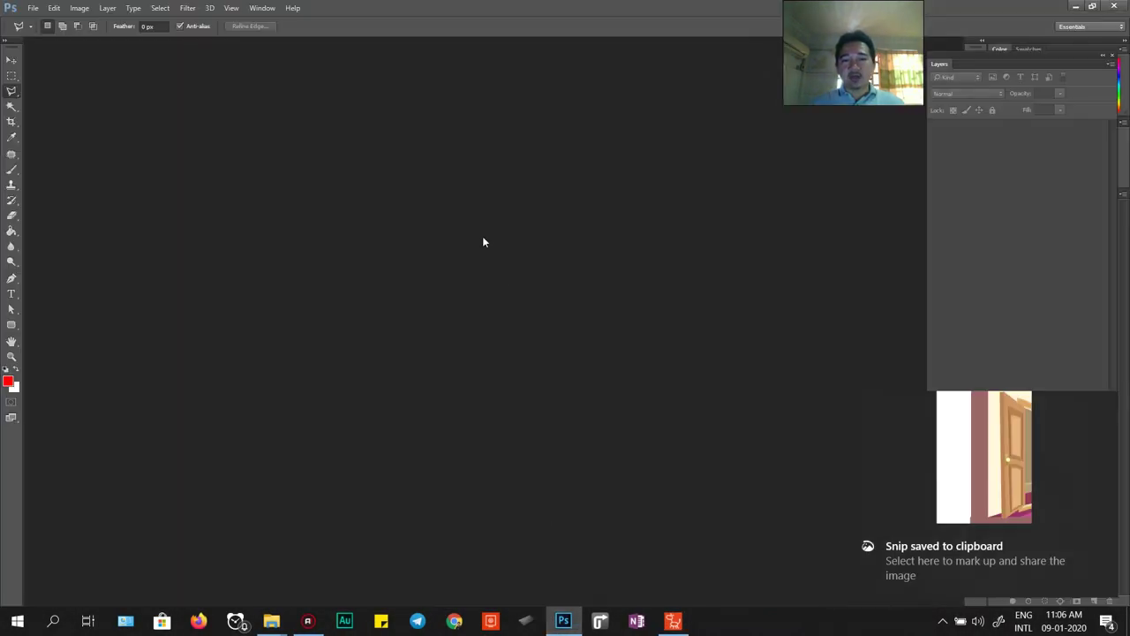
pyautogui.hotkey('ctrl', 'n')
pyautogui.click(597, 128)
pyautogui.hotkey('ctrl', 'v')
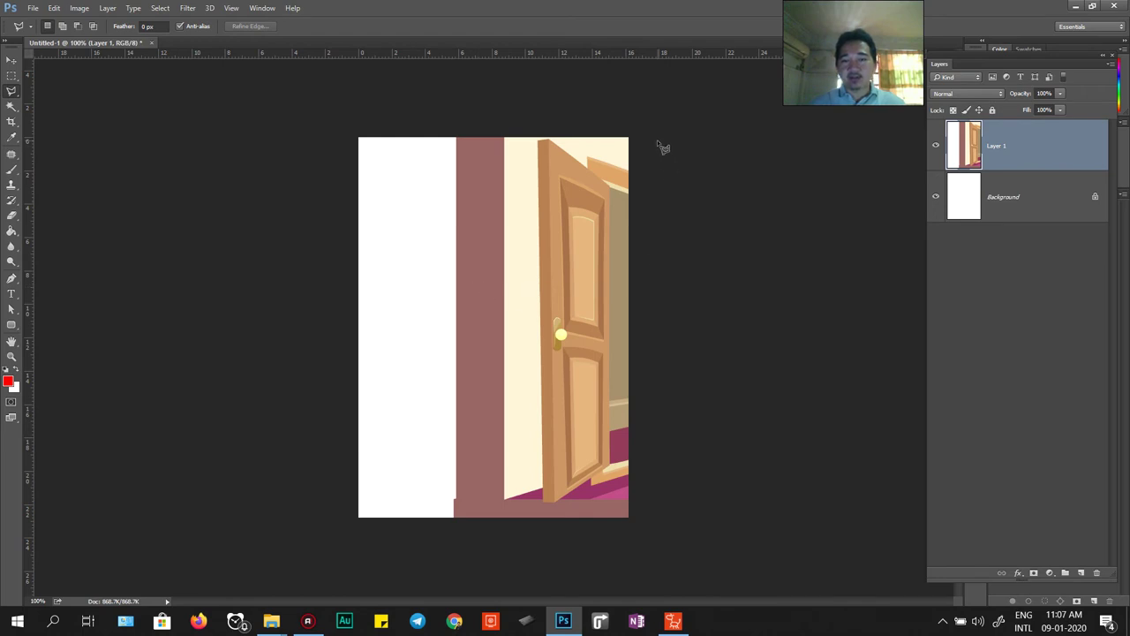
# Step: Using the Polygonal Lasso, erase the doorway strip beyond the door's hinge-side edge, and remove the Background layer
pyautogui.rightClick(12, 90)
pyautogui.click(53, 98)
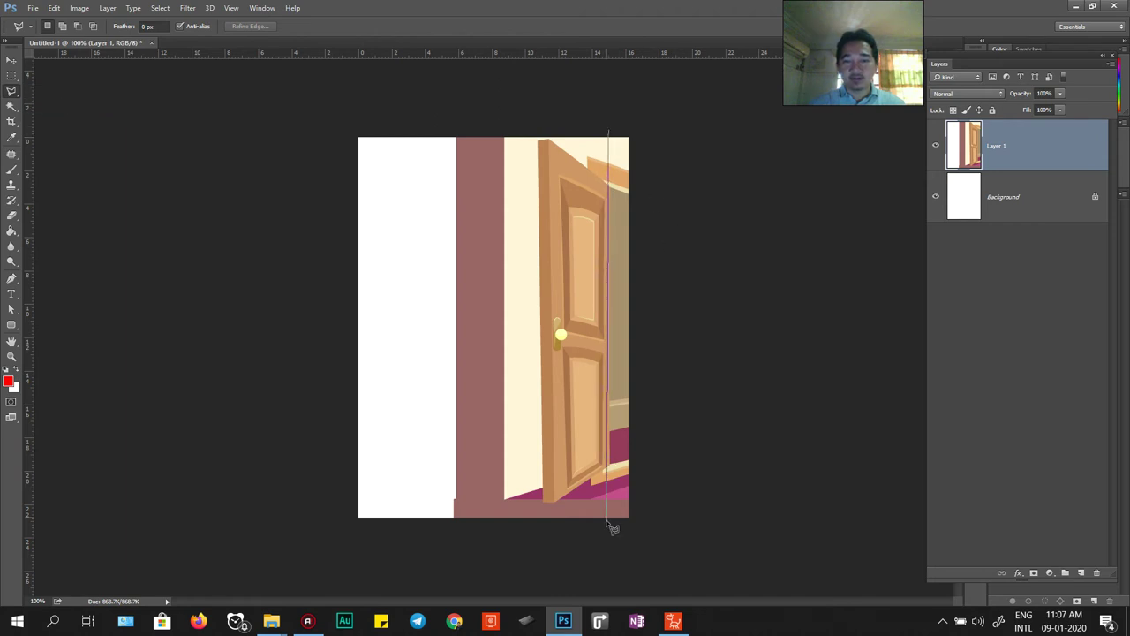
pyautogui.click(608, 530)
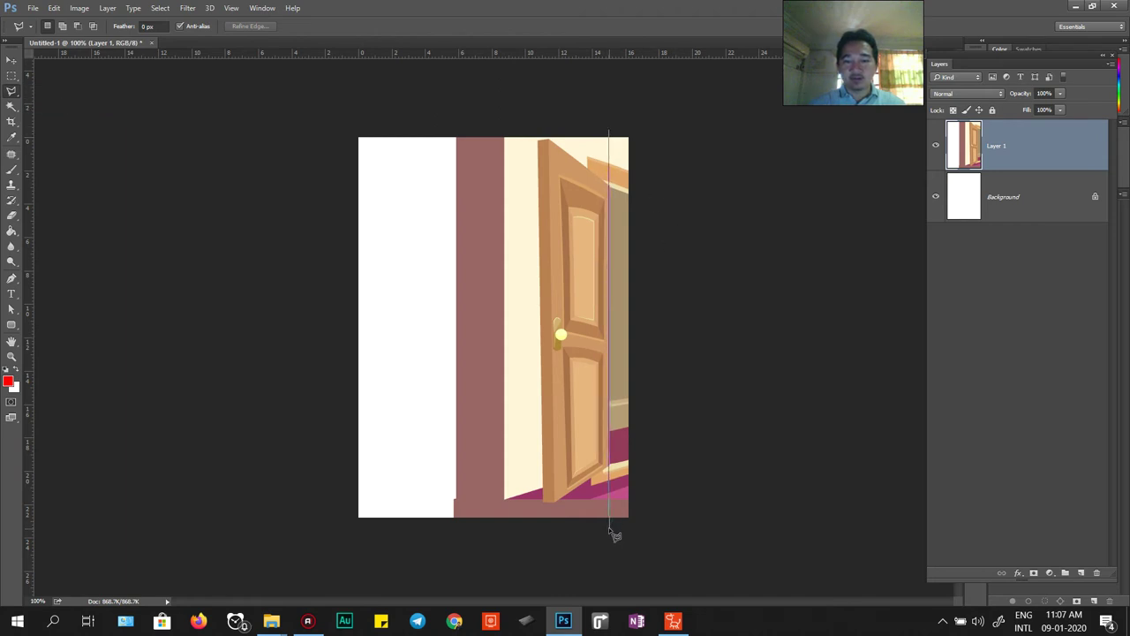
pyautogui.click(723, 529)
pyautogui.click(609, 133)
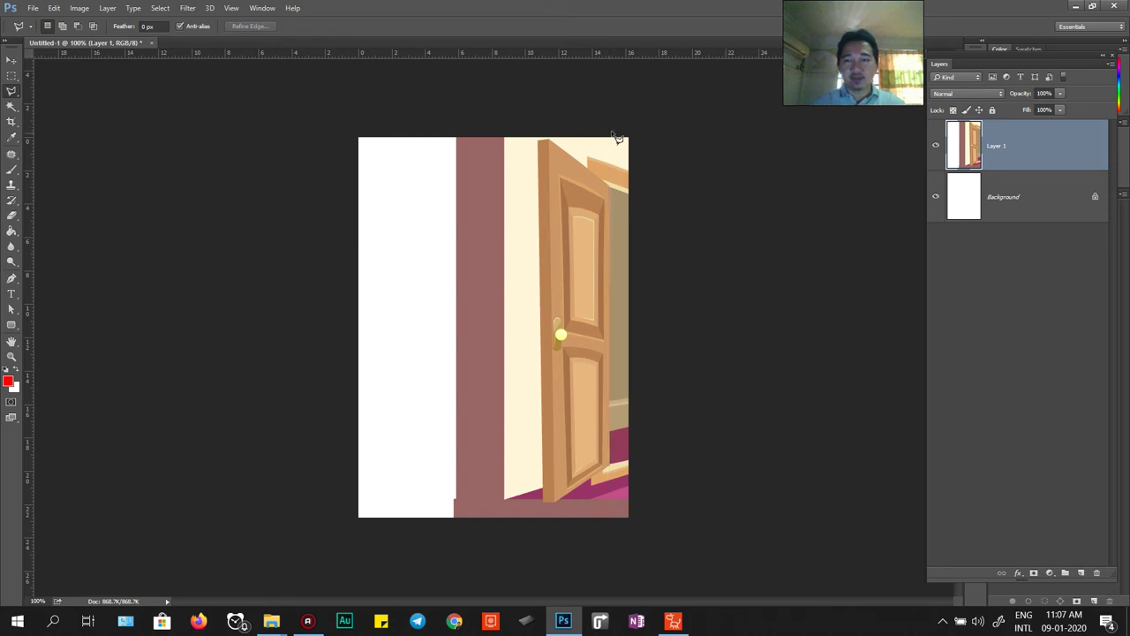
pyautogui.press('Delete')
pyautogui.moveTo(978, 208); pyautogui.dragTo(1104, 570)
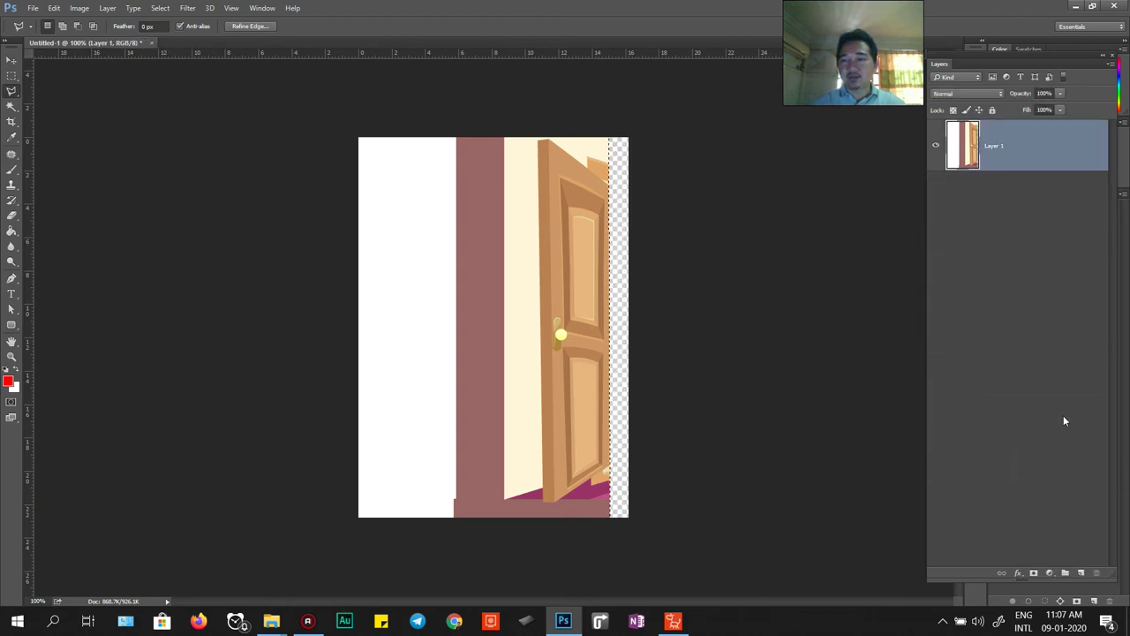
pyautogui.click(781, 320)
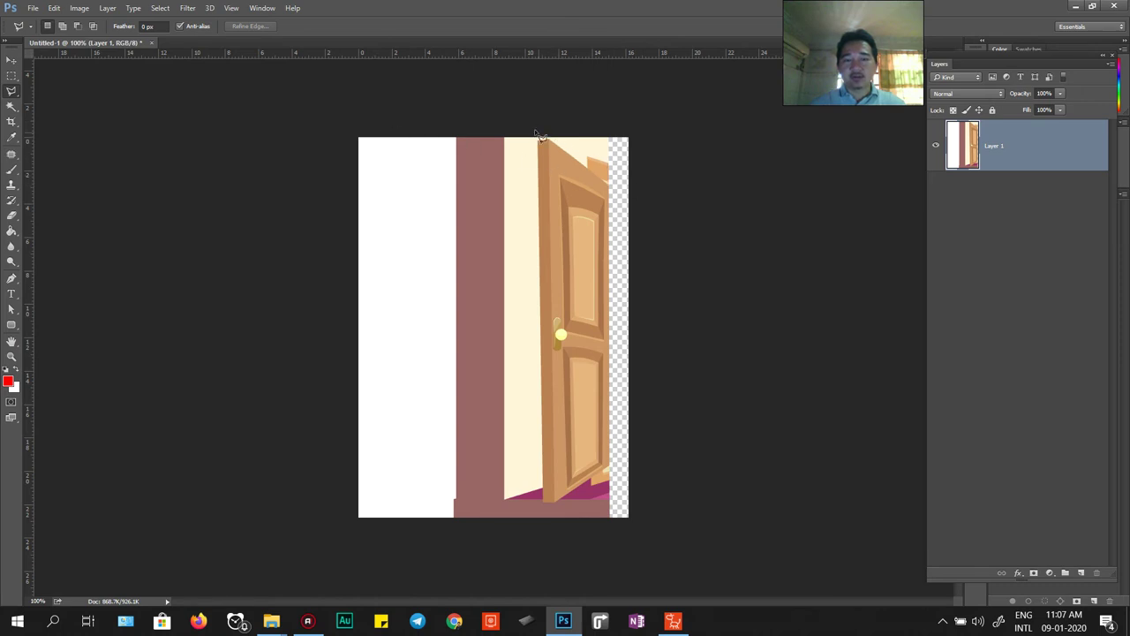
# Step: Select the wedge of wall above the door's slanted upper edge with the Polygonal Lasso and erase it
pyautogui.click(620, 183)
pyautogui.click(622, 103)
pyautogui.click(557, 104)
pyautogui.click(539, 131)
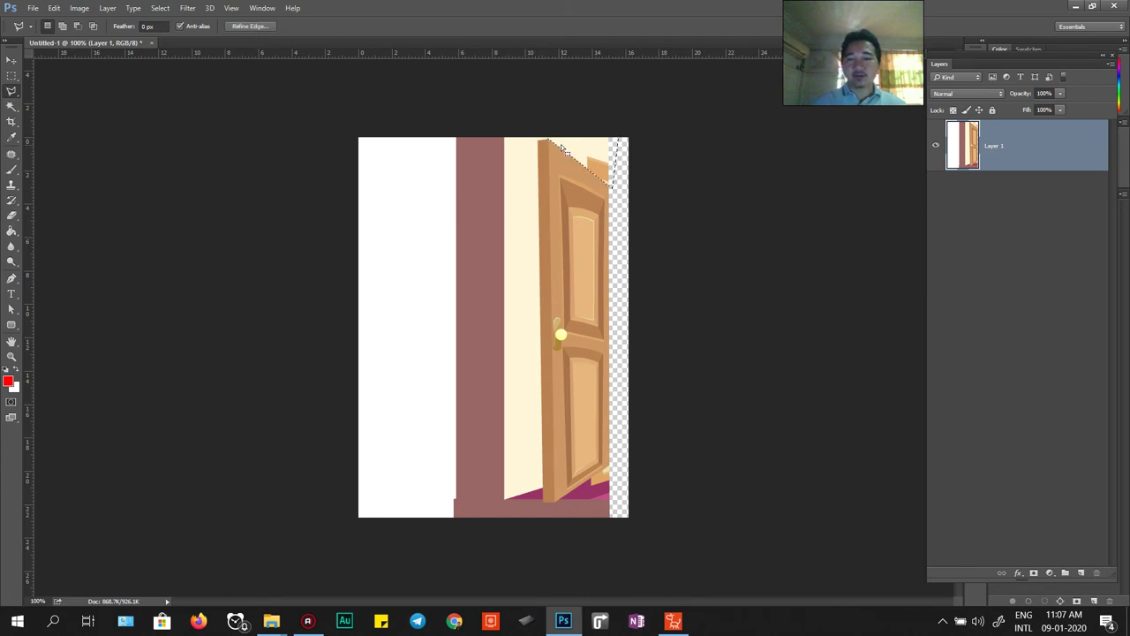
pyautogui.press('Delete')
pyautogui.hotkey('ctrl', 'd')
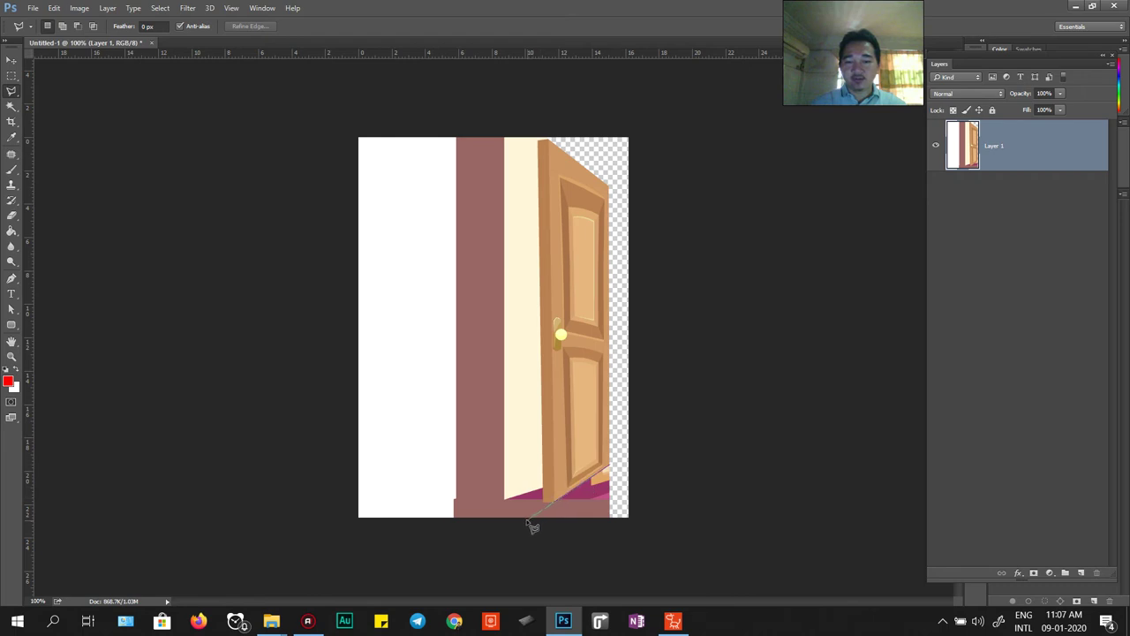
# Step: Select the floor and frame remnants below the door's slanted lower edge with the Polygonal Lasso and erase them
pyautogui.click(719, 470)
pyautogui.click(612, 466)
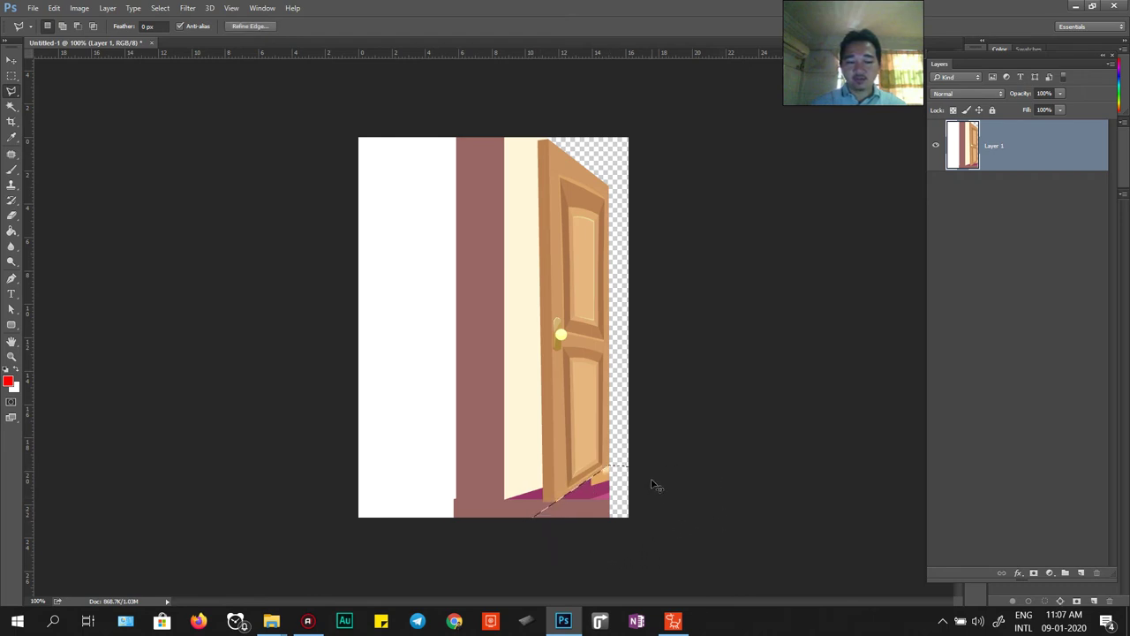
pyautogui.press('Delete')
pyautogui.hotkey('ctrl', 'd')
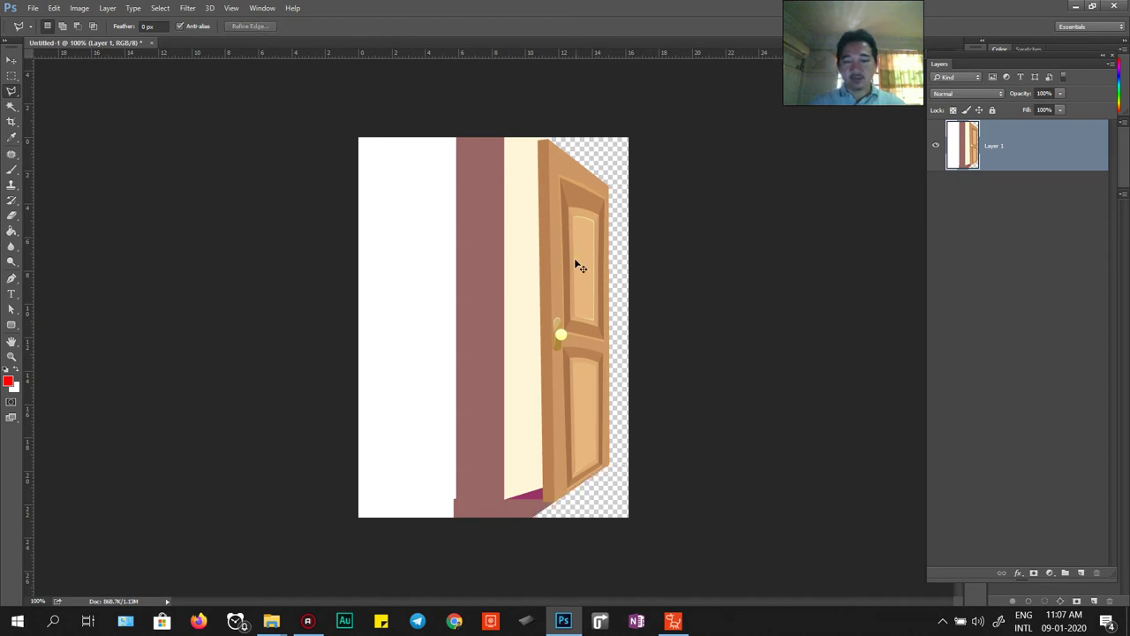
# Step: Save the cut-out as a PNG on the Desktop, replacing the existing TT.png and keeping the Smallest / Slow compression
pyautogui.hotkey('ctrl', 's')
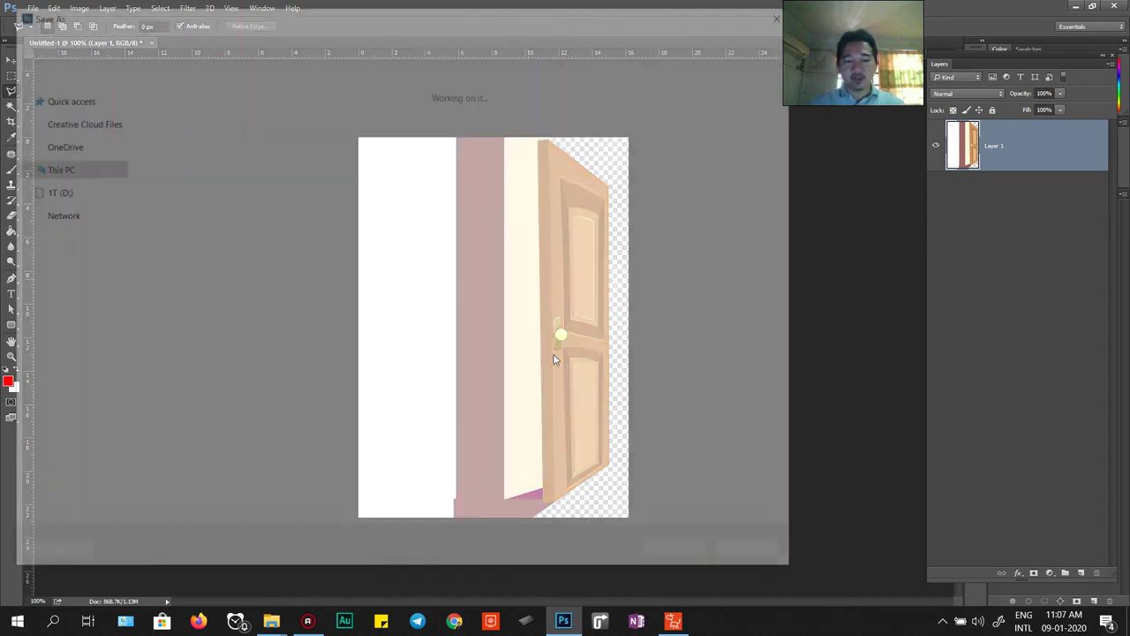
pyautogui.click(181, 433)
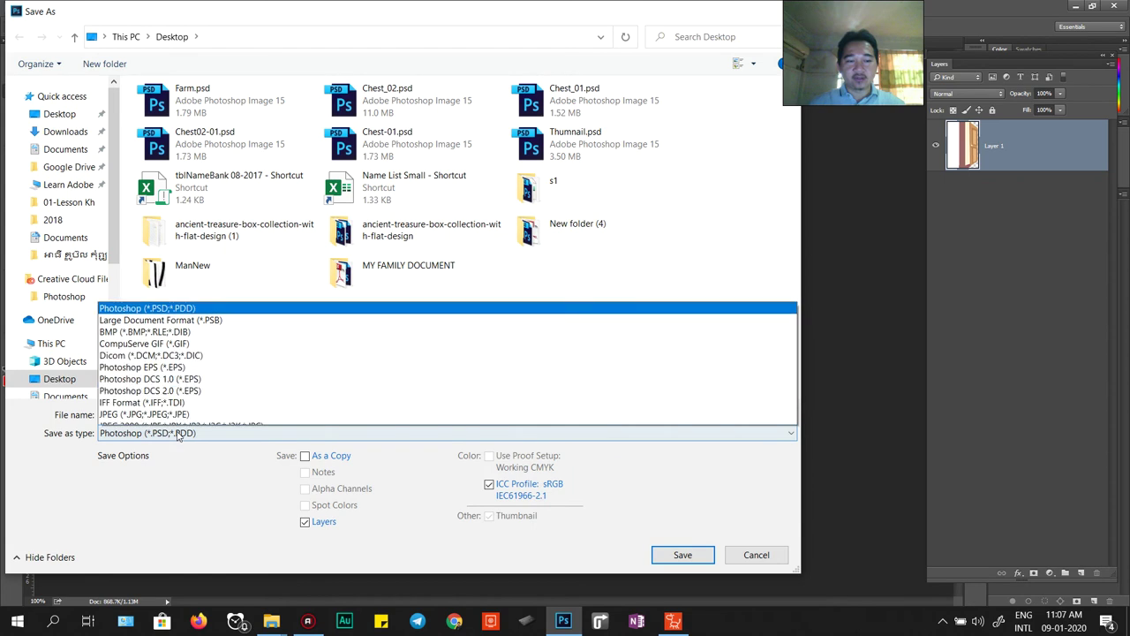
pyautogui.click(148, 378)
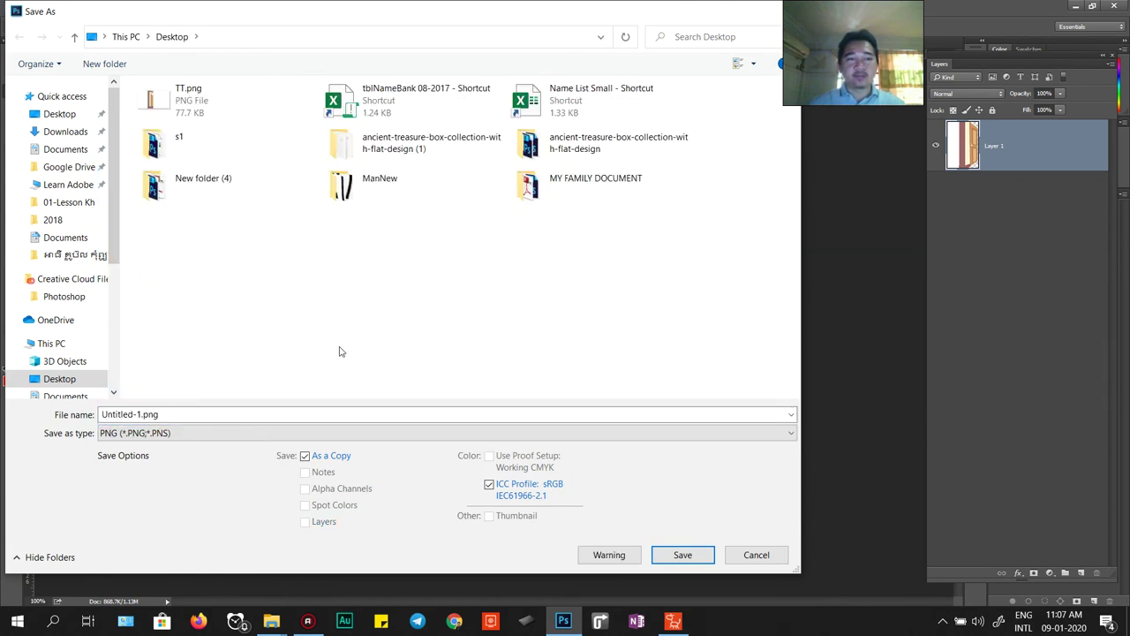
pyautogui.click(170, 104)
pyautogui.click(682, 555)
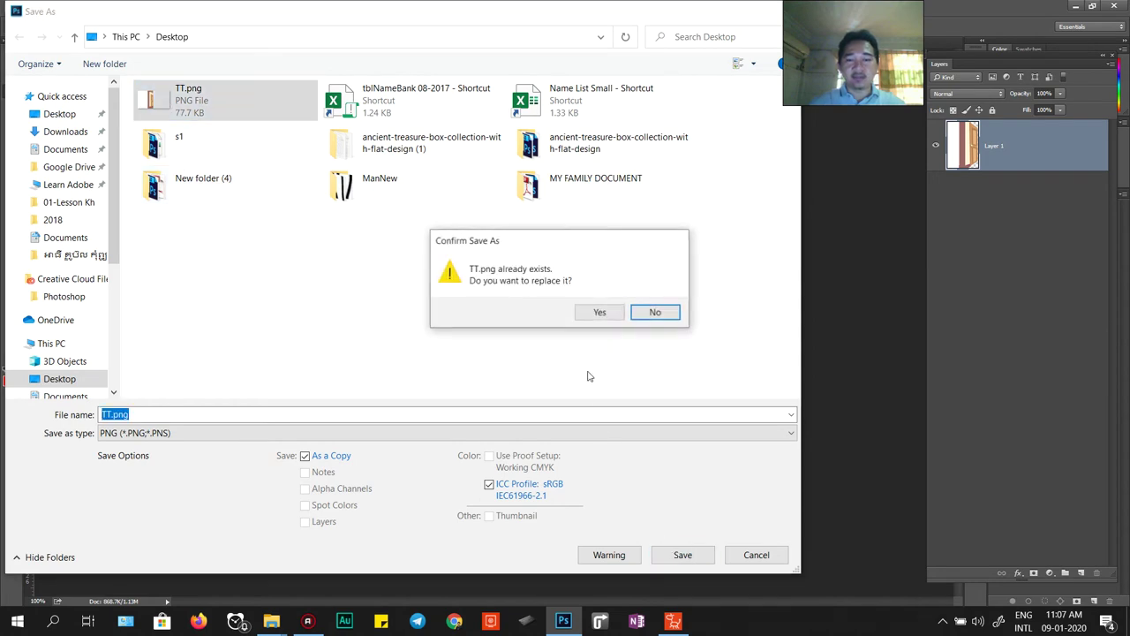
pyautogui.click(599, 312)
pyautogui.click(613, 200)
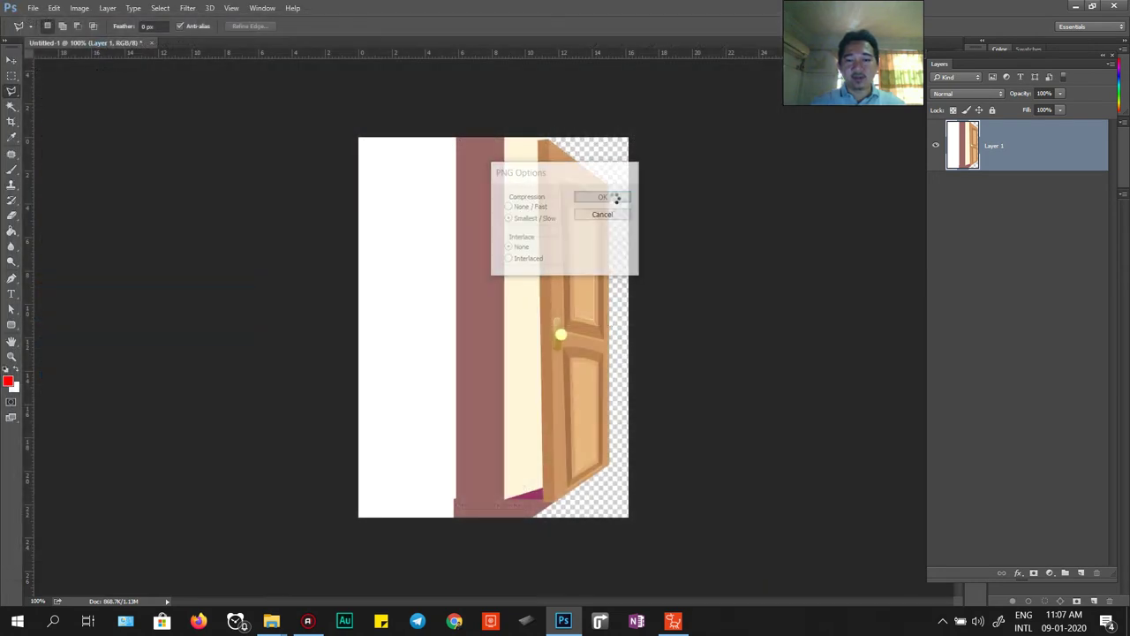
# Step: Bring TT.png from the desktop onto the Cartoon Animator stage as a prop in the empty area beside the room
pyautogui.press('super+d')
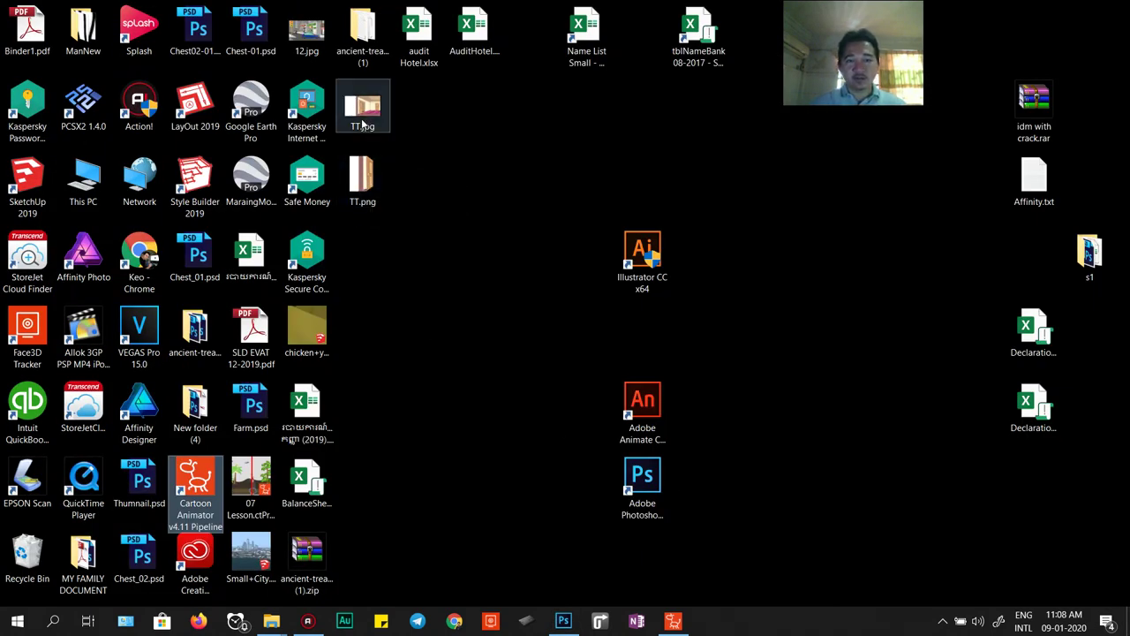
pyautogui.moveTo(369, 182); pyautogui.dragTo(165, 360)
pyautogui.click(542, 243)
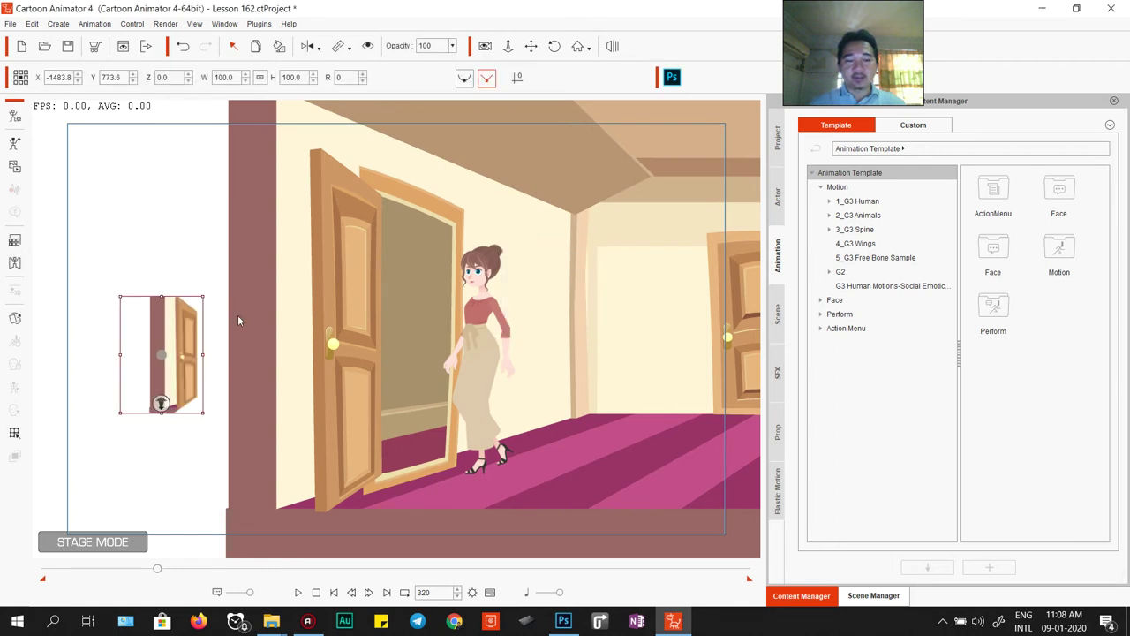
# Step: Show the timeline for the Room Door 02 prop and move the playhead to frame 285
pyautogui.click(490, 593)
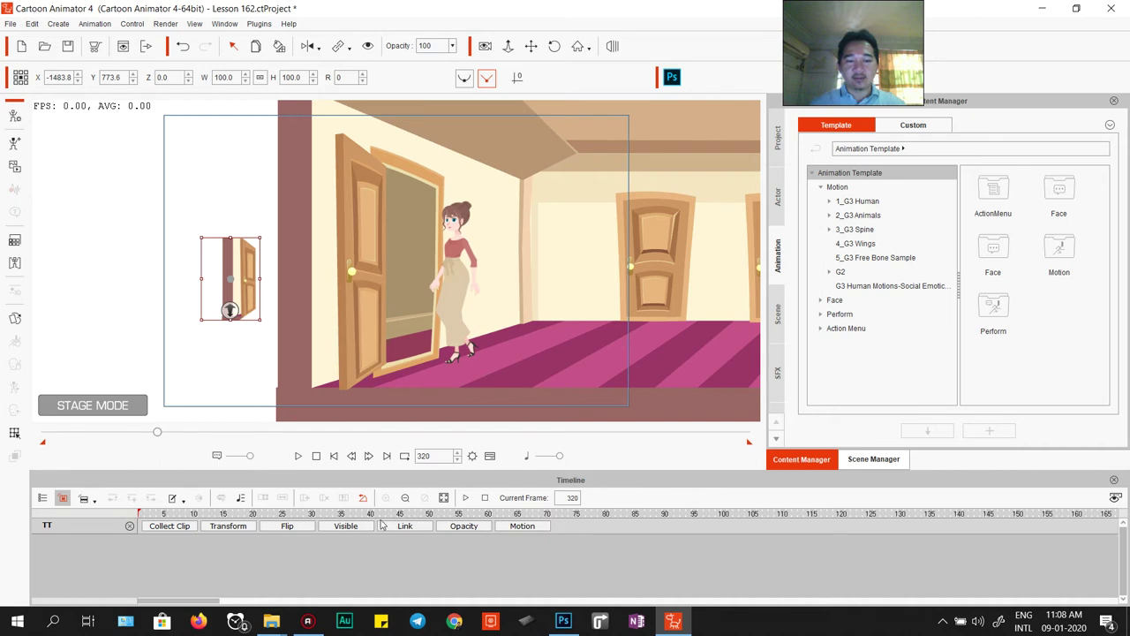
pyautogui.click(356, 261)
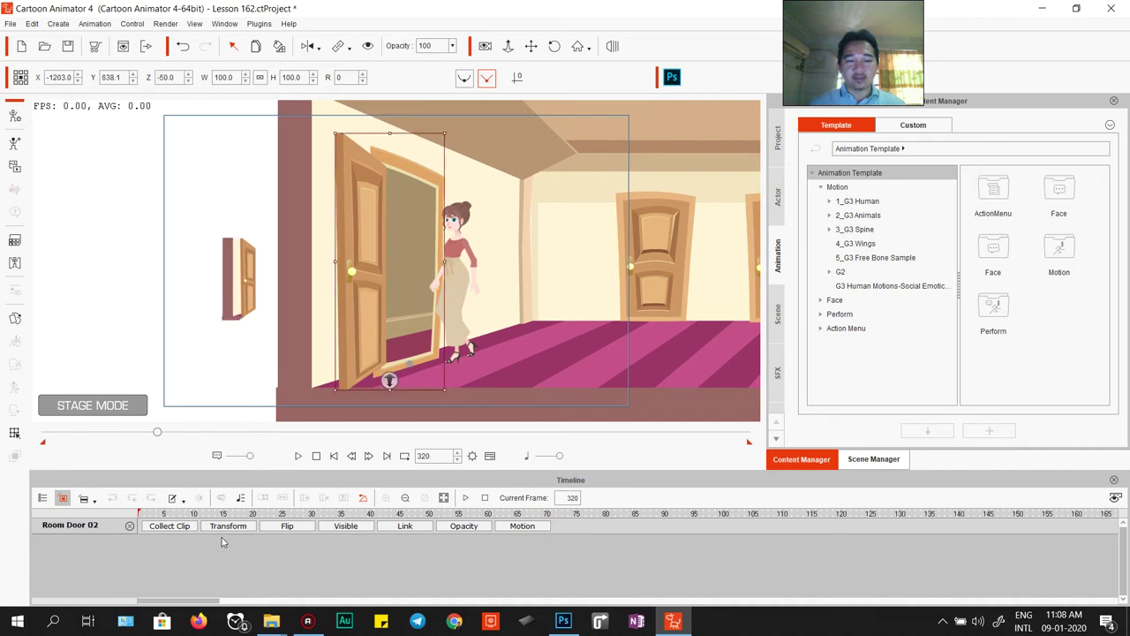
pyautogui.moveTo(166, 515); pyautogui.dragTo(1129, 558)
pyautogui.moveTo(206, 601); pyautogui.dragTo(275, 601)
pyautogui.moveTo(261, 516); pyautogui.dragTo(936, 533)
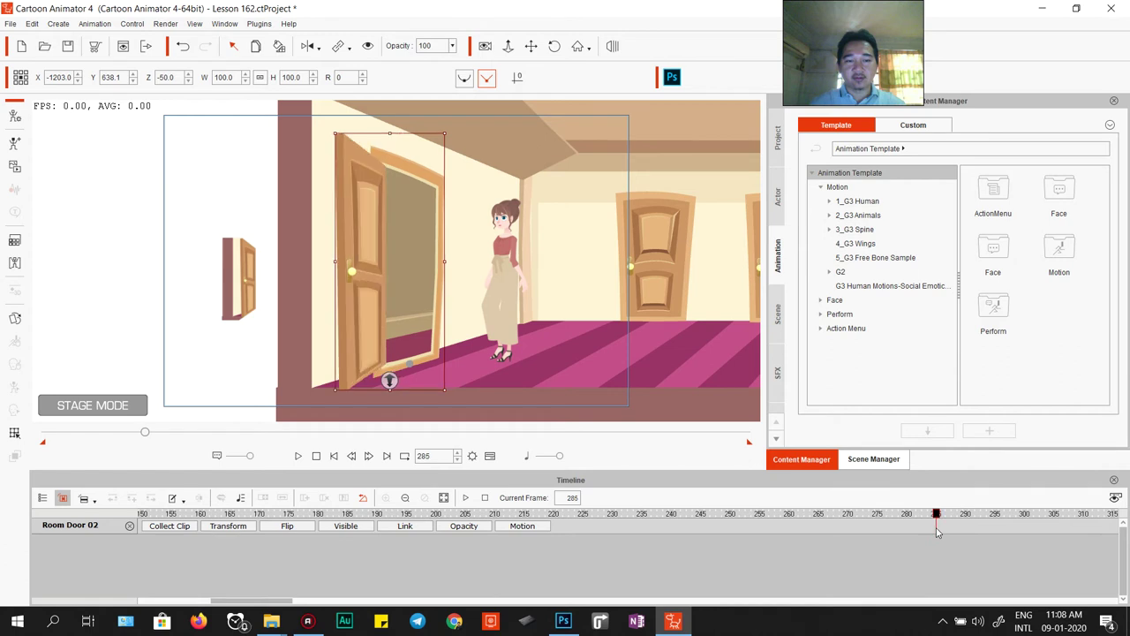
# Step: Scale the TT cut-out prop uniformly to about 323.5 and align it exactly over the open door and wall edge
pyautogui.click(230, 265)
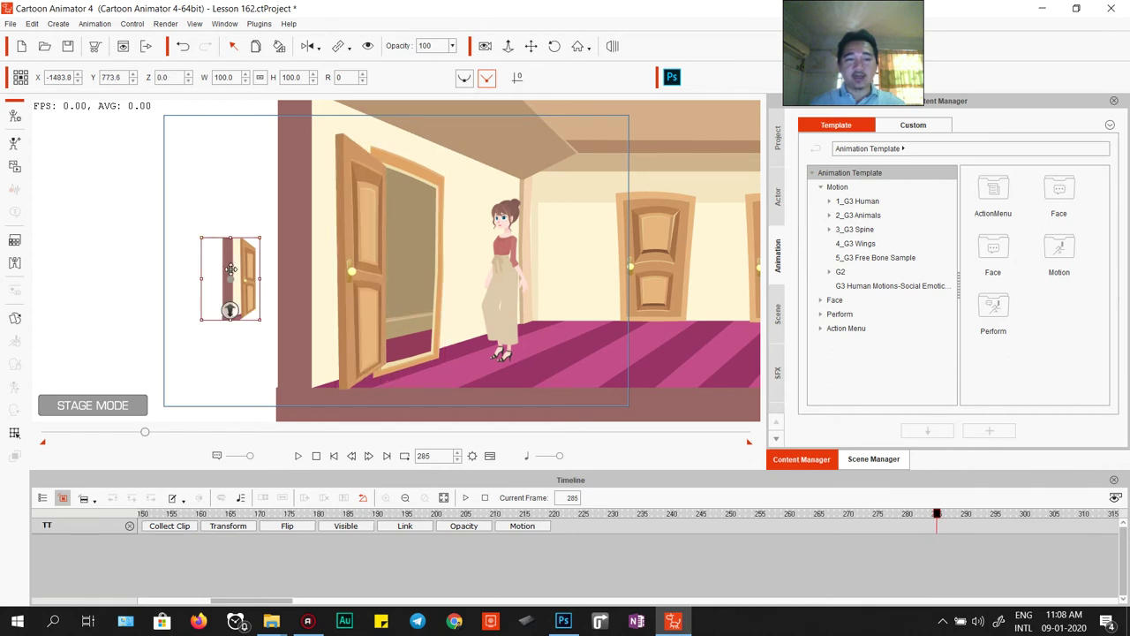
pyautogui.moveTo(261, 248); pyautogui.dragTo(319, 189)
pyautogui.moveTo(376, 412)
pyautogui.mouseDown()
pyautogui.moveTo(365, 394)
pyautogui.moveTo(371, 401)
pyautogui.mouseUp()
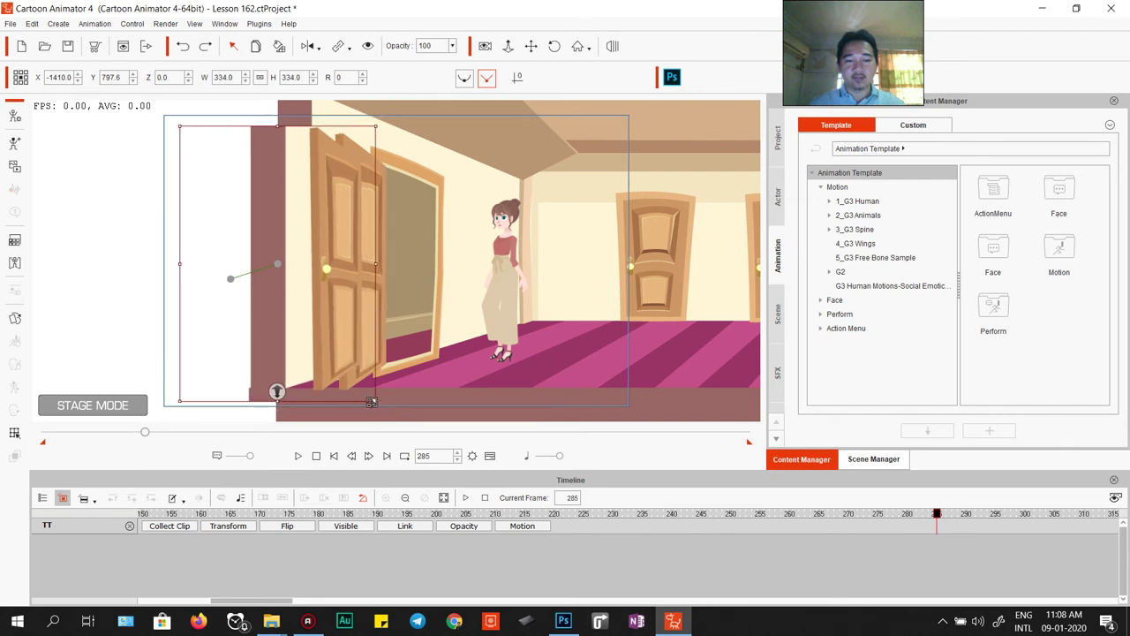
pyautogui.moveTo(349, 328); pyautogui.dragTo(363, 331)
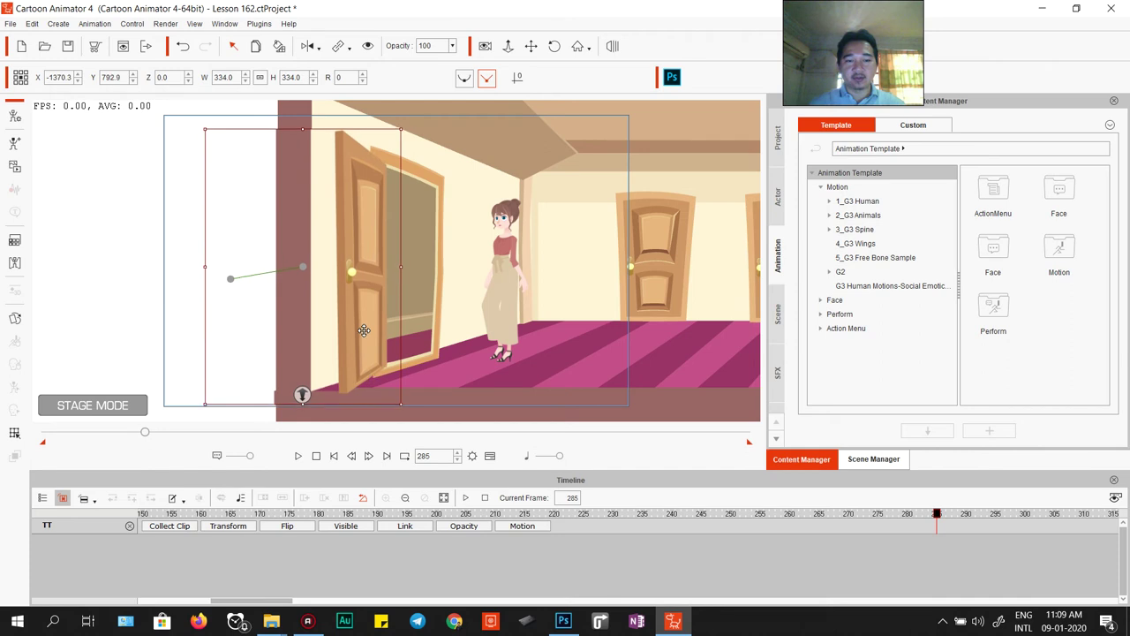
pyautogui.moveTo(400, 405); pyautogui.dragTo(400, 400)
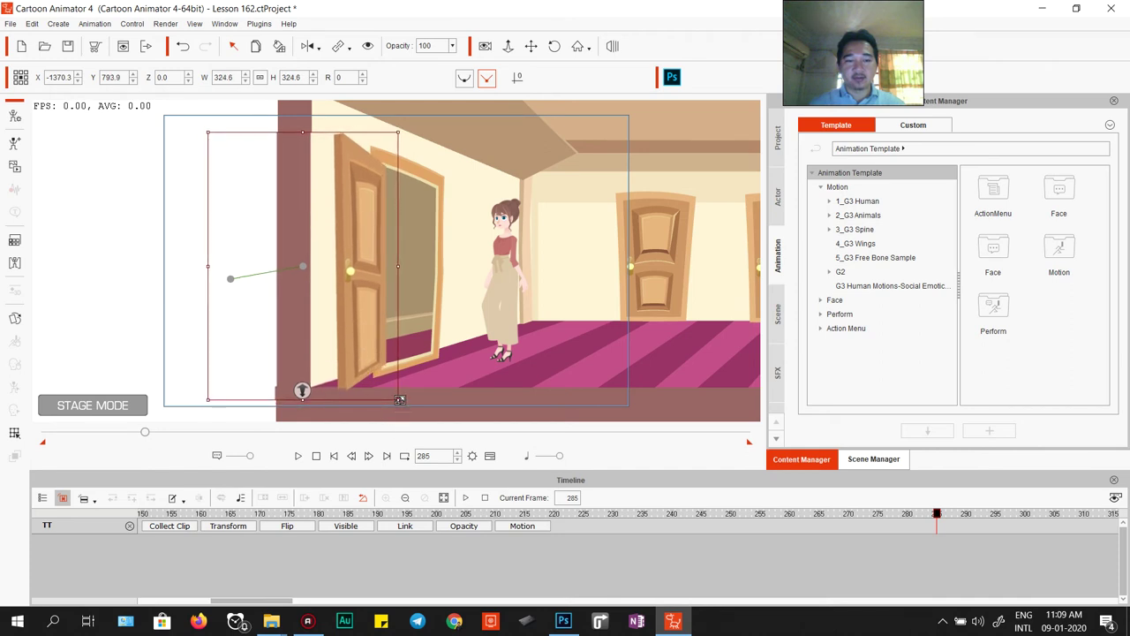
pyautogui.moveTo(371, 328); pyautogui.dragTo(368, 322)
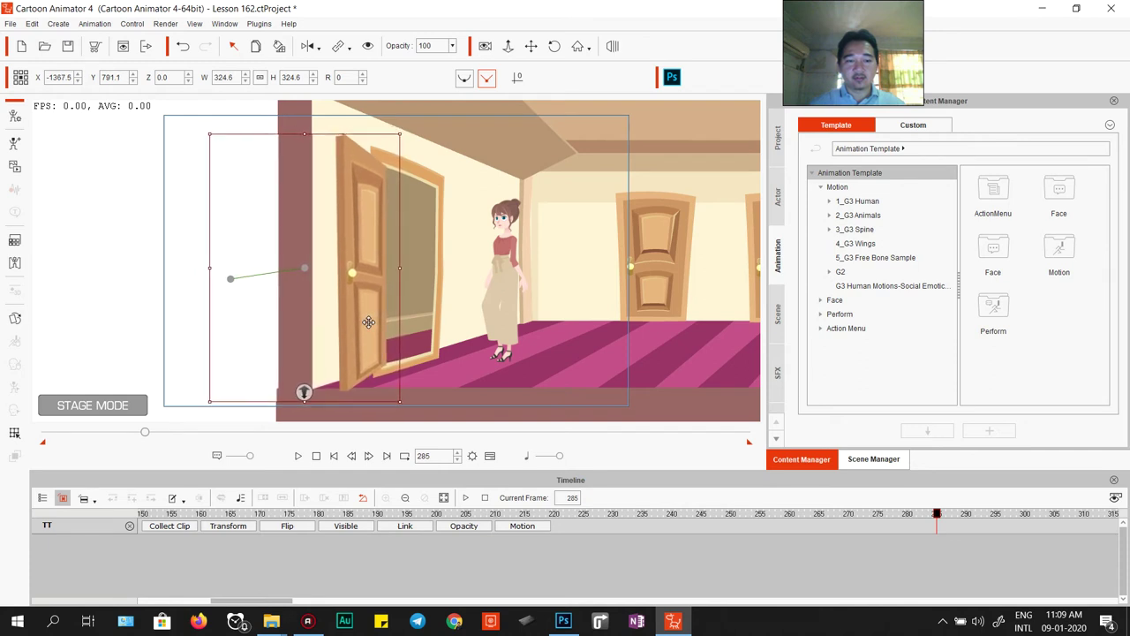
pyautogui.moveTo(211, 136); pyautogui.dragTo(230, 145)
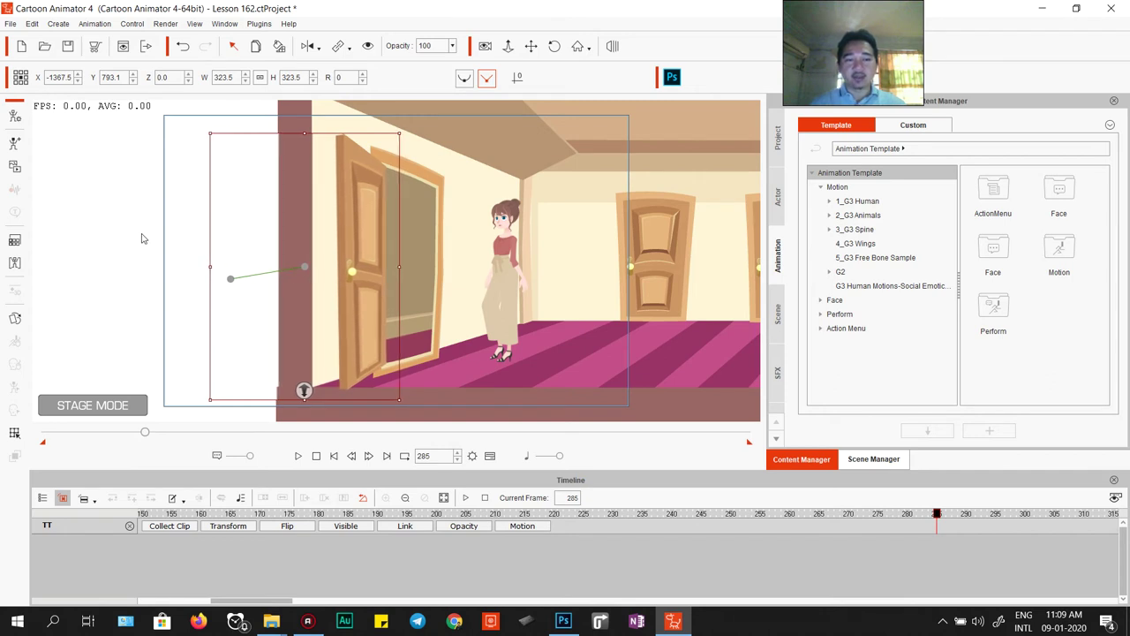
# Step: Select the TT prop, toggle its visibility at frame 285 and show its Visible track in the timeline
pyautogui.click(143, 238)
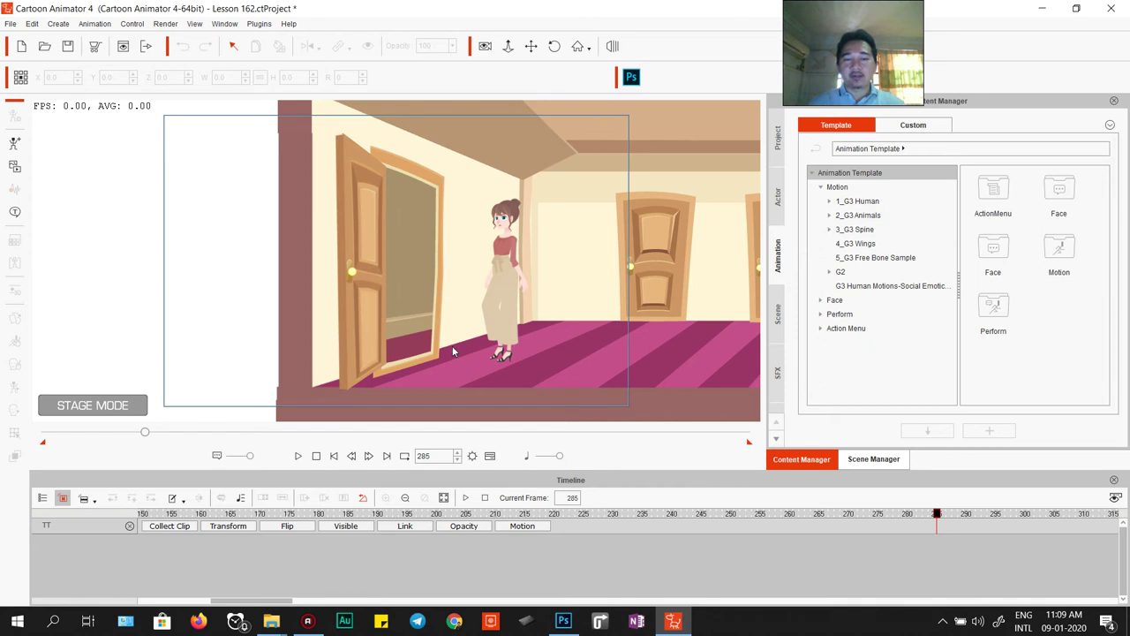
pyautogui.click(373, 252)
pyautogui.rightClick(364, 231)
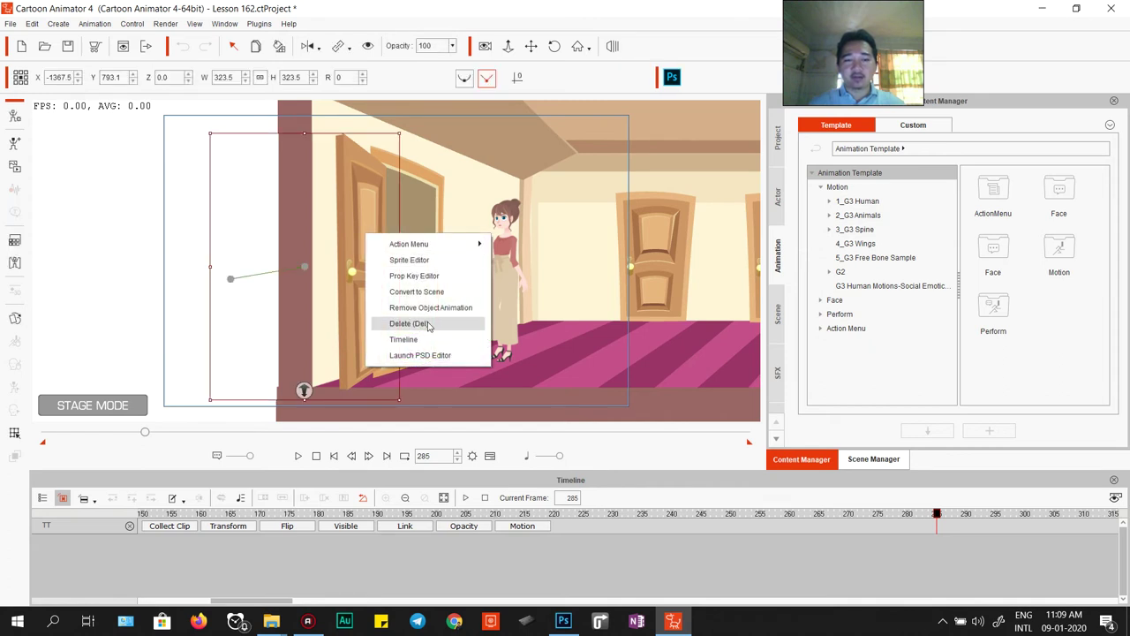
pyautogui.click(352, 287)
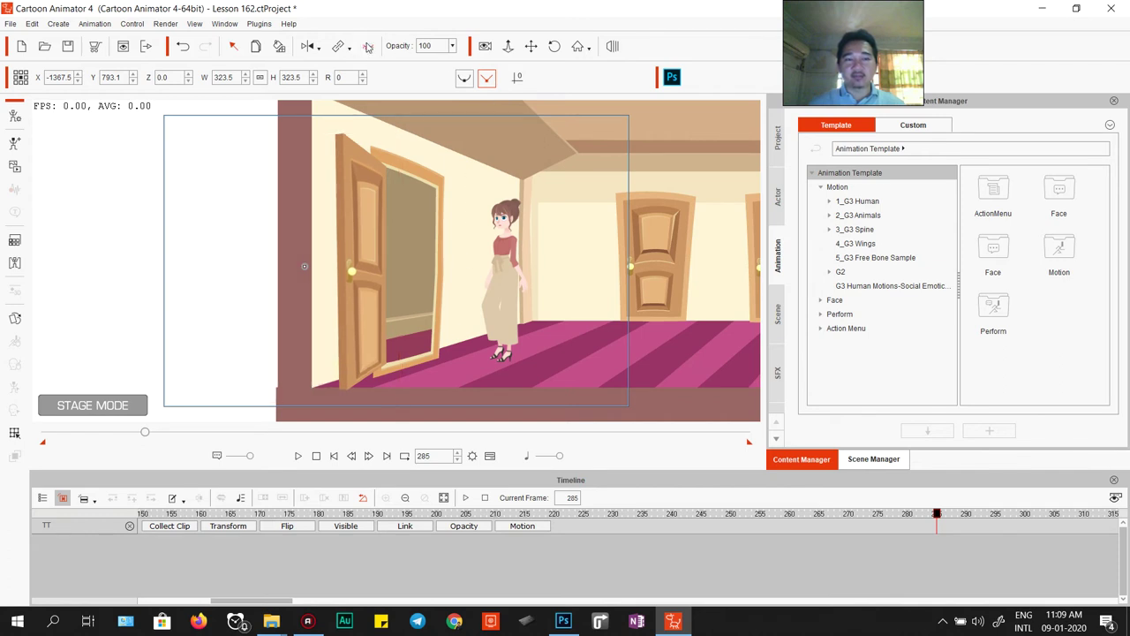
pyautogui.click(347, 526)
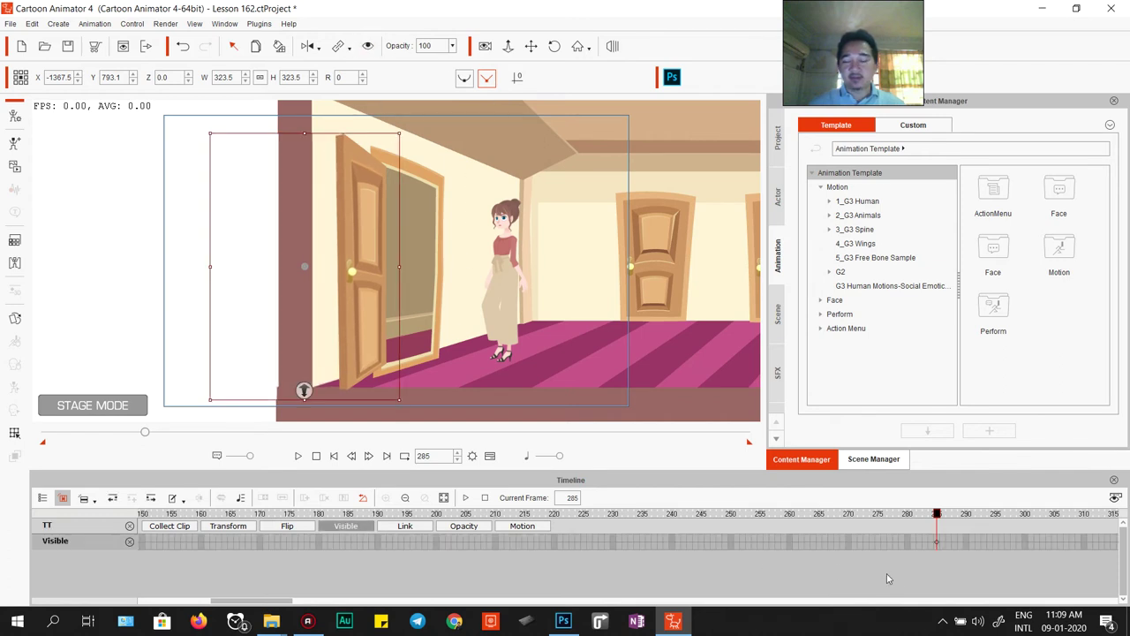
# Step: Hide the TT prop at frame 1, and check it around its visibility key at frame 285
pyautogui.press('space')
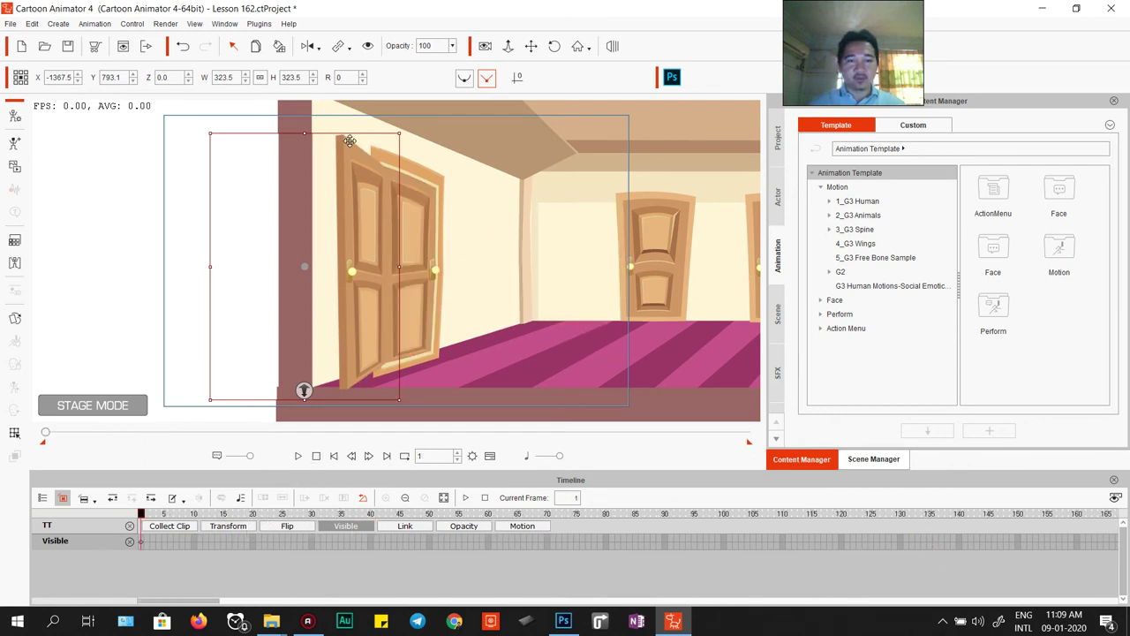
pyautogui.click(369, 48)
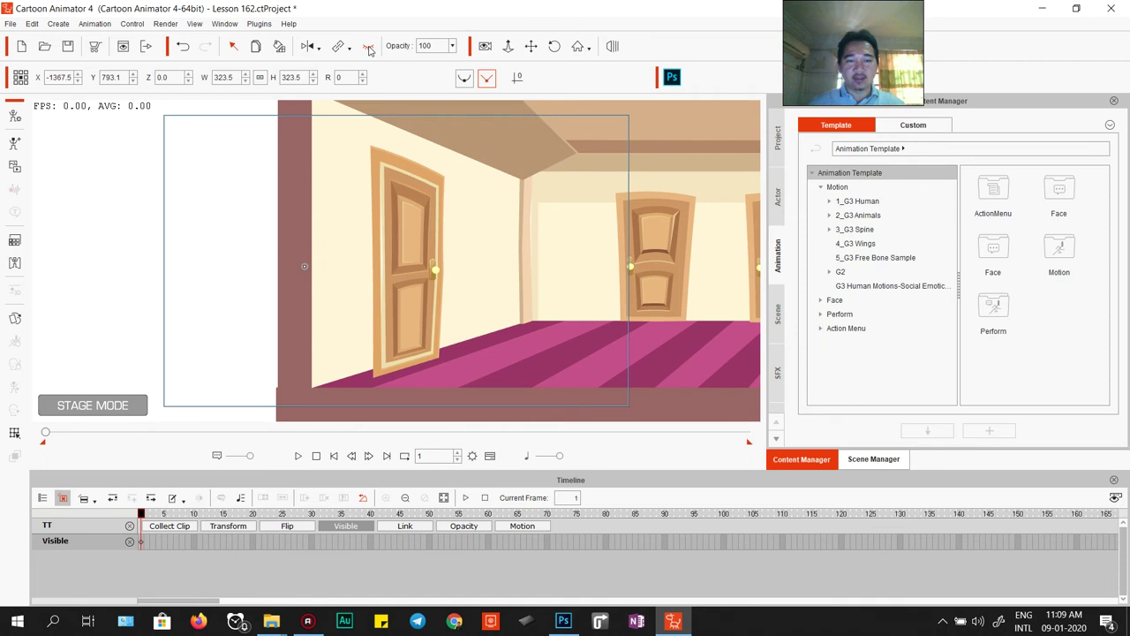
pyautogui.moveTo(201, 606); pyautogui.dragTo(323, 615)
pyautogui.moveTo(580, 530); pyautogui.dragTo(642, 521)
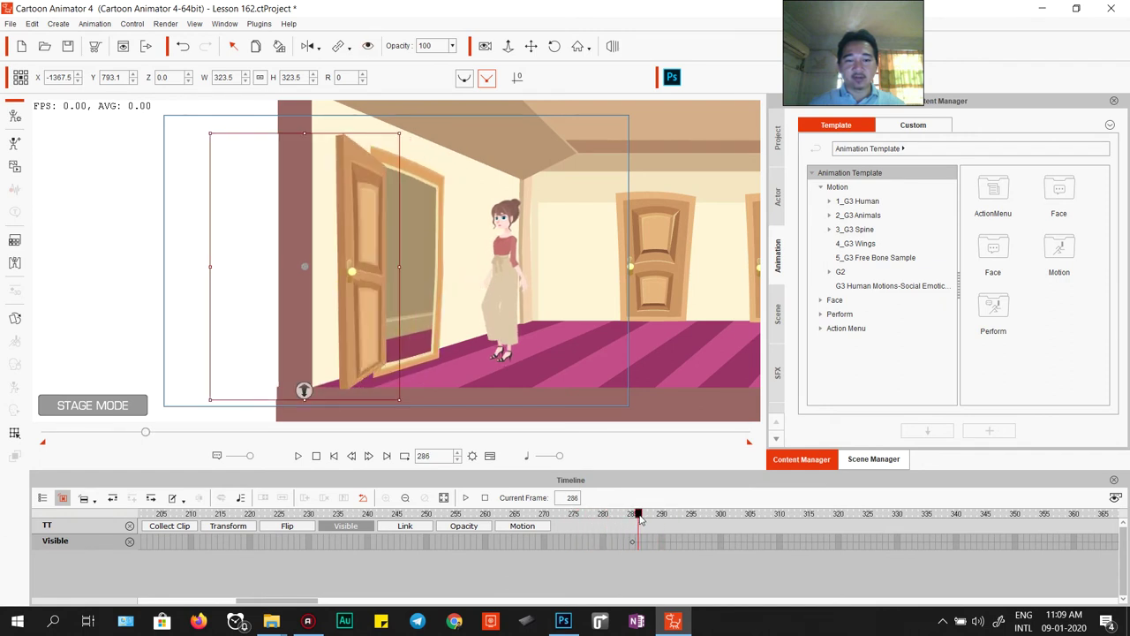
# Step: Move the character into the doorway at frame 288, compare her Z depth with the TT prop's, and try bringing the prop forward in Z
pyautogui.click(515, 281)
pyautogui.moveTo(509, 269); pyautogui.dragTo(442, 265)
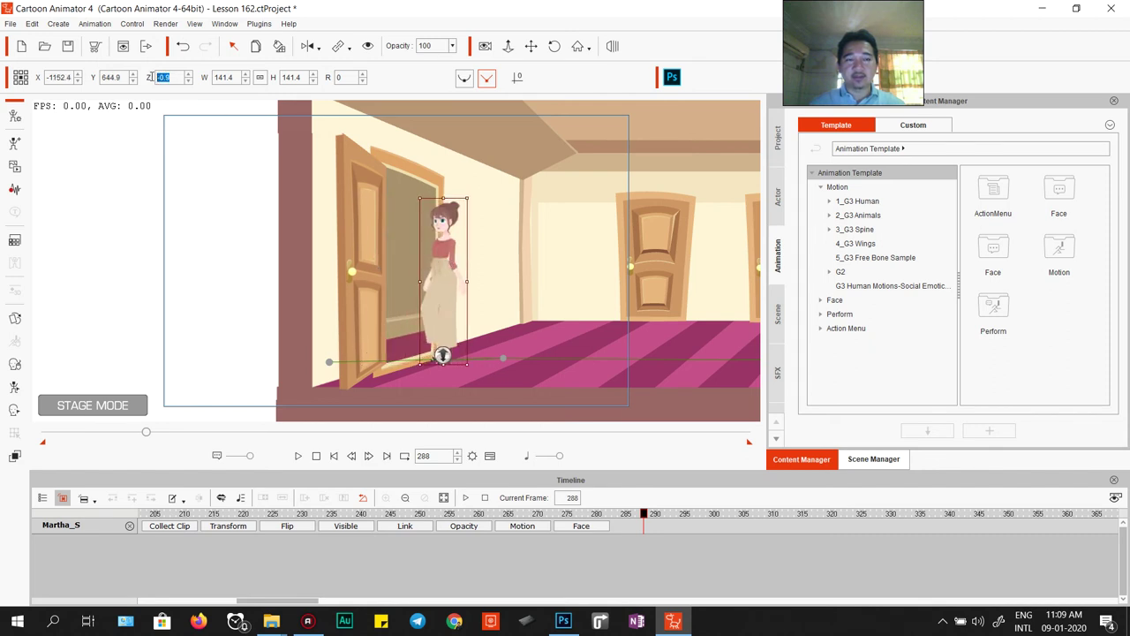
pyautogui.click(349, 231)
pyautogui.click(351, 228)
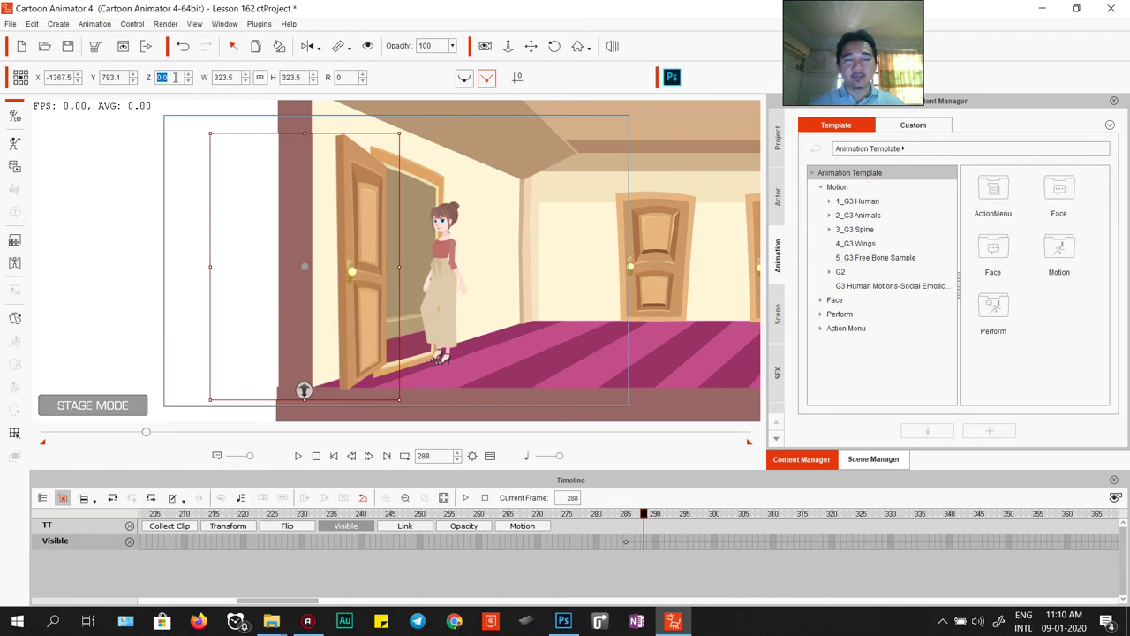
pyautogui.moveTo(305, 391); pyautogui.dragTo(305, 597)
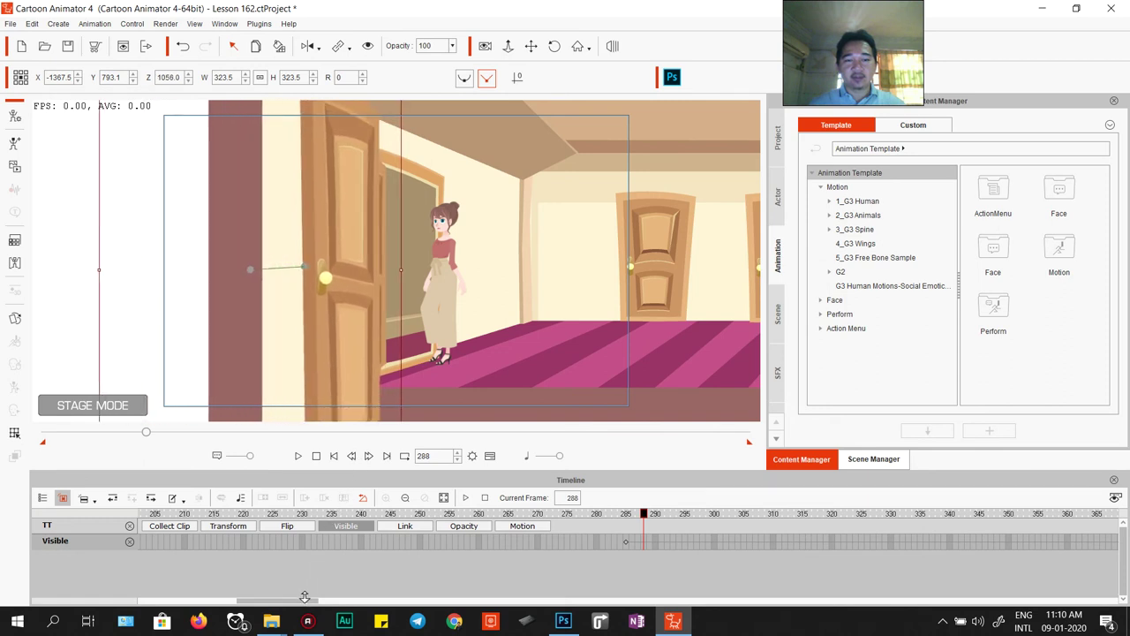
pyautogui.hotkey('ctrl', 'z')
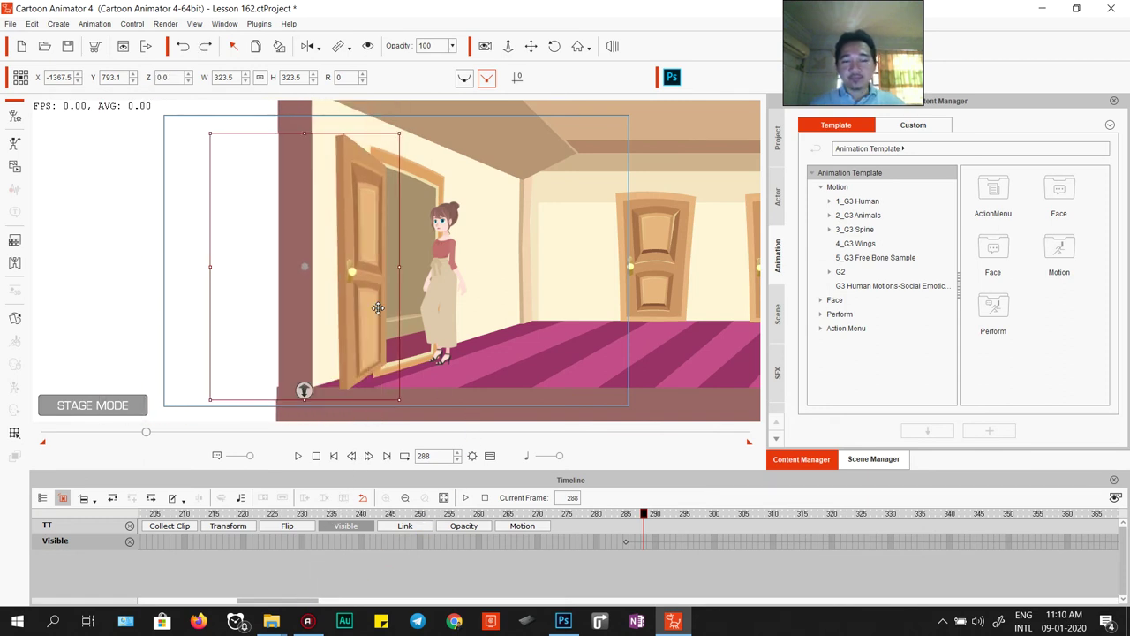
# Step: Scrub through the door-opening frames and play the scene to check the character passing behind the TT prop
pyautogui.moveTo(643, 517); pyautogui.dragTo(254, 500)
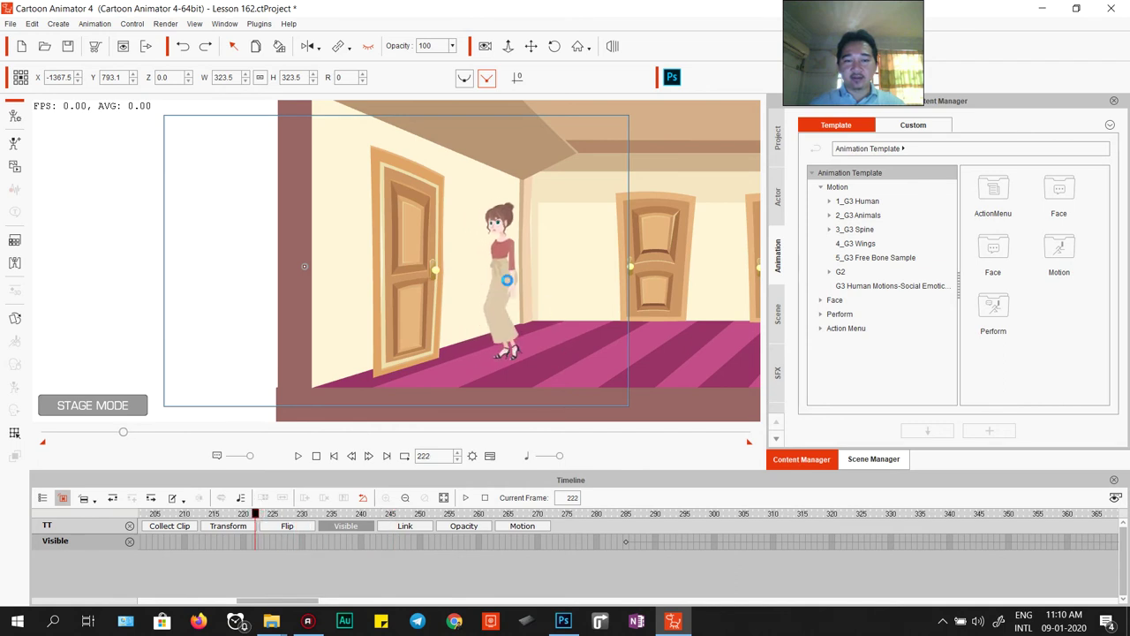
pyautogui.click(538, 517)
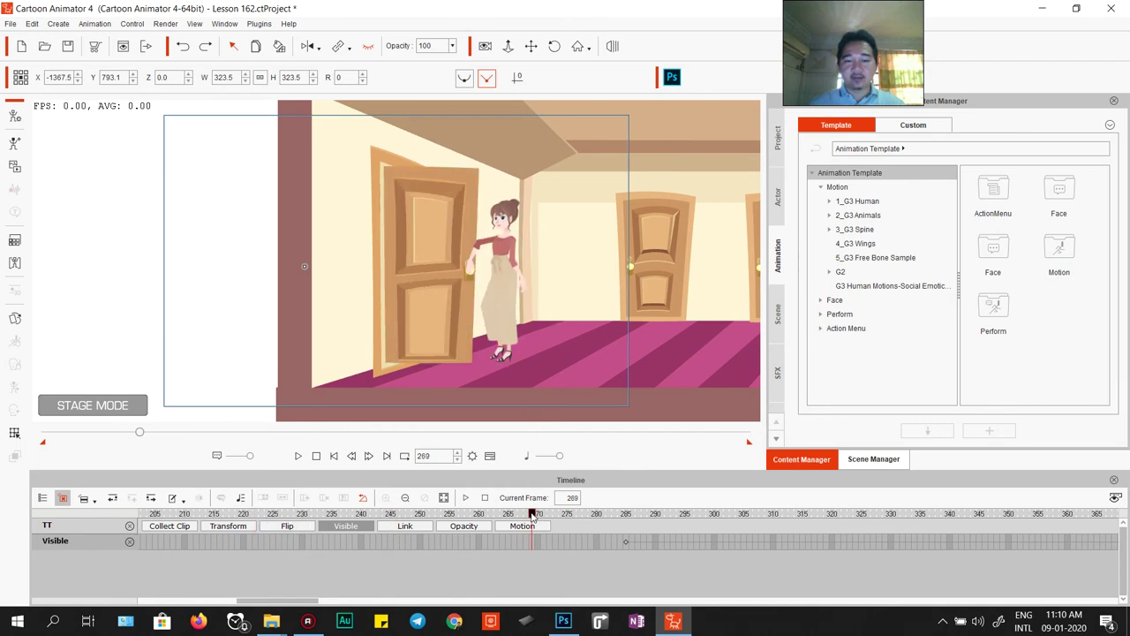
pyautogui.click(316, 456)
pyautogui.click(299, 456)
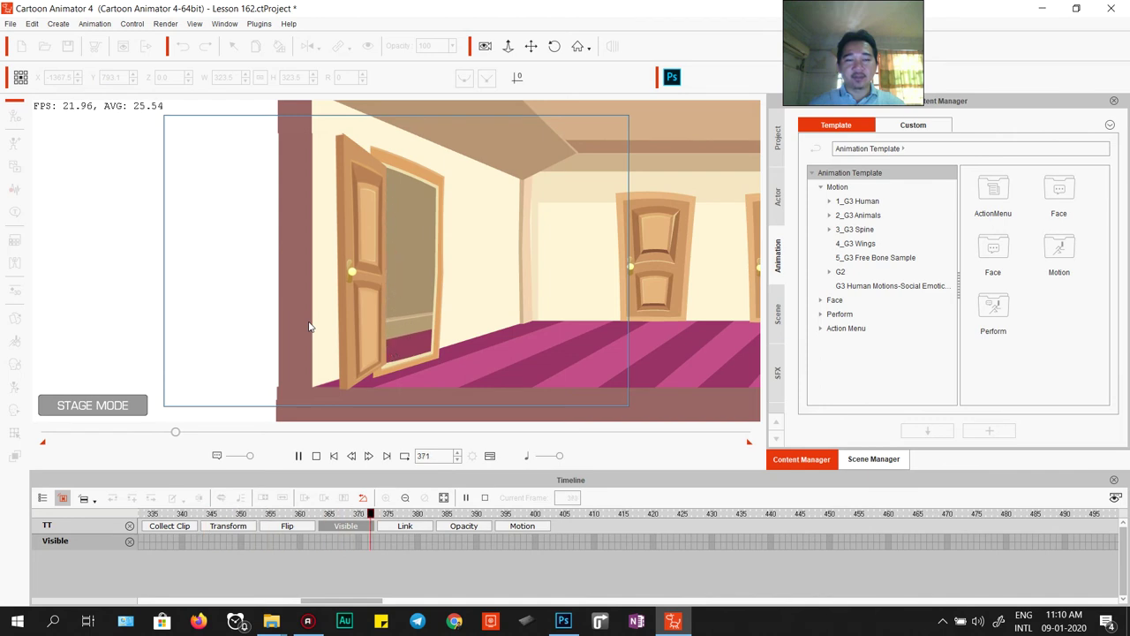
pyautogui.click(328, 195)
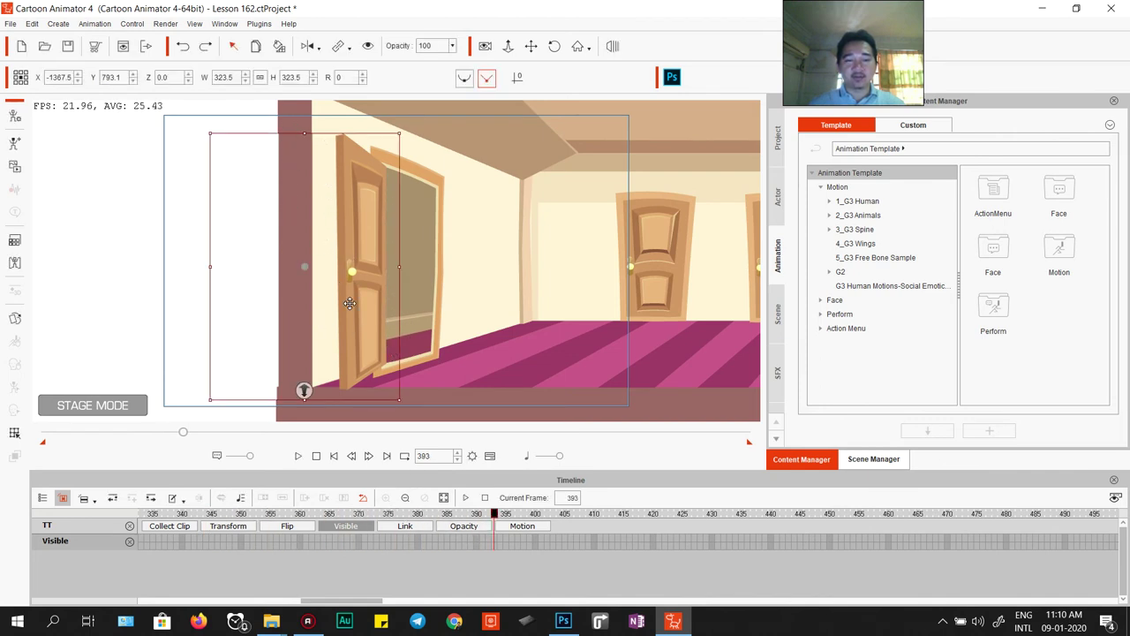
pyautogui.press('space')
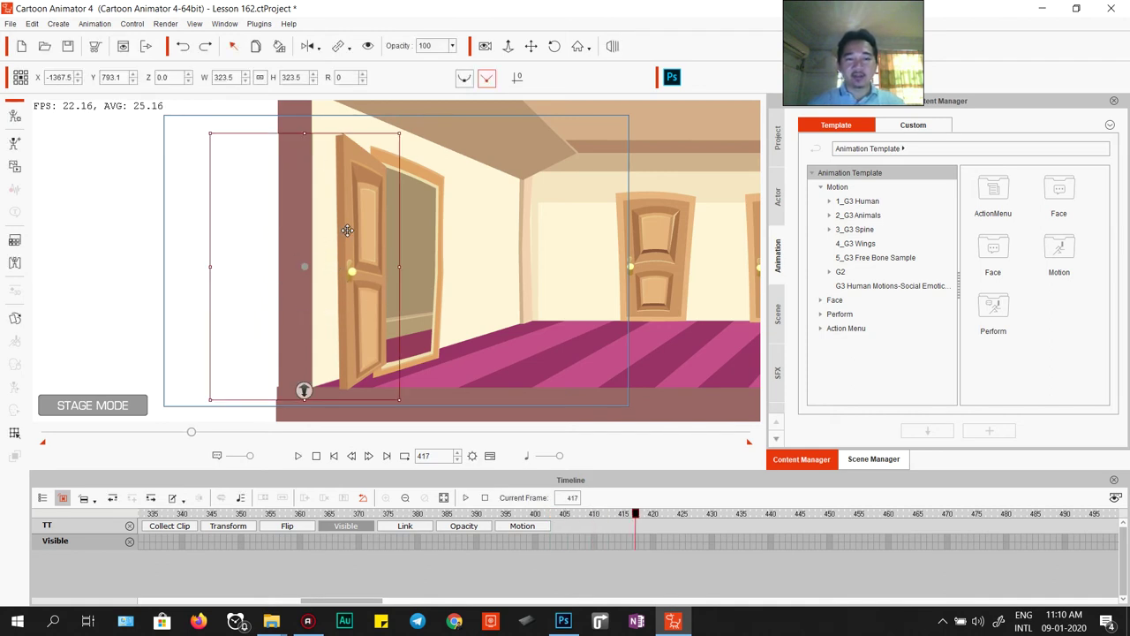
# Step: Limit the playback range to about frames 284 to 400 and preview the character walking through the open door
pyautogui.moveTo(578, 521); pyautogui.dragTo(159, 499)
pyautogui.press('space')
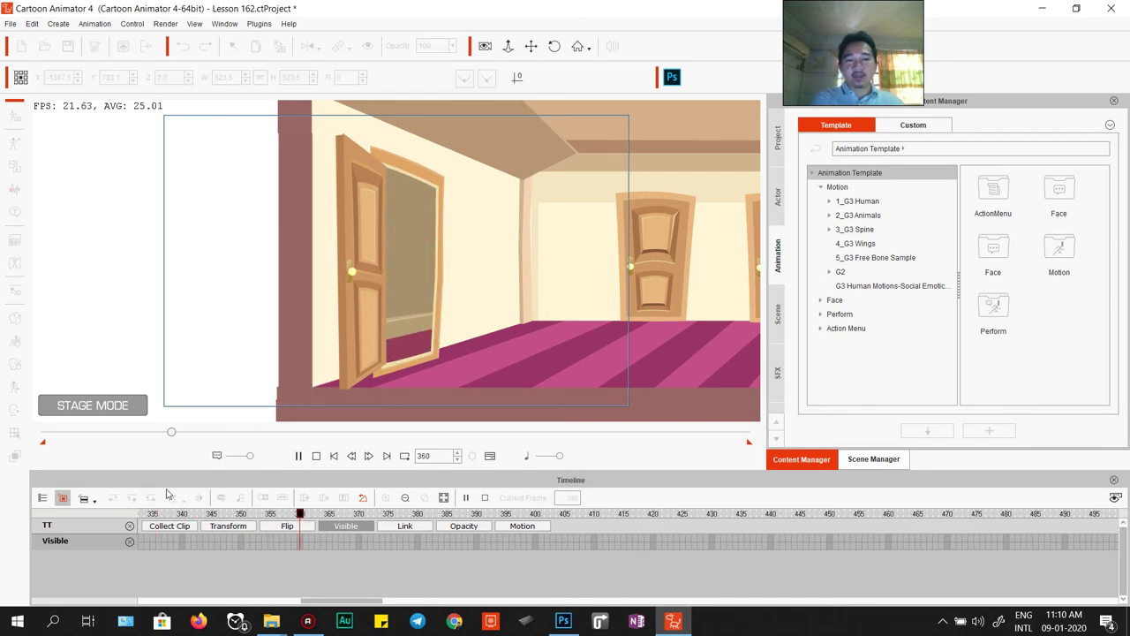
pyautogui.press('space')
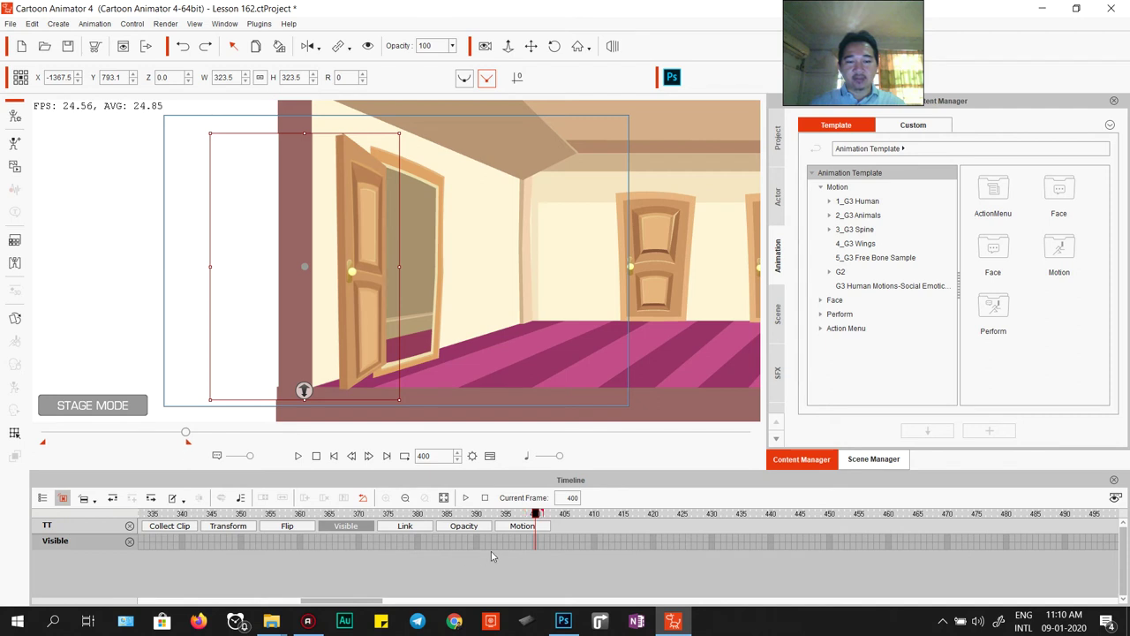
pyautogui.moveTo(458, 517); pyautogui.dragTo(186, 519)
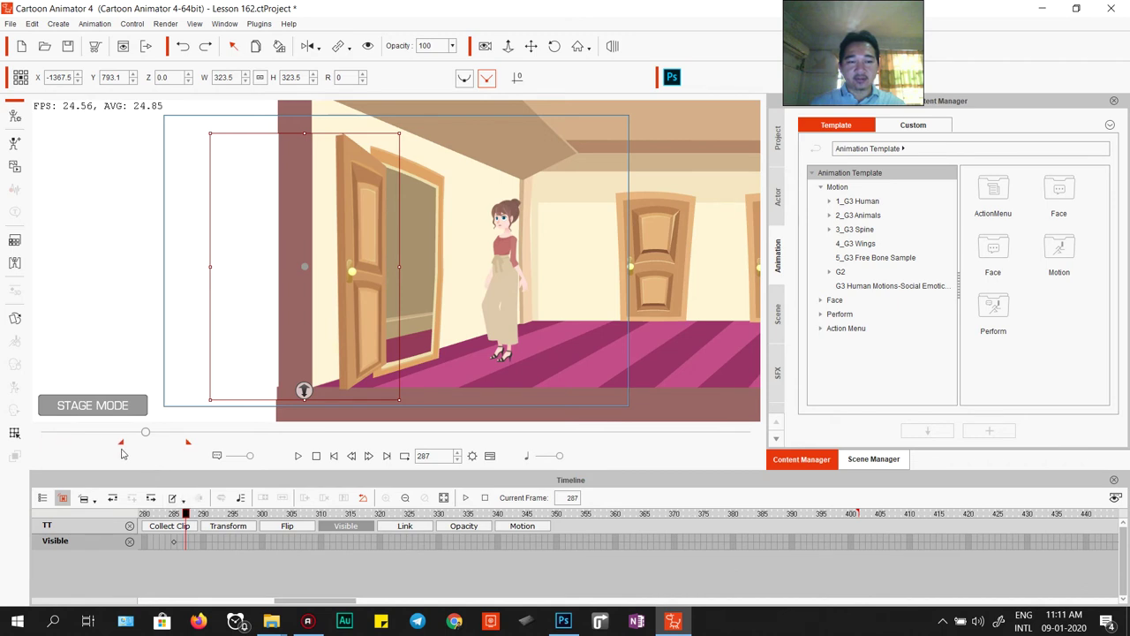
pyautogui.click(298, 456)
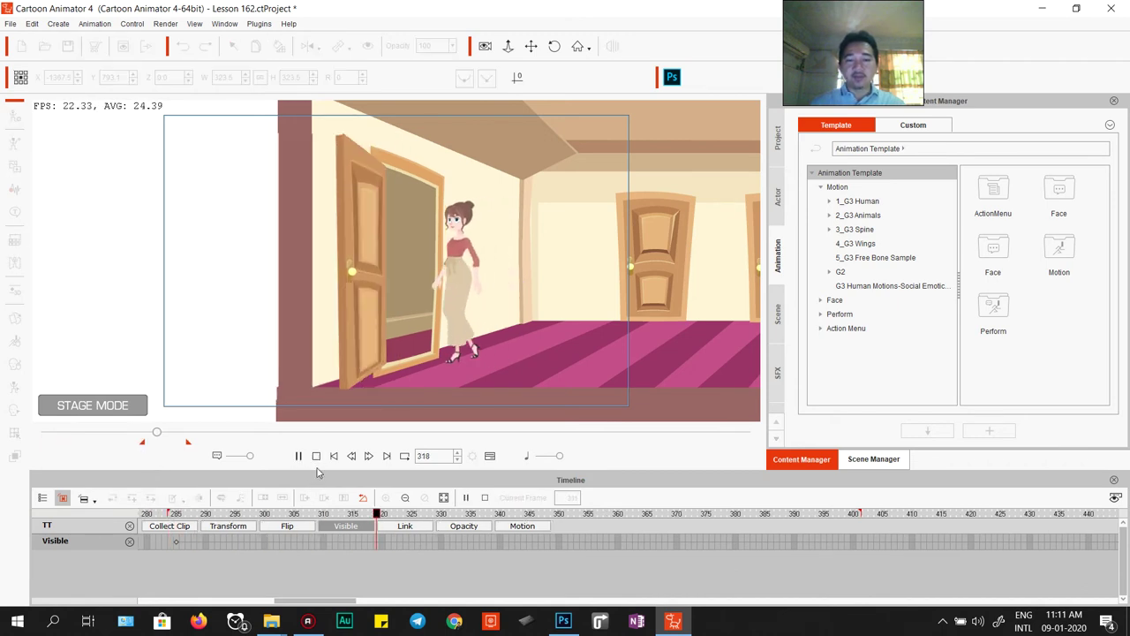
pyautogui.click(315, 456)
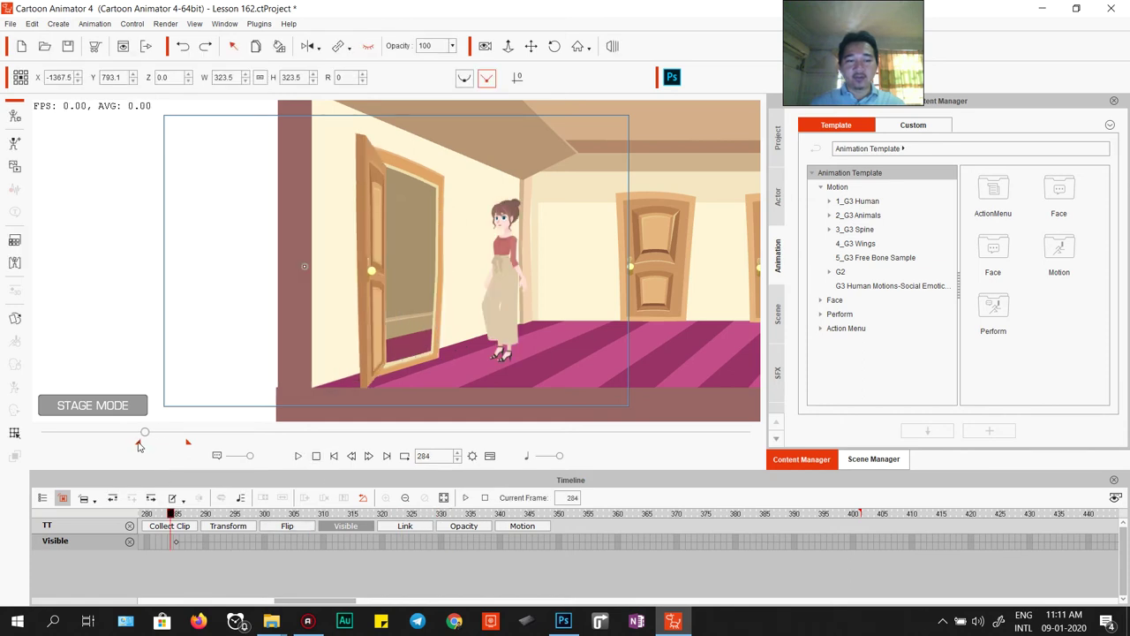
# Step: Extend the playback range back to about frame 187, enable looping, and replay the door-opening and walk-through sequence
pyautogui.moveTo(144, 431); pyautogui.dragTo(112, 433)
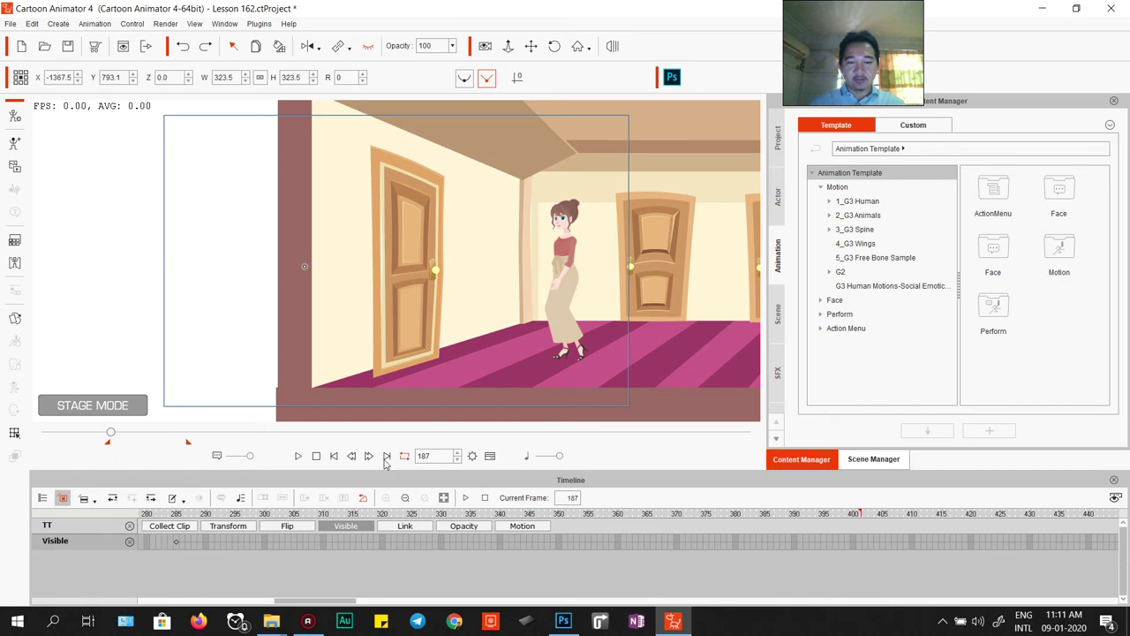
pyautogui.click(301, 456)
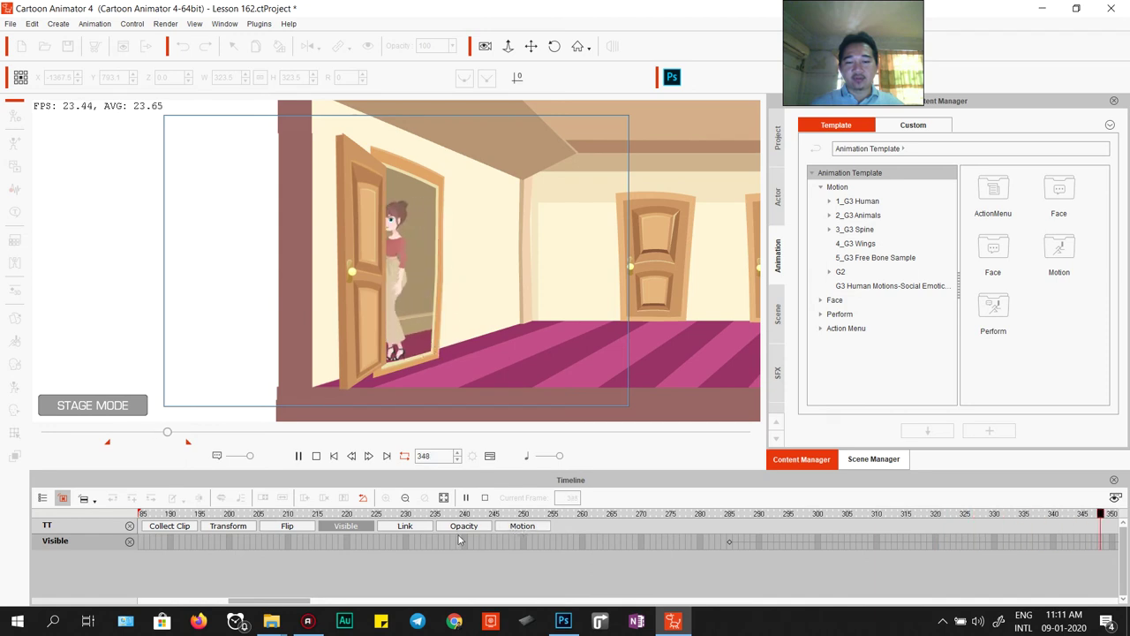
pyautogui.click(176, 525)
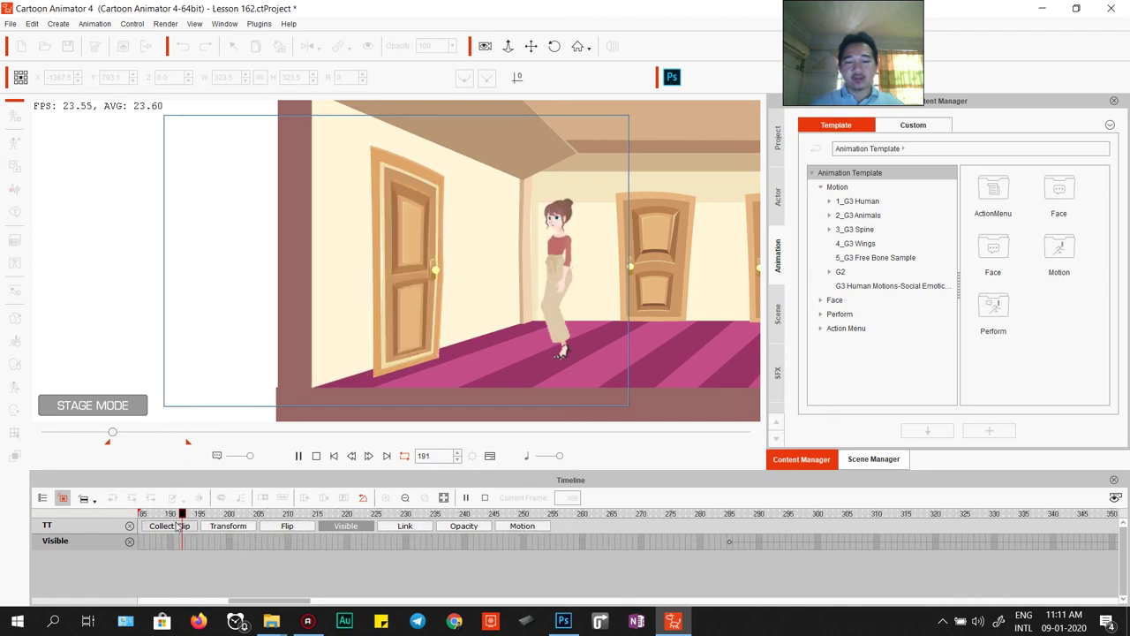
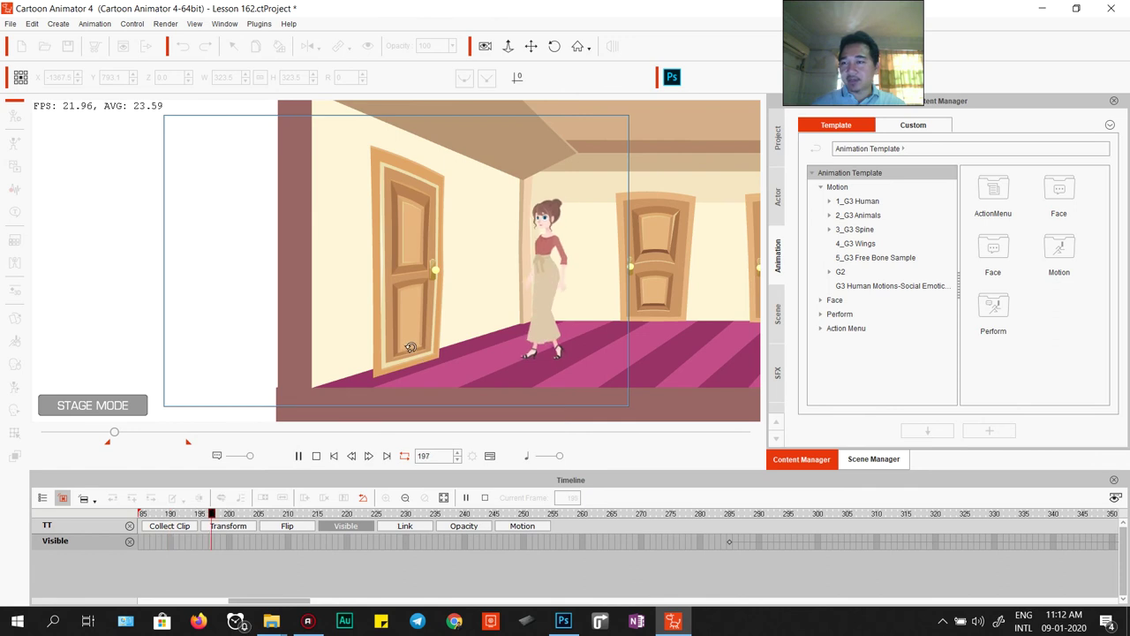
pyautogui.press('space')
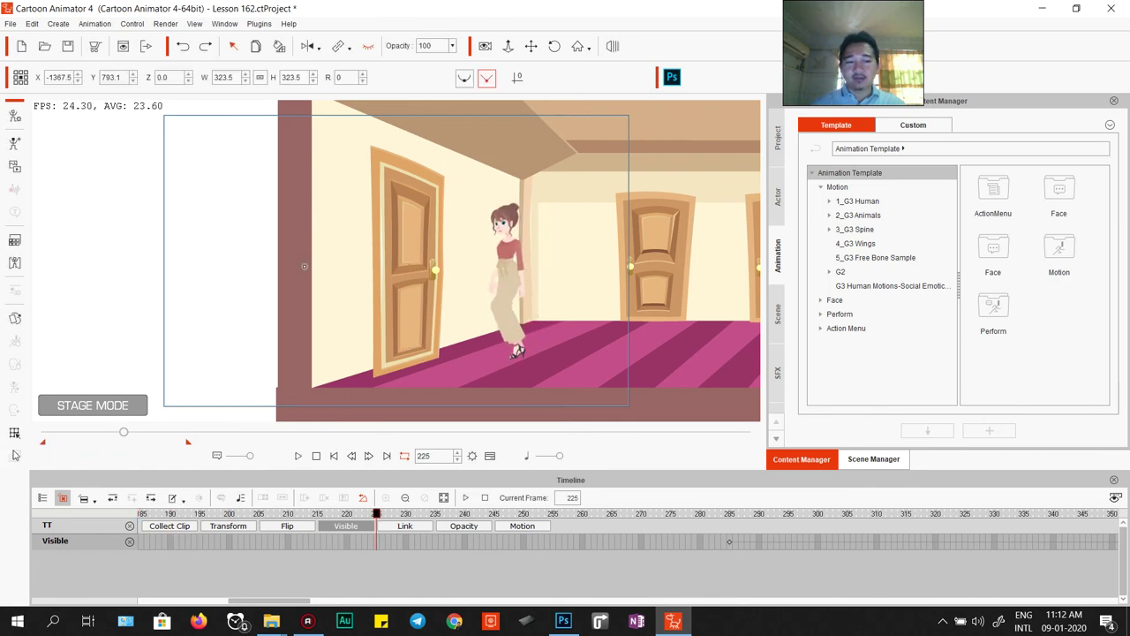
# Step: Move the playhead to frame 252 and delete the TT prop covering the side-wall door
pyautogui.click(385, 196)
pyautogui.click(324, 212)
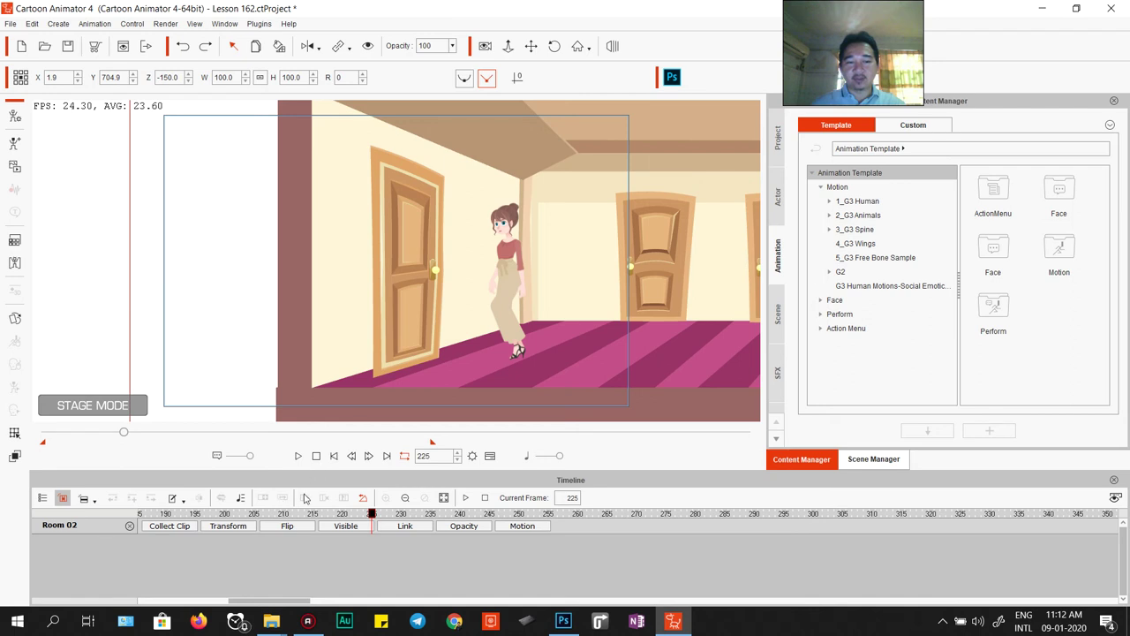
pyautogui.moveTo(375, 519); pyautogui.dragTo(530, 521)
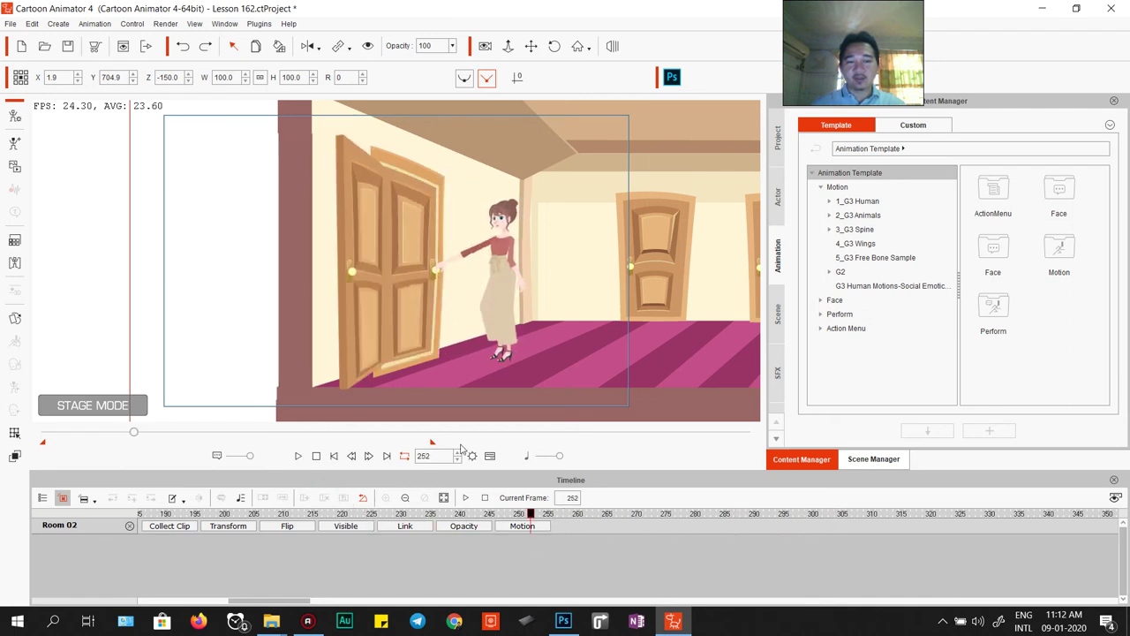
pyautogui.moveTo(349, 215); pyautogui.dragTo(275, 240)
pyautogui.press('Delete')
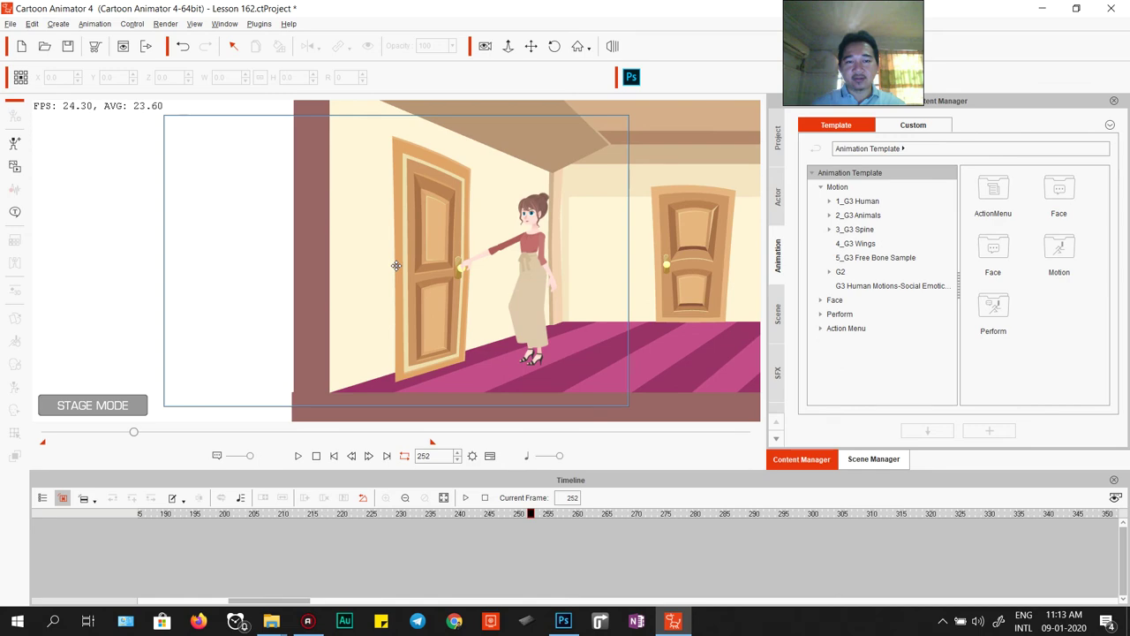
# Step: Go to frame 285 and capture a rectangular screen snip of the opened side-wall door with the wall edge and adjacent white area
pyautogui.press('super+shift+s')
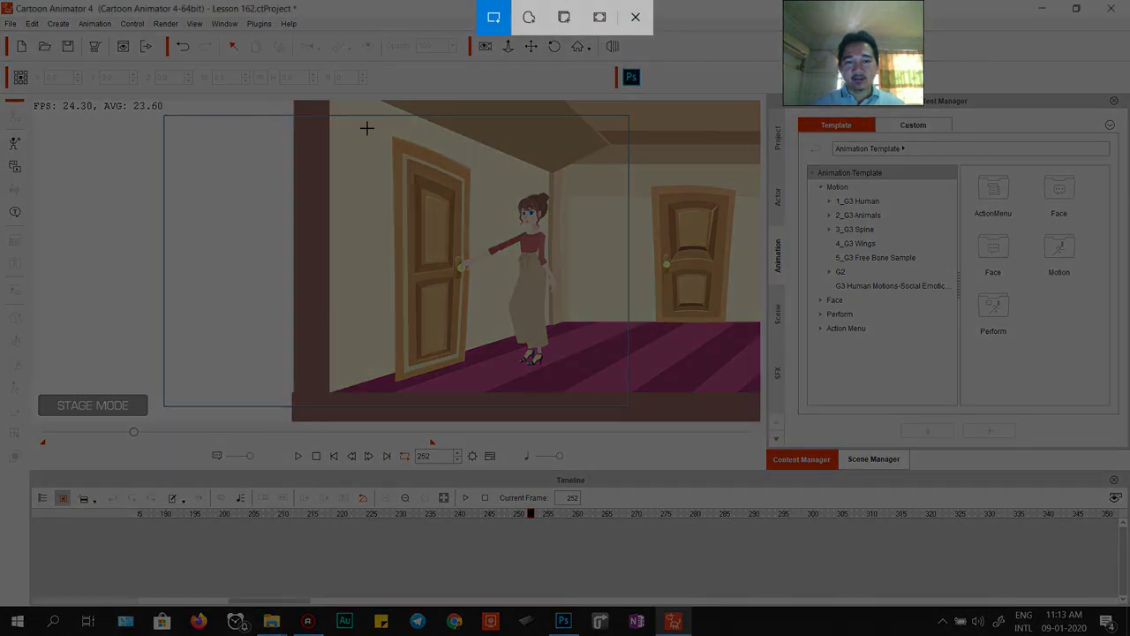
pyautogui.moveTo(253, 121); pyautogui.dragTo(340, 174)
pyautogui.moveTo(531, 515); pyautogui.dragTo(726, 536)
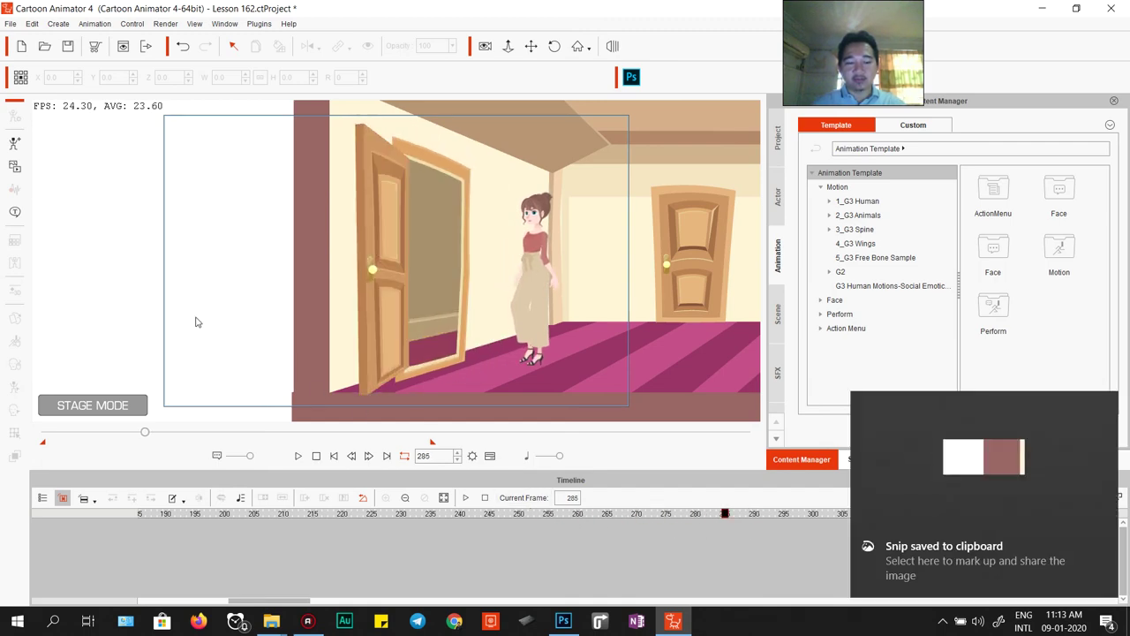
pyautogui.press('super+shift+s')
pyautogui.moveTo(464, 132); pyautogui.dragTo(291, 272)
pyautogui.press('super+shift+s')
pyautogui.moveTo(452, 121); pyautogui.dragTo(240, 405)
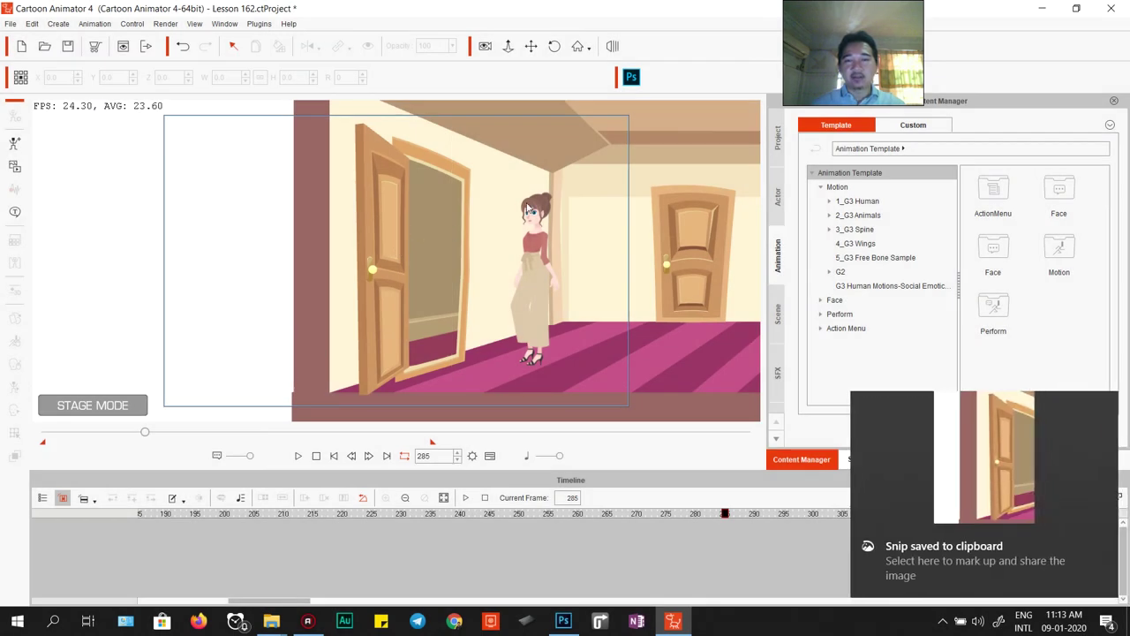
# Step: Switch to Photoshop with Default.psd, paste the door snip, and enlarge it to almost the full canvas height
pyautogui.click(631, 78)
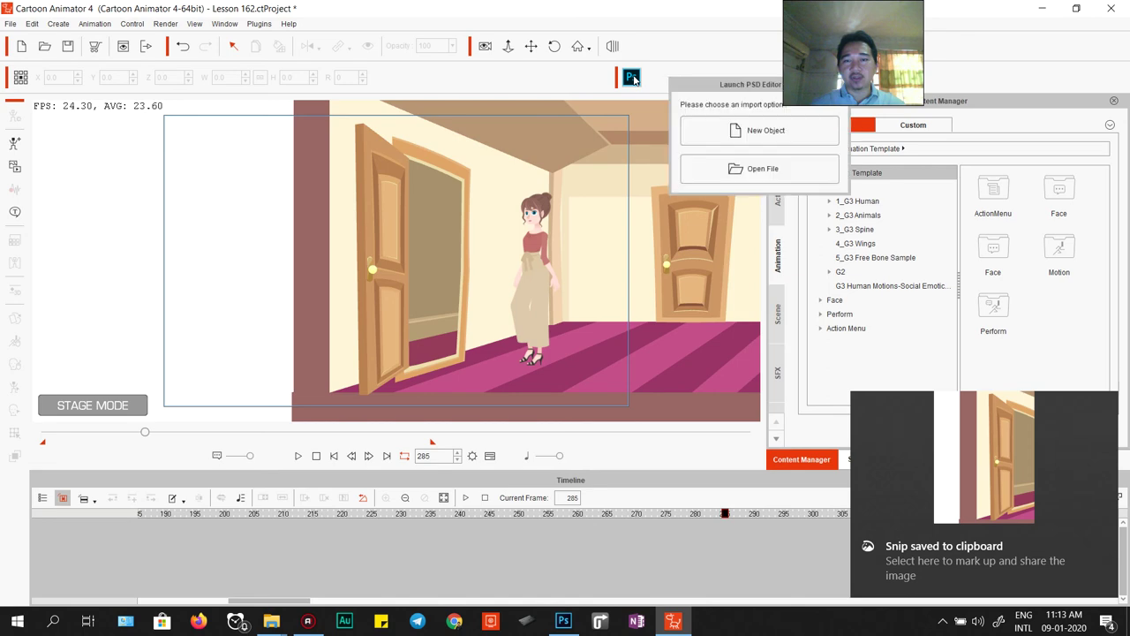
pyautogui.click(752, 171)
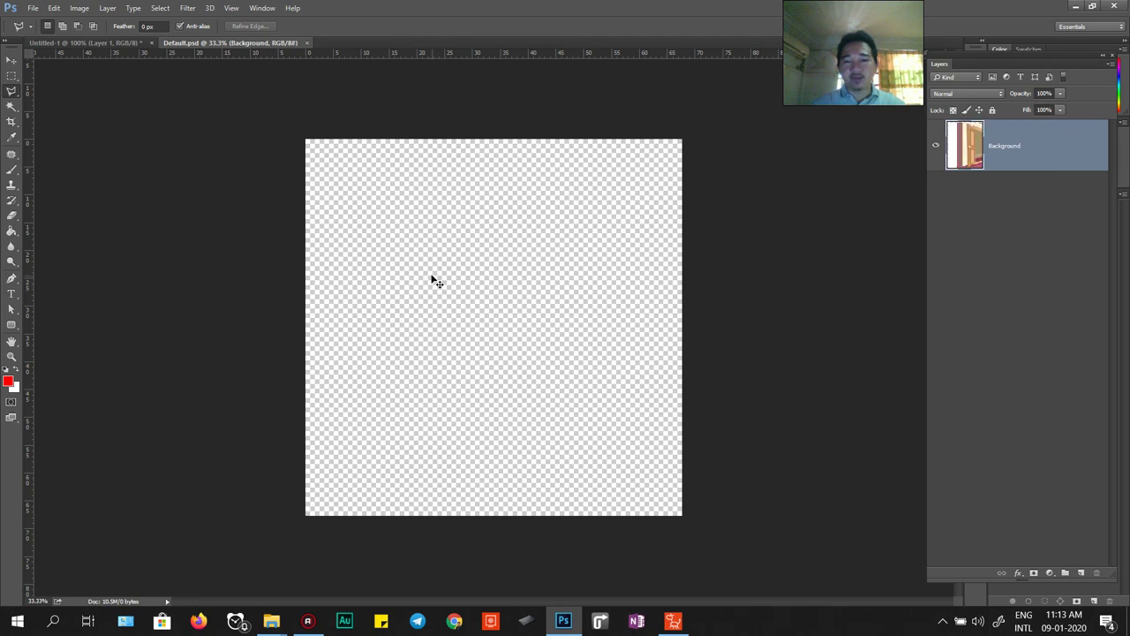
pyautogui.hotkey('ctrl', 't')
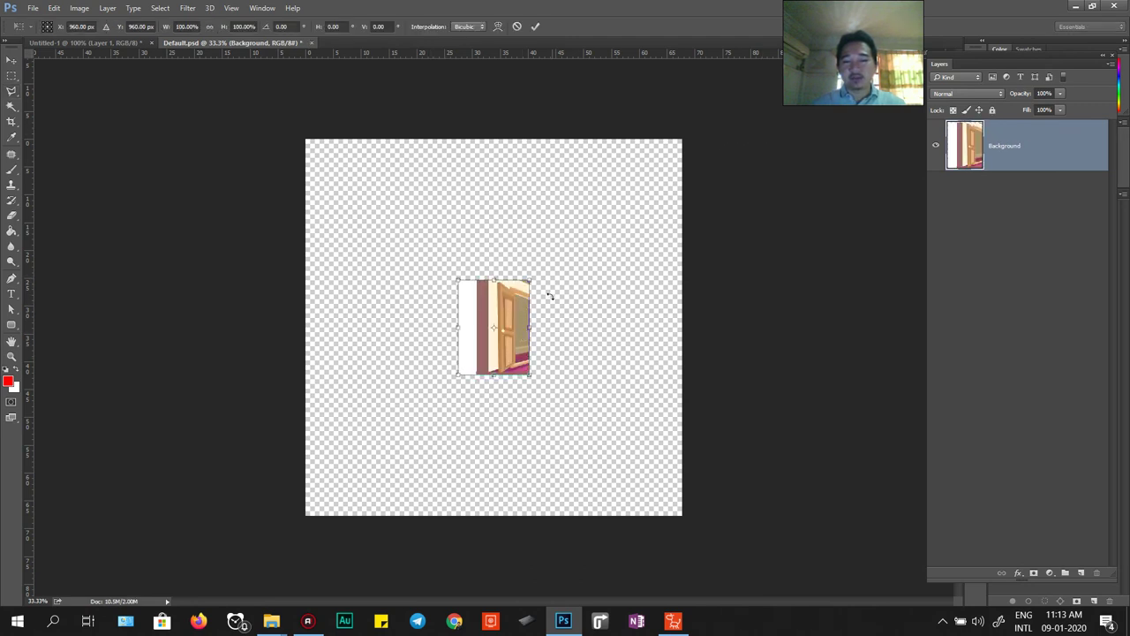
pyautogui.moveTo(529, 281); pyautogui.dragTo(623, 157)
pyautogui.moveTo(456, 373); pyautogui.dragTo(338, 478)
pyautogui.press('Return')
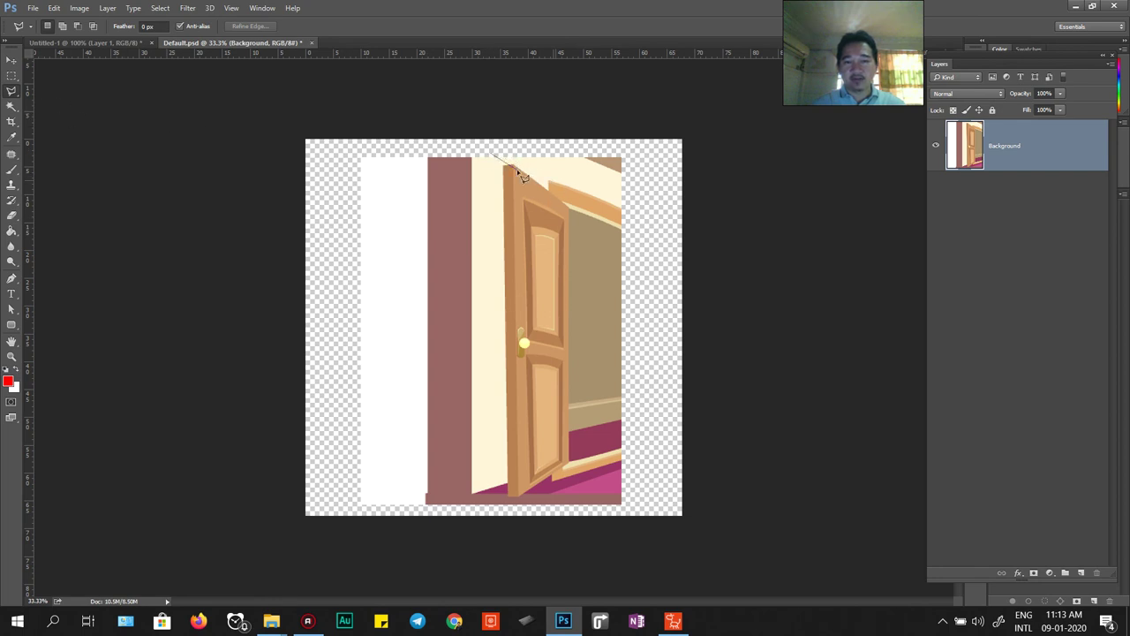
# Step: Outline the doorway and room area beyond the door's outer edge with the Polygonal Lasso, delete it, and clear the selection
pyautogui.click(573, 214)
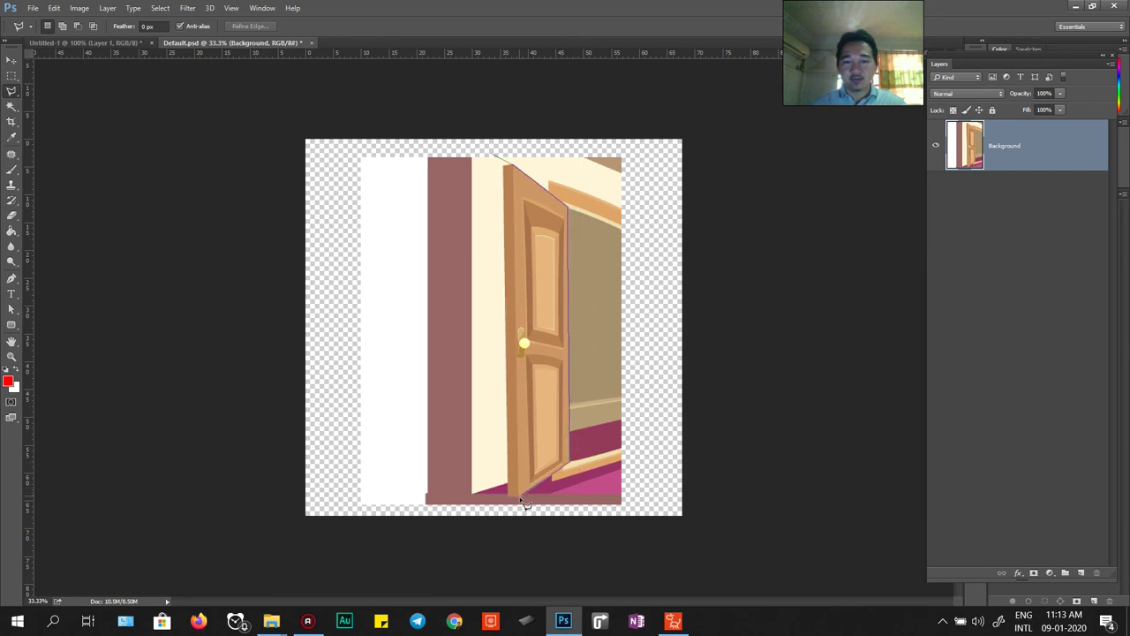
pyautogui.click(641, 517)
pyautogui.click(672, 129)
pyautogui.click(498, 158)
pyautogui.press('Delete')
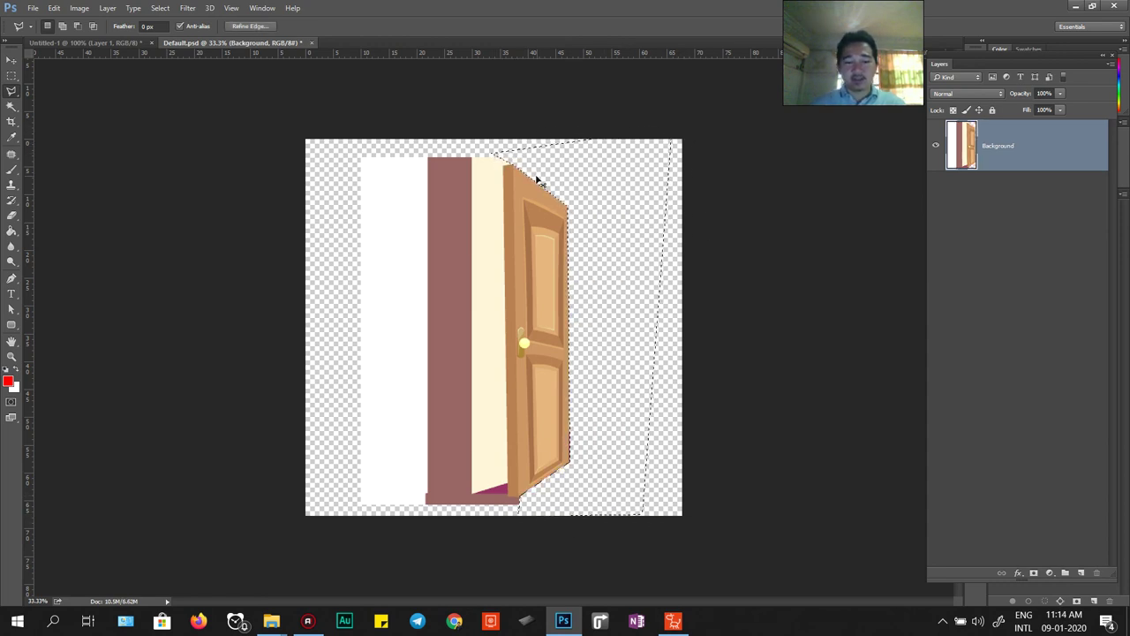
pyautogui.hotkey('ctrl', 'd')
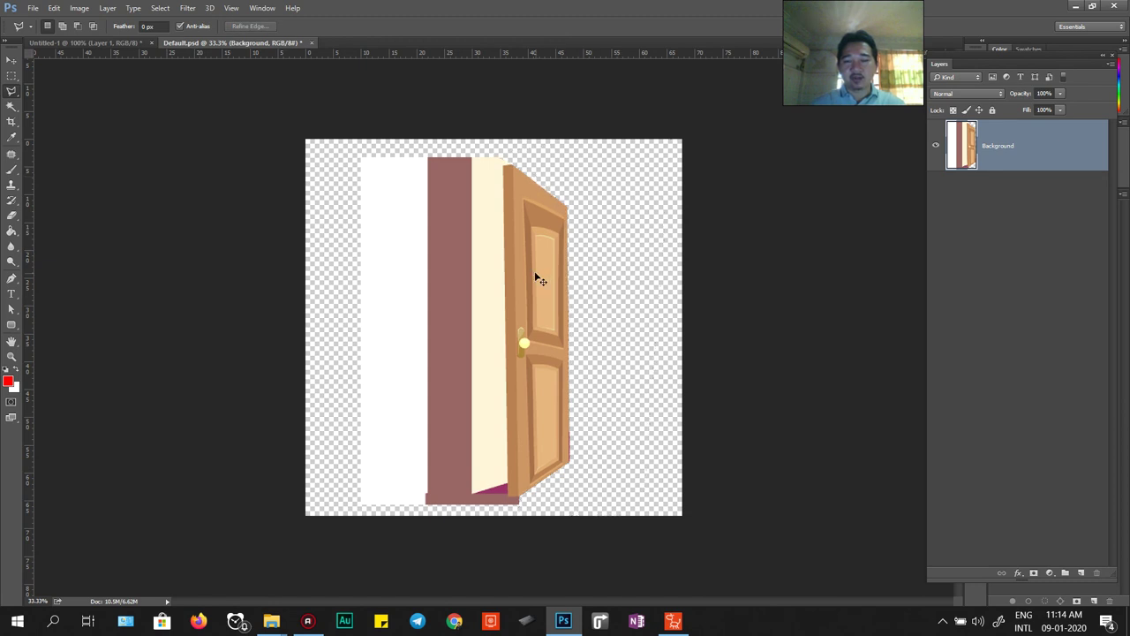
# Step: Save the edited door cut-out in Photoshop, switch to Cartoon Animator, import it as a prop, and show the scene object list
pyautogui.hotkey('ctrl', 's')
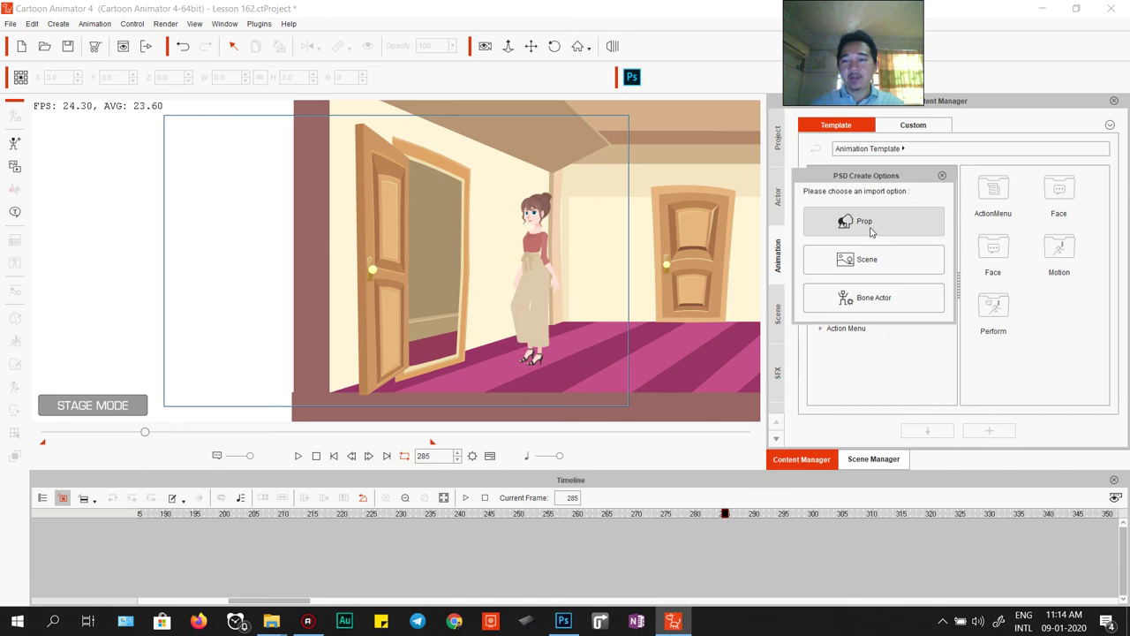
pyautogui.click(869, 226)
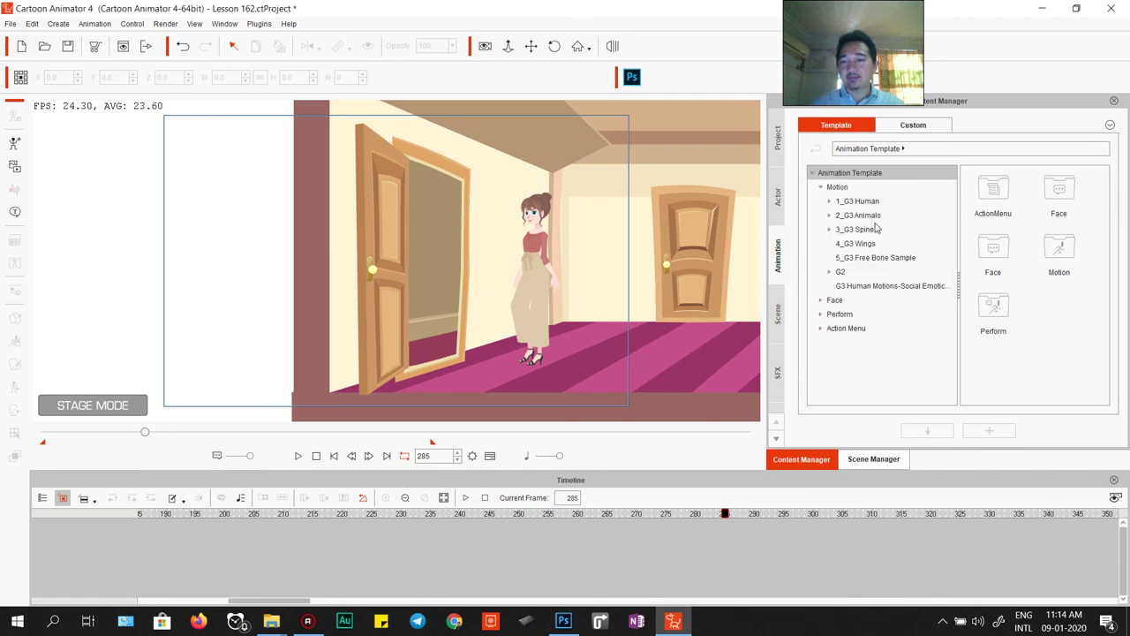
pyautogui.click(542, 317)
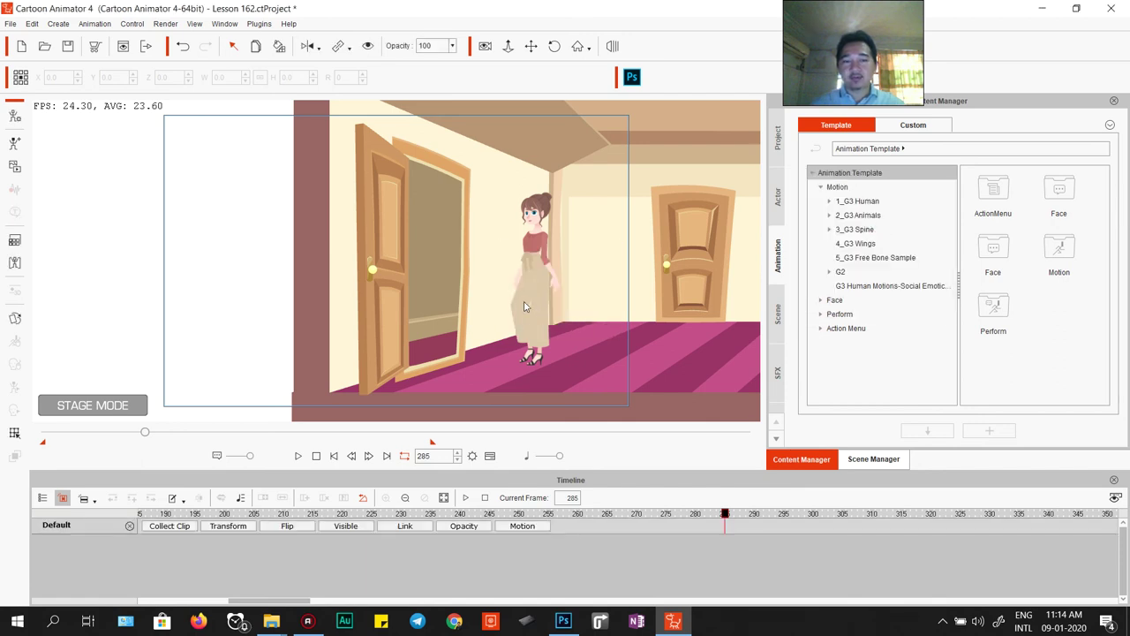
pyautogui.click(883, 463)
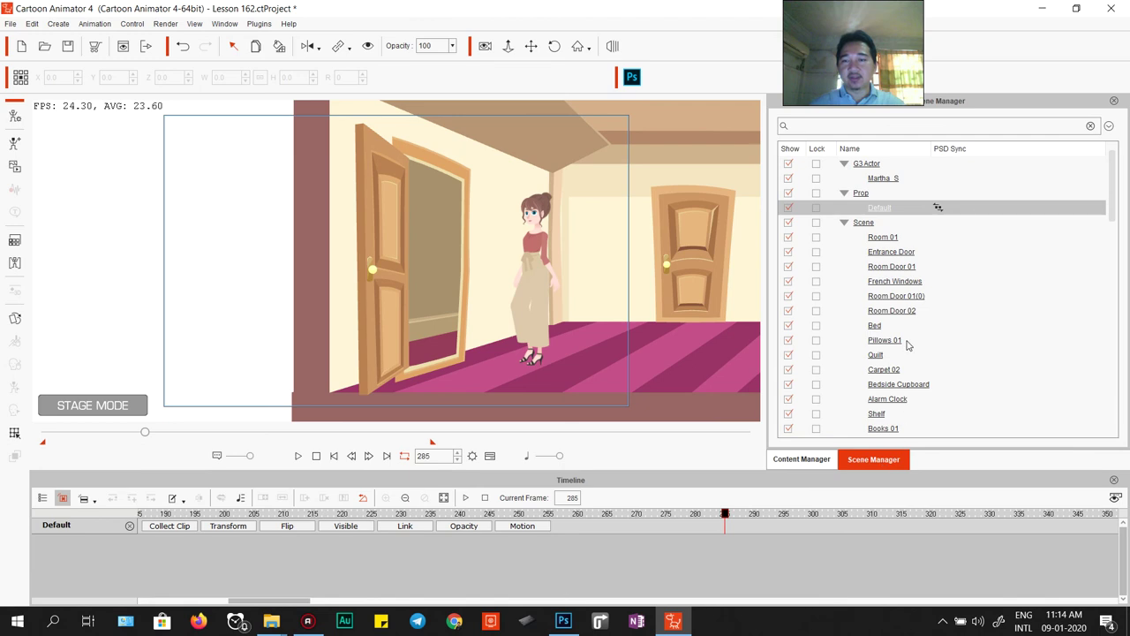
# Step: At frame 285, align the Default prop with the opened side-wall door at 120% scale, and hide the prop at frame 1
pyautogui.moveTo(608, 240); pyautogui.dragTo(437, 281)
pyautogui.rightClick(439, 249)
pyautogui.click(447, 411)
pyautogui.moveTo(447, 411); pyautogui.dragTo(392, 360)
pyautogui.moveTo(379, 265); pyautogui.dragTo(403, 250)
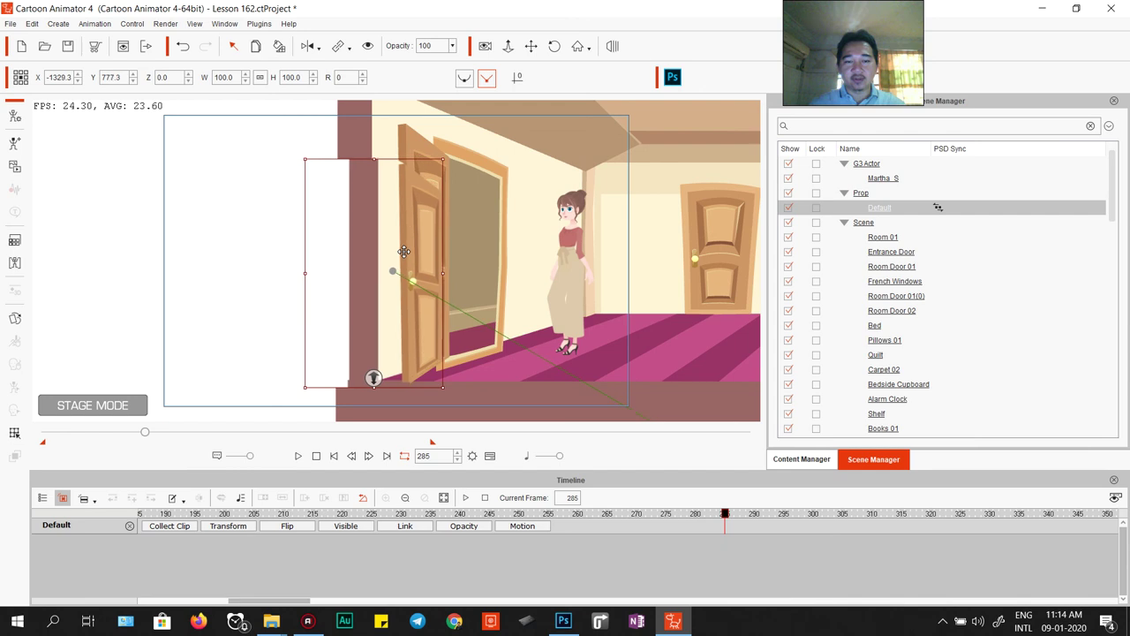
pyautogui.moveTo(442, 157)
pyautogui.mouseDown()
pyautogui.moveTo(454, 148)
pyautogui.moveTo(450, 118)
pyautogui.moveTo(424, 164)
pyautogui.mouseUp()
pyautogui.moveTo(451, 388); pyautogui.dragTo(451, 385)
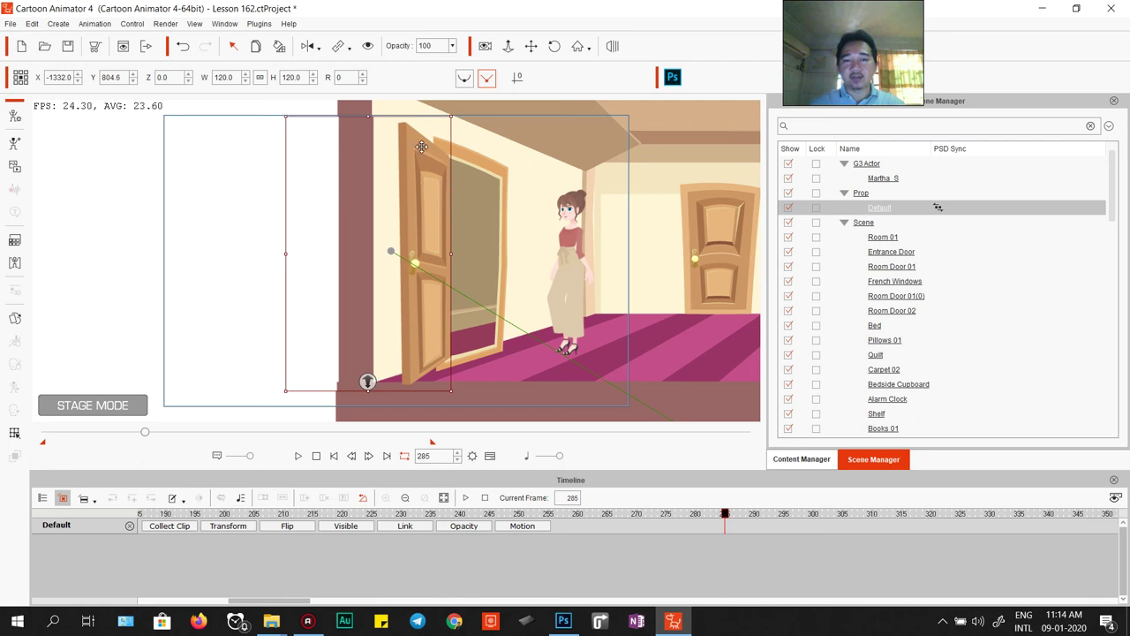
pyautogui.click(367, 47)
pyautogui.click(316, 455)
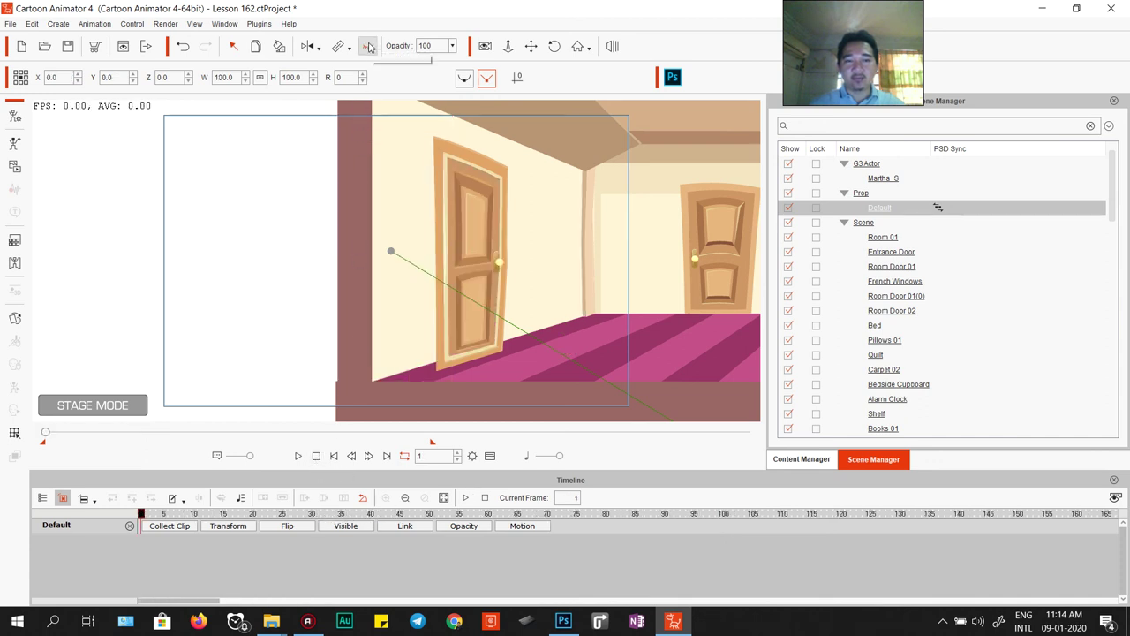
# Step: Play the animation and examine up close how the door prop covers the character walking through the side-wall doorway
pyautogui.click(297, 456)
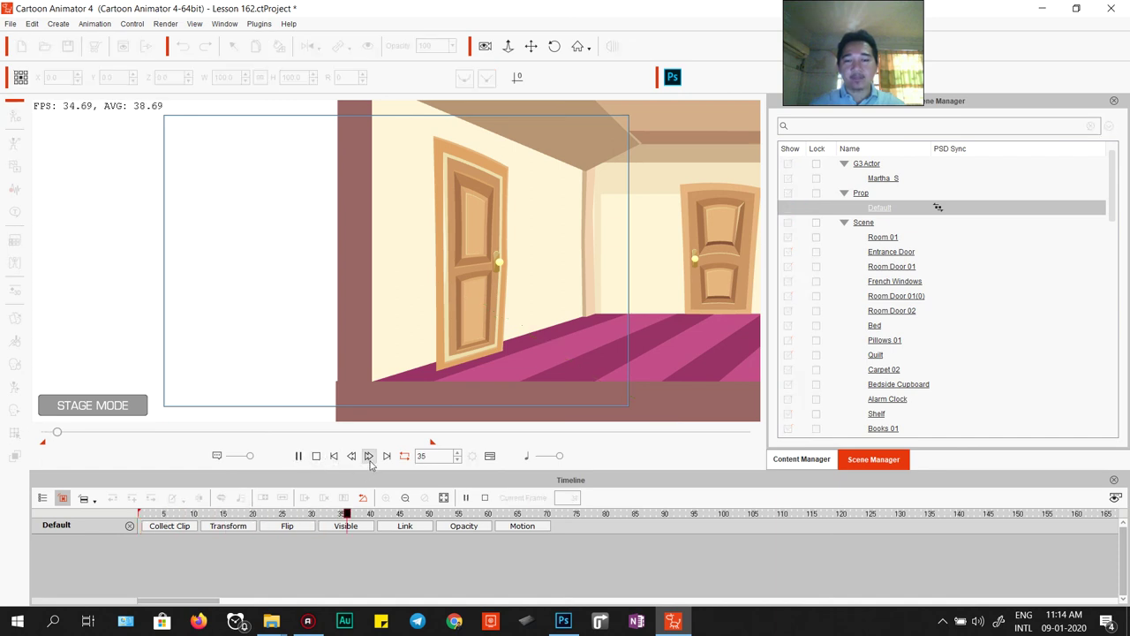
pyautogui.moveTo(491, 350); pyautogui.dragTo(299, 319)
pyautogui.click(297, 456)
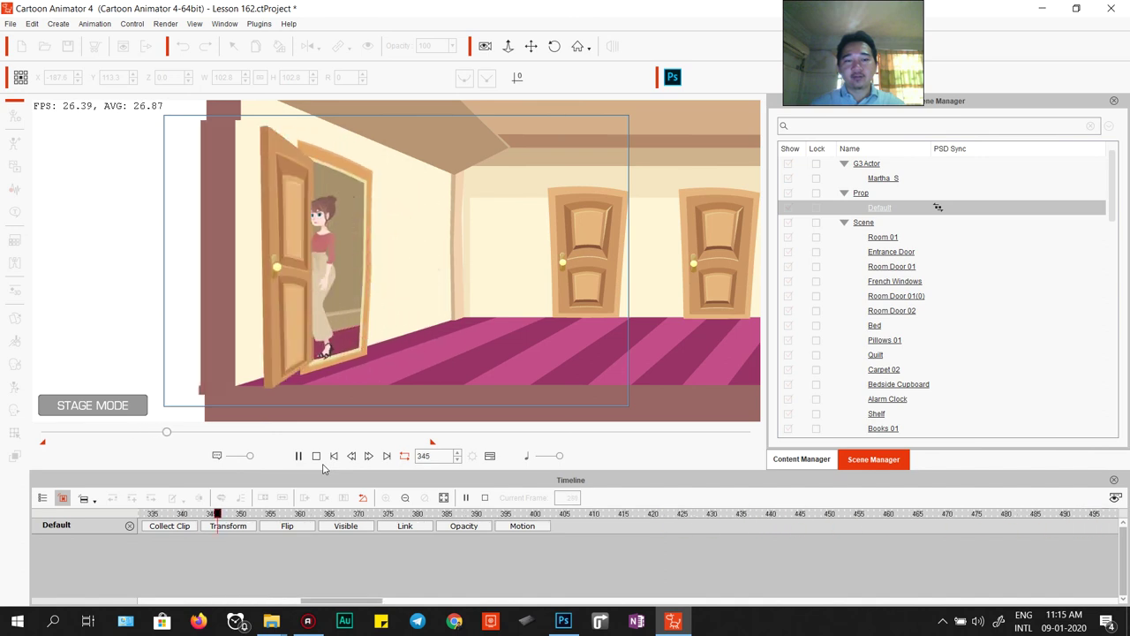
pyautogui.press('space')
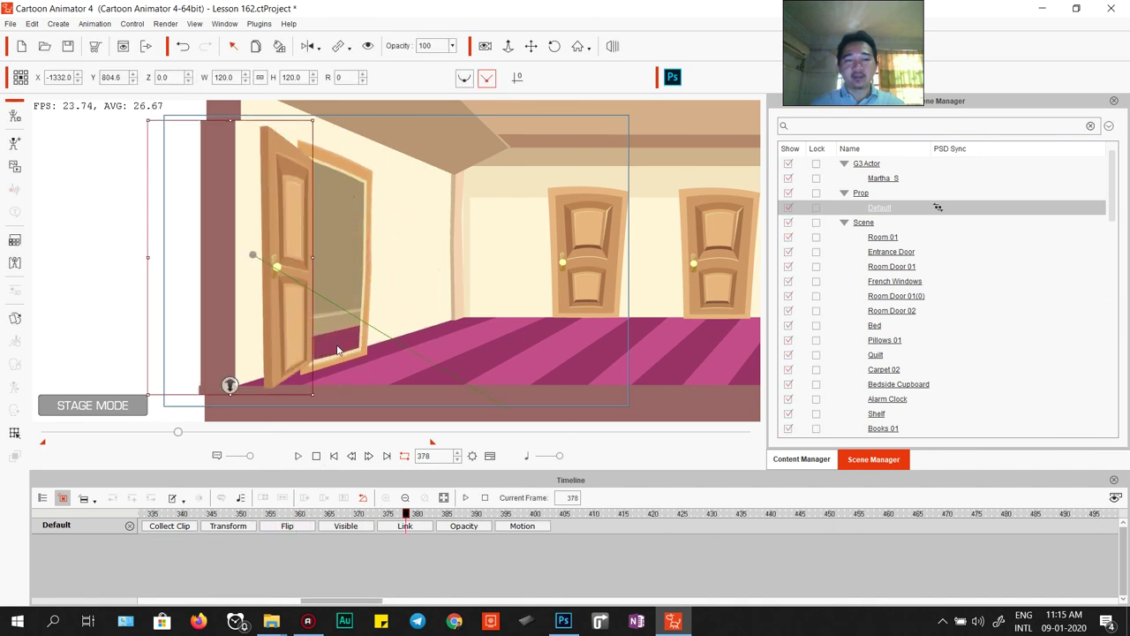
pyautogui.moveTo(375, 285); pyautogui.dragTo(446, 322)
pyautogui.moveTo(437, 277); pyautogui.dragTo(370, 232)
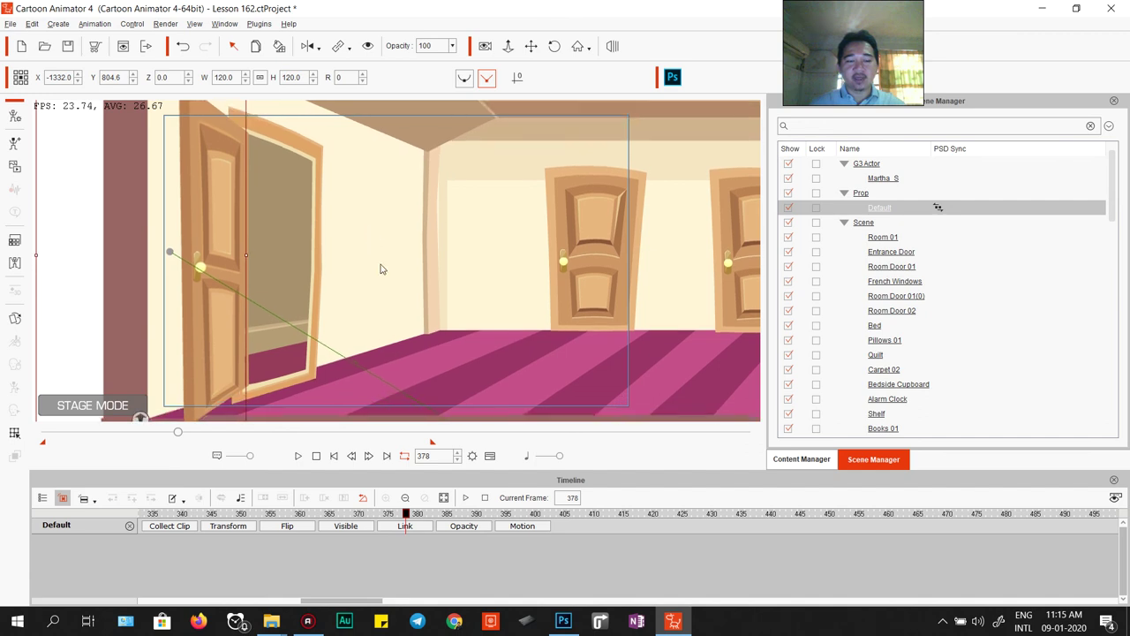
pyautogui.press('space')
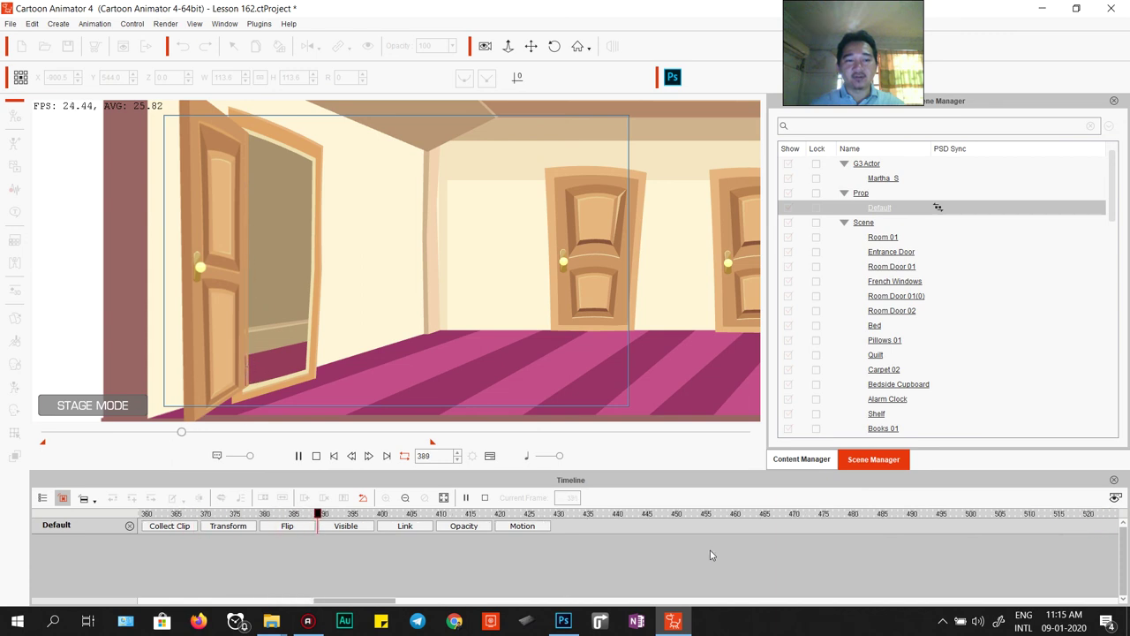
pyautogui.press('space')
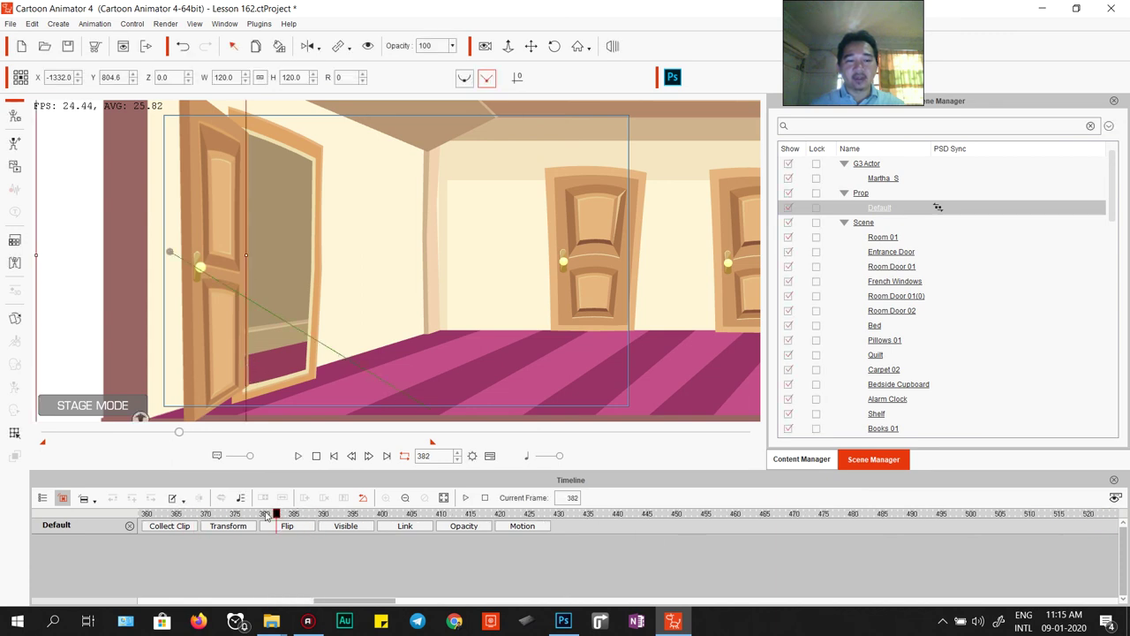
# Step: Nudge the Default prop slightly toward the doorway at frame 349, and move its new transform key to frame 285
pyautogui.moveTo(144, 514); pyautogui.dragTo(124, 514)
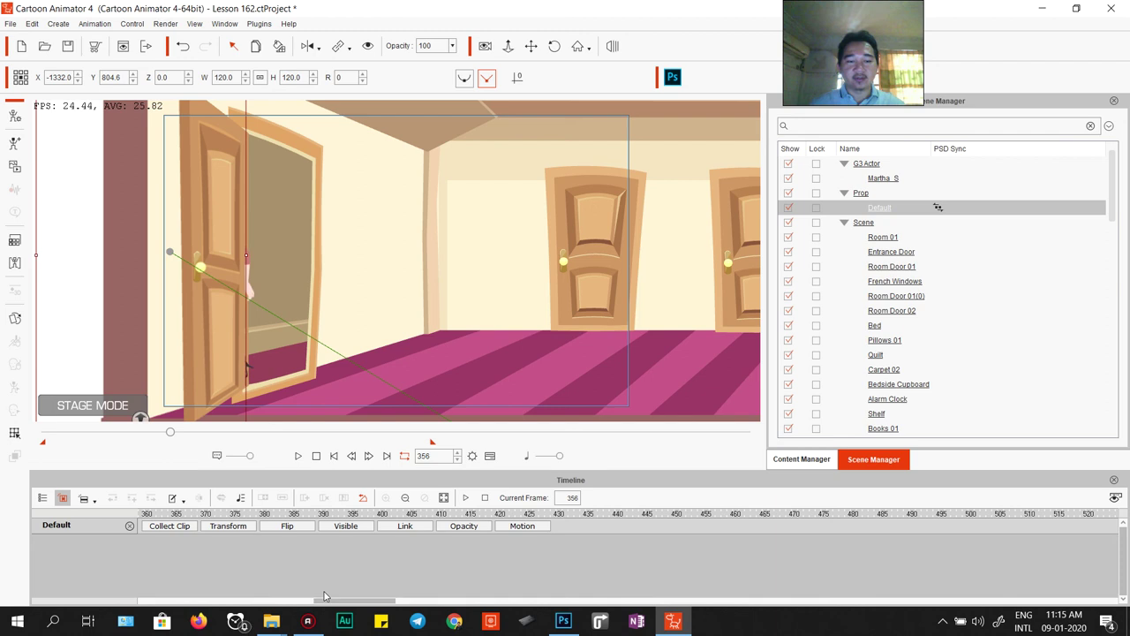
pyautogui.moveTo(320, 594); pyautogui.dragTo(278, 595)
pyautogui.moveTo(632, 516); pyautogui.dragTo(593, 532)
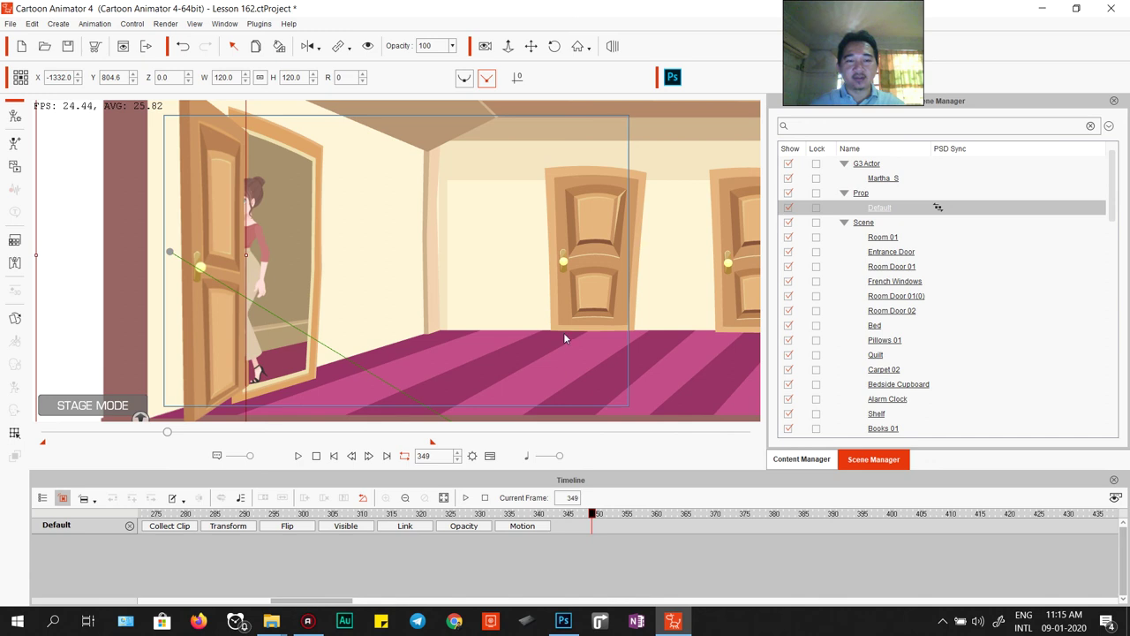
pyautogui.click(381, 301)
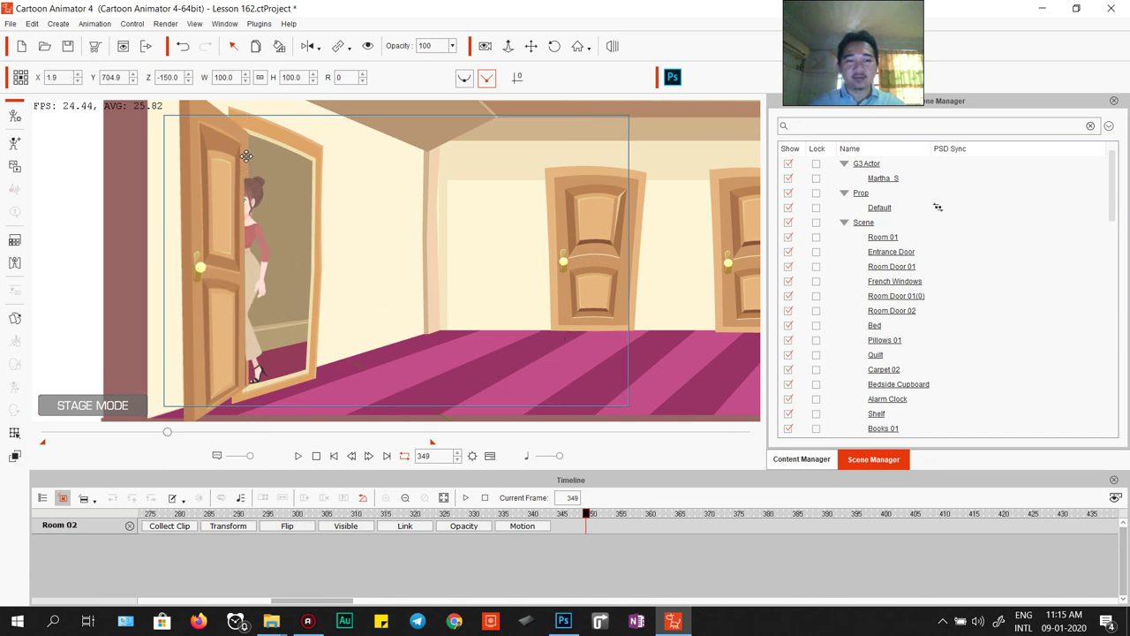
pyautogui.click(216, 231)
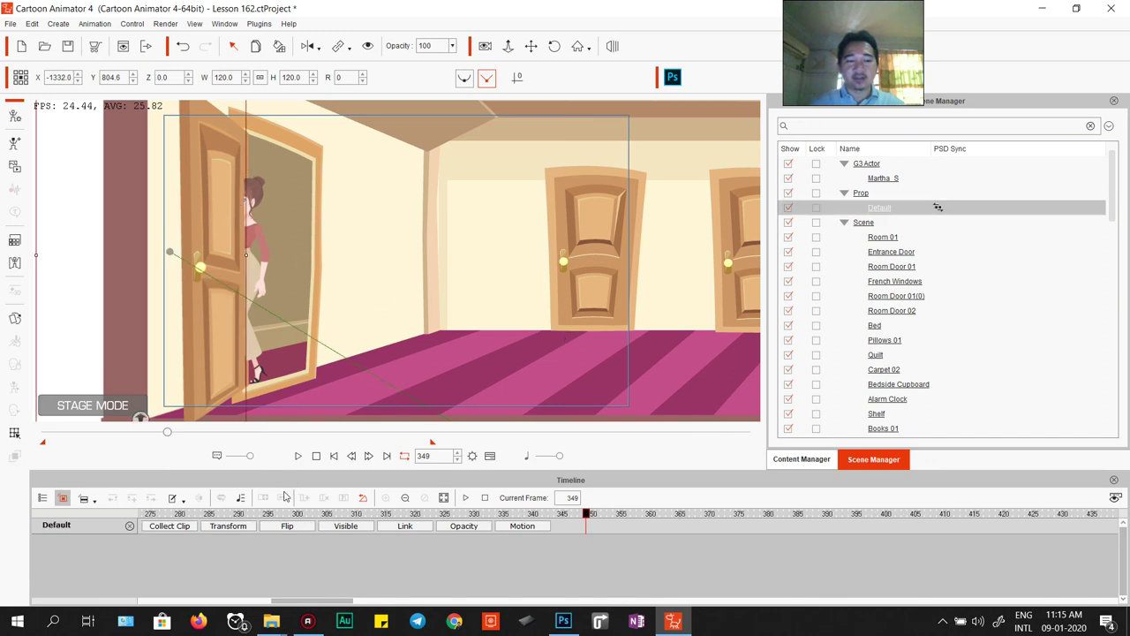
pyautogui.click(228, 525)
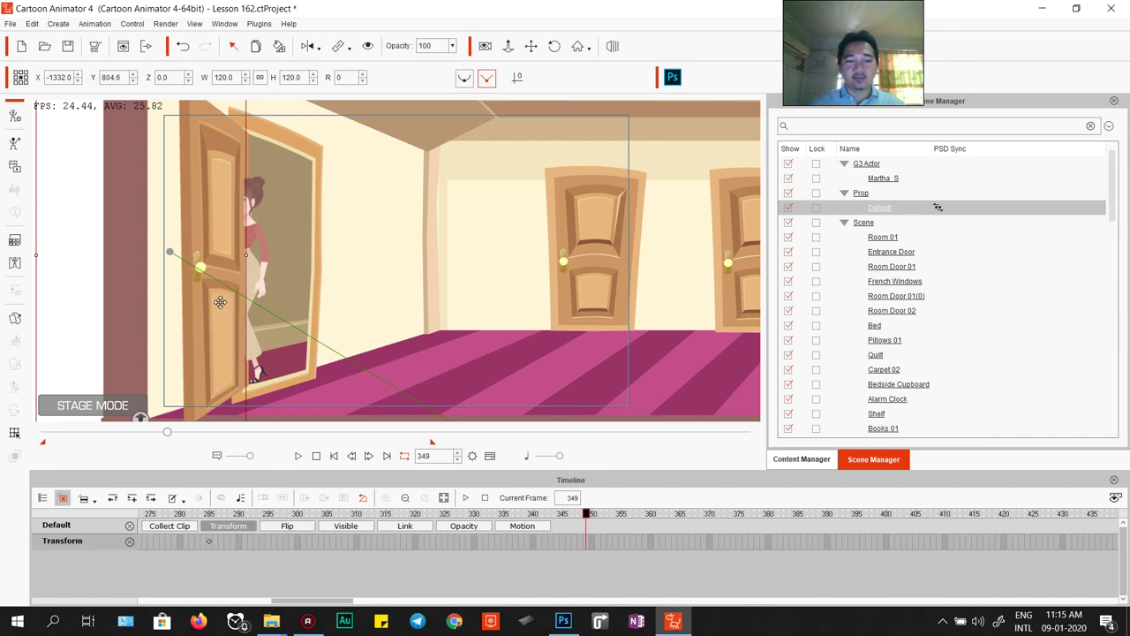
pyautogui.moveTo(210, 232); pyautogui.dragTo(213, 231)
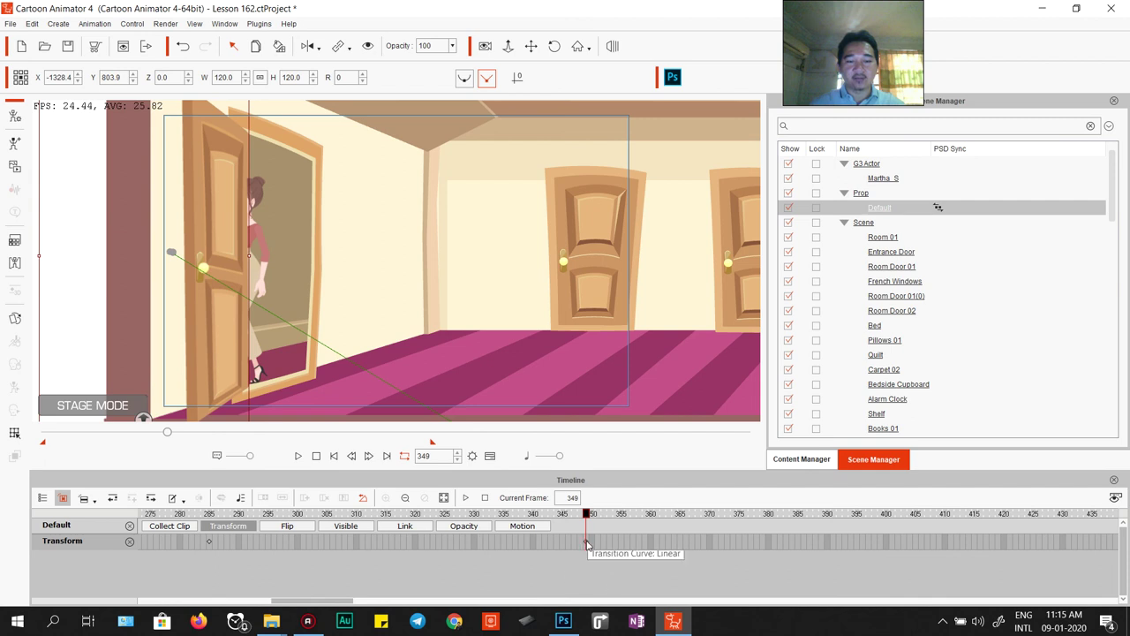
pyautogui.click(211, 544)
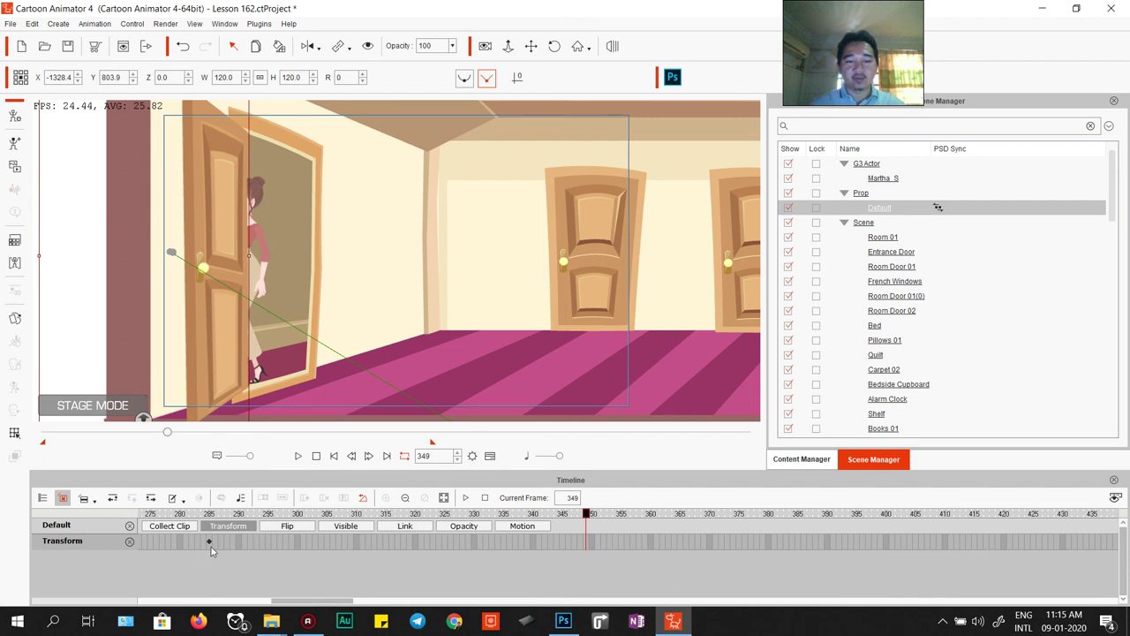
# Step: Replay the character's exit, narrow the playback range to about frames 284 to 408, and play that range
pyautogui.click(301, 454)
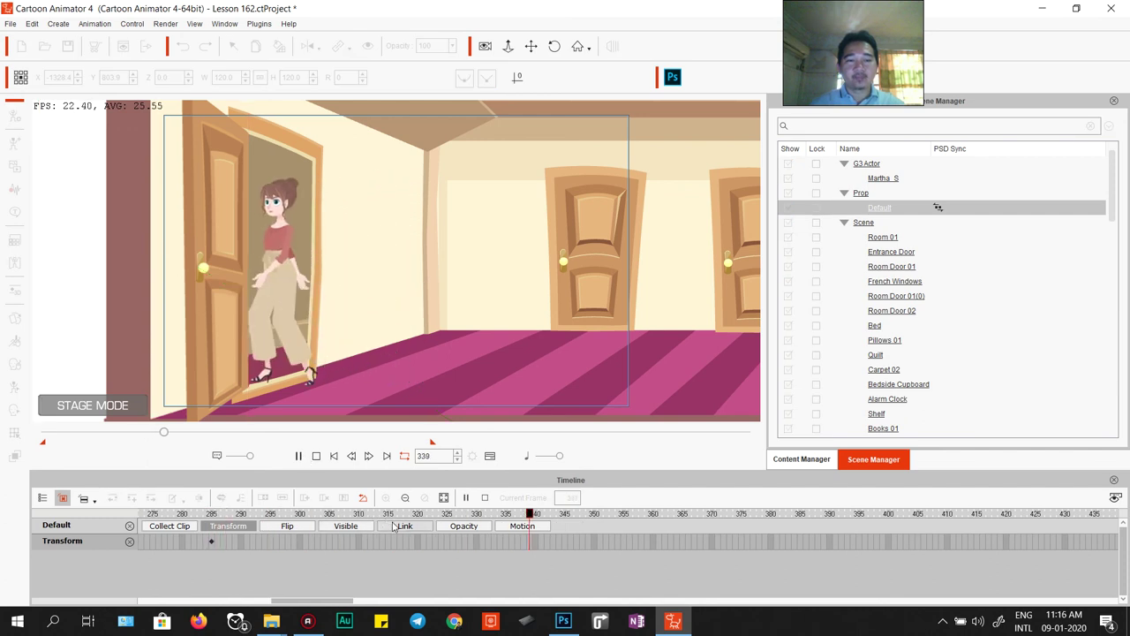
pyautogui.press('space')
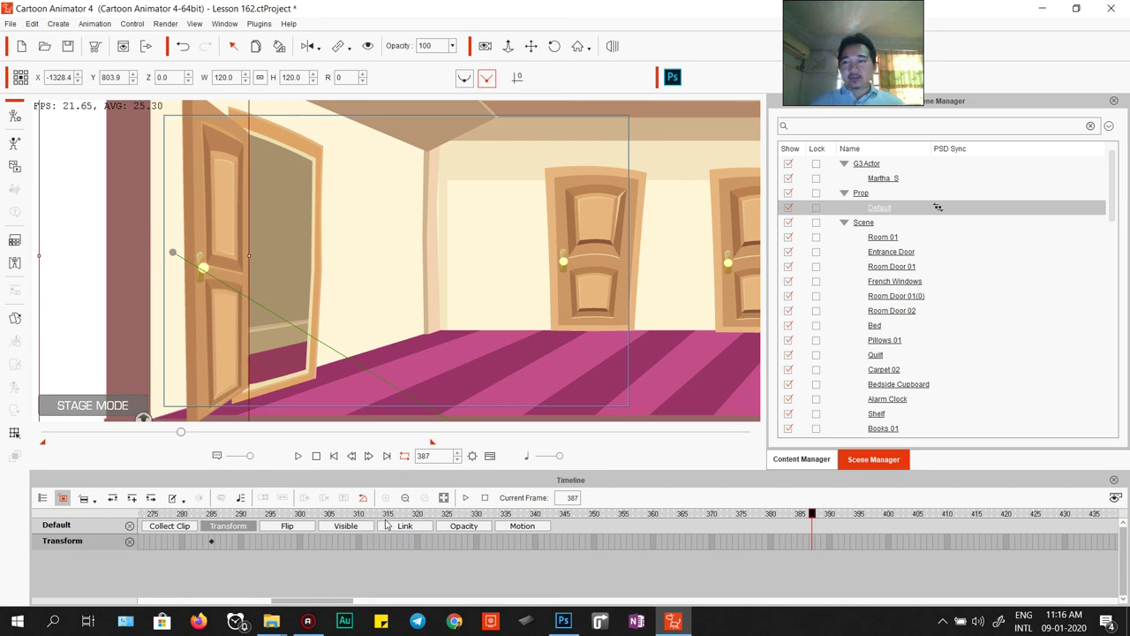
pyautogui.moveTo(42, 441); pyautogui.dragTo(103, 444)
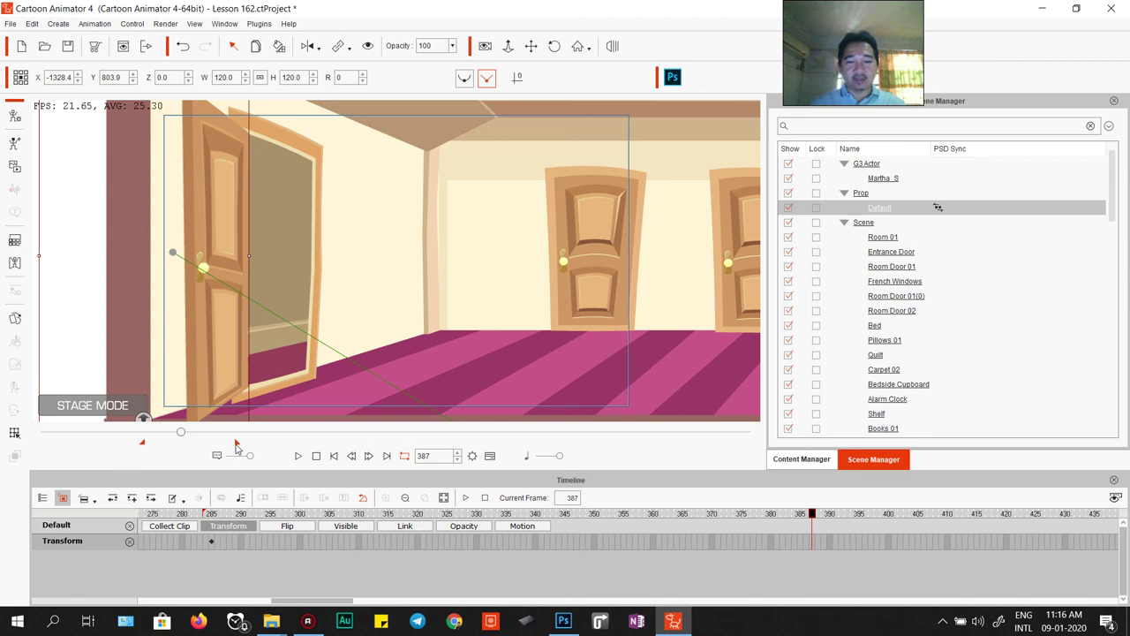
pyautogui.click(298, 456)
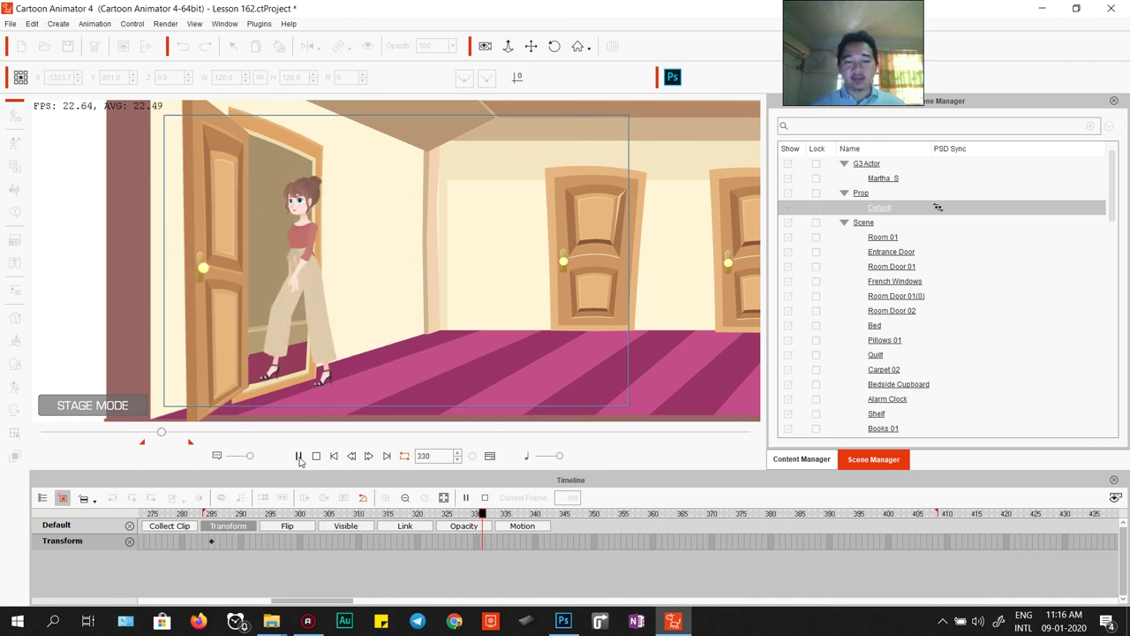
pyautogui.click(298, 455)
# Step: Move the start of the playback range back to frame 200 and play the animation from there
pyautogui.scroll(-5, 291, 541)
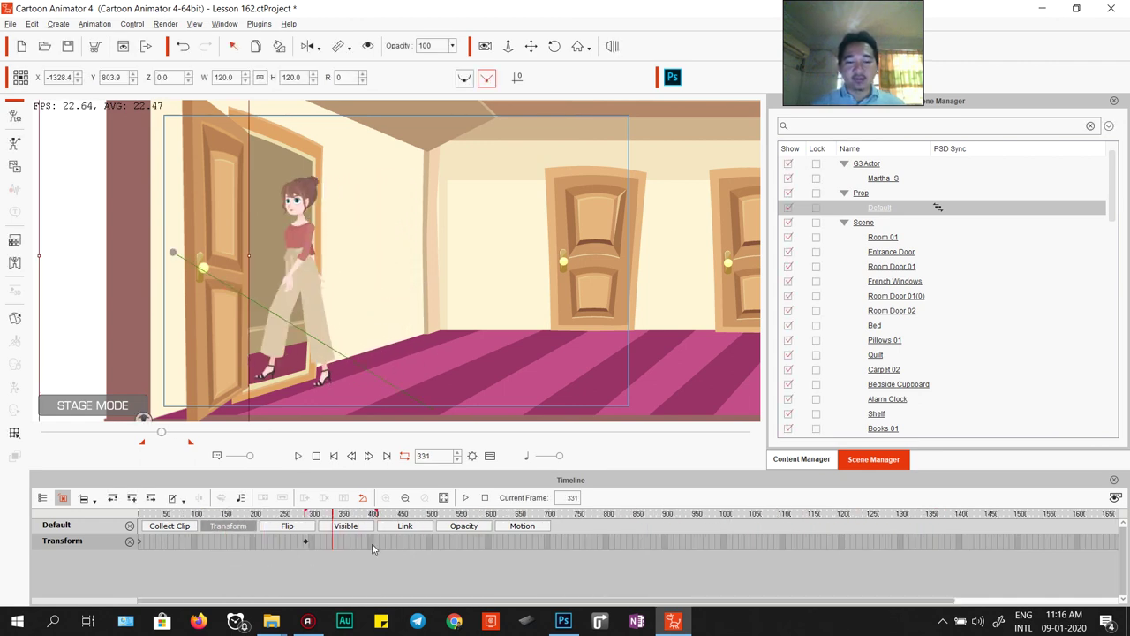
pyautogui.click(220, 515)
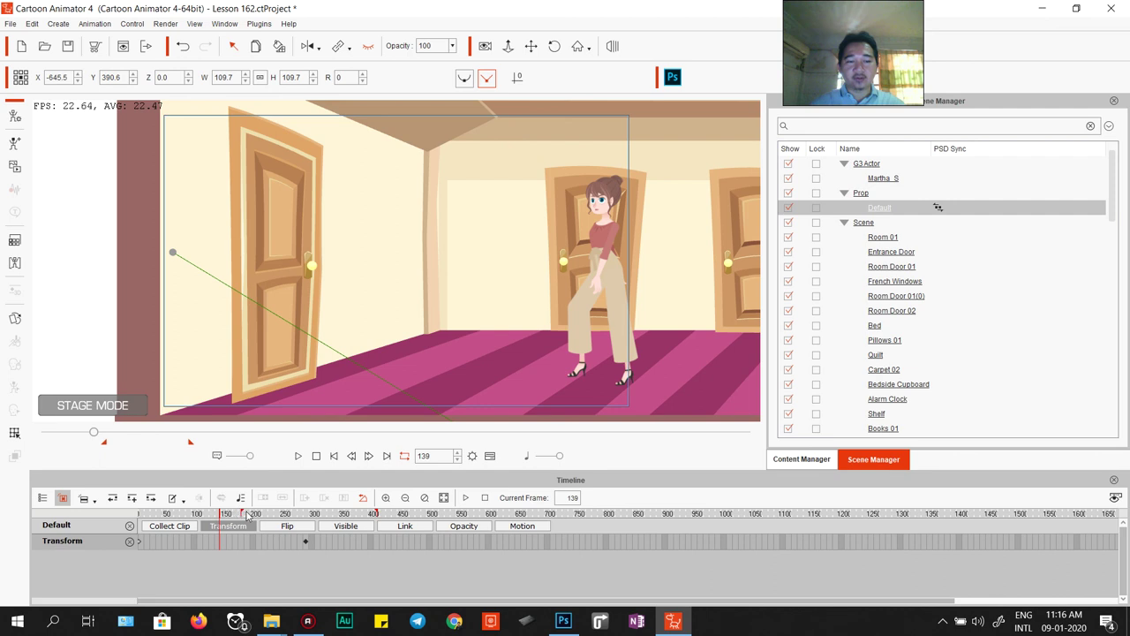
pyautogui.click(248, 515)
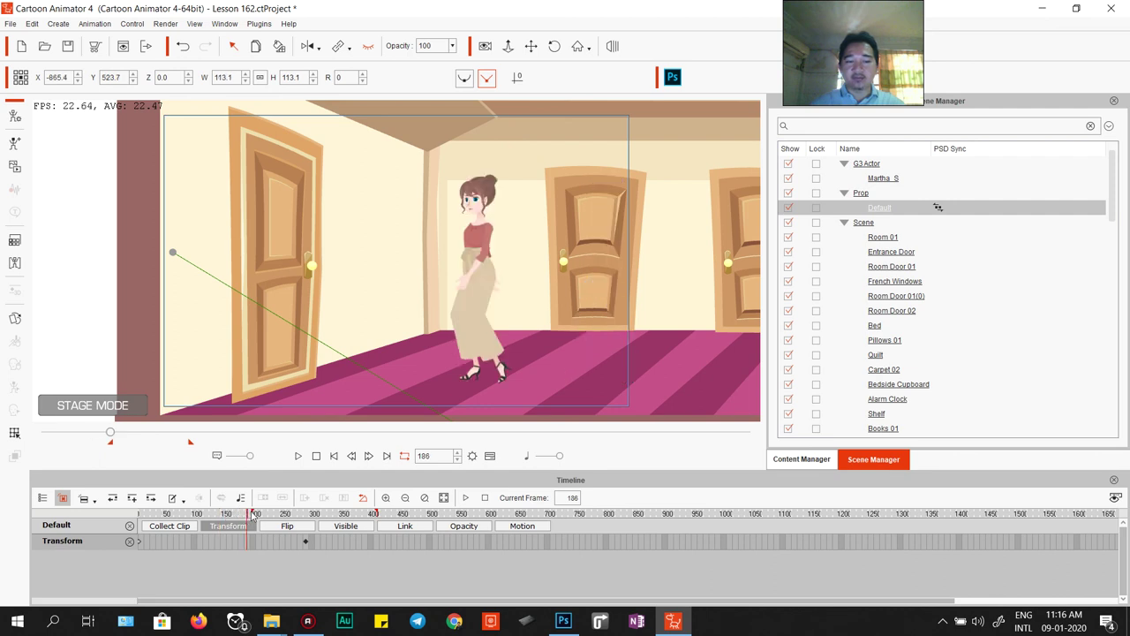
pyautogui.moveTo(256, 517); pyautogui.dragTo(254, 518)
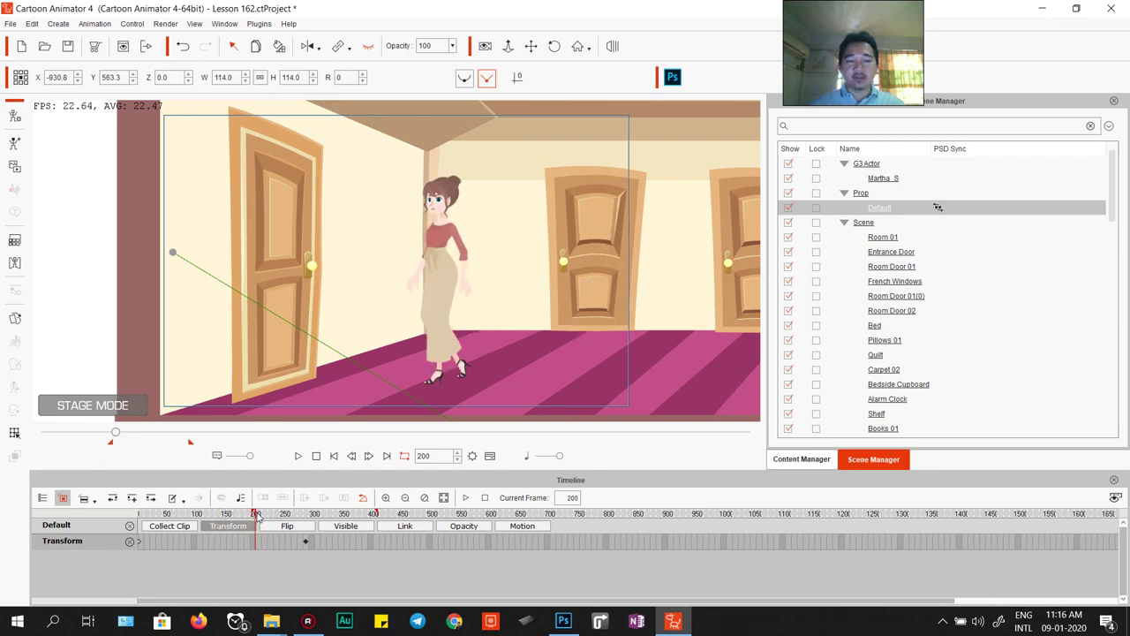
pyautogui.click(298, 457)
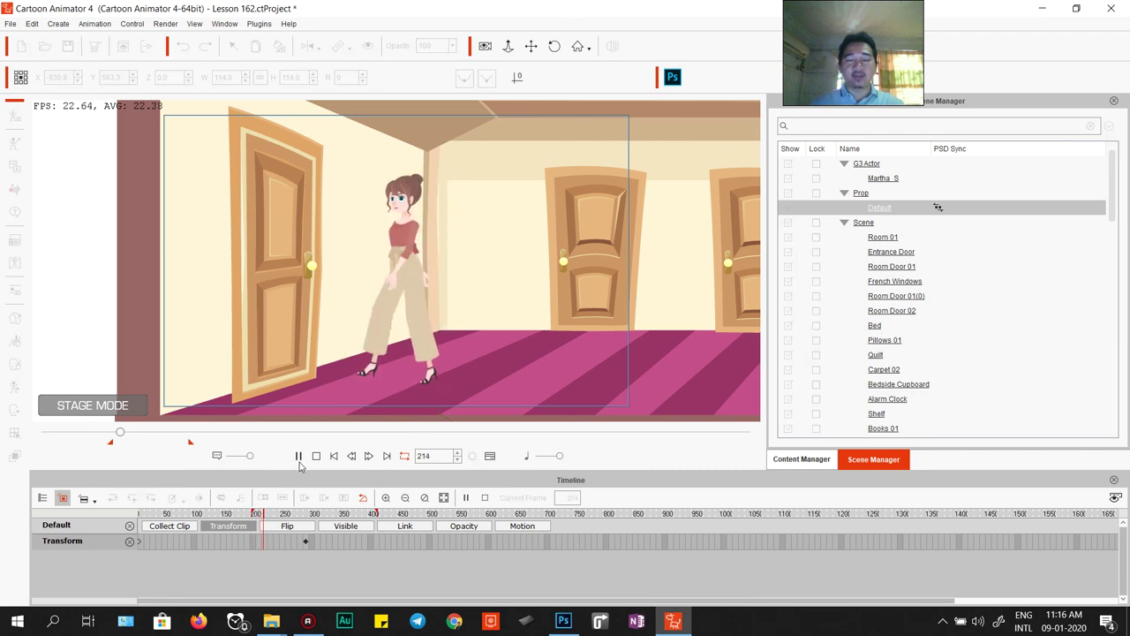